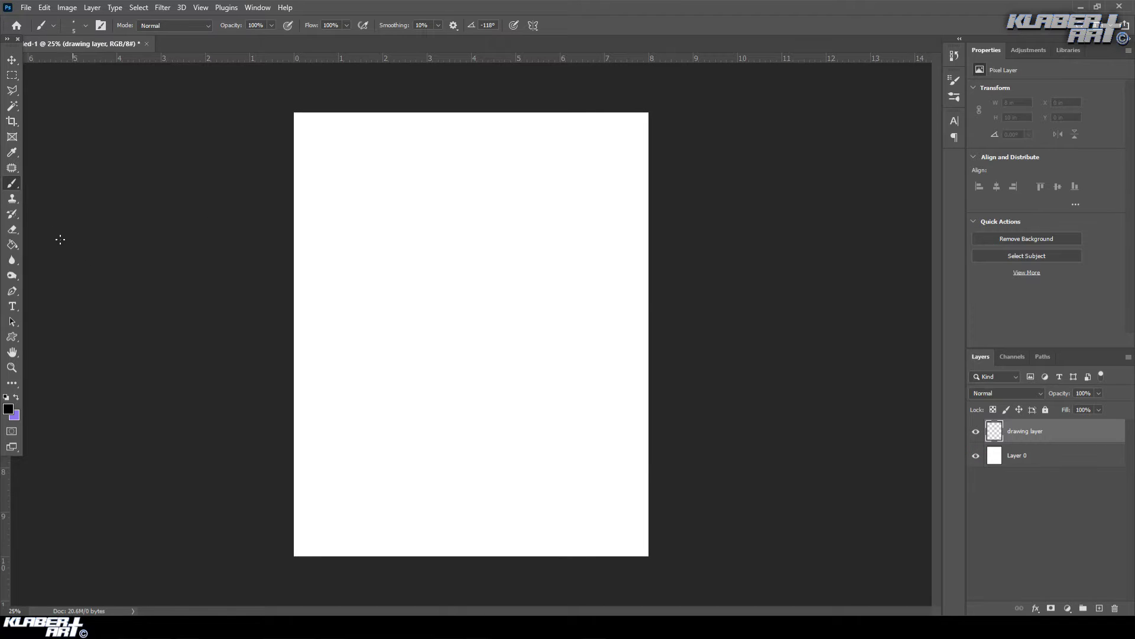
Reset the foreground and background colours to black and white and choose the Brush tool.
click(8, 397)
right_click(12, 188)
click(40, 184)
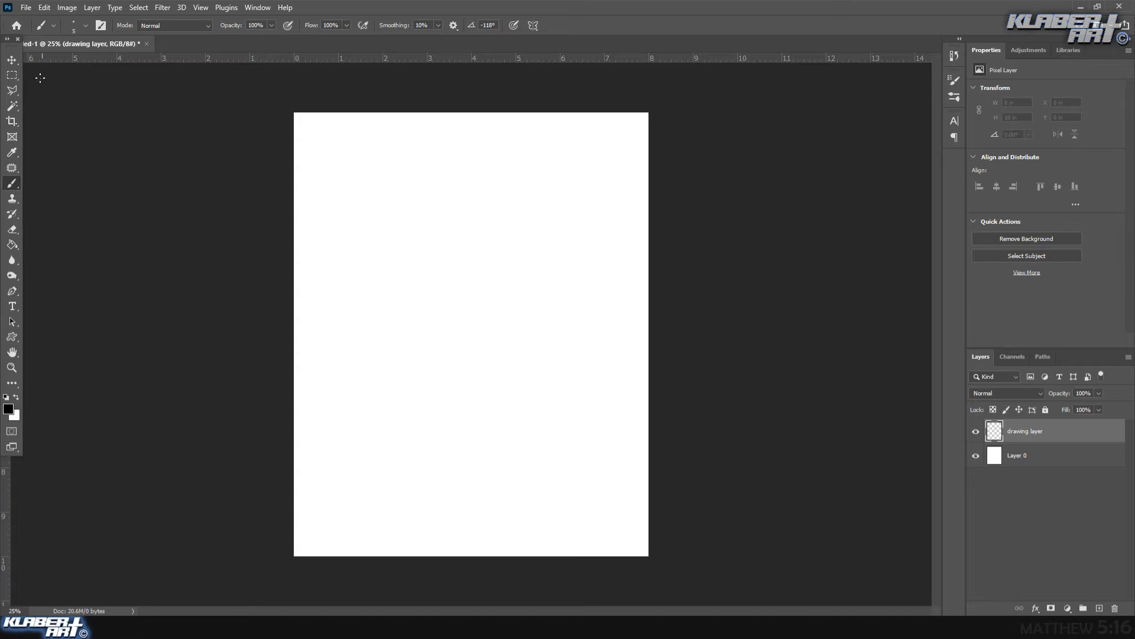
Set the brush size to 9 px.
click(86, 26)
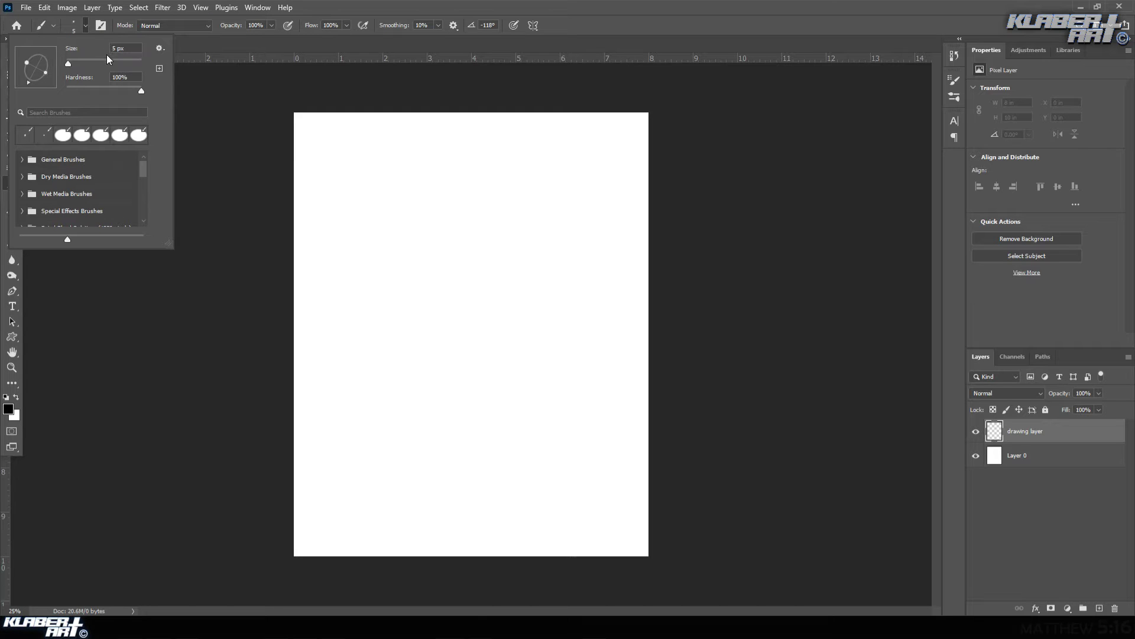
click(229, 44)
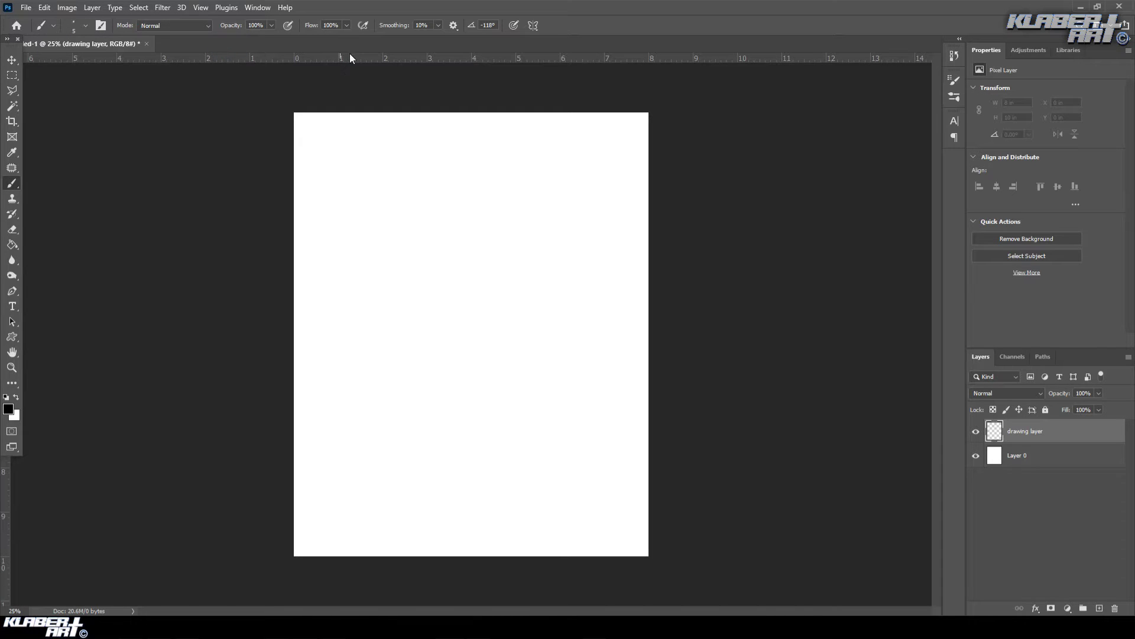
click(77, 32)
click(115, 48)
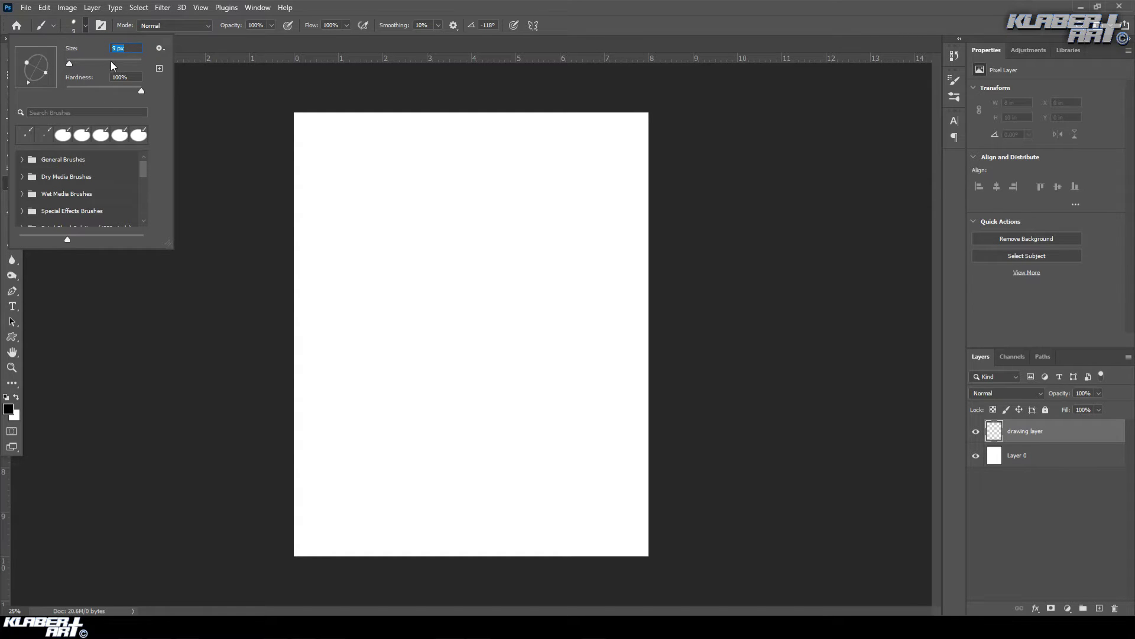
click(597, 28)
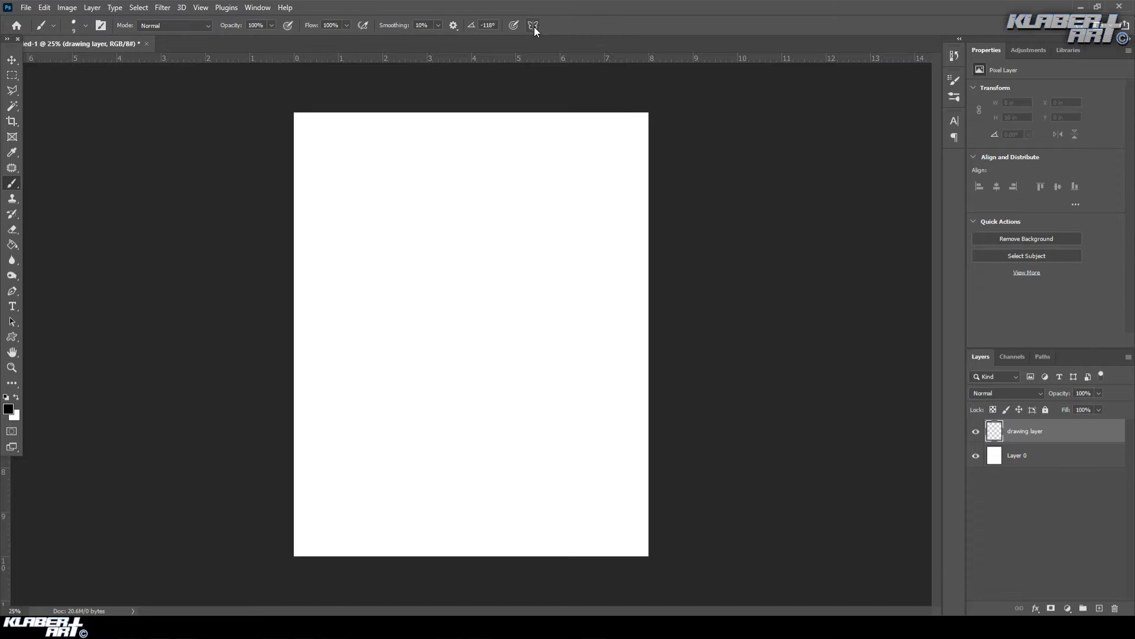
Turn on vertical paint symmetry with its axis at the centre of the canvas and return to the Brush tool.
click(534, 26)
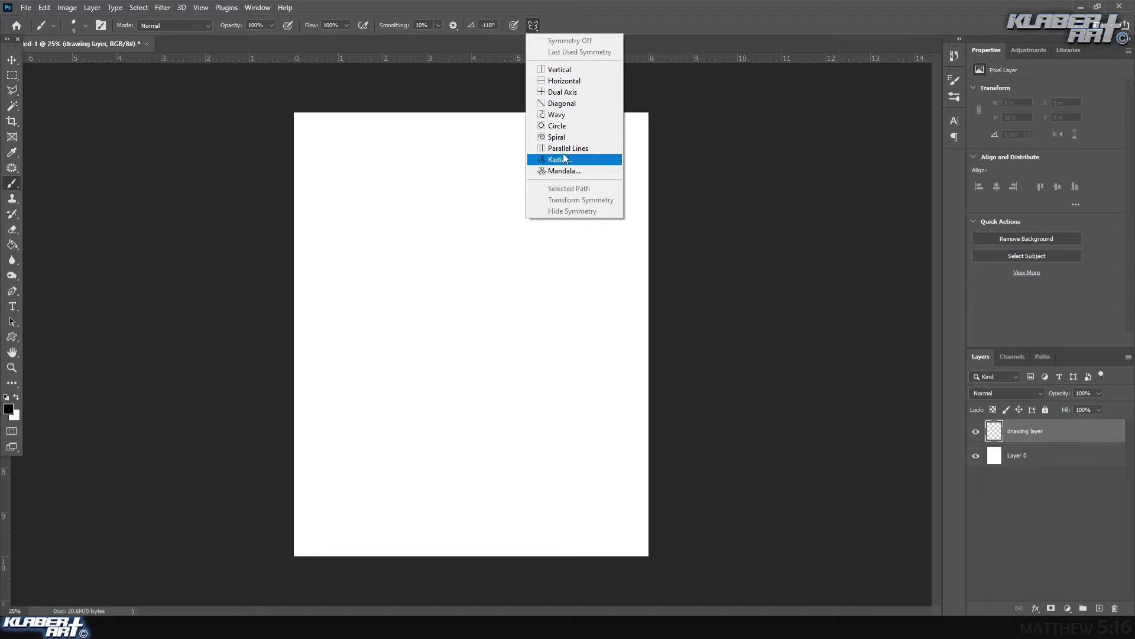
click(571, 69)
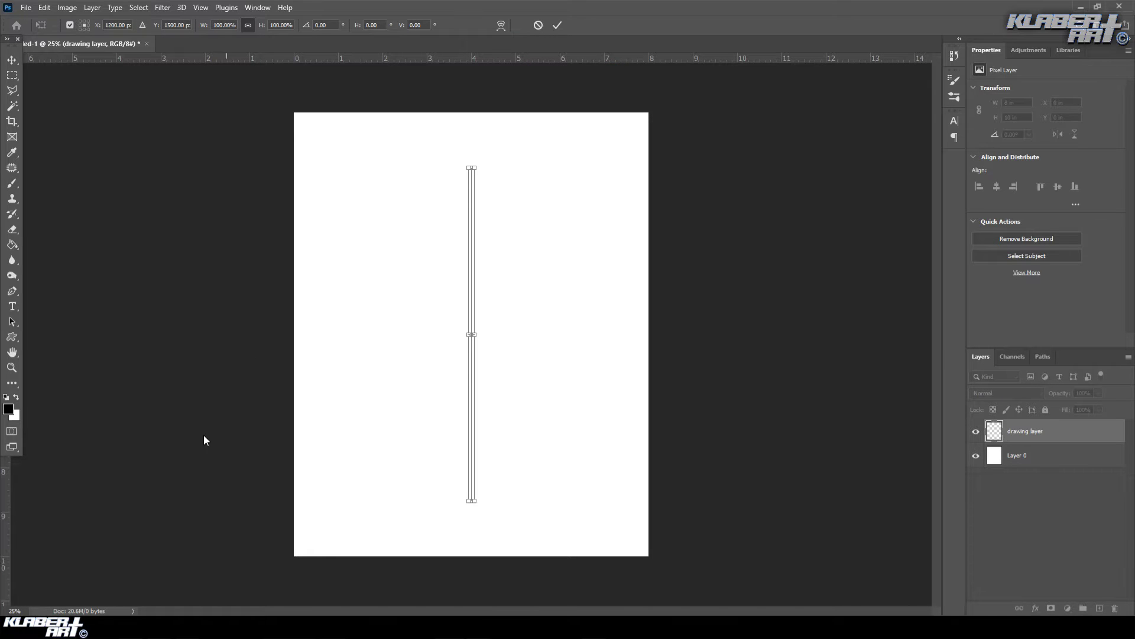
click(11, 186)
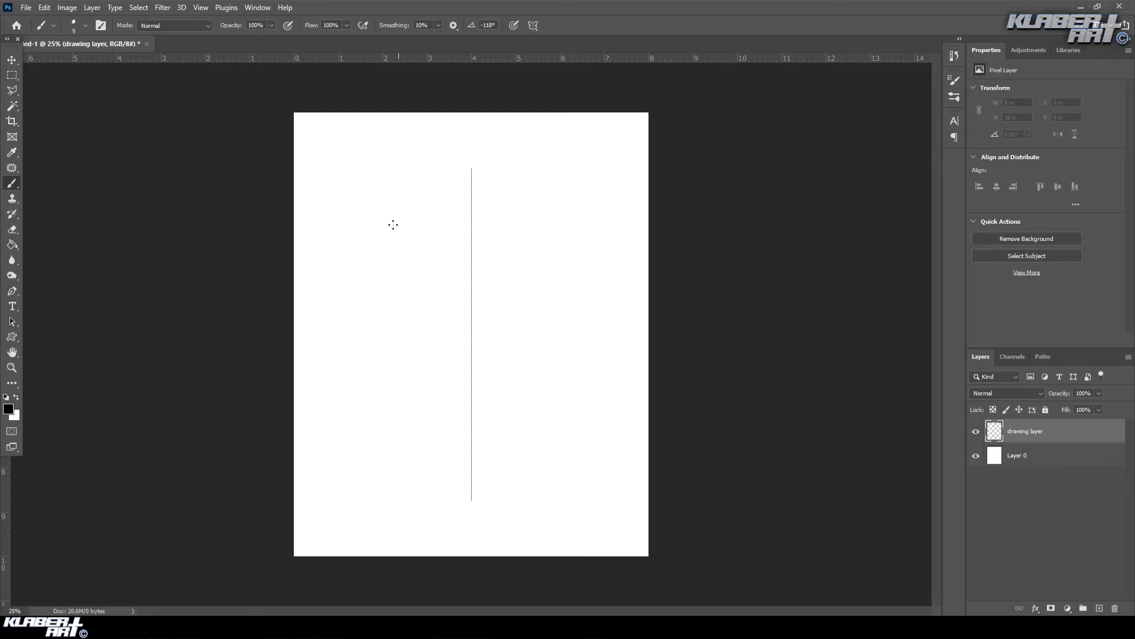
Try the vertical symmetry with an eye shape and a moustache shape beside the axis, and undo both strokes.
mouse_move(442, 253)
mouse_down()
mouse_move(426, 285)
mouse_move(447, 256)
mouse_up()
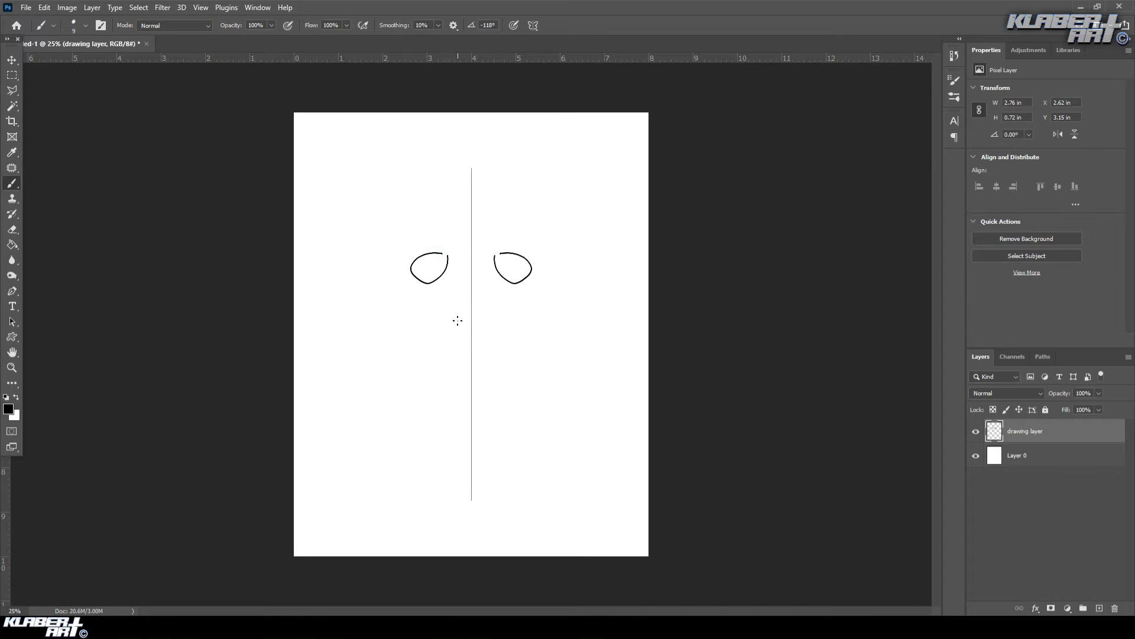
mouse_move(453, 313)
mouse_down()
mouse_move(409, 356)
mouse_move(478, 328)
mouse_up()
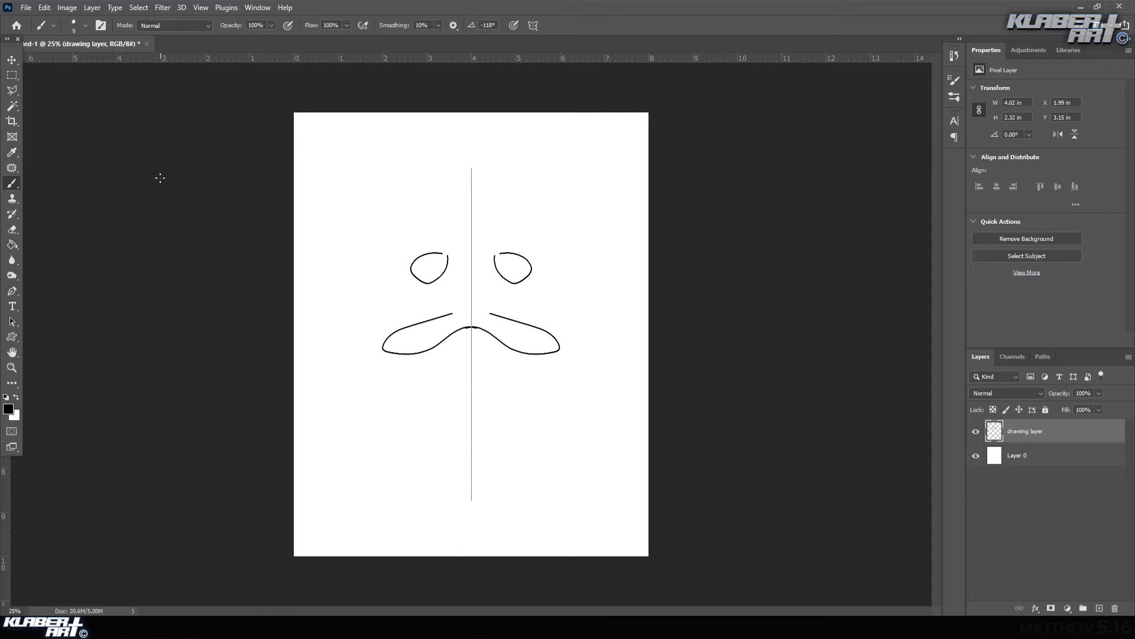
key(ctrl+z)
key(ctrl+z)
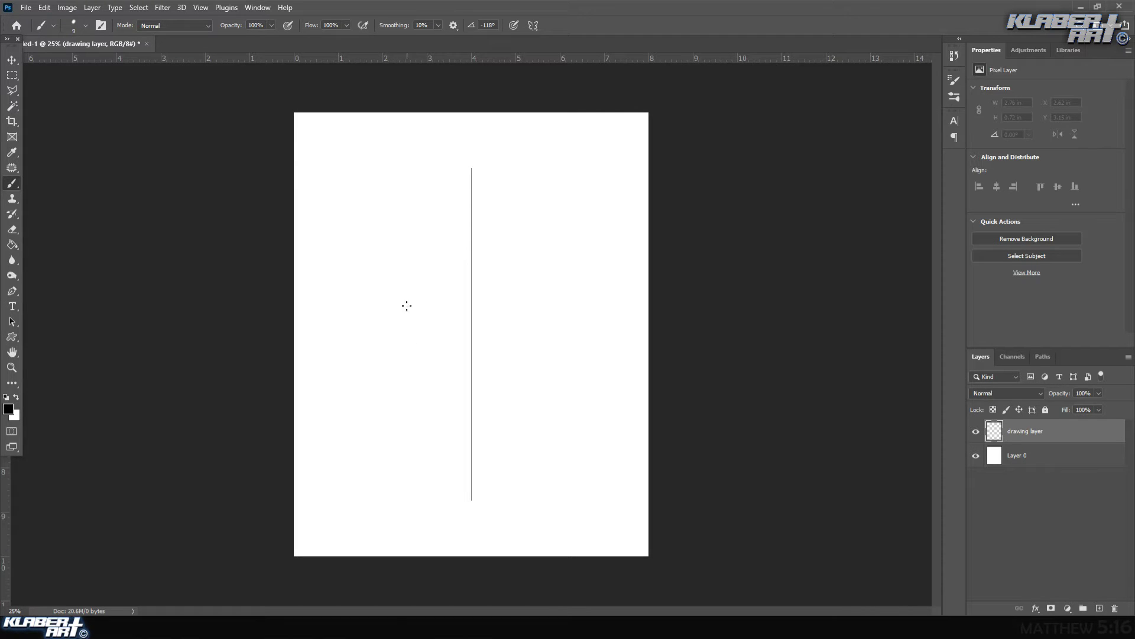
Try covering the whole page with mirrored freehand loops and curves, and undo all of the strokes.
mouse_move(413, 211)
mouse_down()
mouse_move(346, 221)
mouse_move(369, 260)
mouse_move(429, 242)
mouse_move(434, 285)
mouse_move(453, 257)
mouse_move(450, 295)
mouse_move(388, 330)
mouse_move(465, 330)
mouse_move(488, 356)
mouse_move(318, 362)
mouse_move(584, 443)
mouse_move(319, 409)
mouse_move(474, 447)
mouse_move(553, 498)
mouse_move(426, 413)
mouse_move(461, 254)
mouse_move(426, 125)
mouse_move(361, 206)
mouse_move(460, 205)
mouse_move(429, 151)
mouse_move(411, 193)
mouse_move(442, 224)
mouse_move(351, 223)
mouse_move(370, 290)
mouse_move(542, 275)
mouse_move(607, 333)
mouse_move(510, 324)
mouse_move(423, 170)
mouse_move(406, 205)
mouse_move(424, 220)
mouse_move(402, 226)
mouse_move(404, 179)
mouse_move(427, 160)
mouse_move(437, 159)
mouse_move(417, 200)
mouse_move(449, 220)
mouse_move(448, 257)
mouse_move(471, 289)
mouse_move(451, 306)
mouse_move(478, 339)
mouse_move(450, 347)
mouse_move(478, 379)
mouse_move(454, 390)
mouse_move(479, 421)
mouse_move(460, 435)
mouse_move(474, 461)
mouse_move(463, 526)
mouse_move(482, 542)
mouse_move(392, 529)
mouse_move(391, 447)
mouse_move(412, 381)
mouse_move(383, 350)
mouse_move(347, 340)
mouse_move(354, 320)
mouse_move(373, 317)
mouse_move(371, 294)
mouse_move(376, 447)
mouse_move(342, 480)
mouse_move(366, 536)
mouse_move(318, 509)
mouse_move(352, 424)
mouse_move(327, 346)
mouse_move(338, 288)
mouse_move(319, 271)
mouse_move(320, 462)
mouse_move(293, 434)
mouse_up()
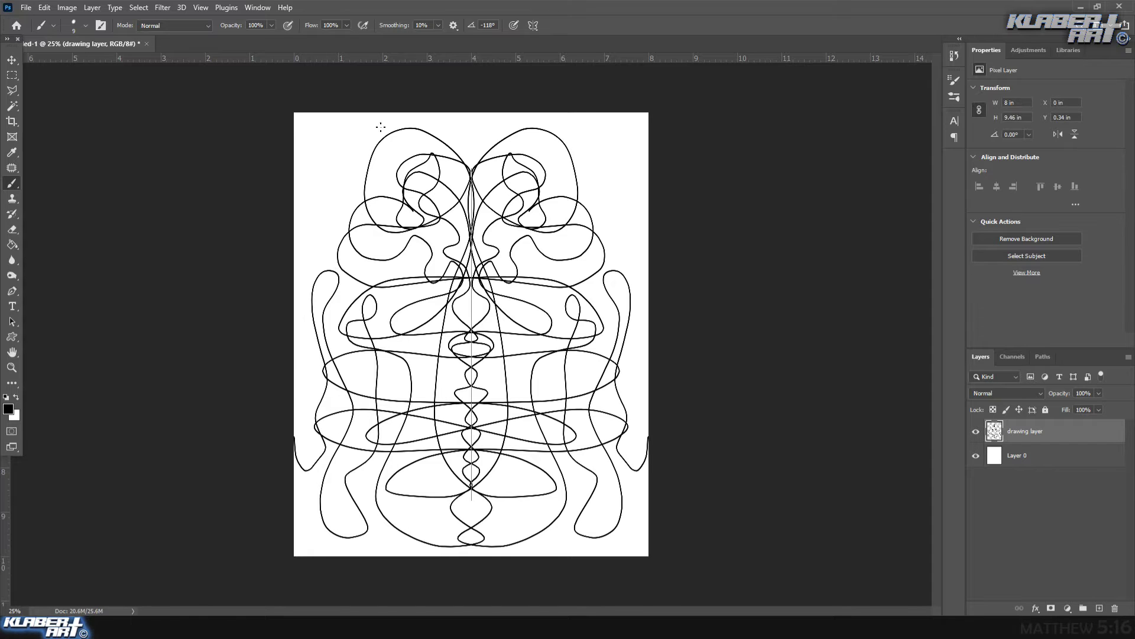
mouse_move(356, 110)
mouse_down()
mouse_move(350, 163)
mouse_move(319, 168)
mouse_move(343, 212)
mouse_move(314, 227)
mouse_move(312, 176)
mouse_move(327, 148)
mouse_move(314, 135)
mouse_move(294, 152)
mouse_up()
mouse_move(381, 101)
mouse_down()
mouse_move(384, 162)
mouse_move(458, 114)
mouse_move(471, 150)
mouse_up()
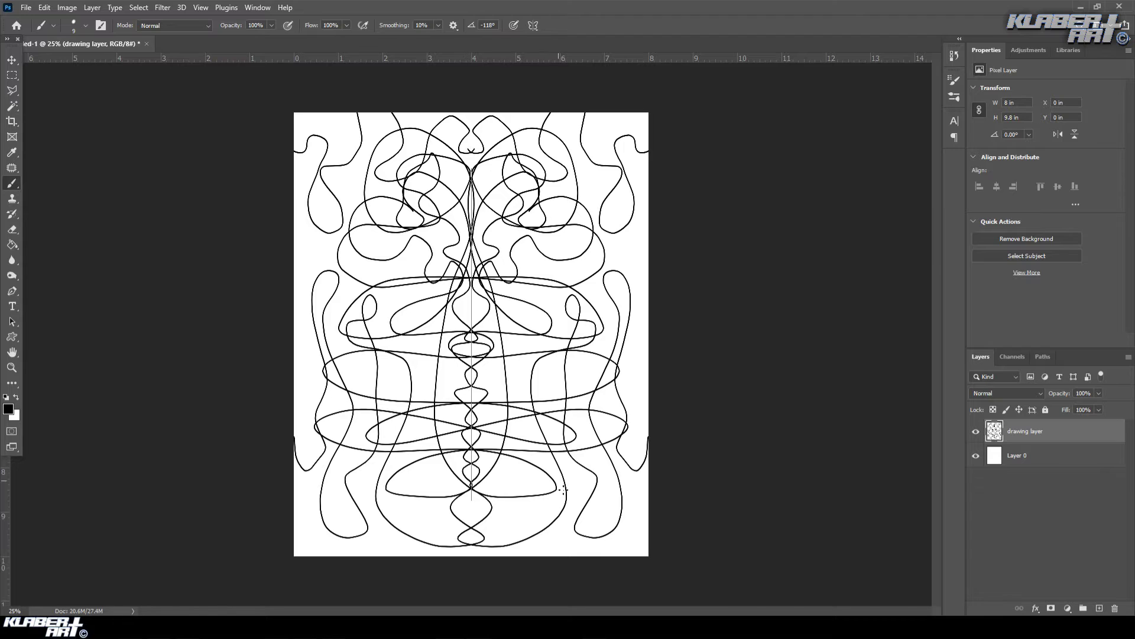
key(ctrl+z)
key(ctrl+z)
key(ctrl+z)
key(ctrl+z)
key(ctrl+z)
key(ctrl+z)
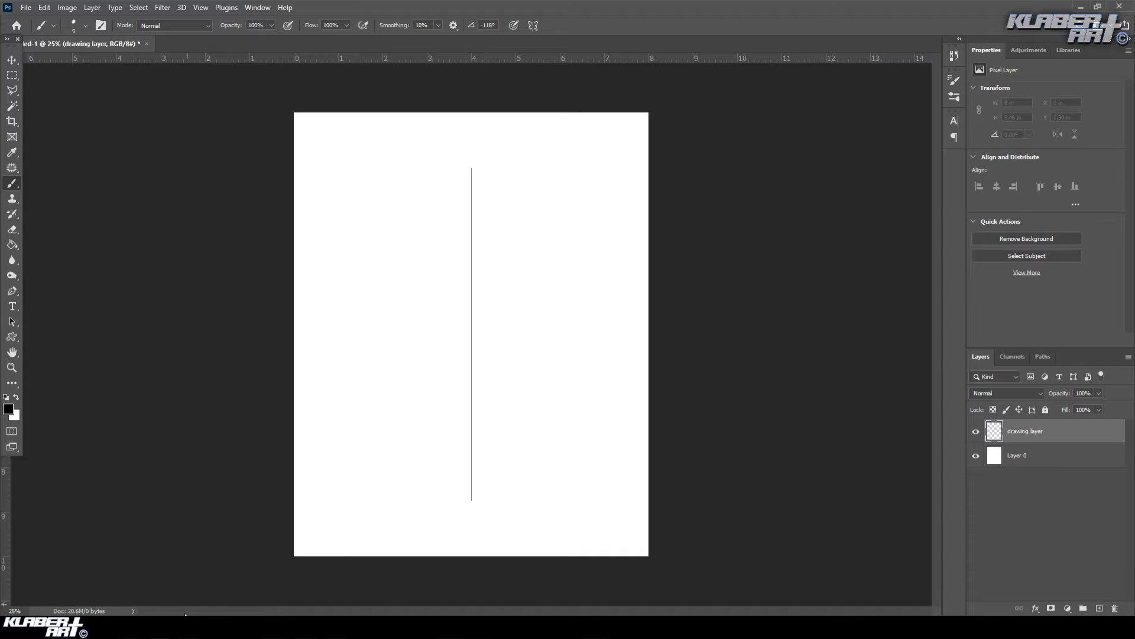
Switch to the browser's sugar skull image results and copy the black-and-white WikiClipArt skull image.
click(160, 564)
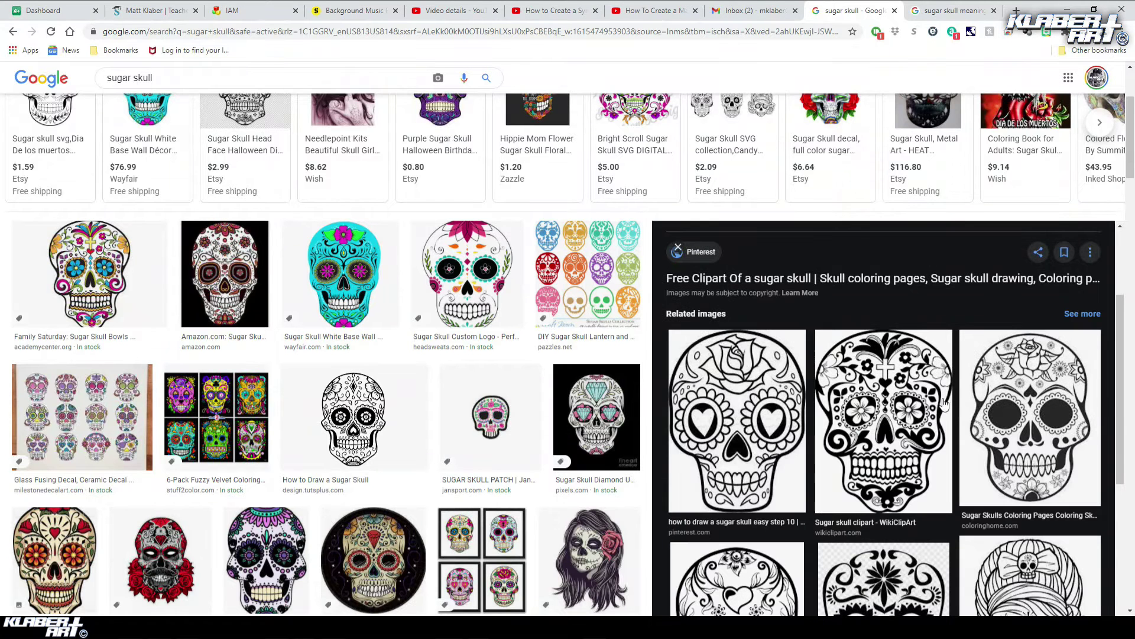
scroll(963, 408, down, 4)
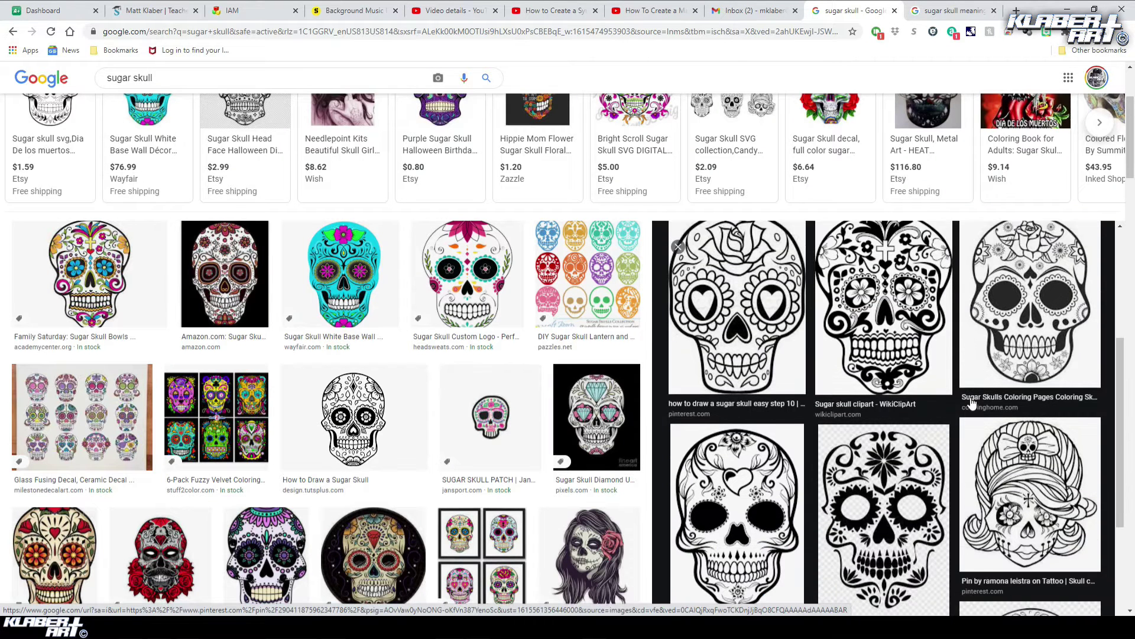
scroll(964, 408, up, 3)
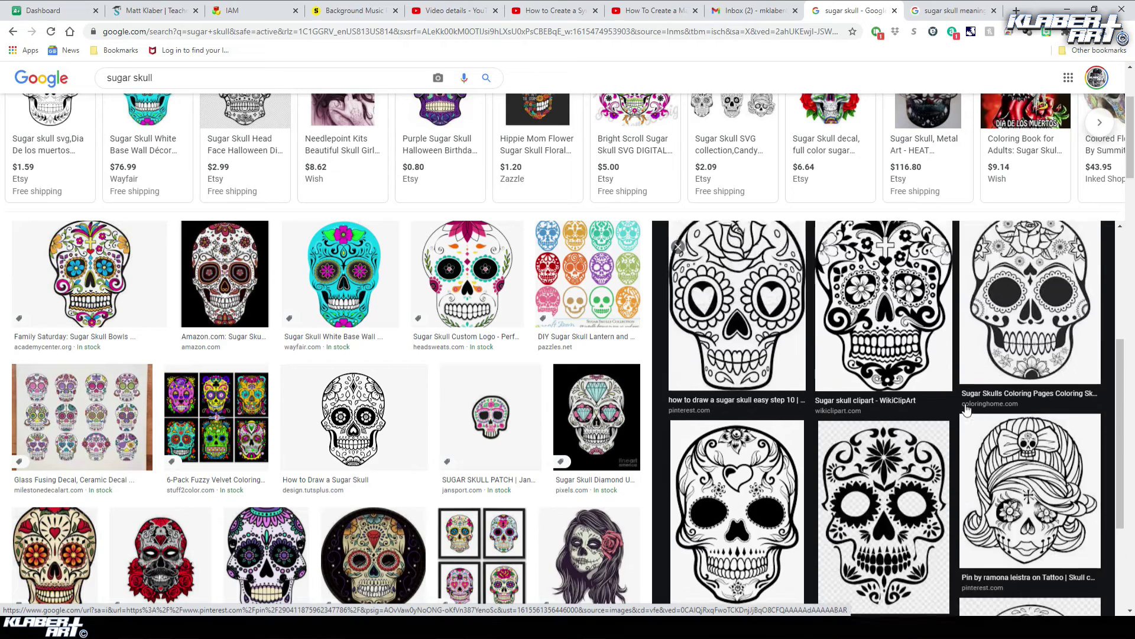
click(896, 368)
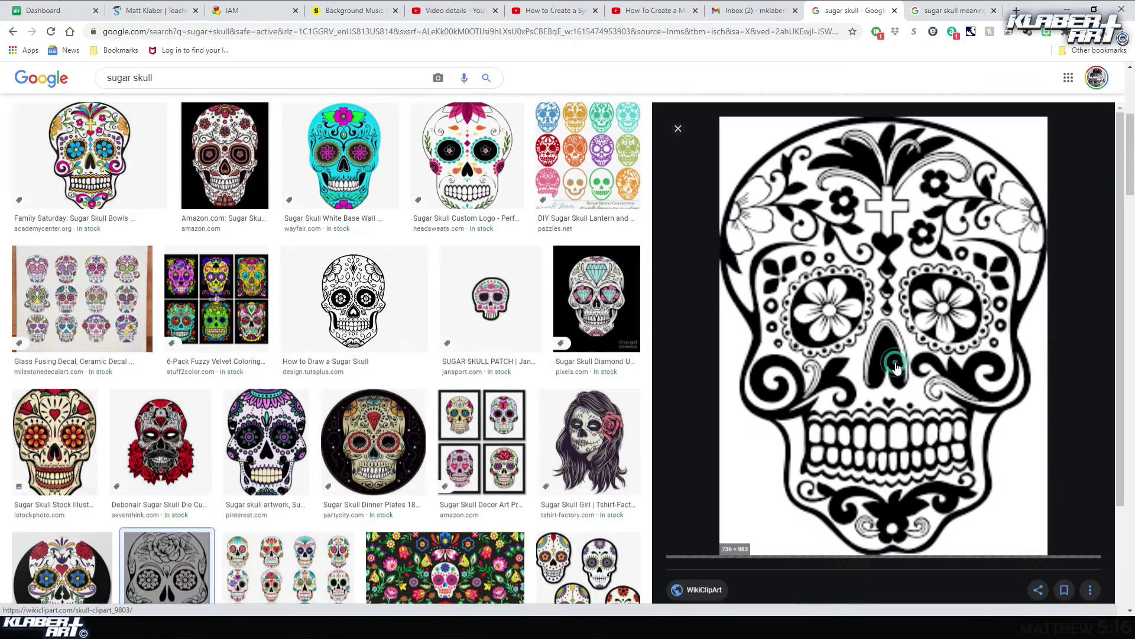
right_click(871, 323)
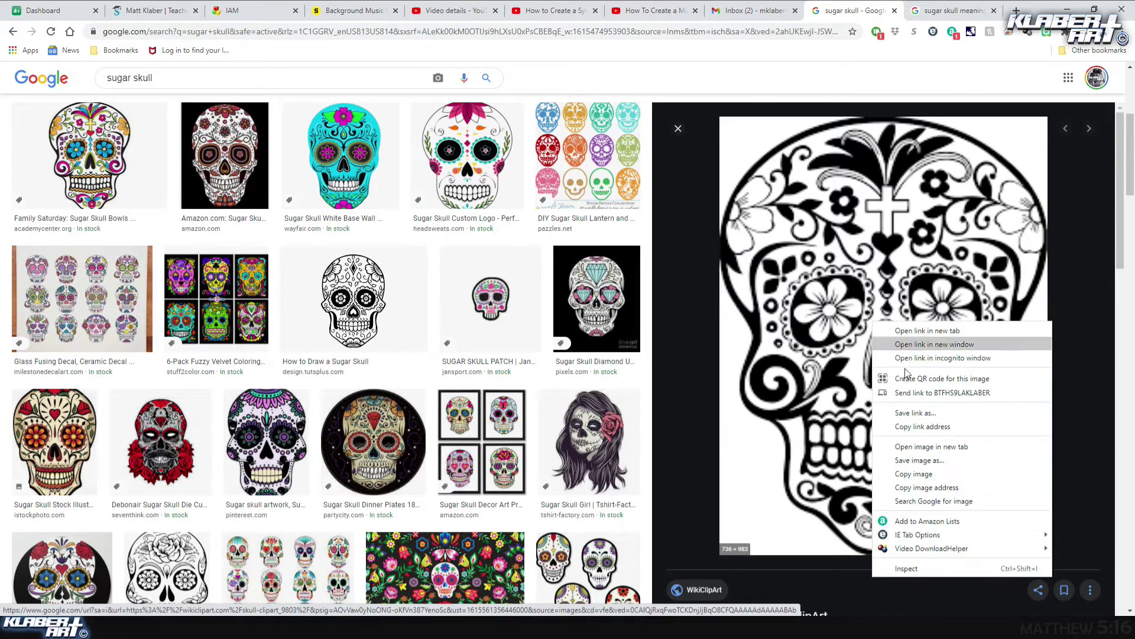
click(916, 473)
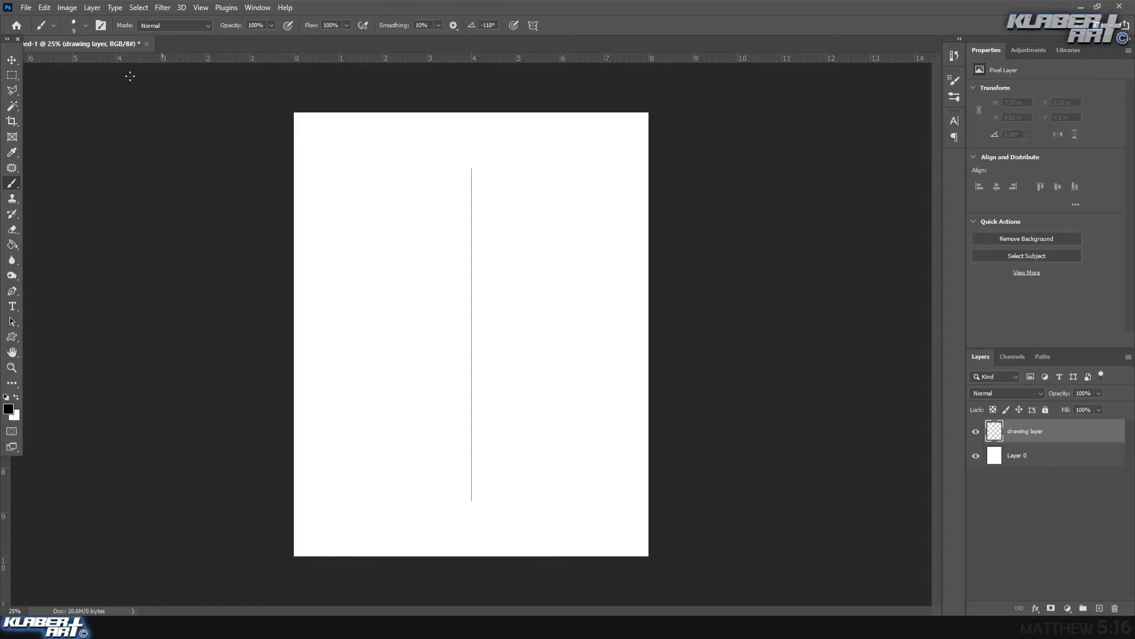
Paste the copied skull into the Photoshop document and enlarge it to about 7.5 by 9.6 in, nearly filling the page.
click(44, 7)
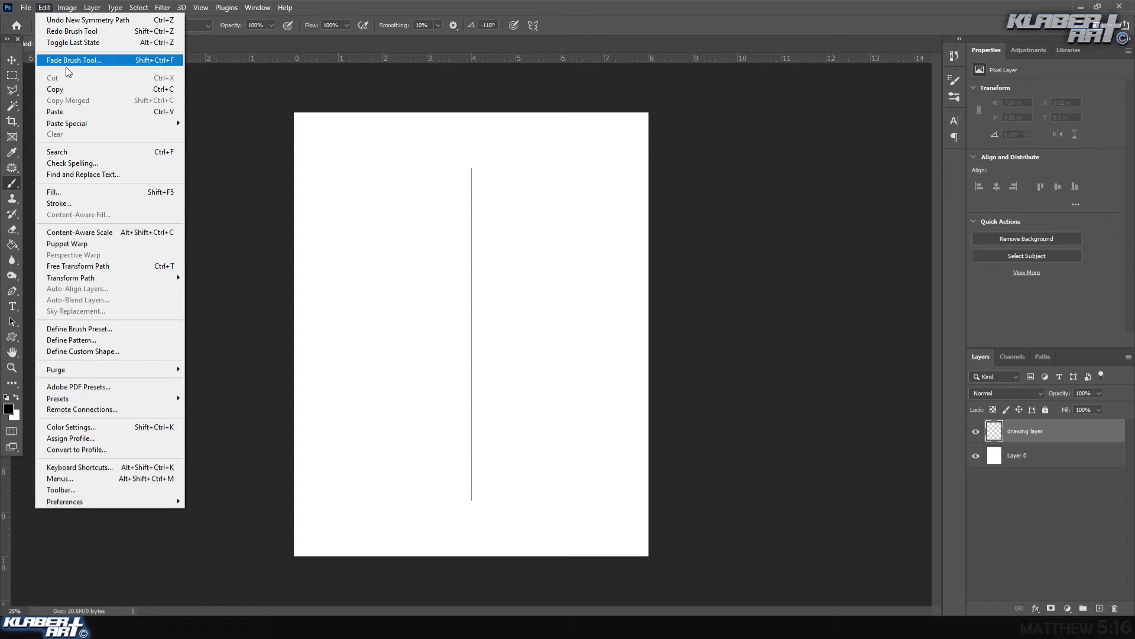
click(54, 112)
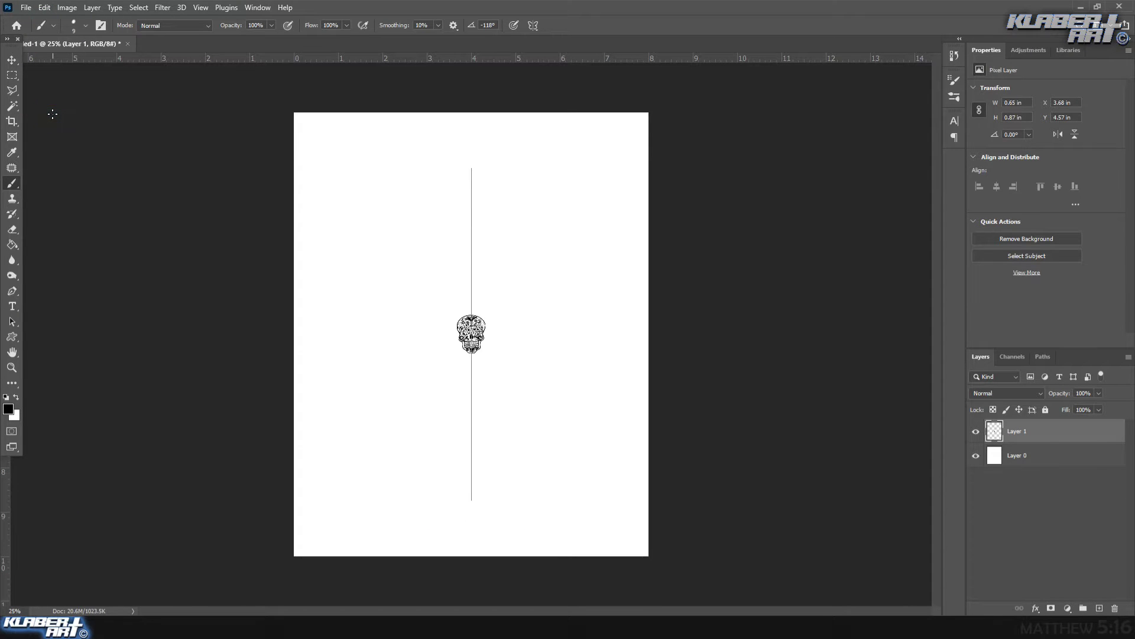
key(ctrl+t)
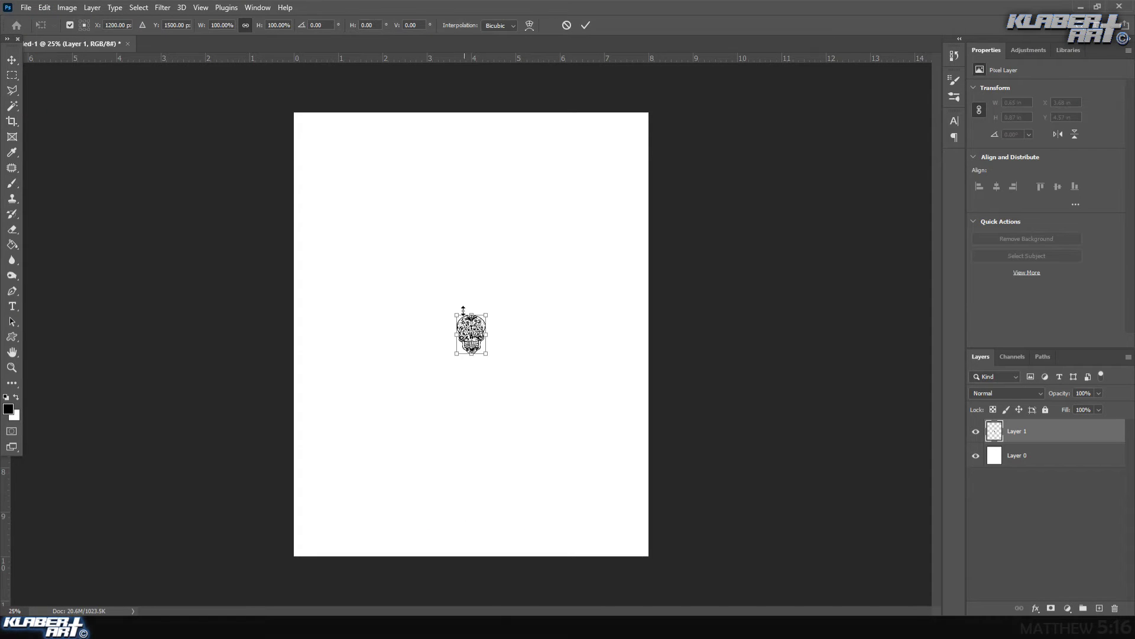
drag(457, 314, 303, 114)
mouse_move(485, 353)
mouse_down()
mouse_move(625, 507)
mouse_move(637, 545)
mouse_up()
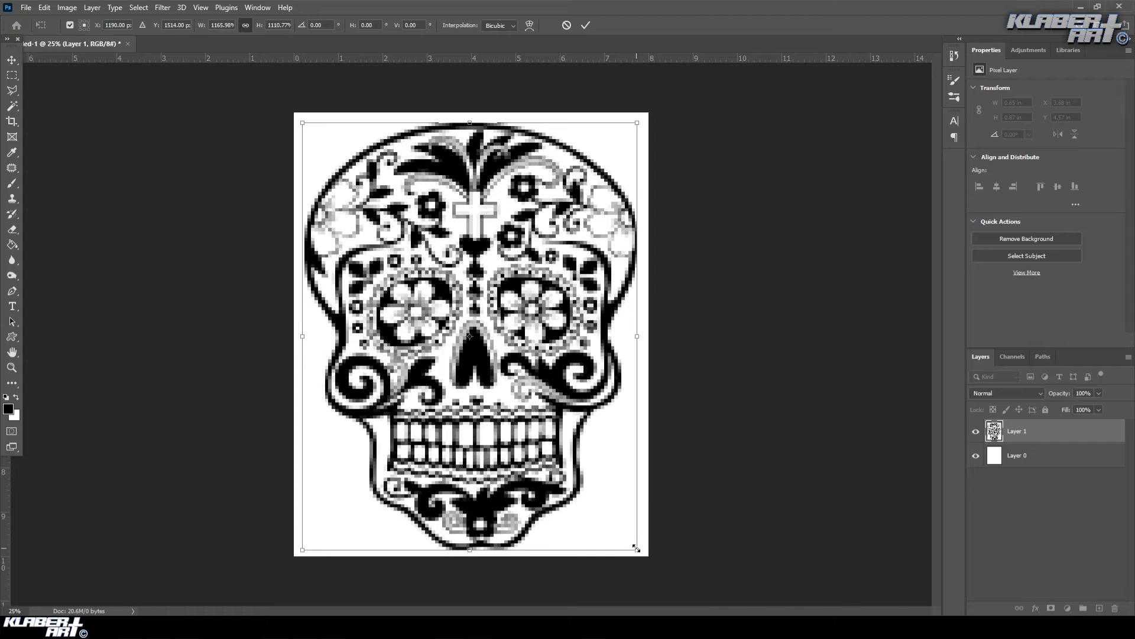
key(Return)
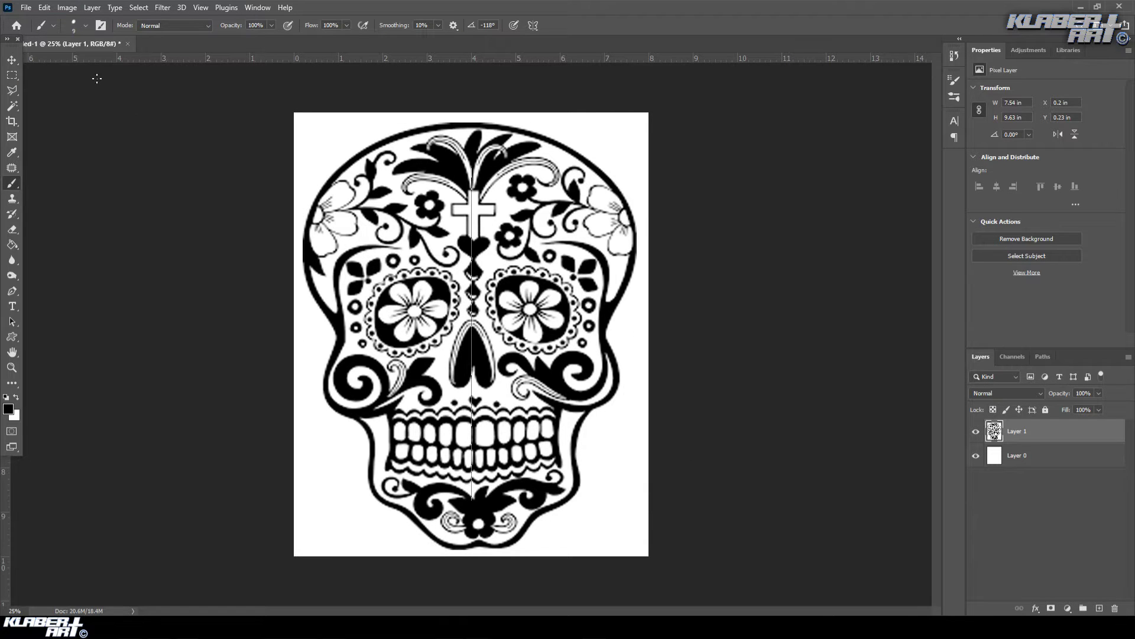
Add a new empty layer above the pasted skull image.
click(91, 8)
mouse_move(100, 18)
click(262, 20)
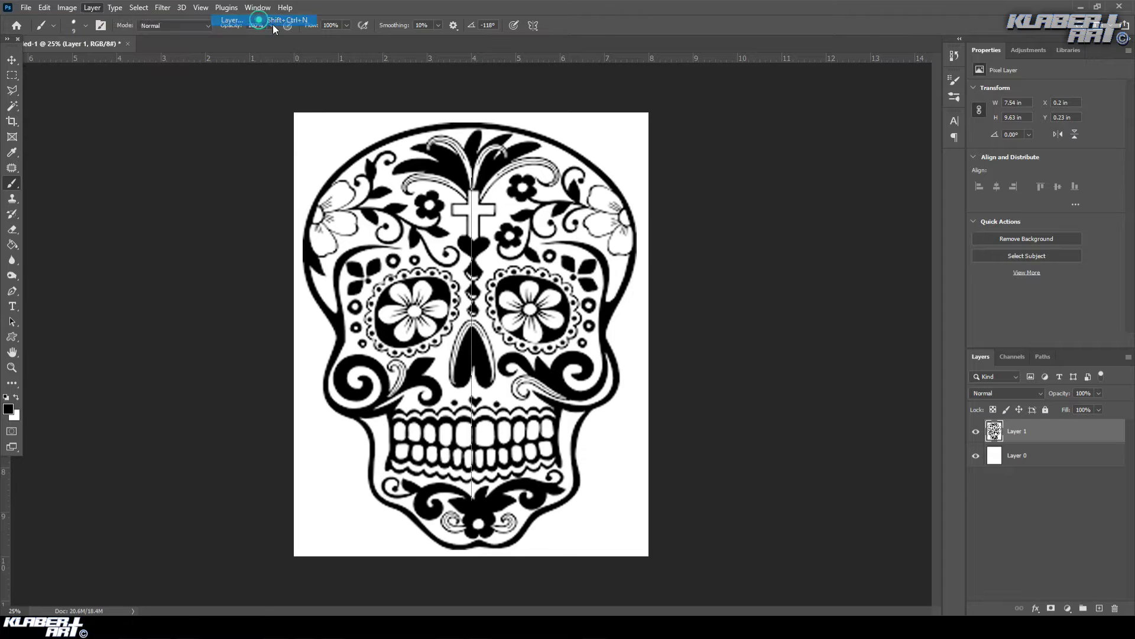
click(480, 176)
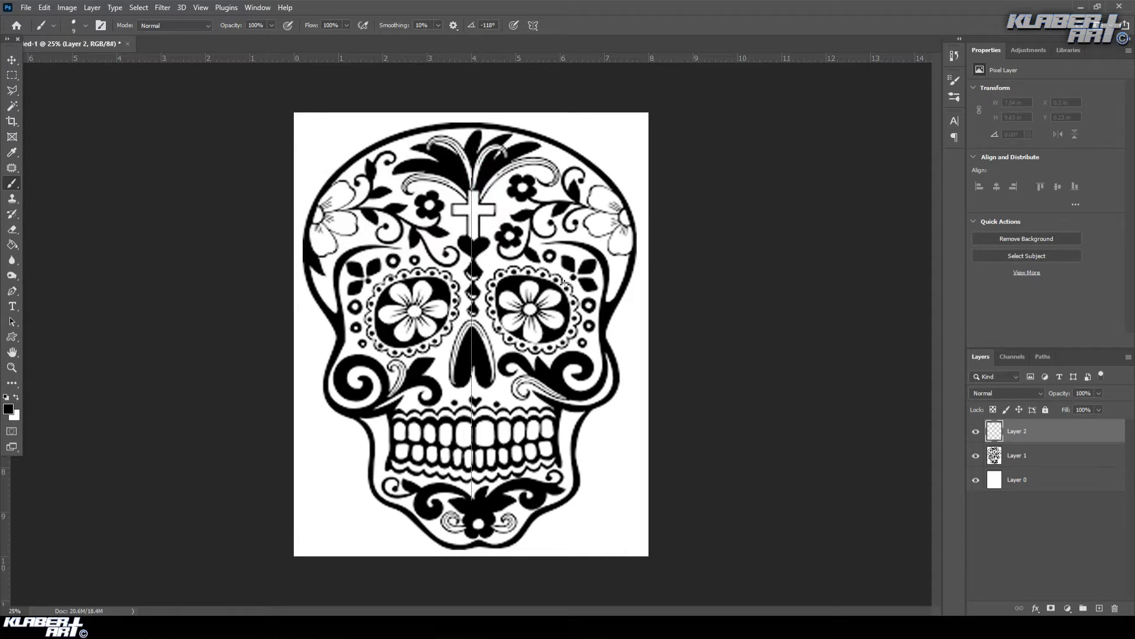
Try tracing the skull's outer outline with the 9 px brush, check it with the reference layer hidden, and undo the tracing.
drag(472, 124, 411, 134)
mouse_move(308, 277)
mouse_down()
mouse_move(336, 323)
mouse_move(323, 386)
mouse_move(362, 437)
mouse_move(375, 494)
mouse_move(450, 545)
mouse_up()
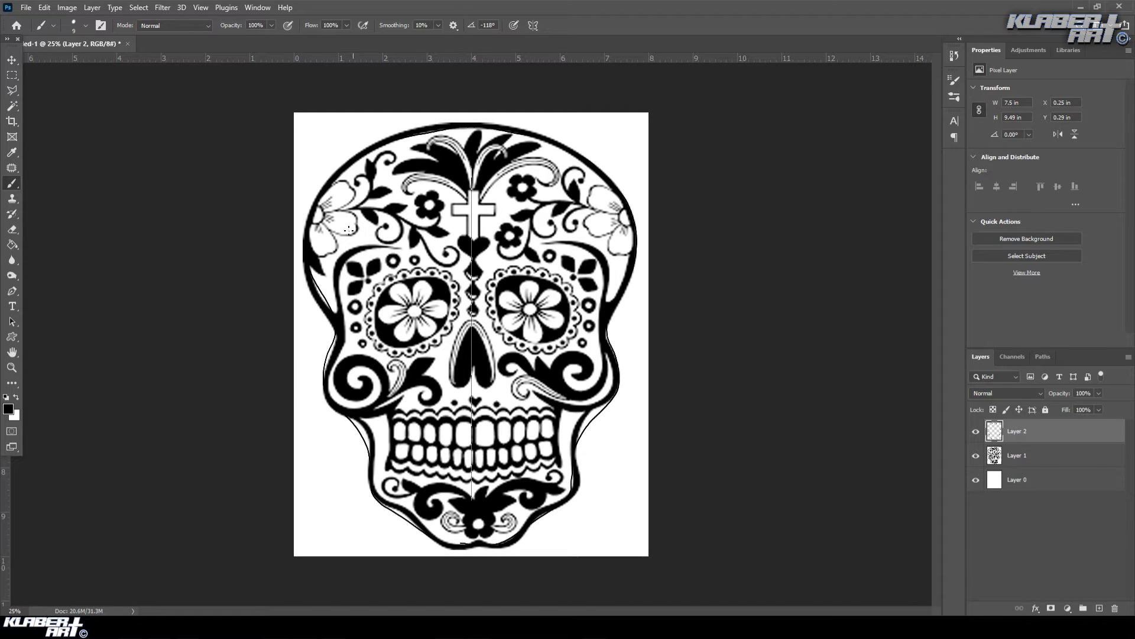
click(976, 456)
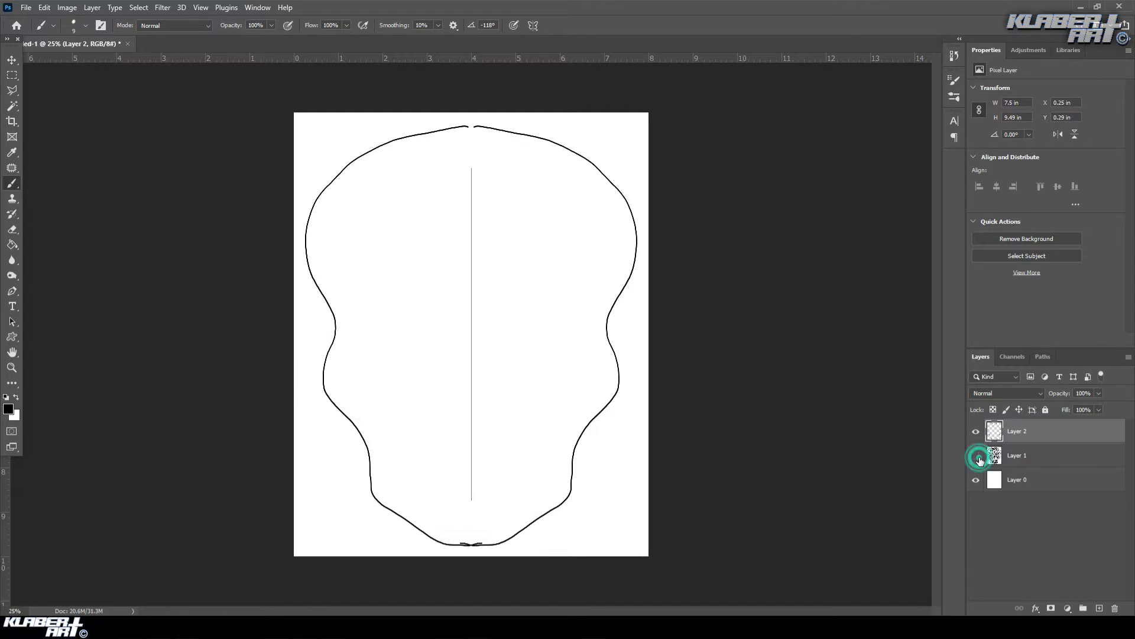
key(ctrl+z)
click(979, 456)
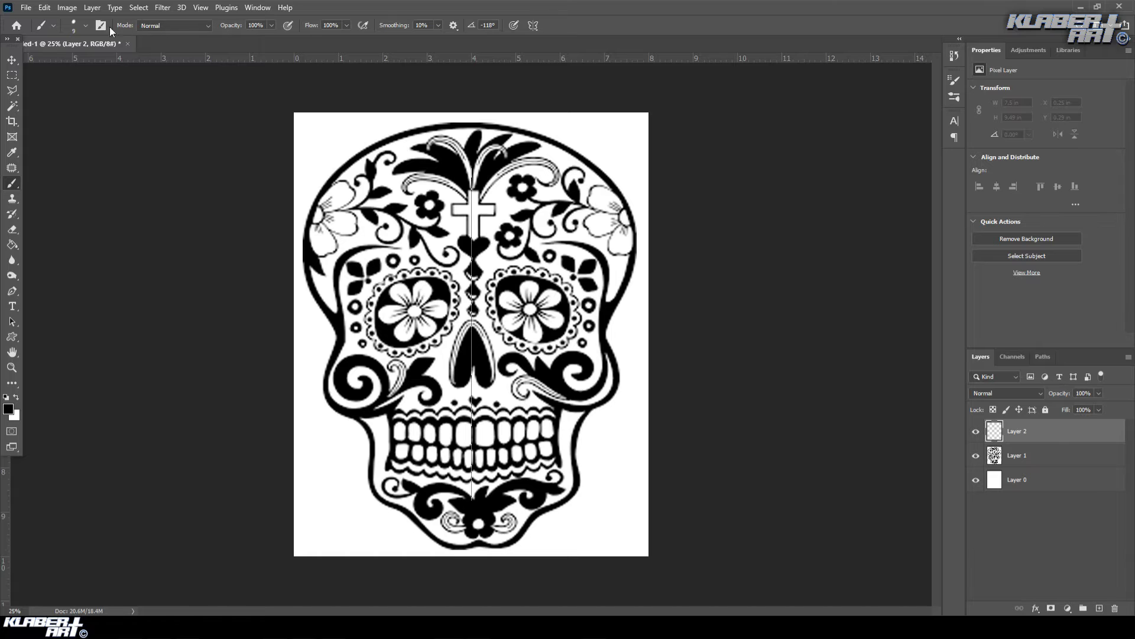
Trace the skull's outer outline with a 32 px brush, about 7.2 by 9.5 in, and hide the reference layer to check it.
click(74, 27)
drag(71, 63, 77, 63)
key(Return)
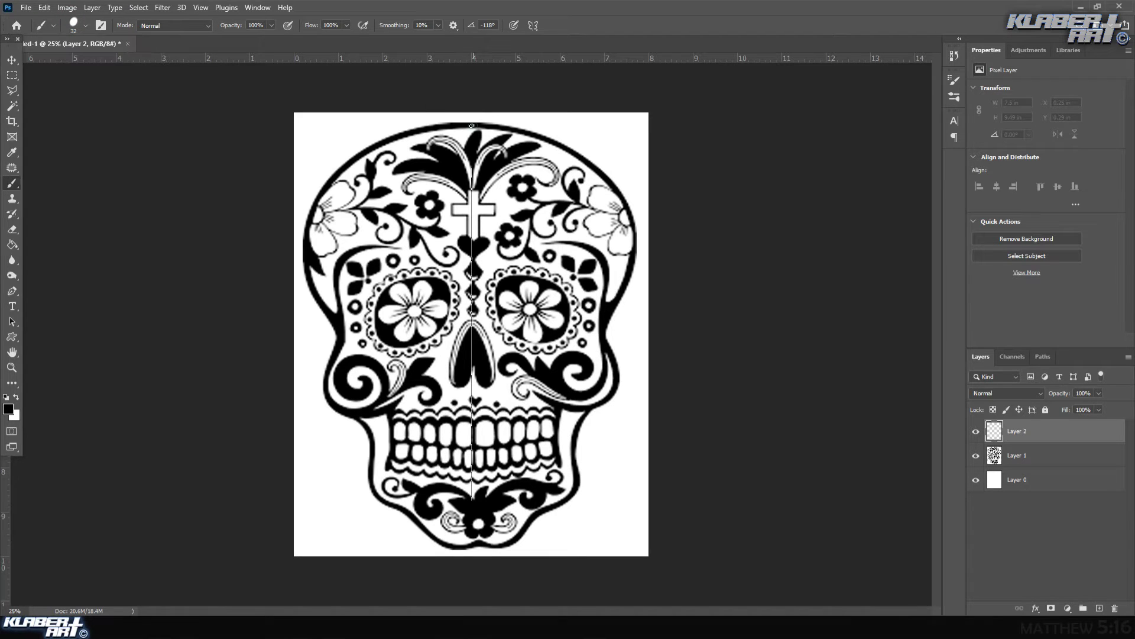
mouse_move(427, 130)
mouse_down()
mouse_move(368, 157)
mouse_move(325, 210)
mouse_move(317, 283)
mouse_move(335, 339)
mouse_move(320, 391)
mouse_move(364, 427)
mouse_move(376, 497)
mouse_move(443, 535)
mouse_move(477, 540)
mouse_up()
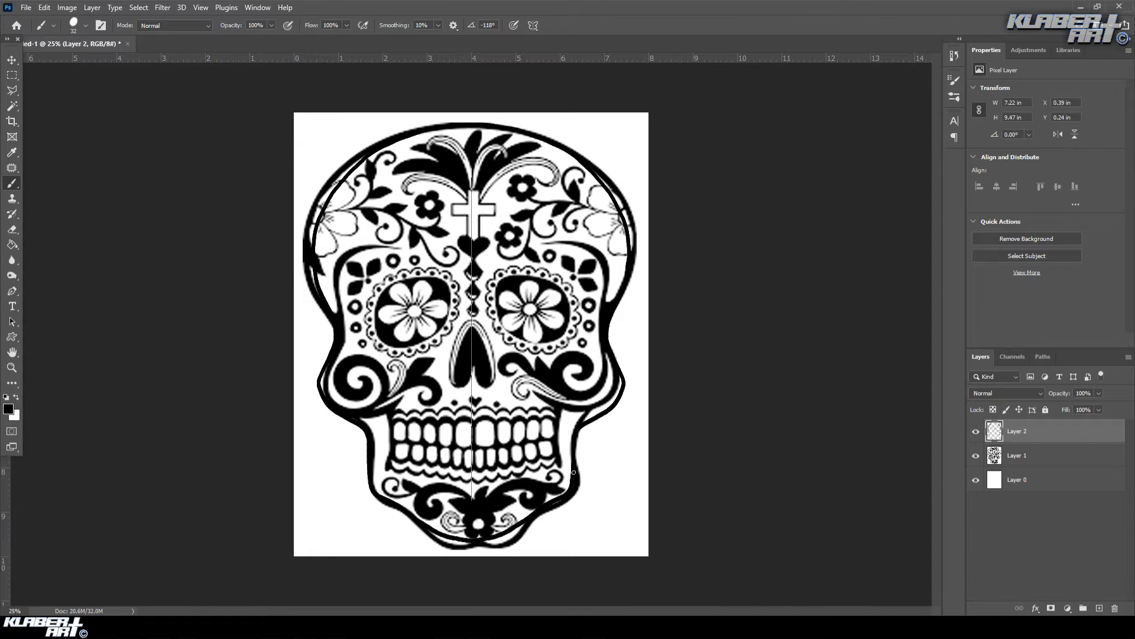
click(975, 455)
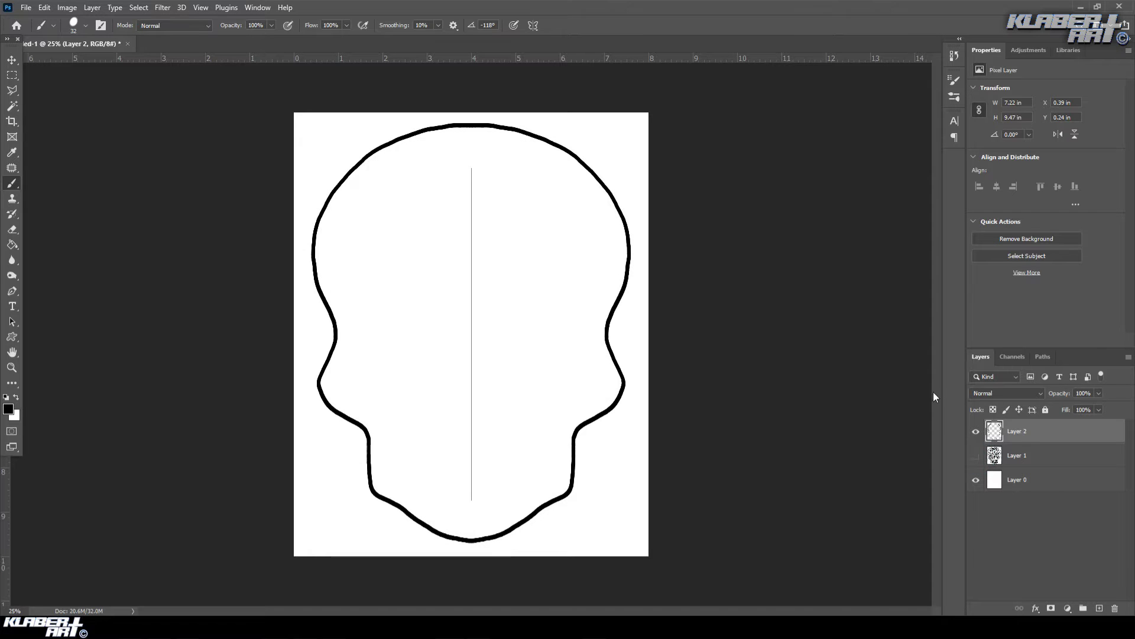
Show the reference layer again and trace the outline of the eye socket with the mirrored brush.
click(976, 456)
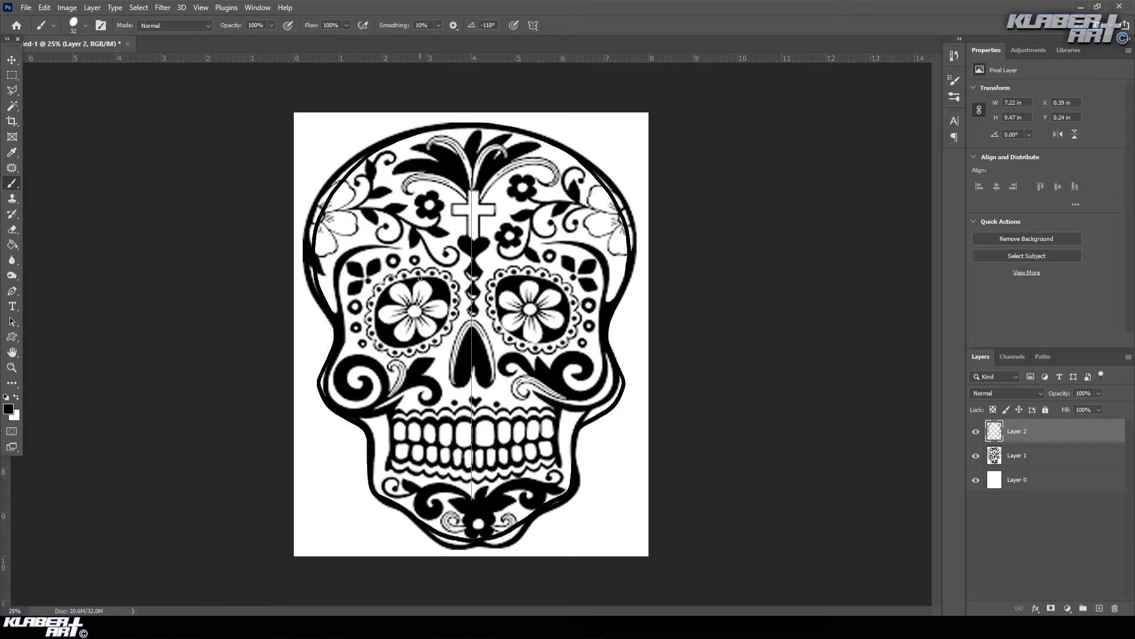
mouse_move(420, 276)
mouse_down()
mouse_move(386, 289)
mouse_move(379, 338)
mouse_move(391, 349)
mouse_move(419, 345)
mouse_move(449, 309)
mouse_move(441, 282)
mouse_move(417, 277)
mouse_up()
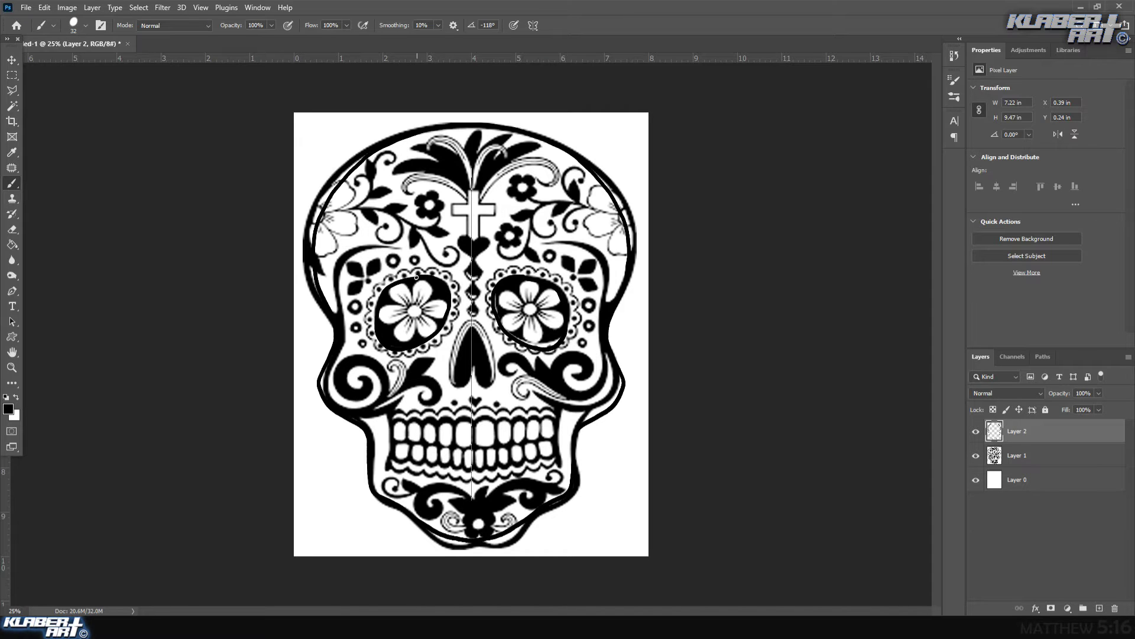
Trace the nose opening and the mouth's side lines and scalloped tooth rows with the mirrored brush, and hide the reference layer.
mouse_move(465, 332)
mouse_down()
mouse_move(454, 376)
mouse_move(473, 374)
mouse_up()
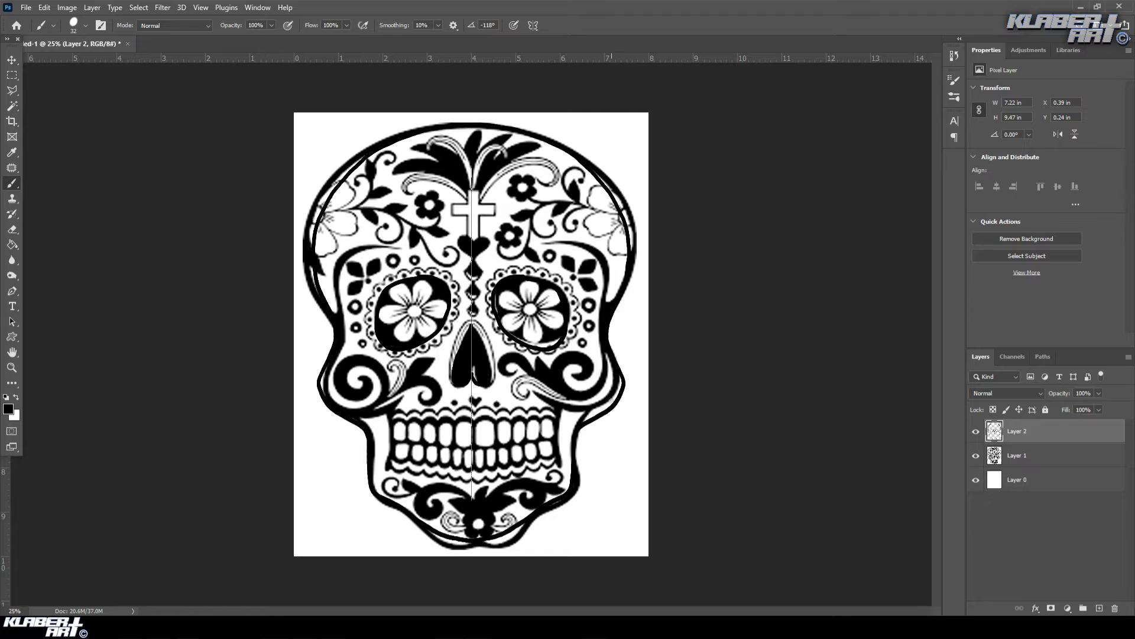
drag(560, 408, 563, 467)
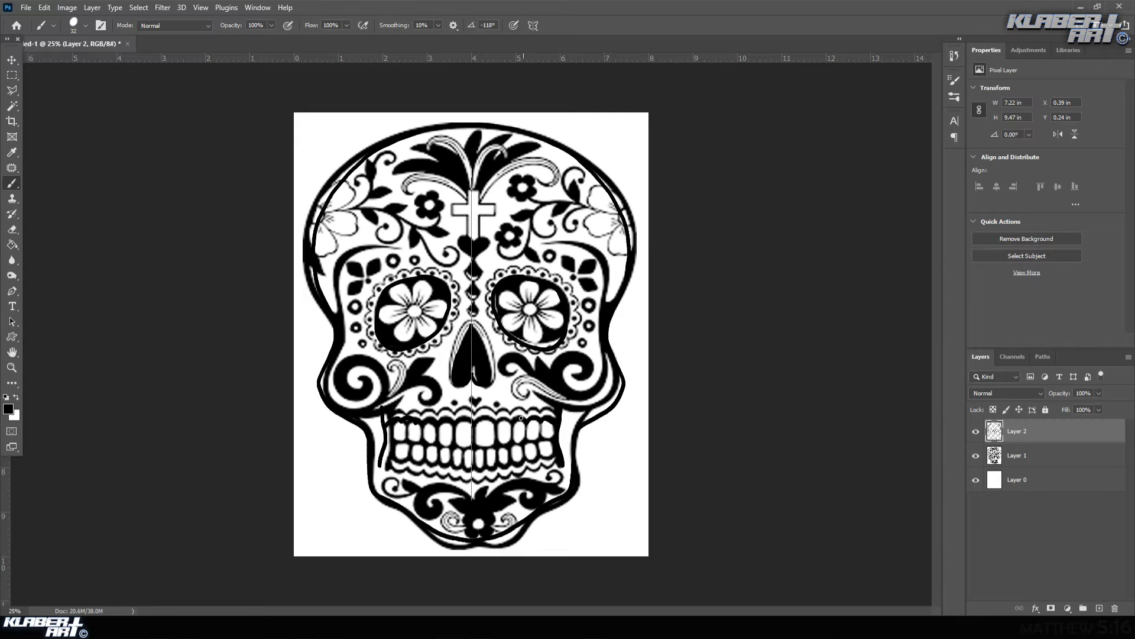
drag(511, 422, 471, 424)
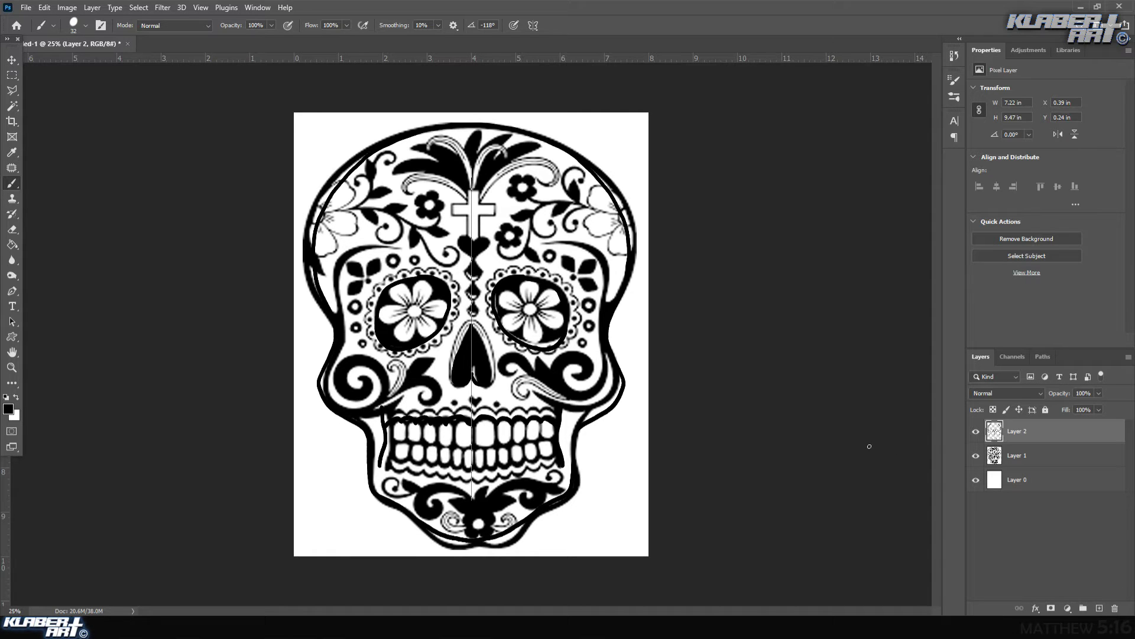
click(975, 455)
click(976, 456)
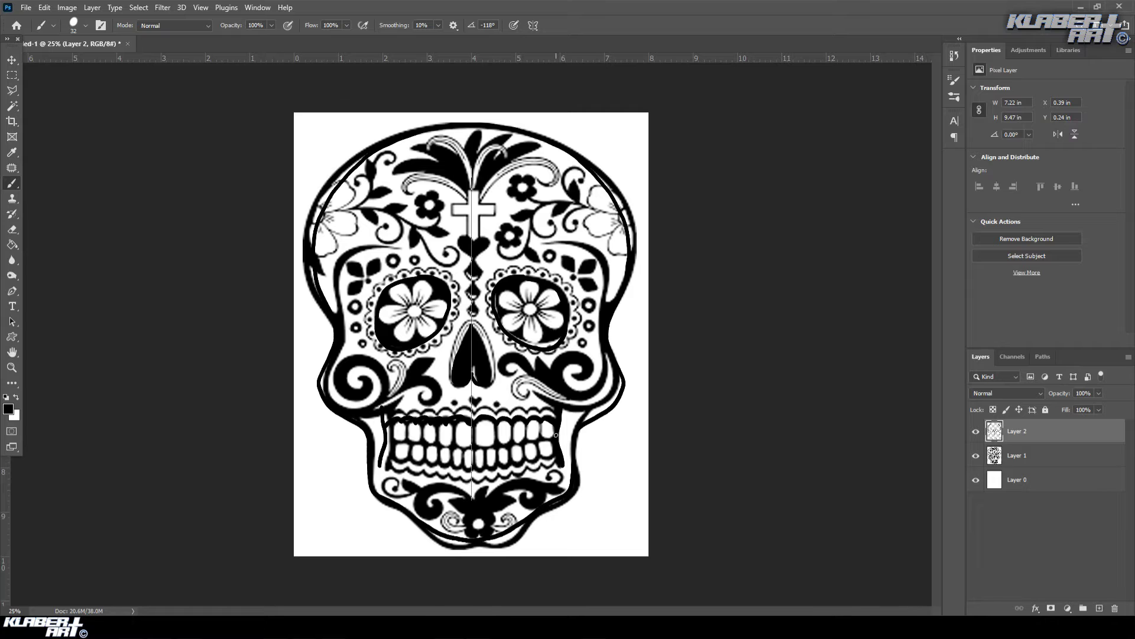
drag(556, 438, 545, 439)
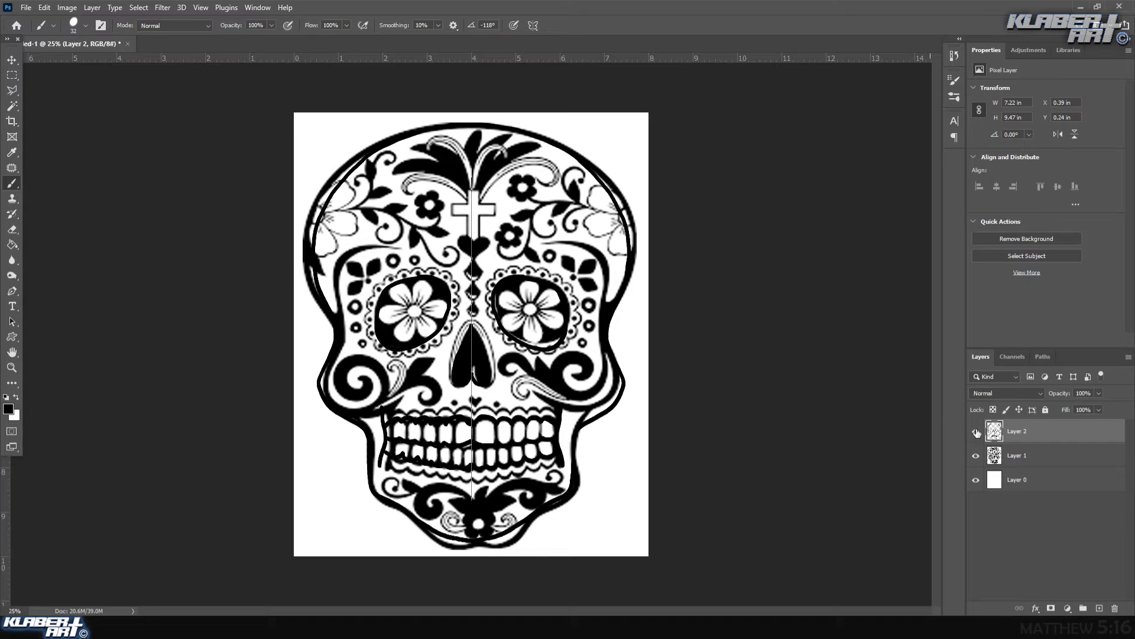
click(976, 456)
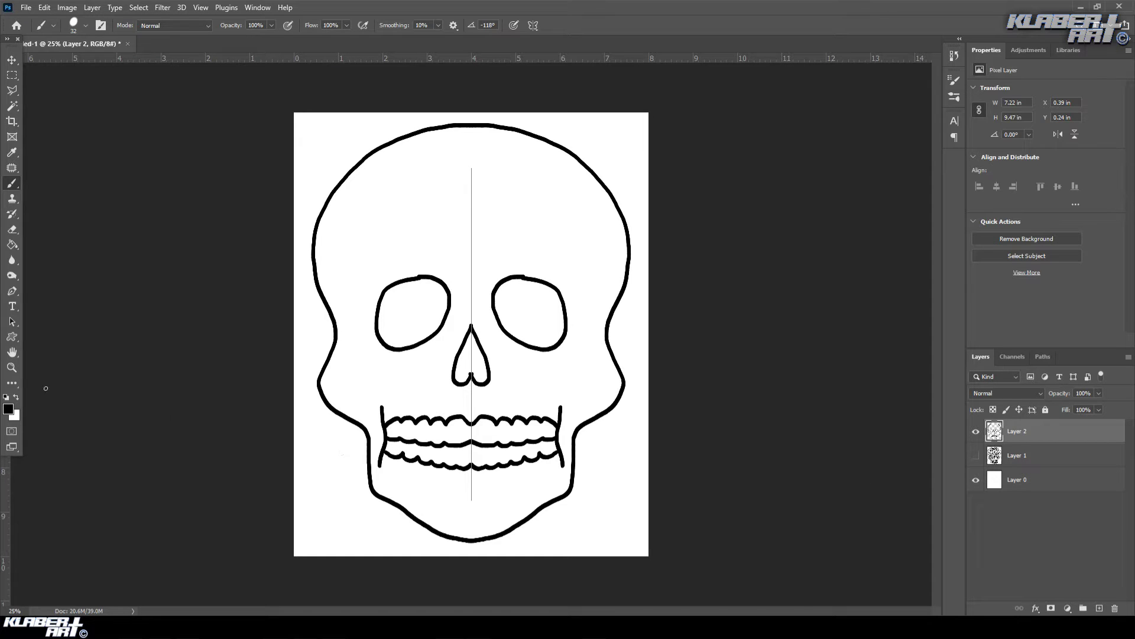
Set the brush size to 12 px and clean up the stray blob at the nose's lower notch with a smaller eraser.
click(75, 25)
drag(81, 58, 70, 66)
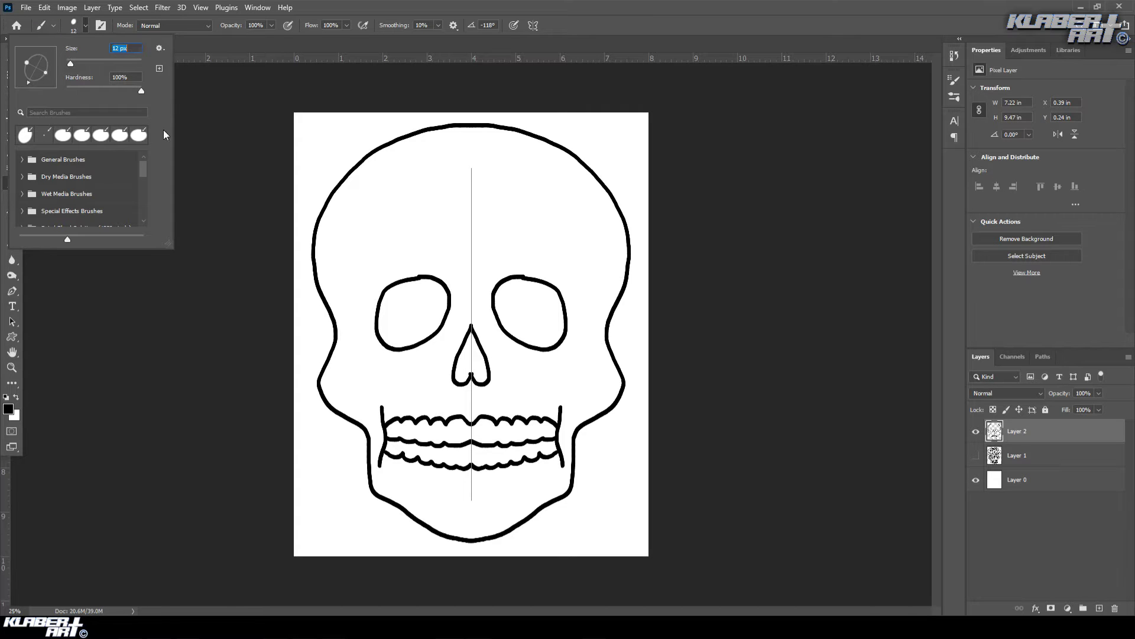
click(11, 368)
click(12, 367)
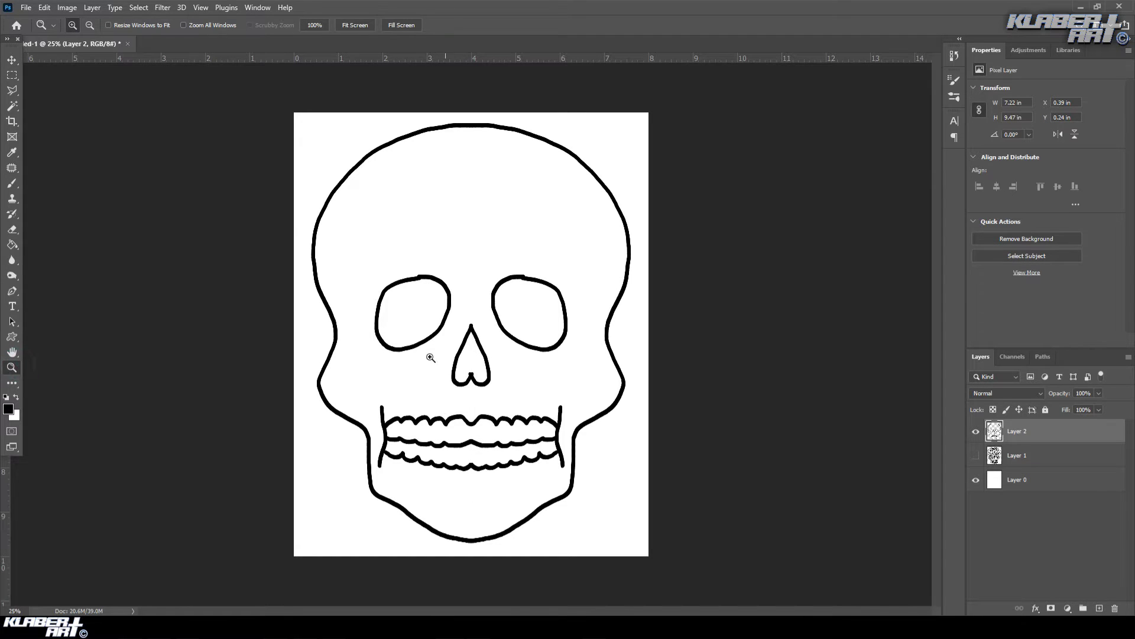
drag(430, 317, 579, 519)
scroll(394, 355, up, 2)
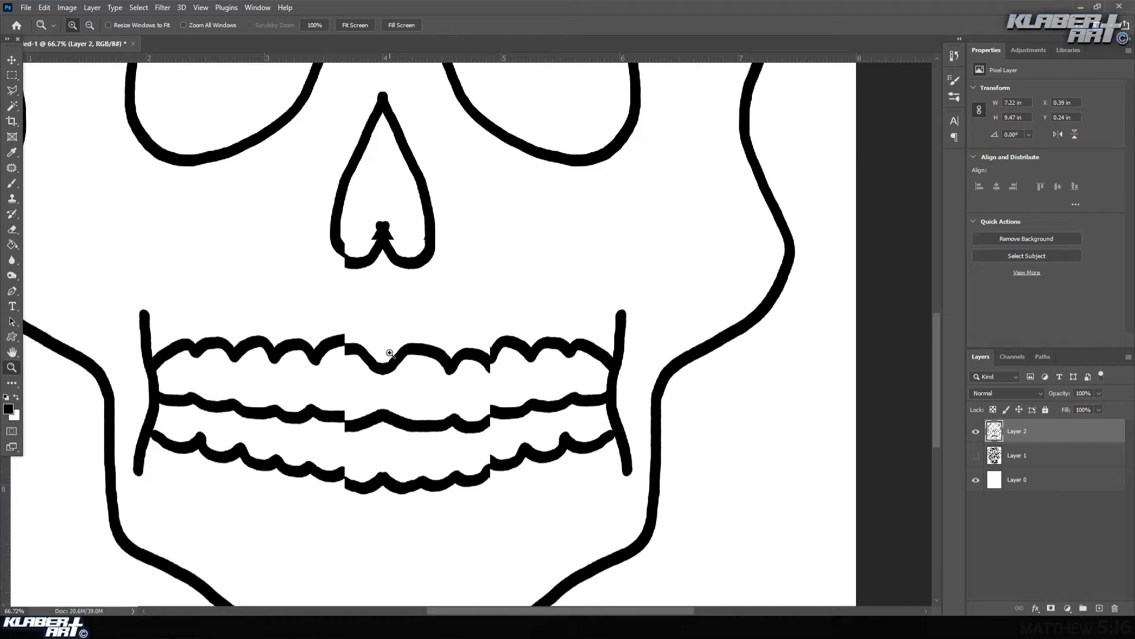
click(12, 229)
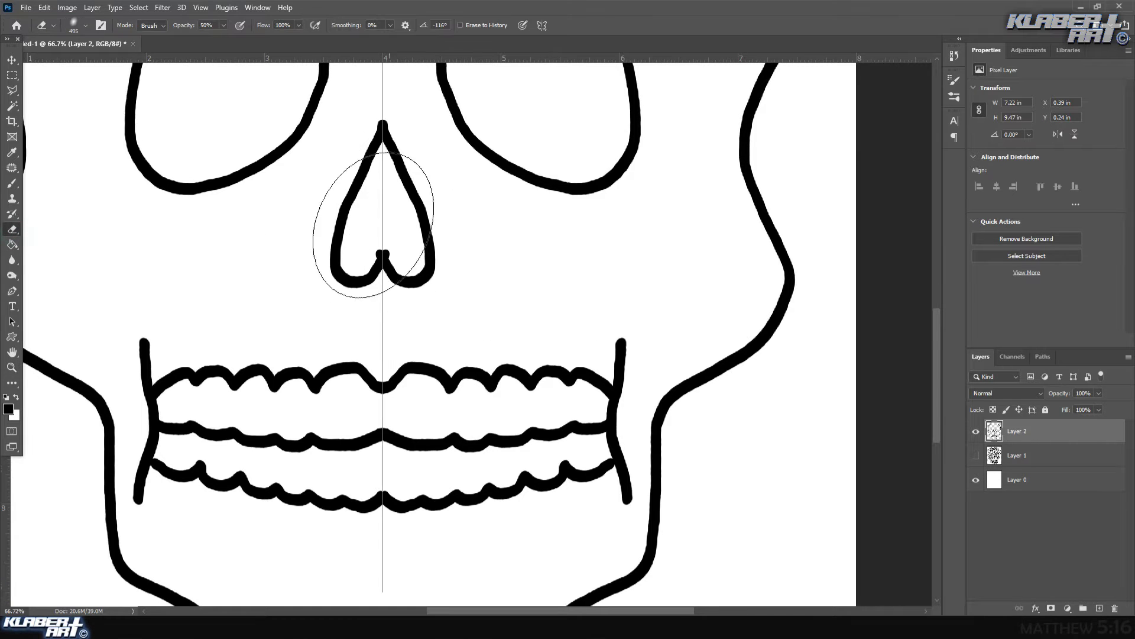
click(74, 20)
mouse_move(131, 87)
mouse_down()
mouse_move(148, 90)
mouse_move(72, 62)
mouse_up()
click(376, 257)
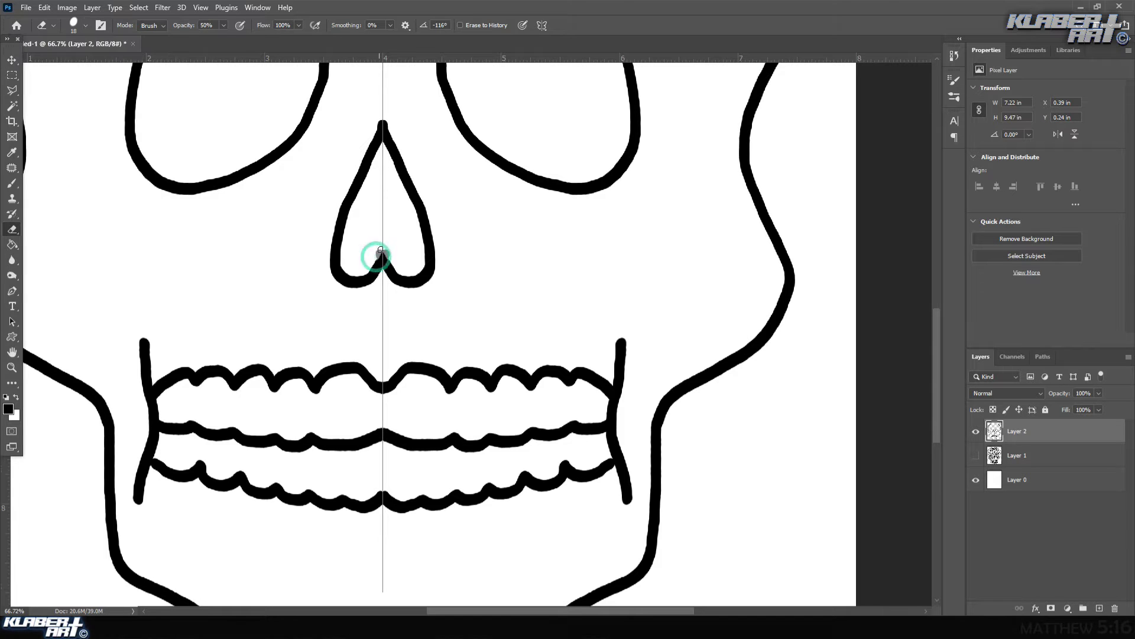
Draw the vertical dividers between the teeth with the mirrored brush and check the drawing against the reference layer.
scroll(471, 274, up, 1)
key(b)
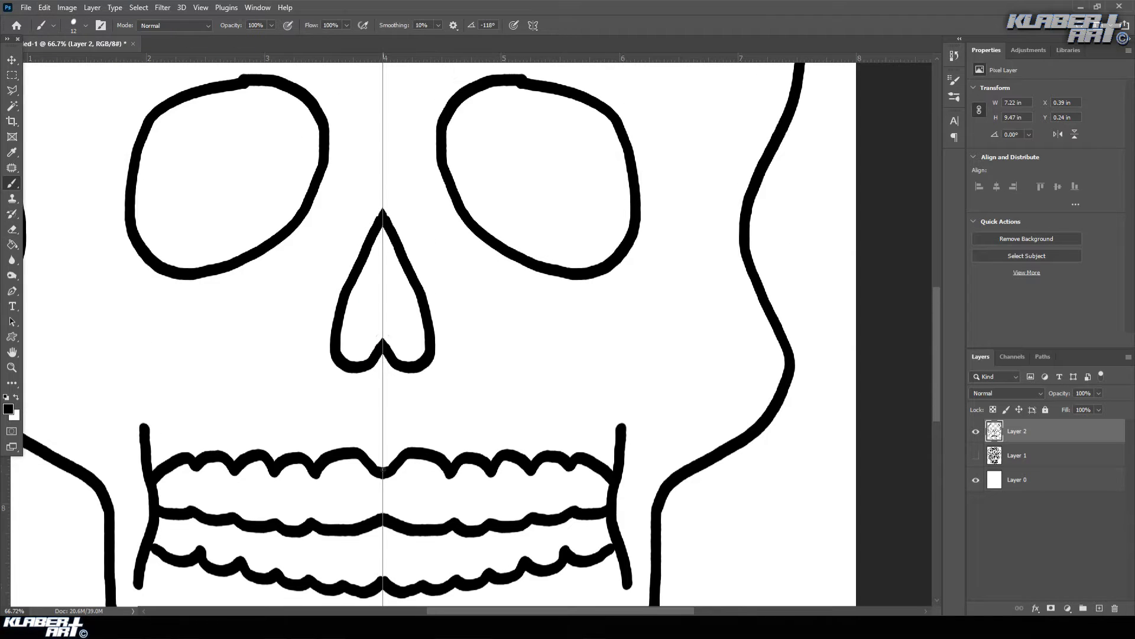
drag(194, 472, 195, 509)
drag(276, 474, 276, 520)
drag(313, 478, 313, 518)
drag(319, 466, 318, 524)
right_click(382, 473)
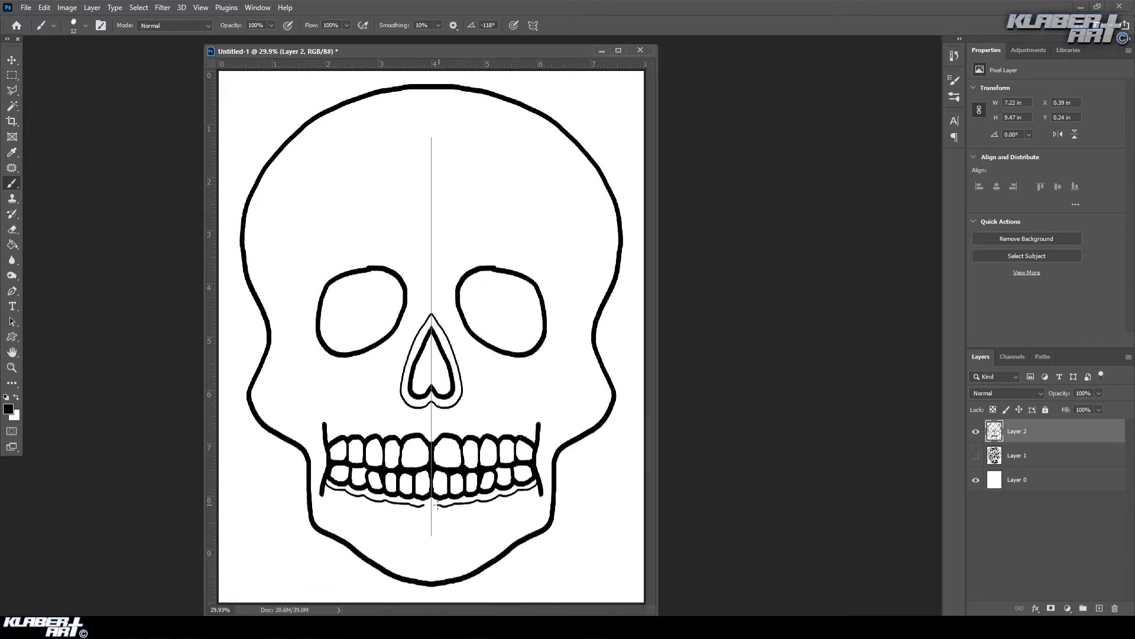
click(976, 455)
click(976, 455)
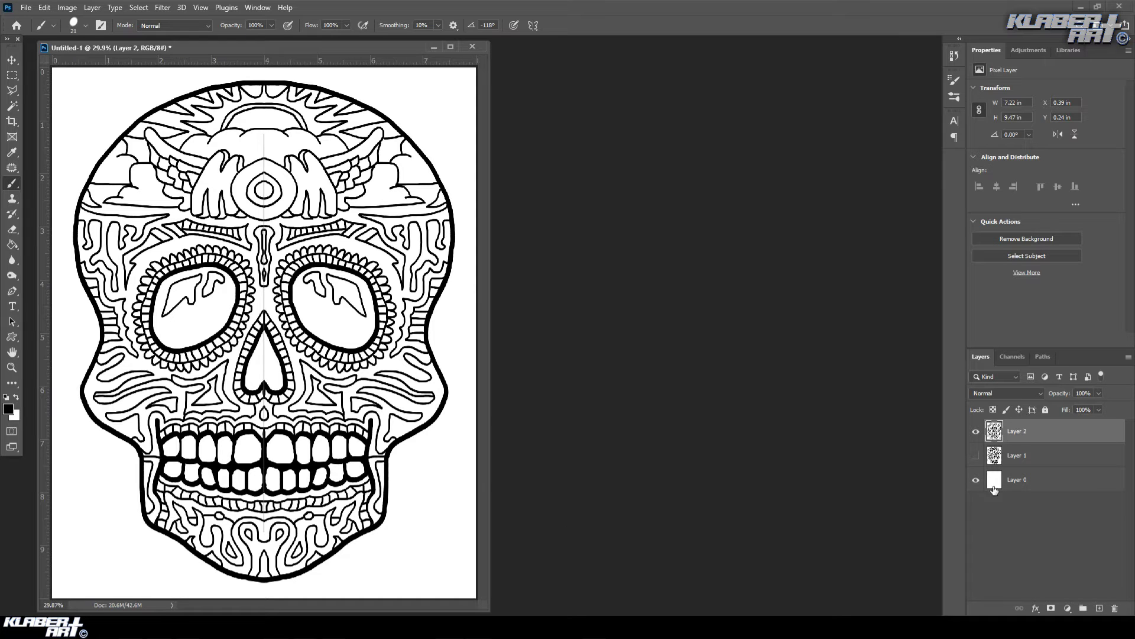
Switch to the browser and run an image search for "smoke colored background".
mouse_move(159, 627)
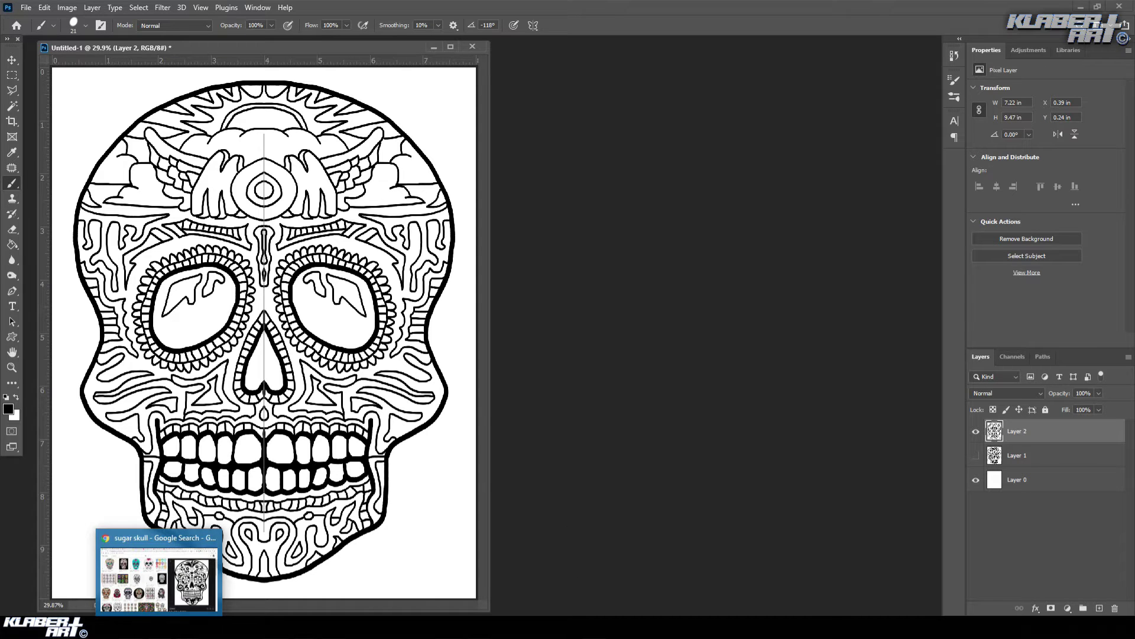
click(159, 571)
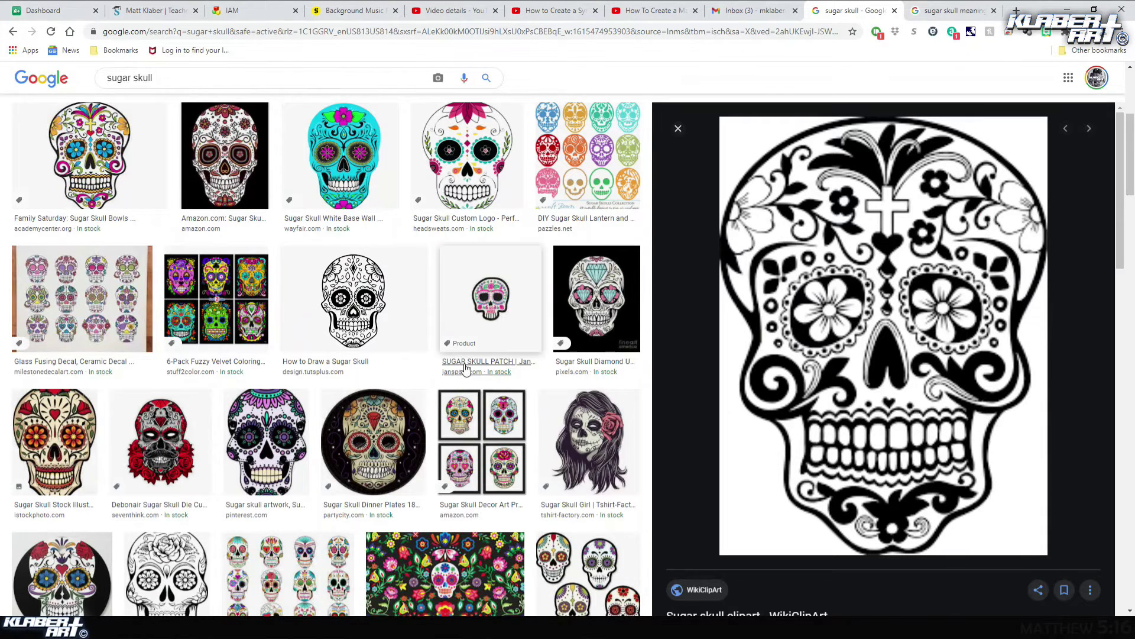
scroll(464, 368, up, 5)
click(195, 87)
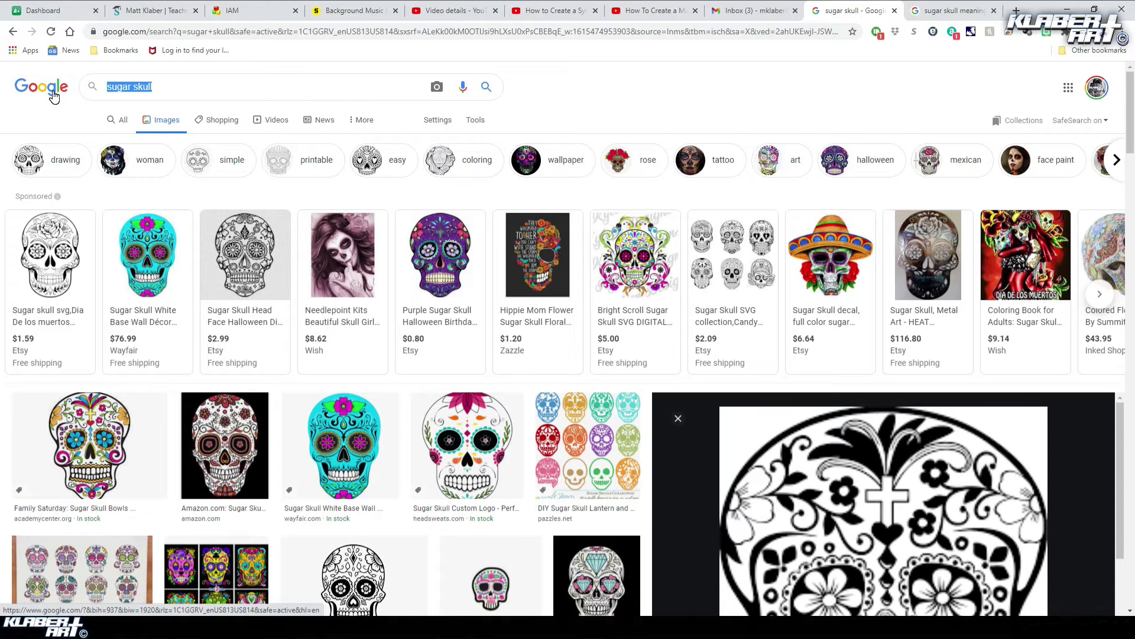
text(smoke )
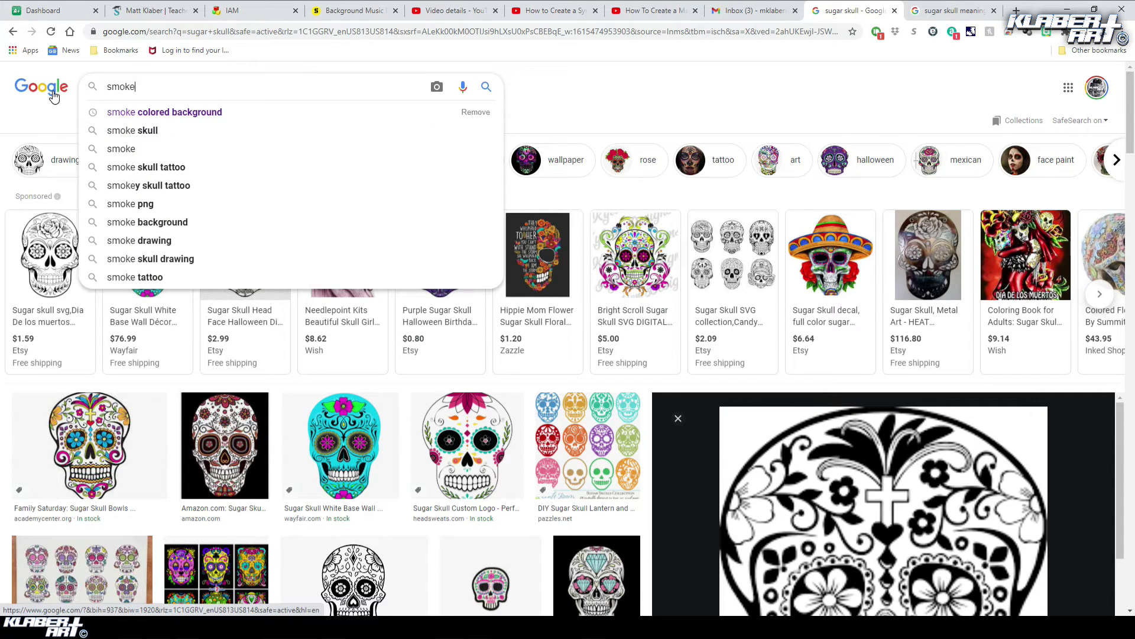
text(colo)
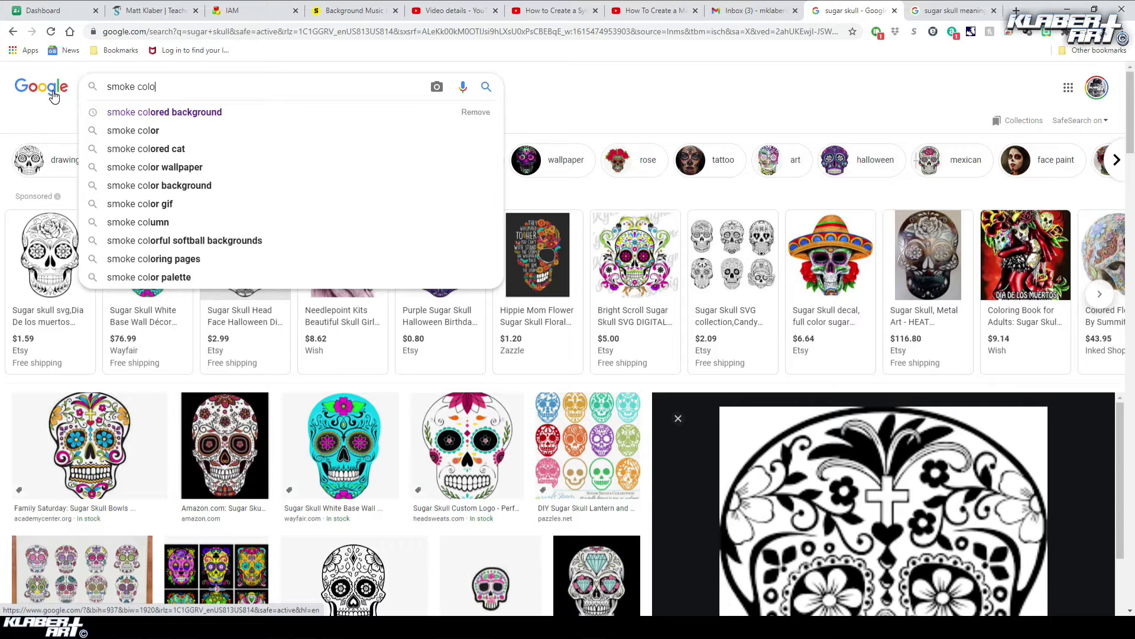
text(red backgrun)
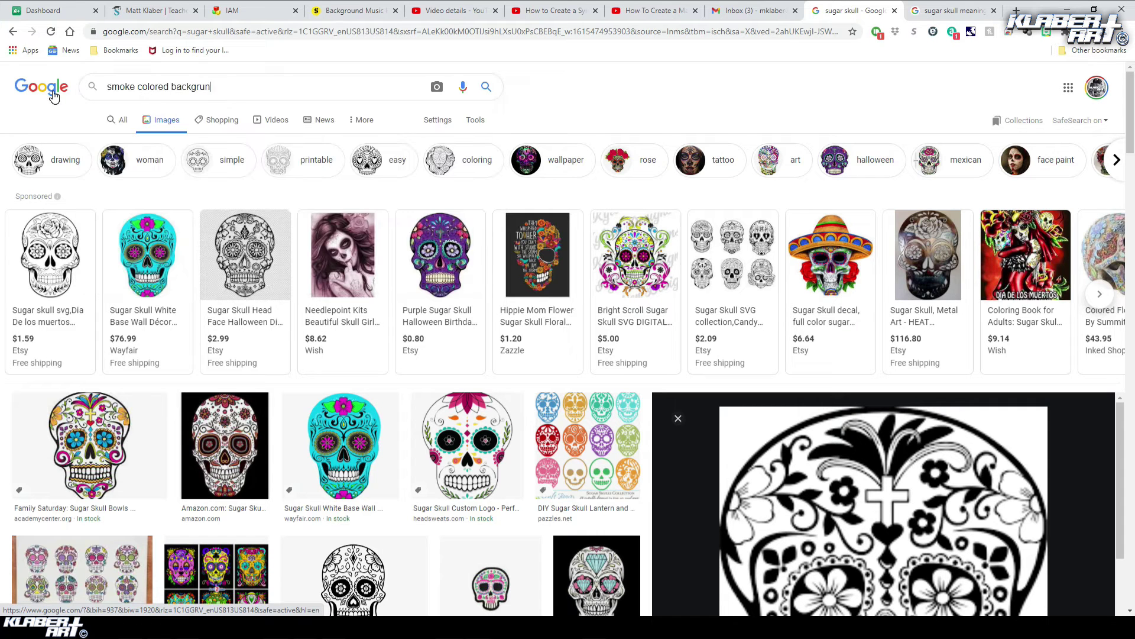
key(BackSpace)
key(BackSpace)
text(ound)
key(Return)
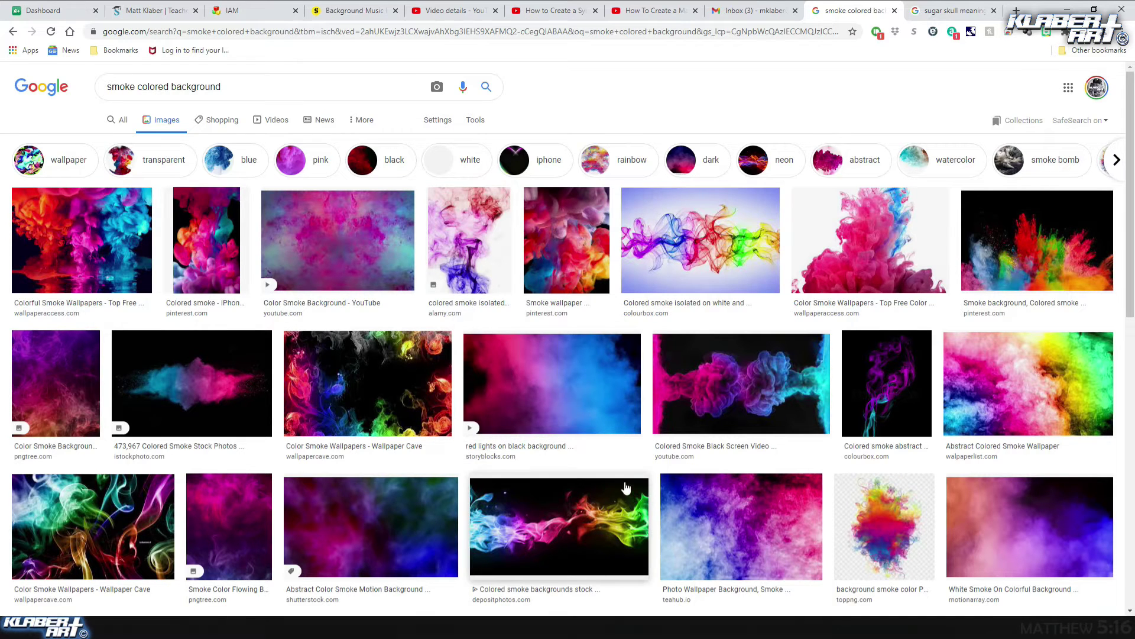
Open the Shutterstock "Abstract Color Smoke Motion Background" result in magenta, blue and green, and copy the image.
scroll(619, 476, down, 4)
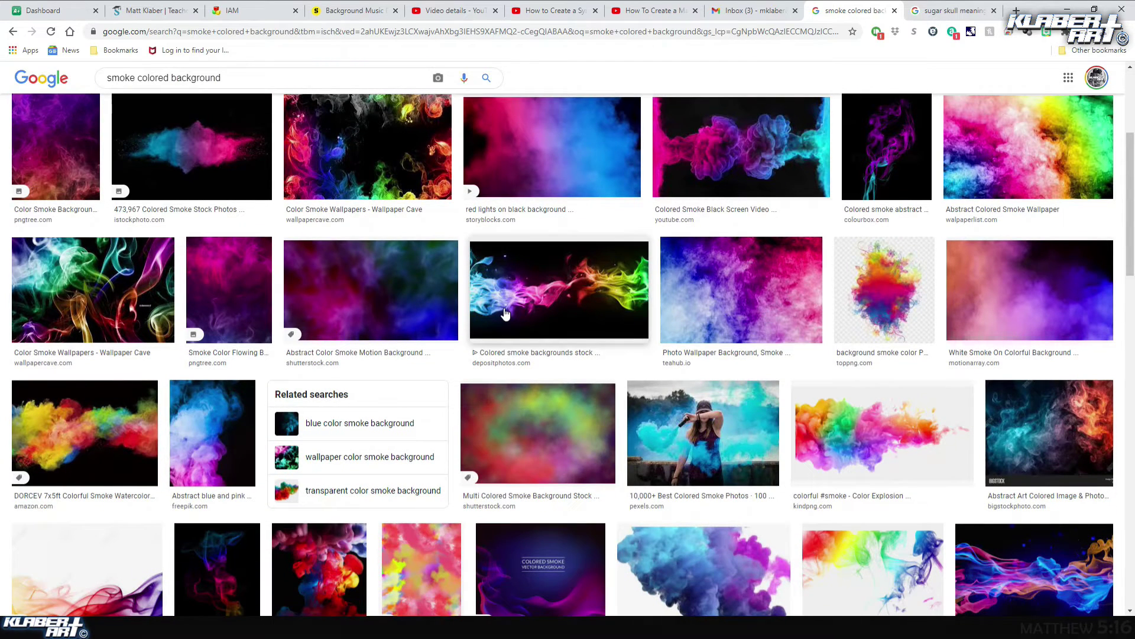
click(412, 302)
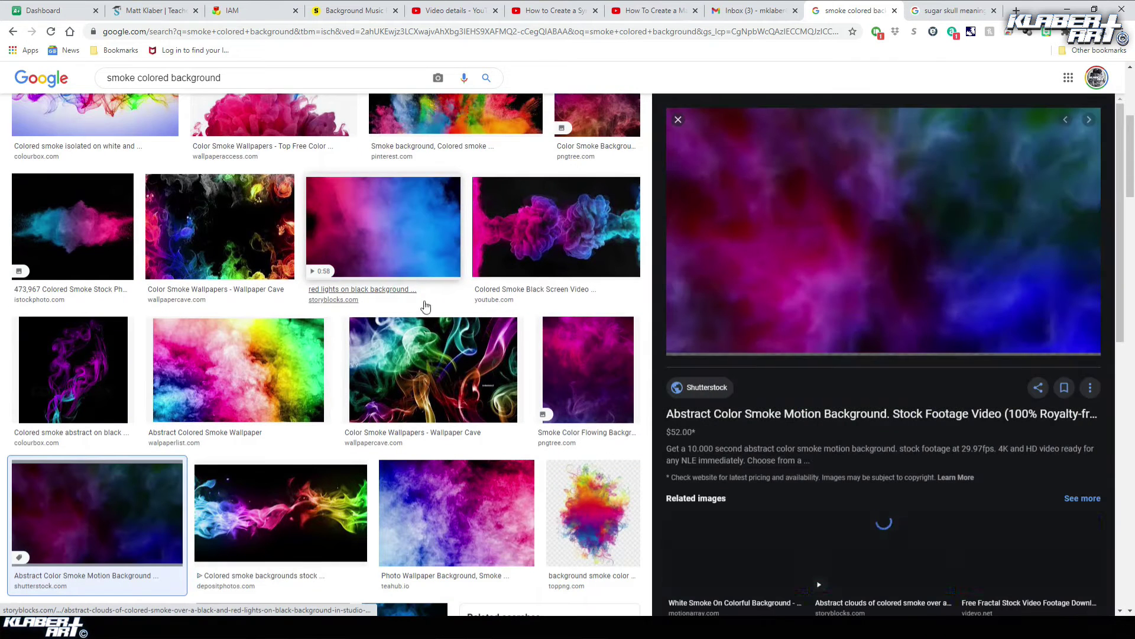
right_click(878, 300)
click(916, 453)
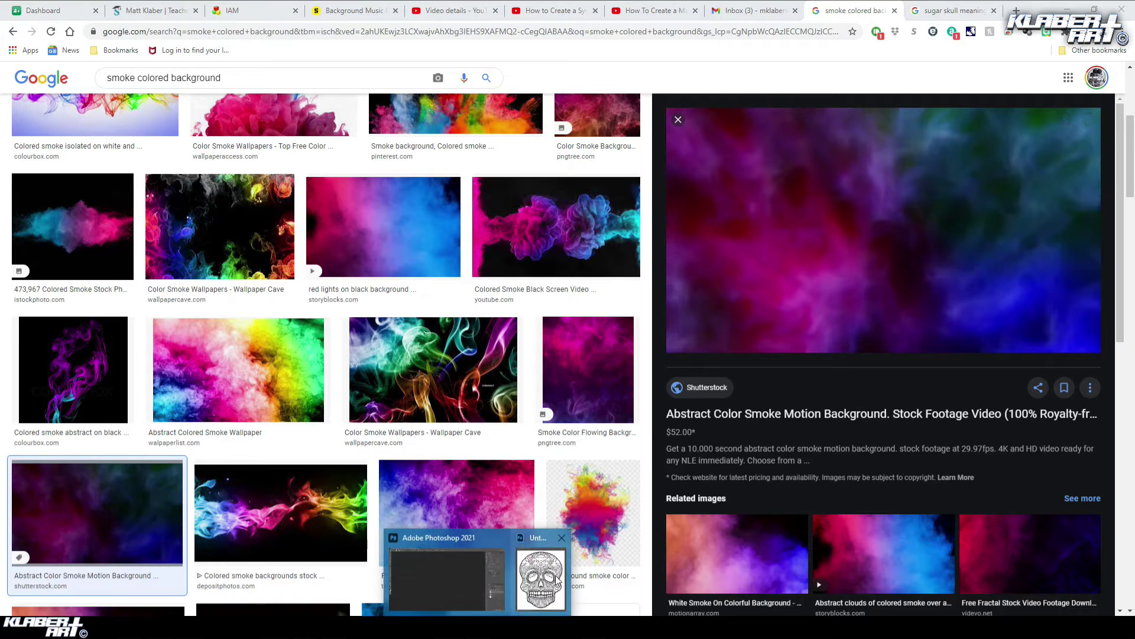
Switch back to Photoshop and paste the copied smoke image into the skull document.
click(550, 571)
click(44, 7)
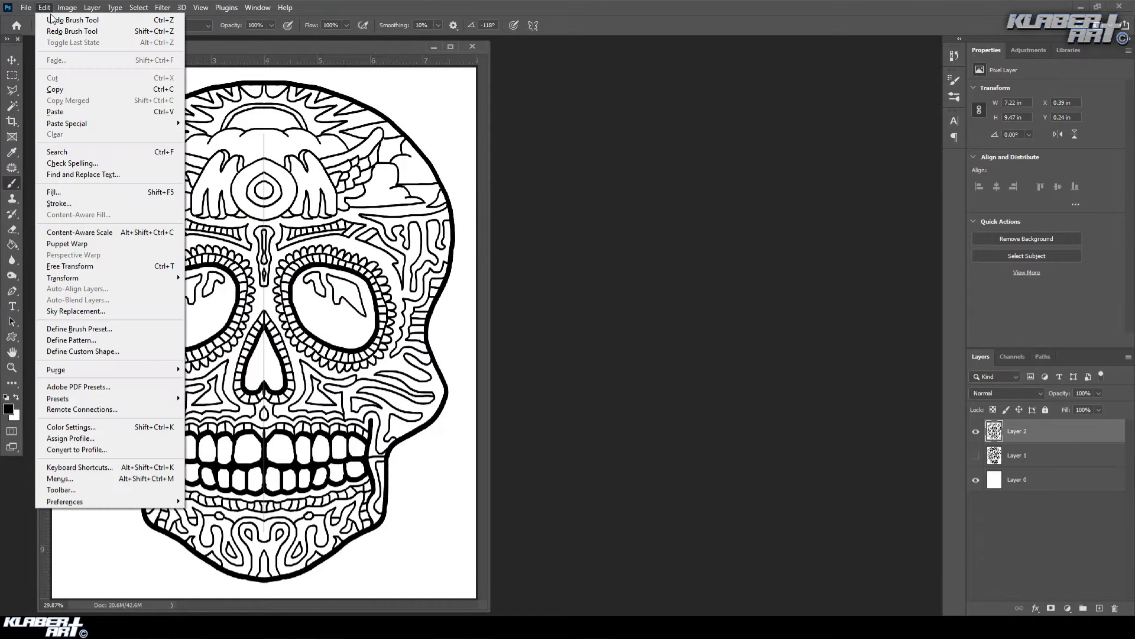
click(60, 112)
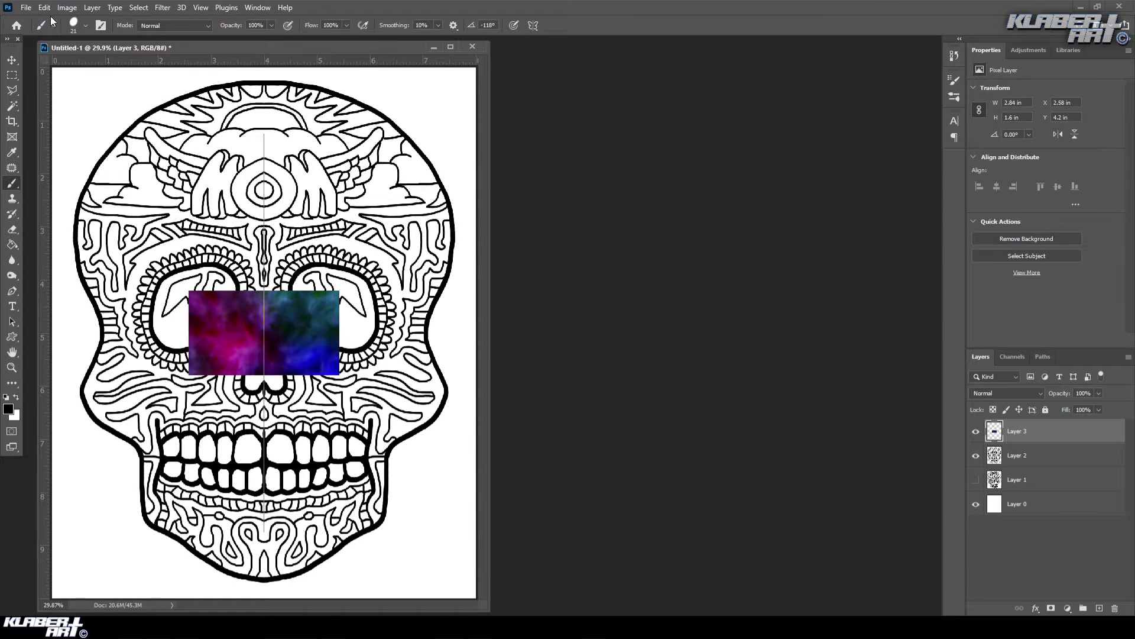
Rotate the smoke image by about 90.7° and stretch it over the canvas to about 8.7 by 10.4 in.
click(44, 7)
click(118, 263)
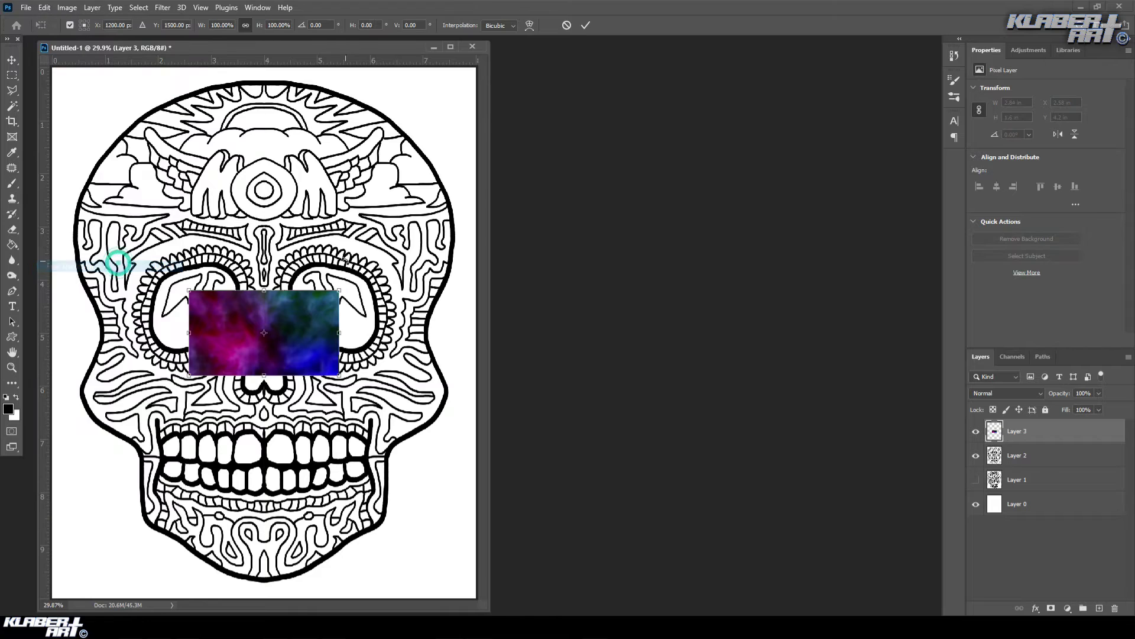
drag(352, 282, 319, 431)
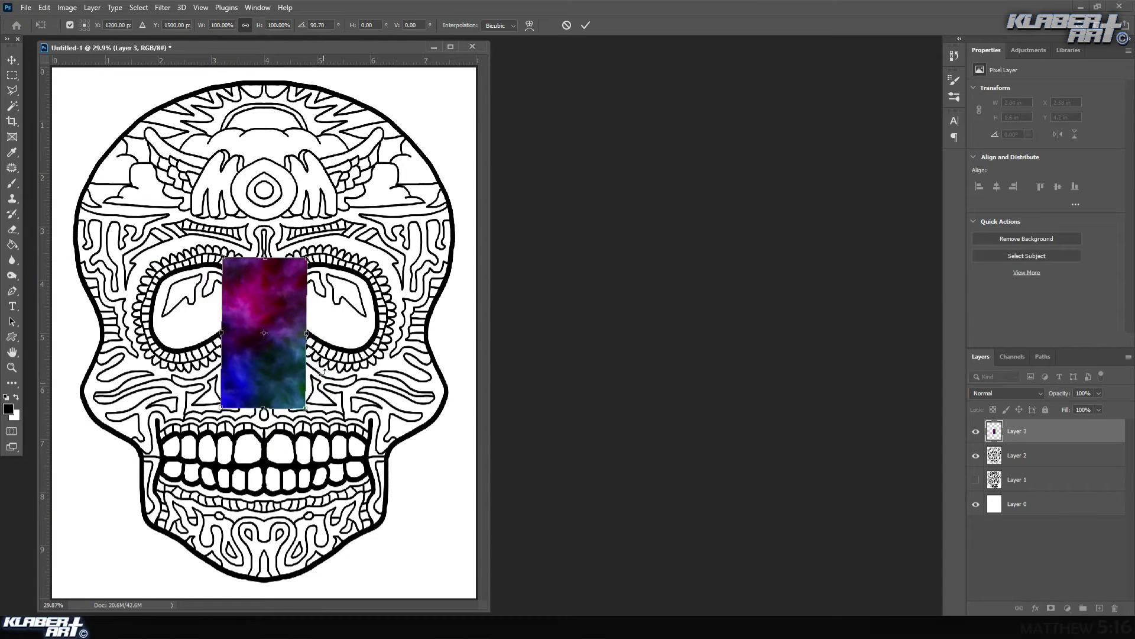
drag(223, 259, 89, 66)
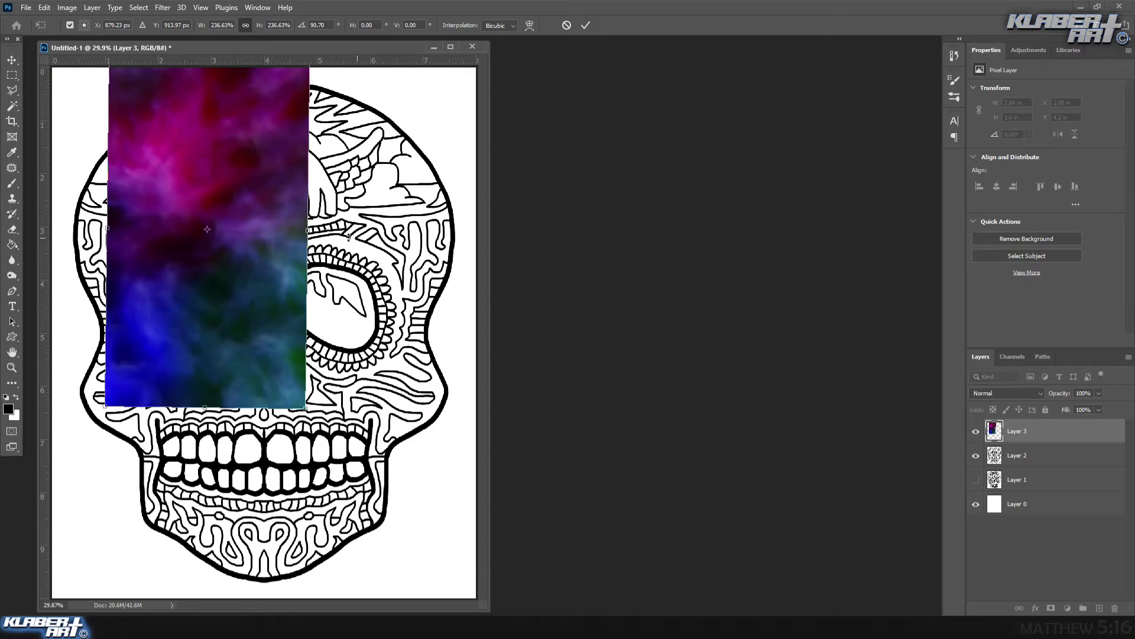
drag(307, 232, 478, 232)
drag(108, 231, 52, 232)
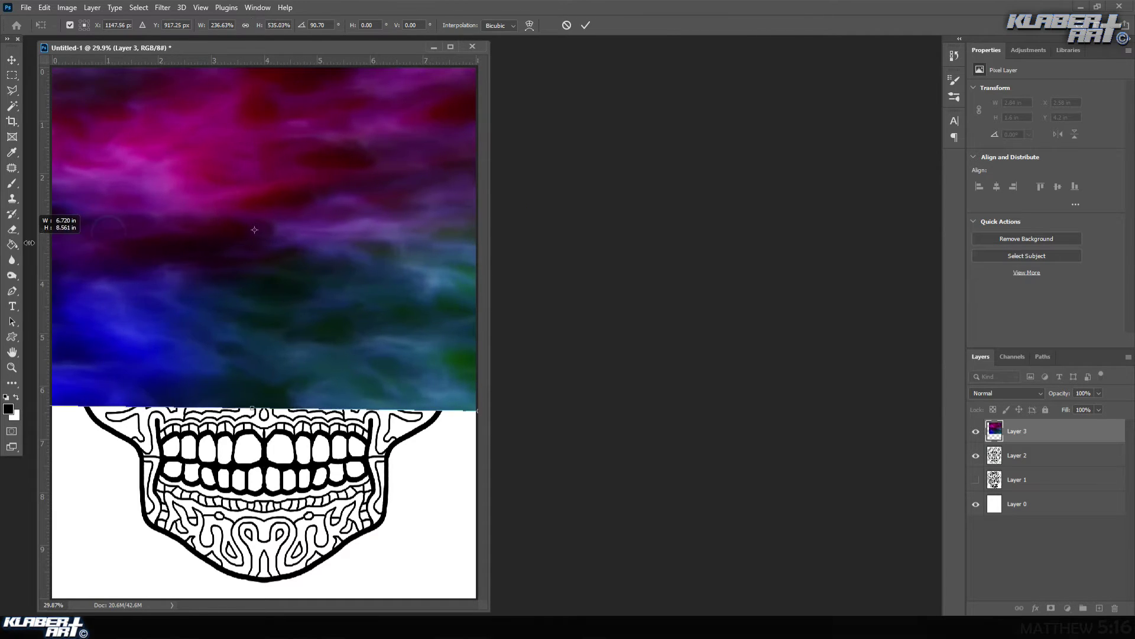
drag(254, 406, 314, 604)
key(Return)
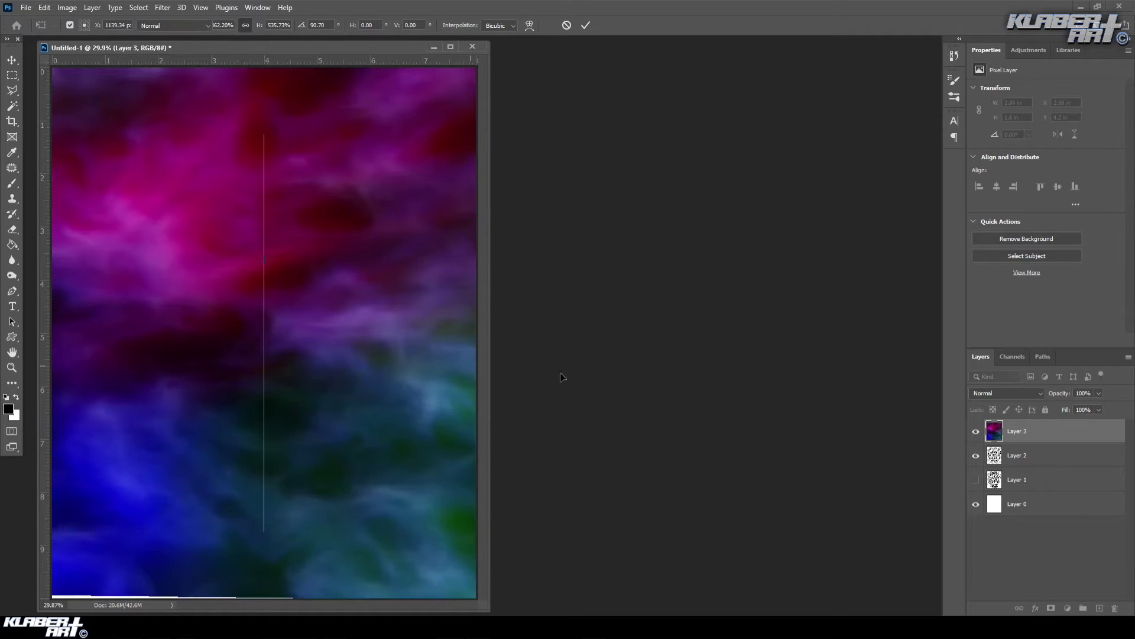
Move the smoke layer below the skull line art and reference layers, directly above the white base layer.
key(b)
mouse_move(1072, 433)
mouse_down()
mouse_move(1076, 504)
mouse_move(1077, 495)
mouse_up()
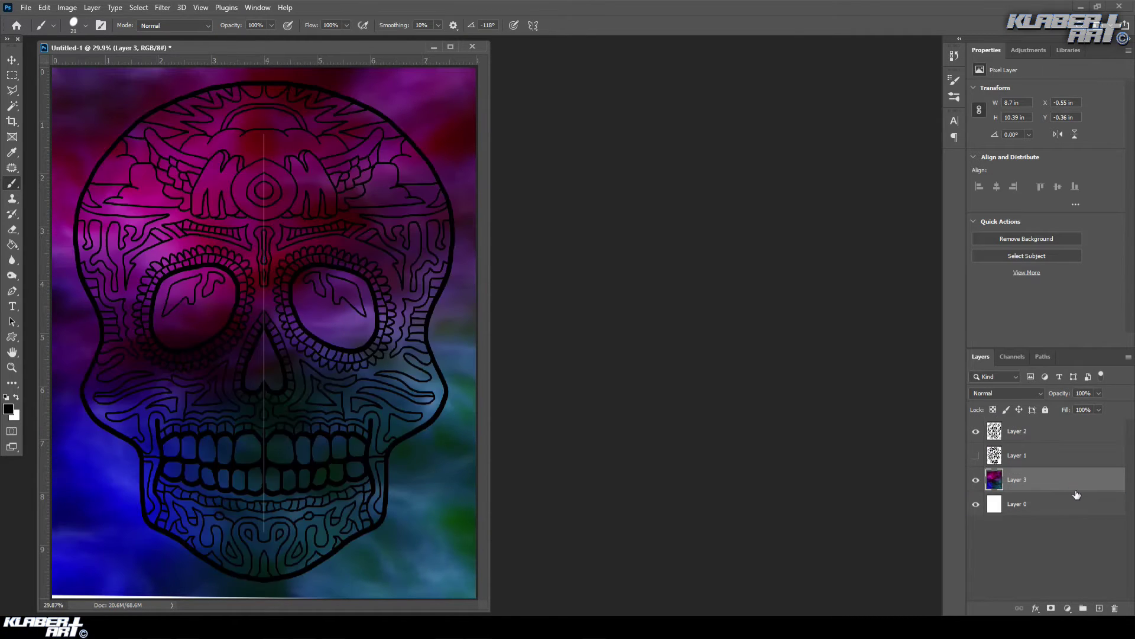
Fill the skull's connected face area around the eye sockets with white on the line art layer using the Paint Bucket.
click(1034, 431)
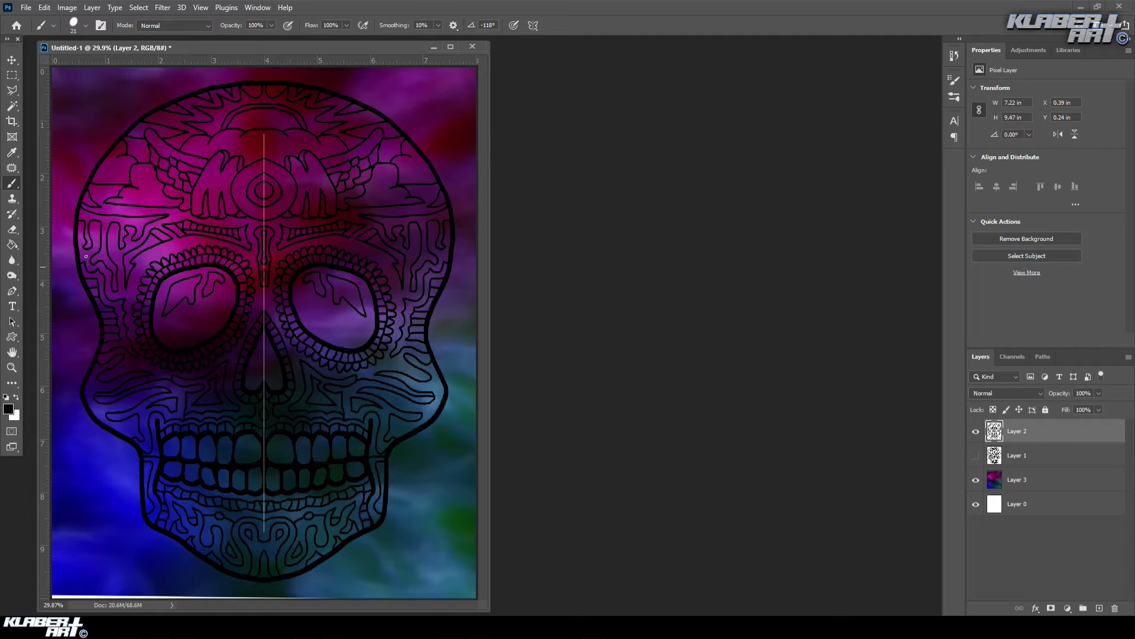
click(15, 396)
click(12, 245)
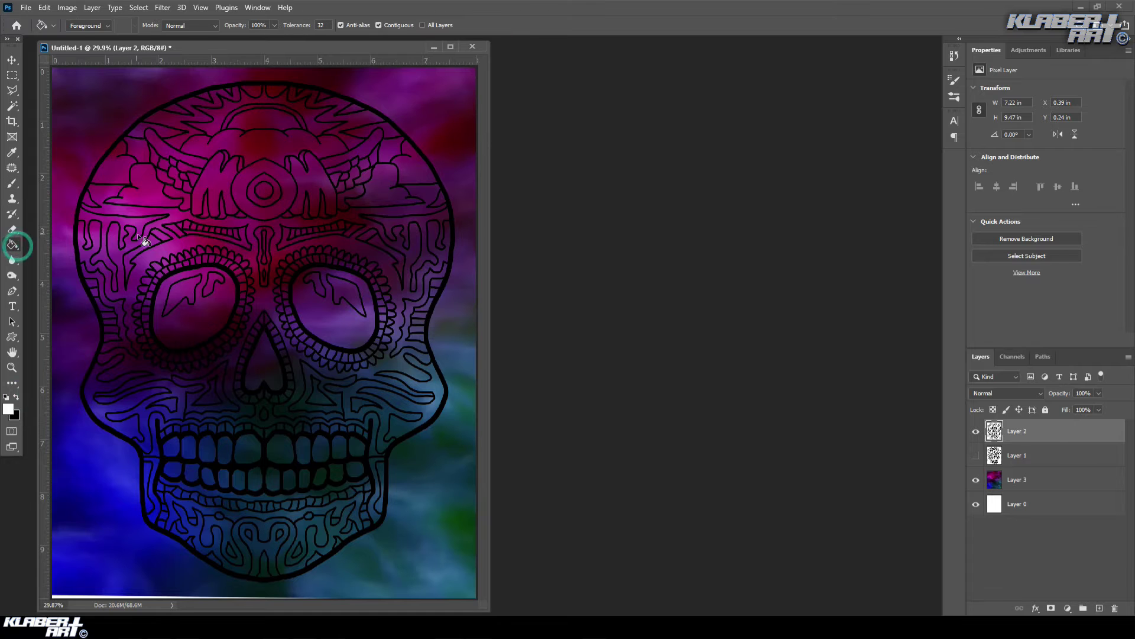
click(171, 244)
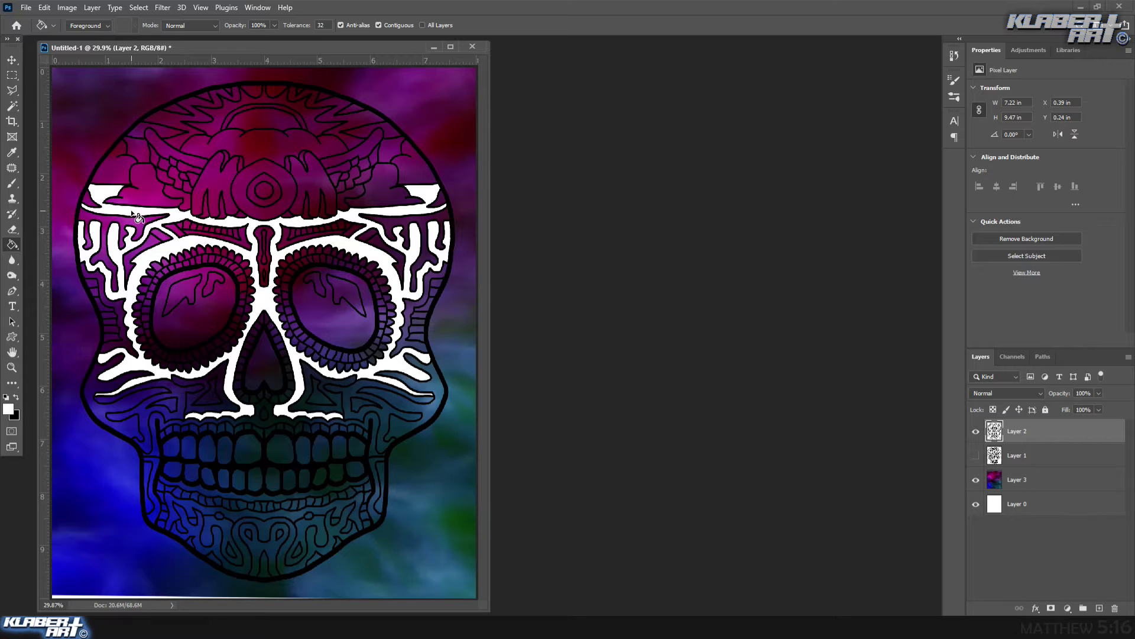
Undo the white fill of the skull's connected face area.
click(44, 8)
click(47, 21)
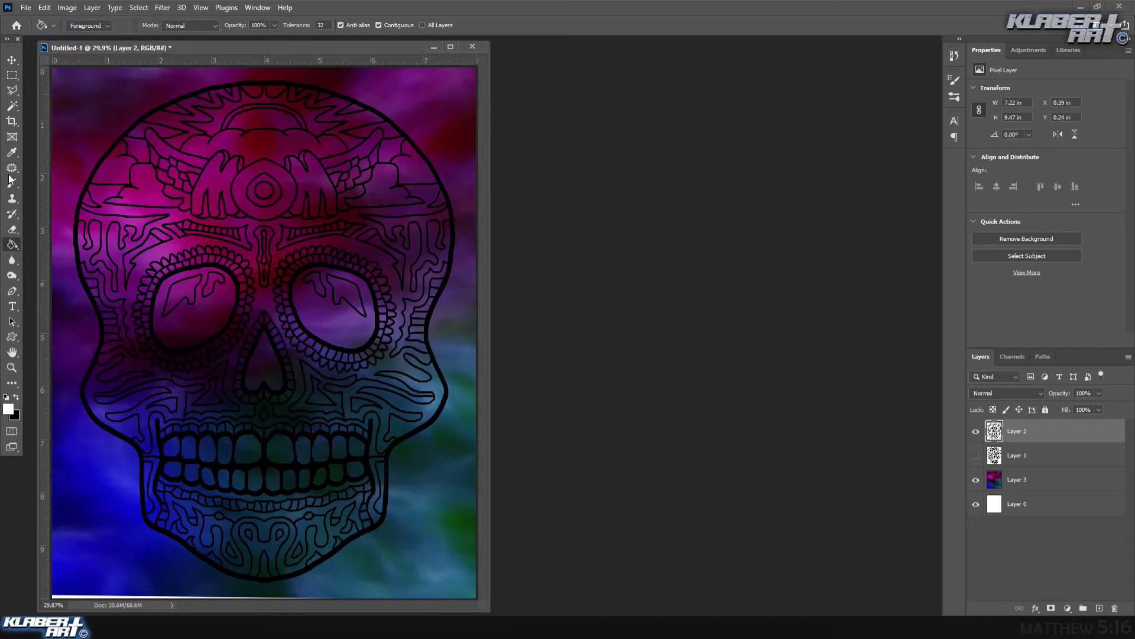
click(12, 106)
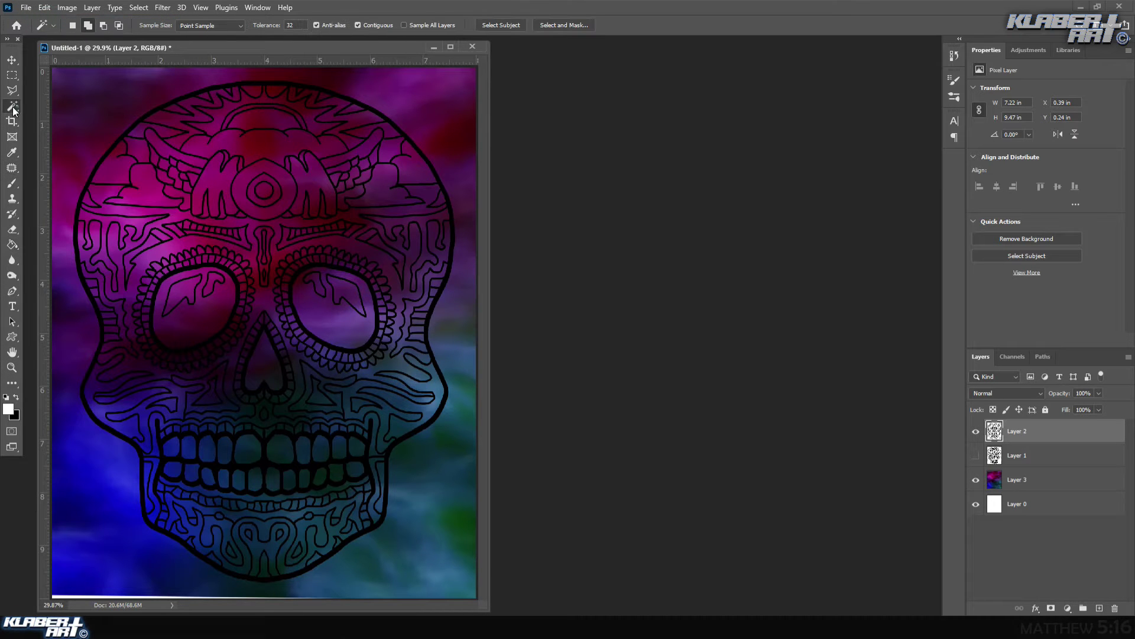
click(181, 244)
click(44, 7)
click(47, 20)
Fill the side clouds and the central cloud on the skull's forehead with white using the Paint Bucket.
click(8, 408)
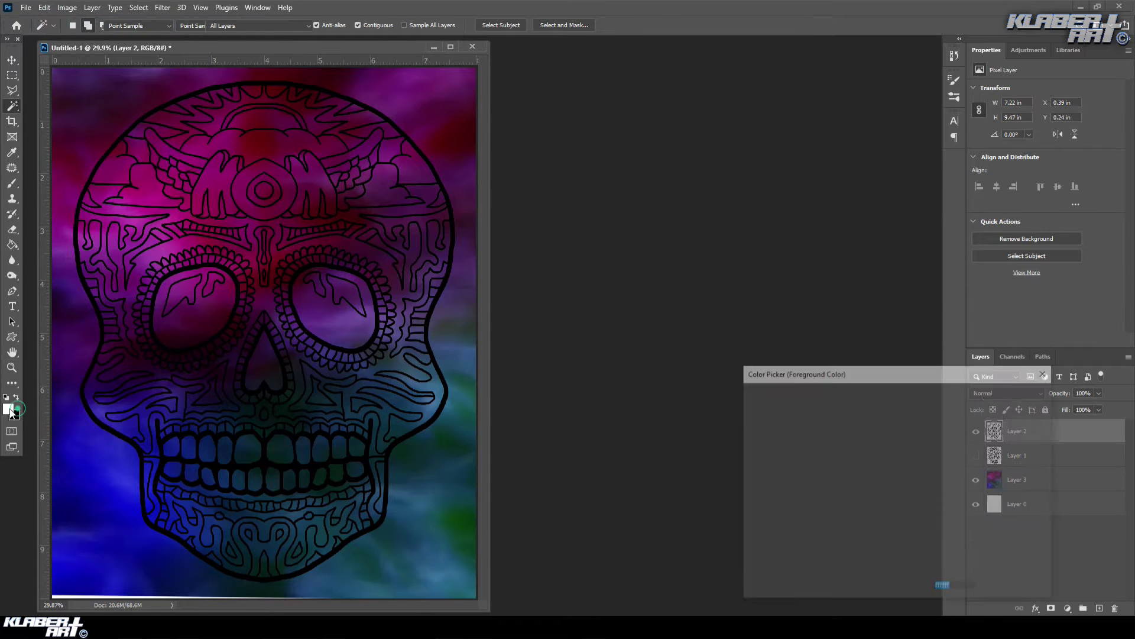
click(1015, 394)
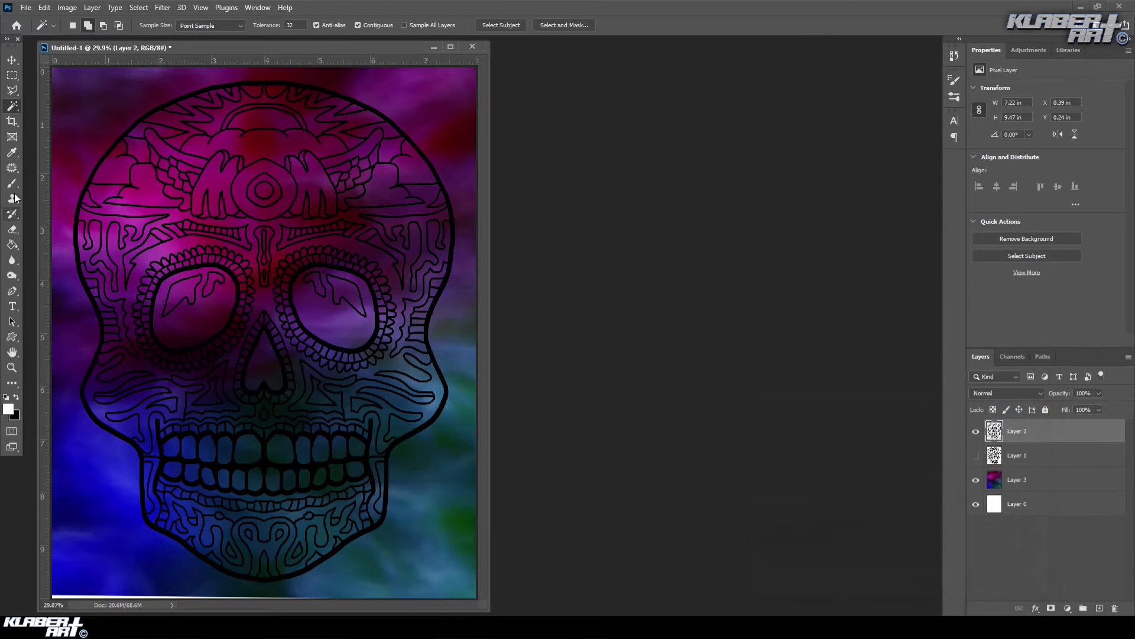
click(16, 245)
click(147, 179)
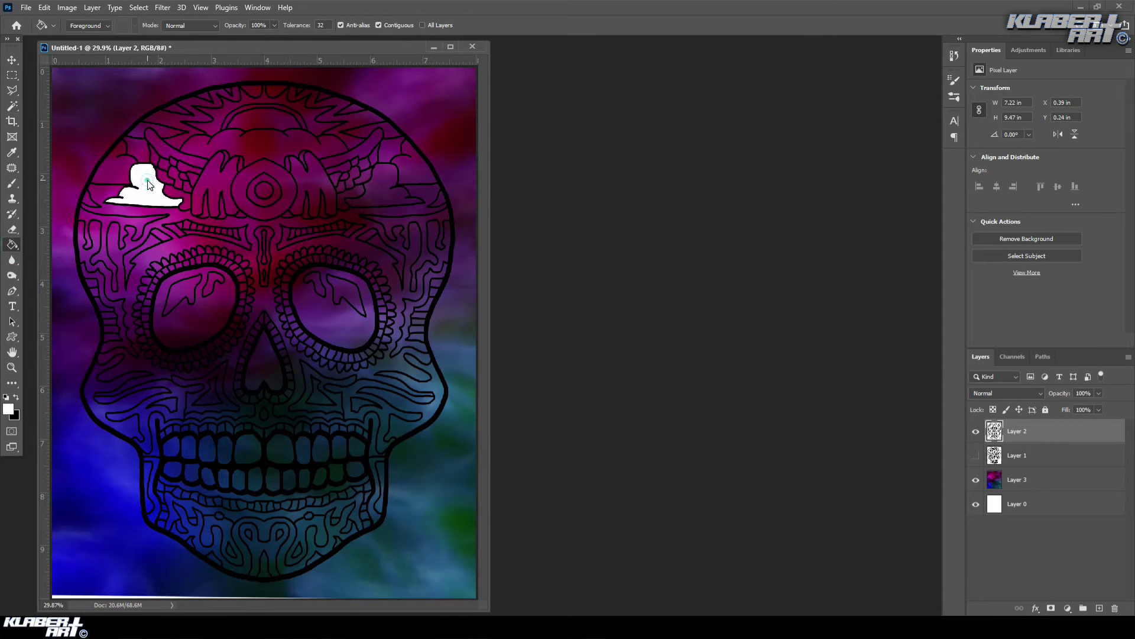
click(117, 167)
click(362, 180)
click(415, 172)
click(278, 157)
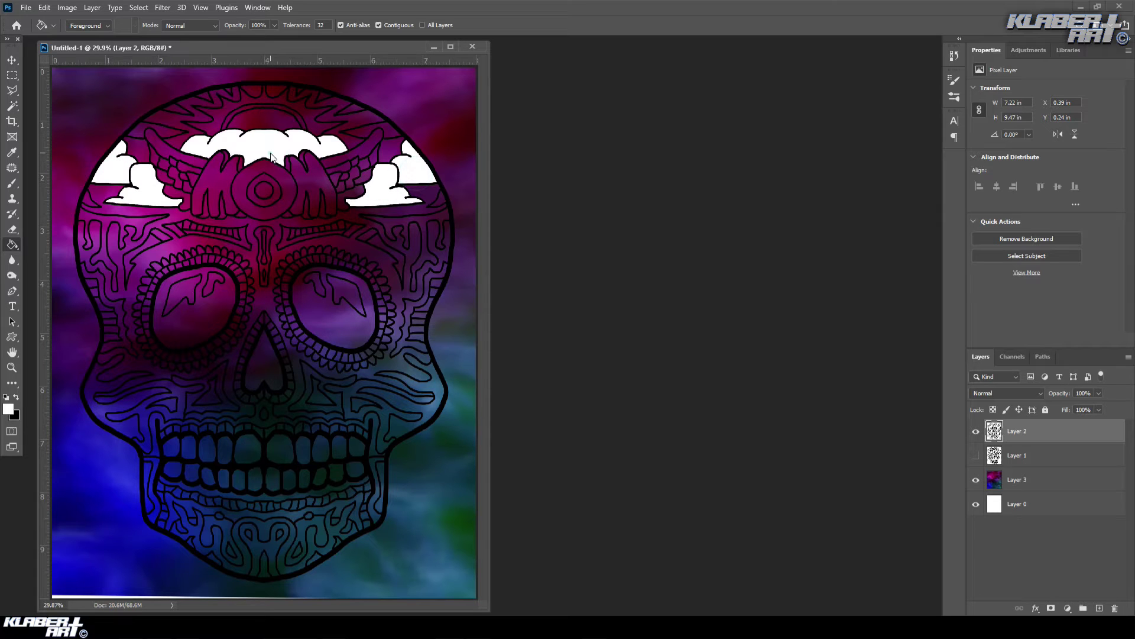
Set the foreground colour to light grey and fill the skull's connected face area around the eye sockets with it.
click(8, 408)
drag(772, 438, 747, 438)
click(998, 395)
key(g)
click(173, 214)
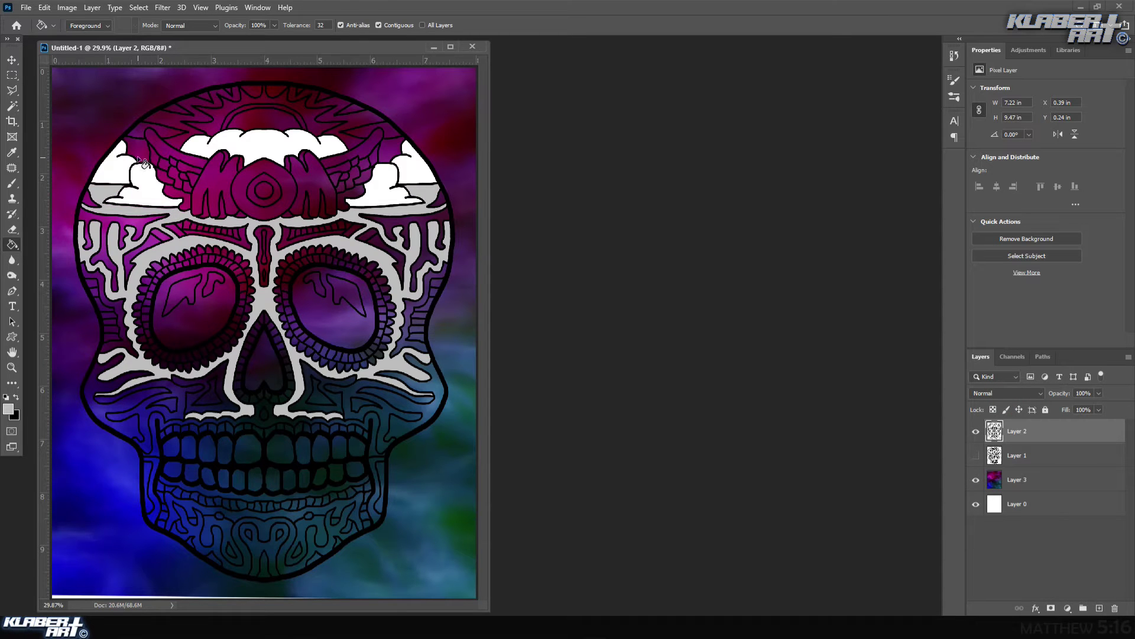
Colour the remaining skull areas, including blue MOM lettering and yellow and red bands with blue petals around the eye sockets.
click(9, 408)
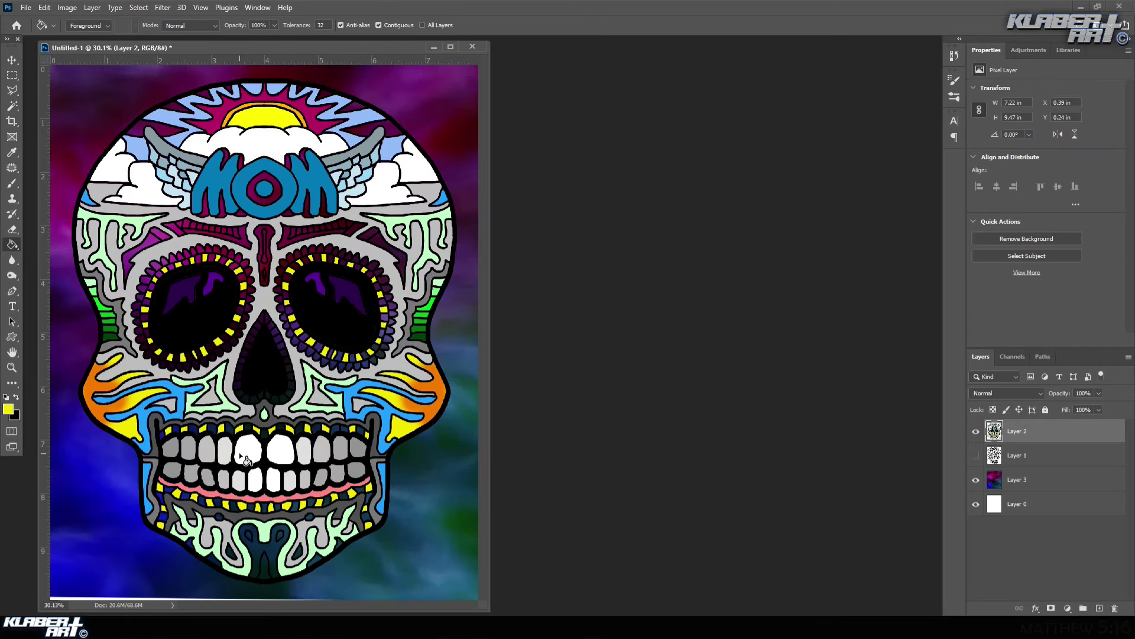
key(w)
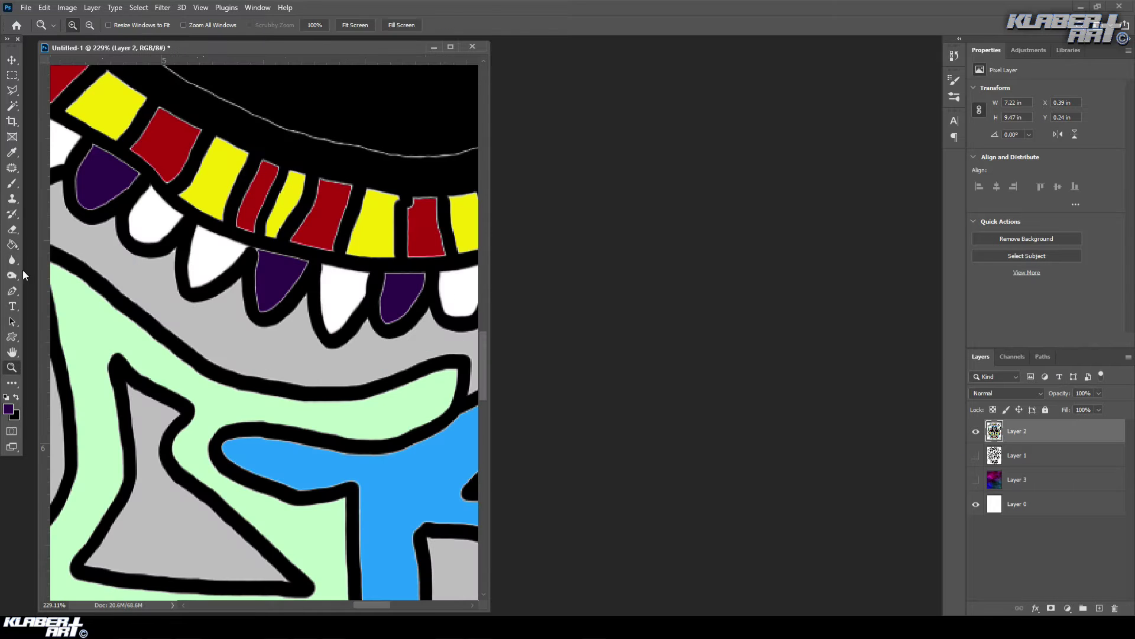
click(234, 118)
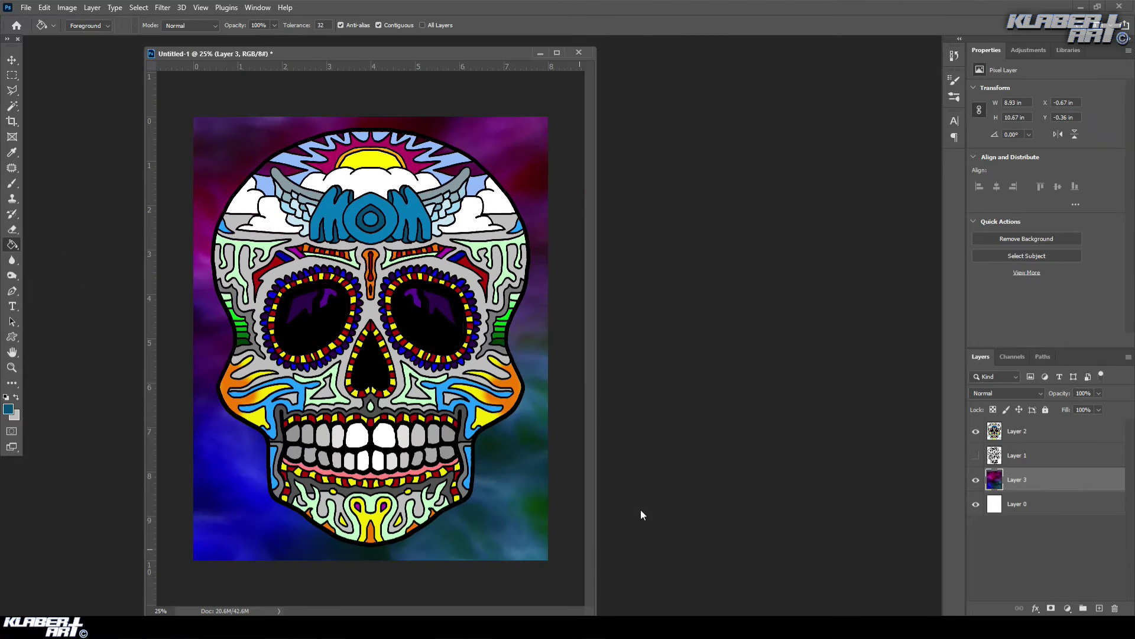
click(162, 7)
mouse_move(205, 219)
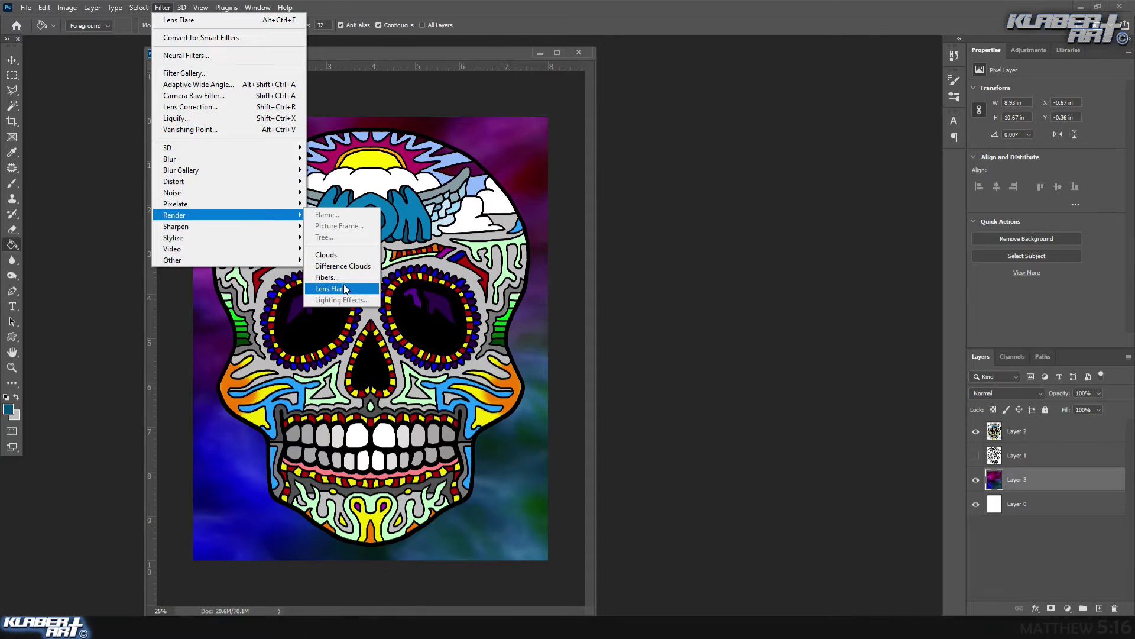
click(330, 289)
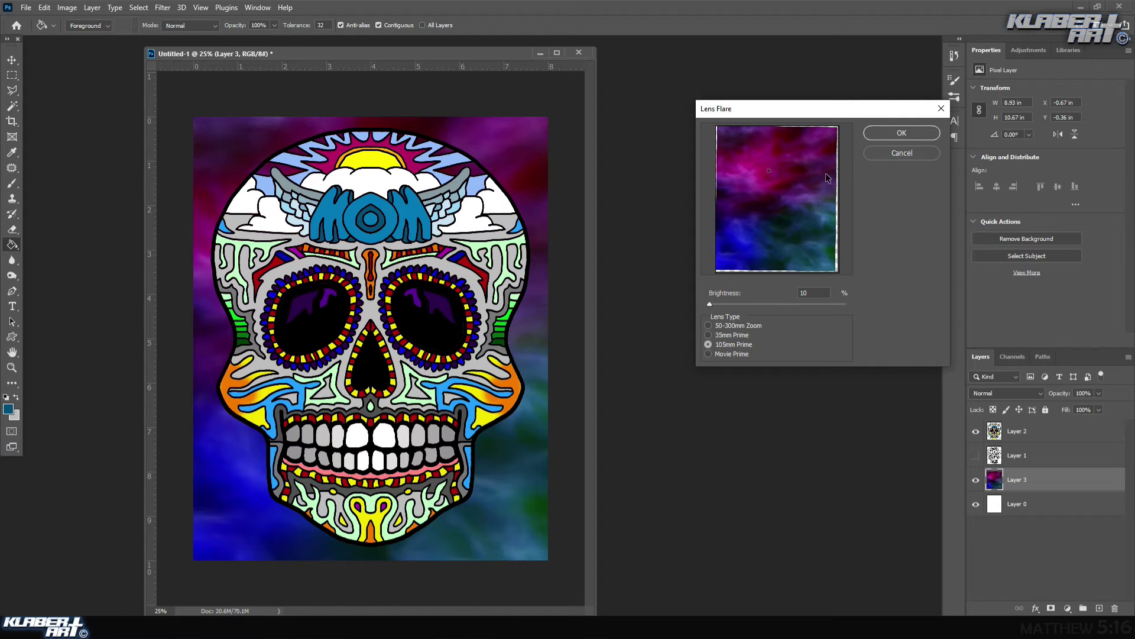
click(869, 153)
Render a 105mm Prime lens flare at 54% brightness in the left eye socket on the coloured skull layer.
click(1013, 437)
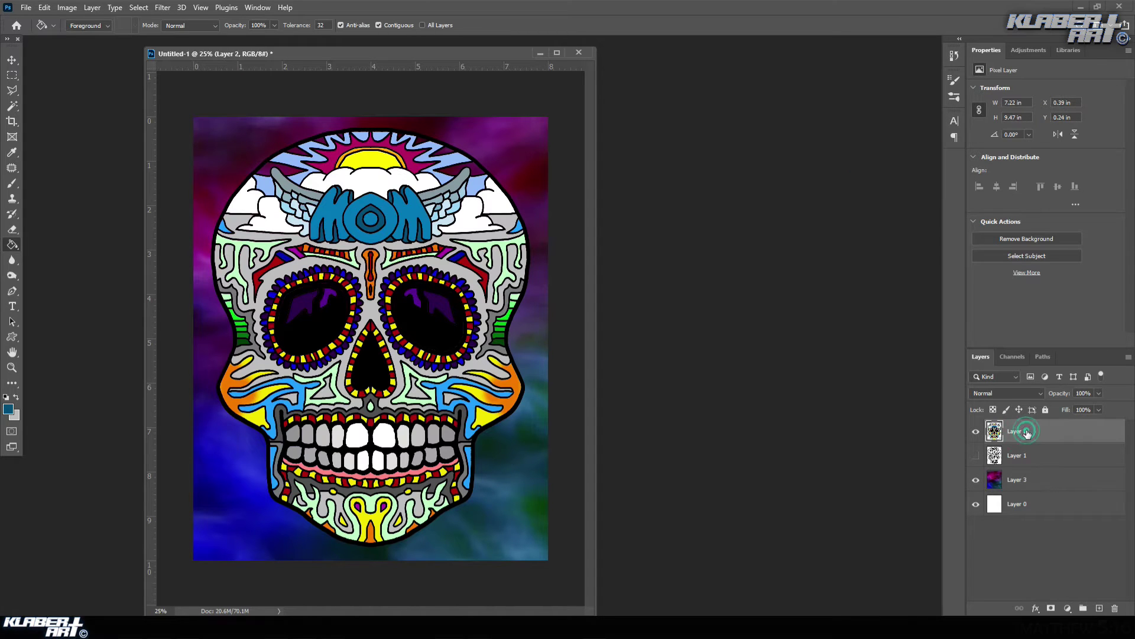
click(162, 7)
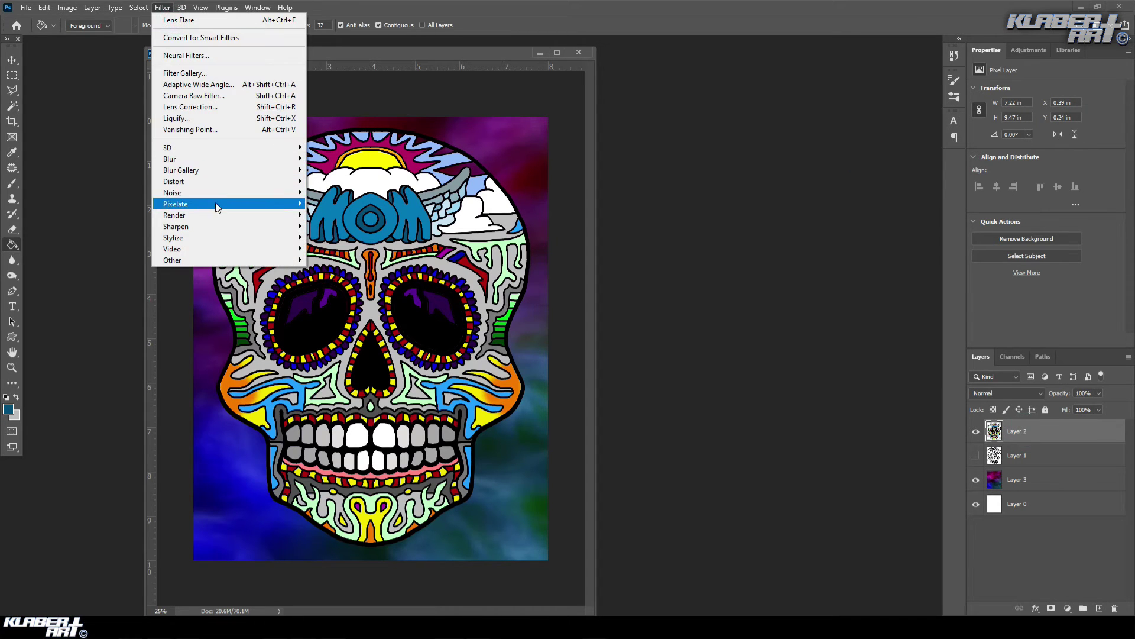
mouse_move(218, 213)
click(331, 288)
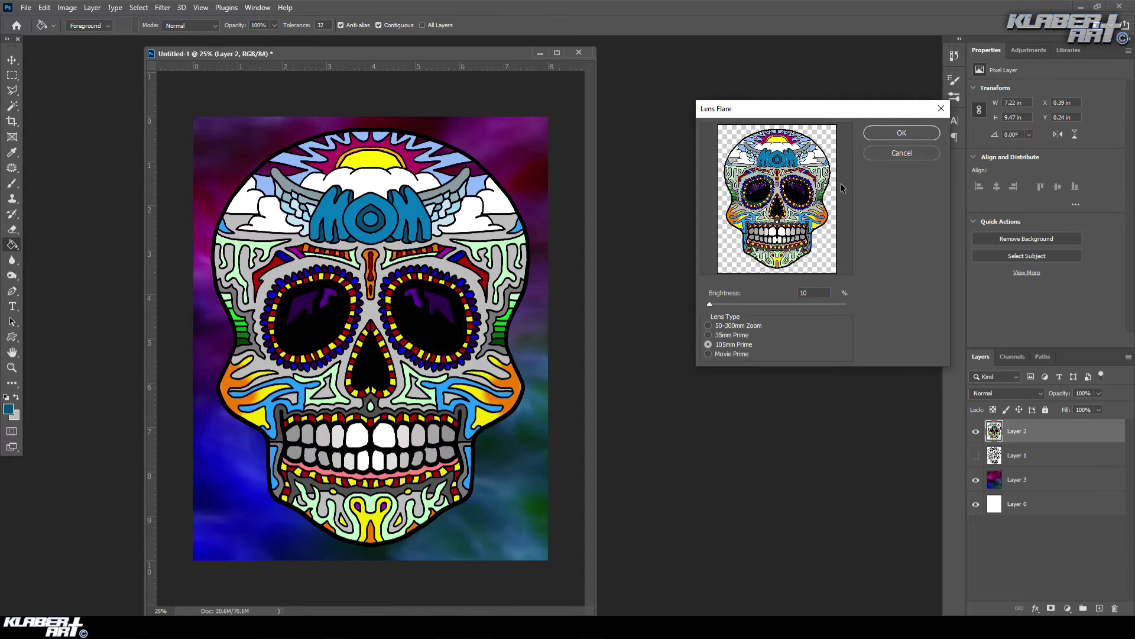
mouse_move(718, 303)
mouse_down()
mouse_move(741, 305)
mouse_move(732, 307)
mouse_up()
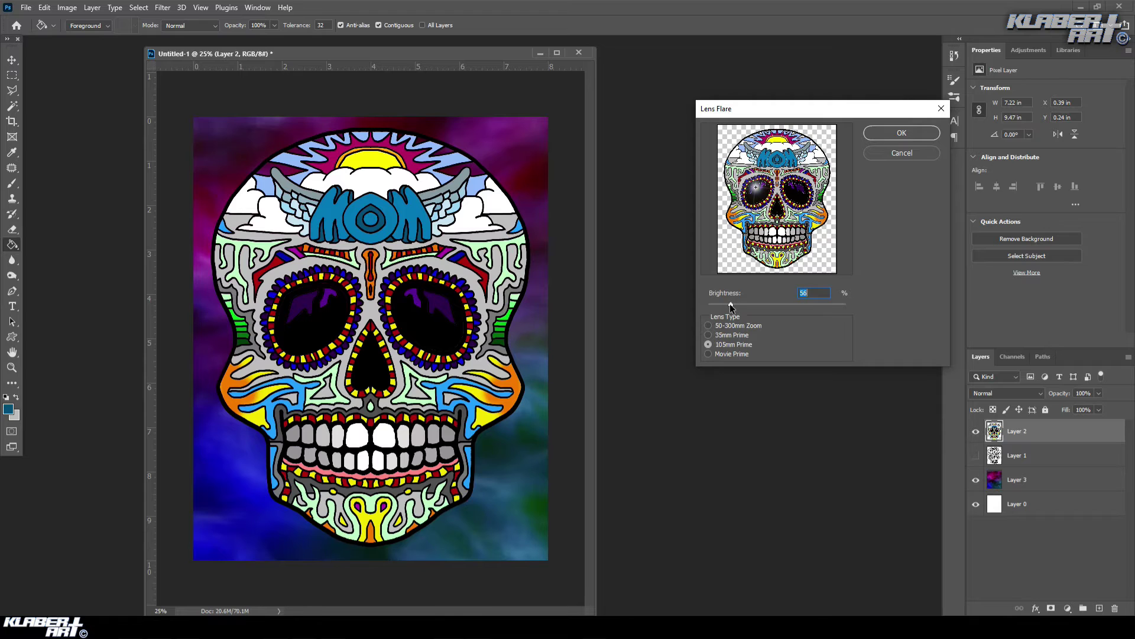
click(902, 133)
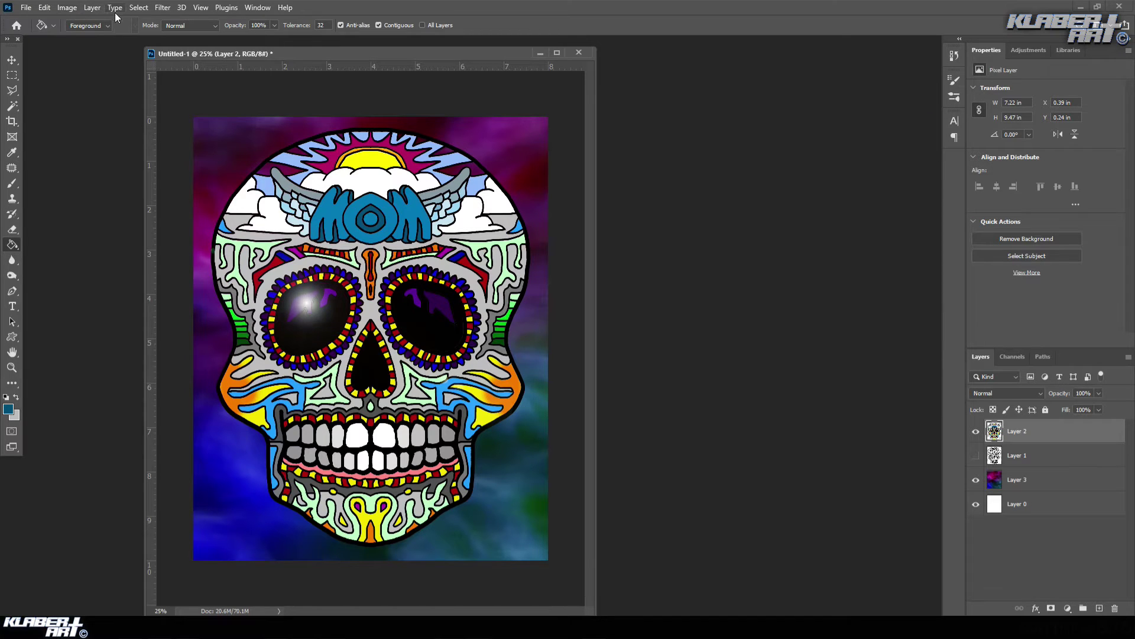
Render a matching 105mm Prime lens flare at 54% brightness in the skull's right eye socket.
click(161, 7)
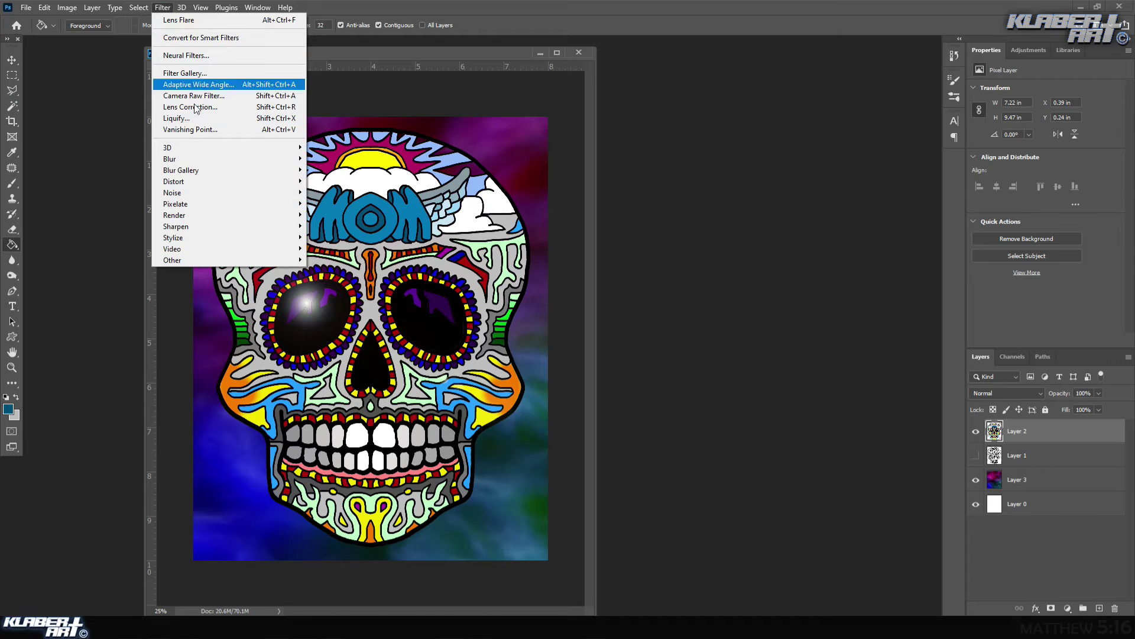
mouse_move(221, 213)
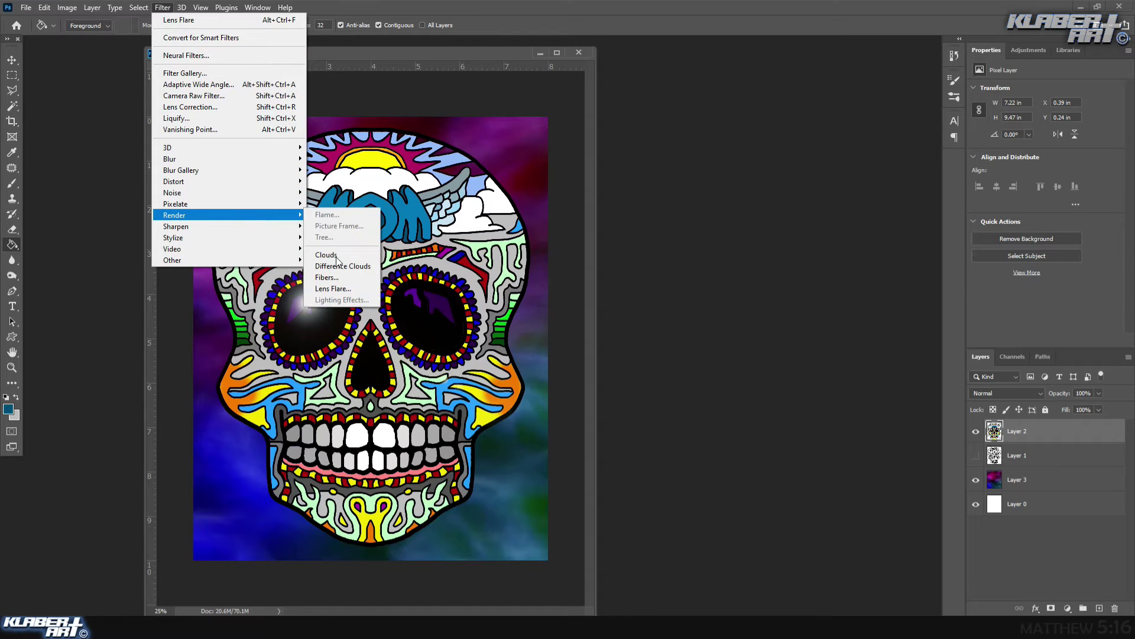
click(346, 290)
drag(759, 189, 802, 194)
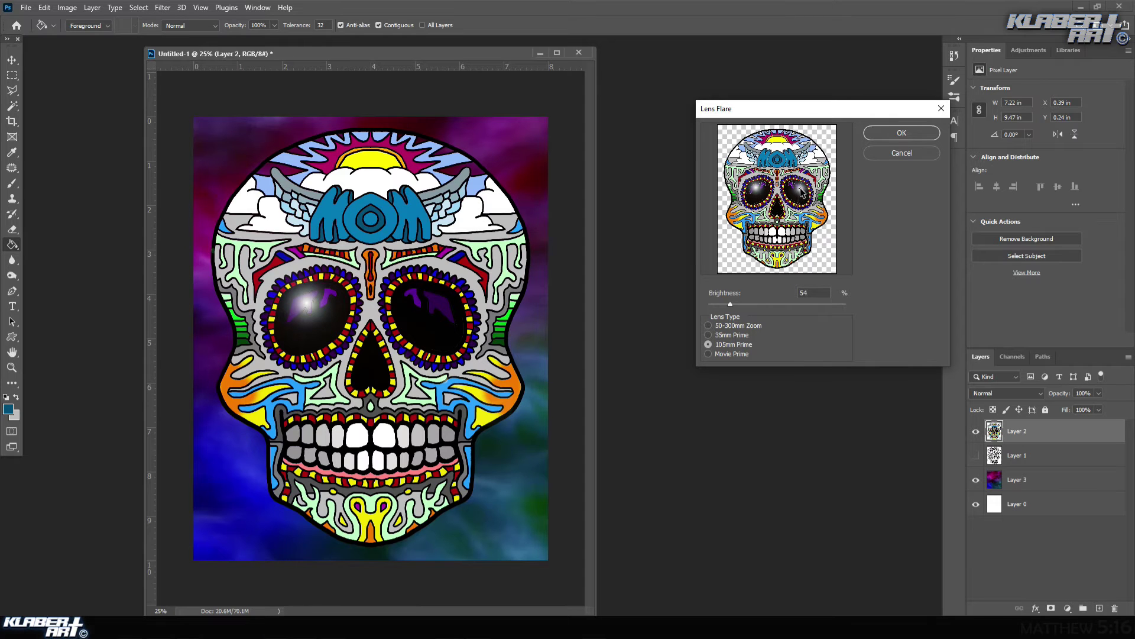
click(911, 135)
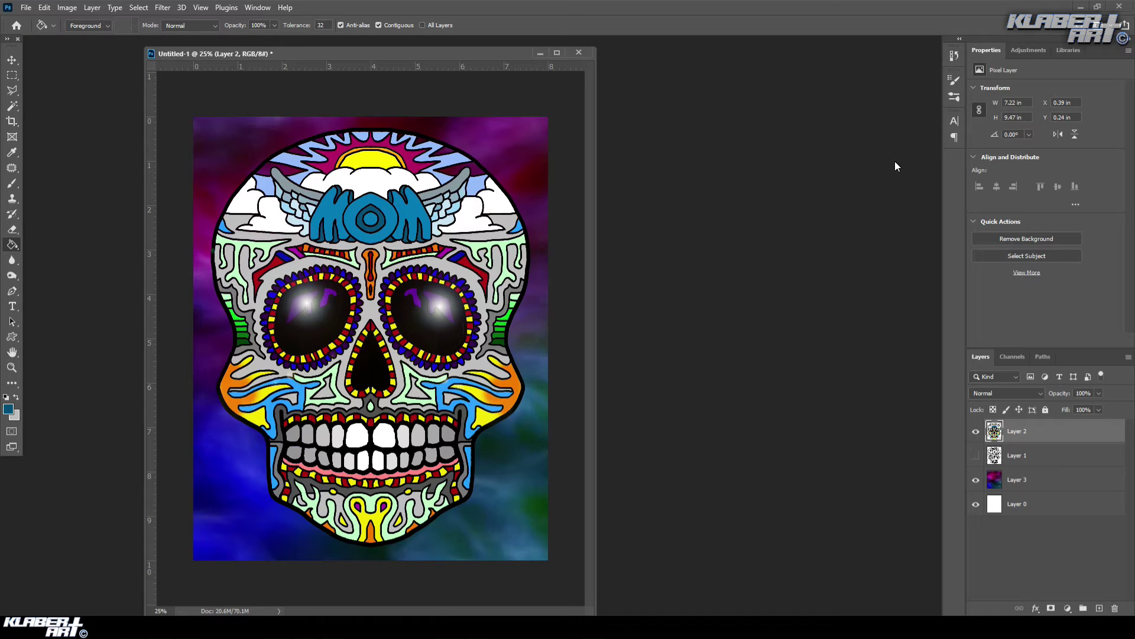
Give the skull layer a black drop shadow with a distance of 20 px and a size of 57 px.
double_click(1046, 434)
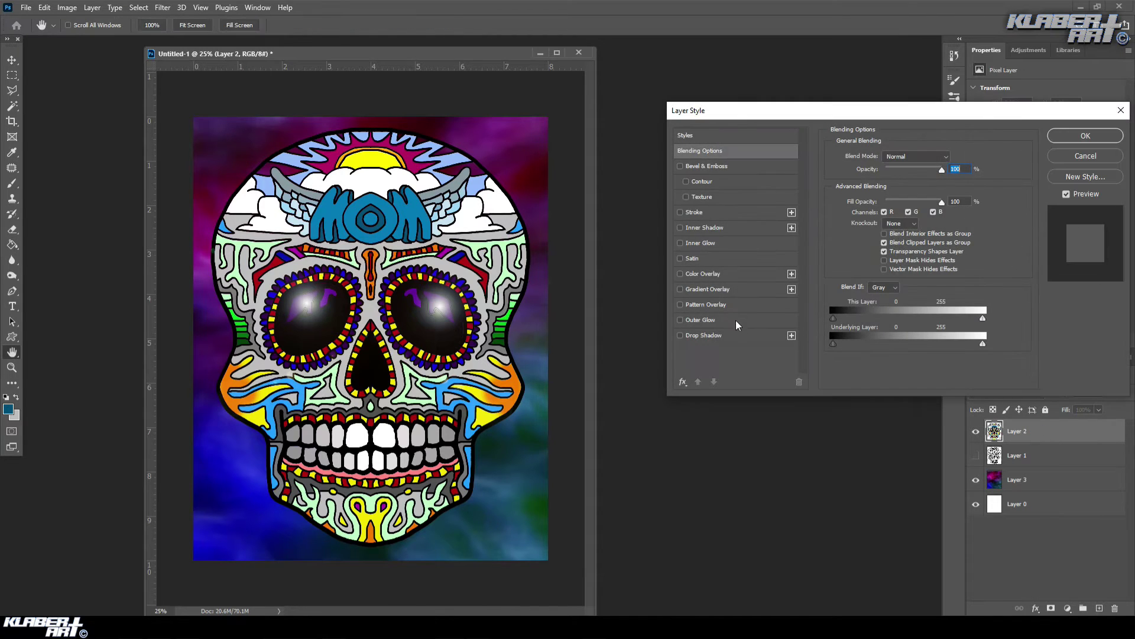
click(739, 335)
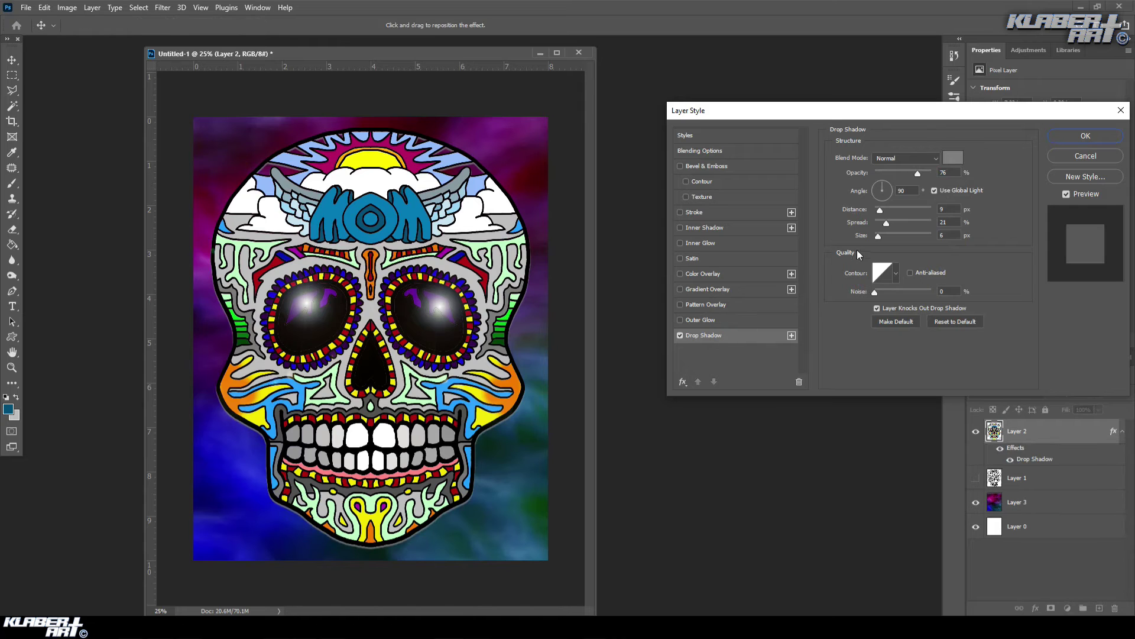
drag(879, 211, 891, 236)
click(953, 157)
drag(840, 417, 930, 570)
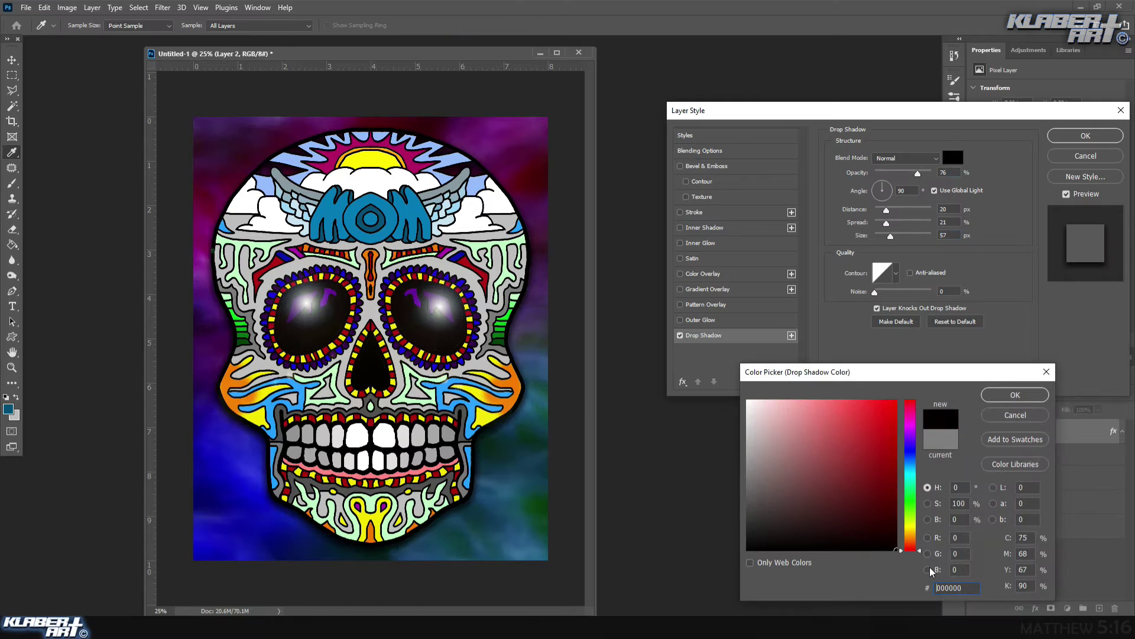
click(1015, 395)
Enable Bevel & Emboss for the skull layer and apply the layer style.
click(681, 167)
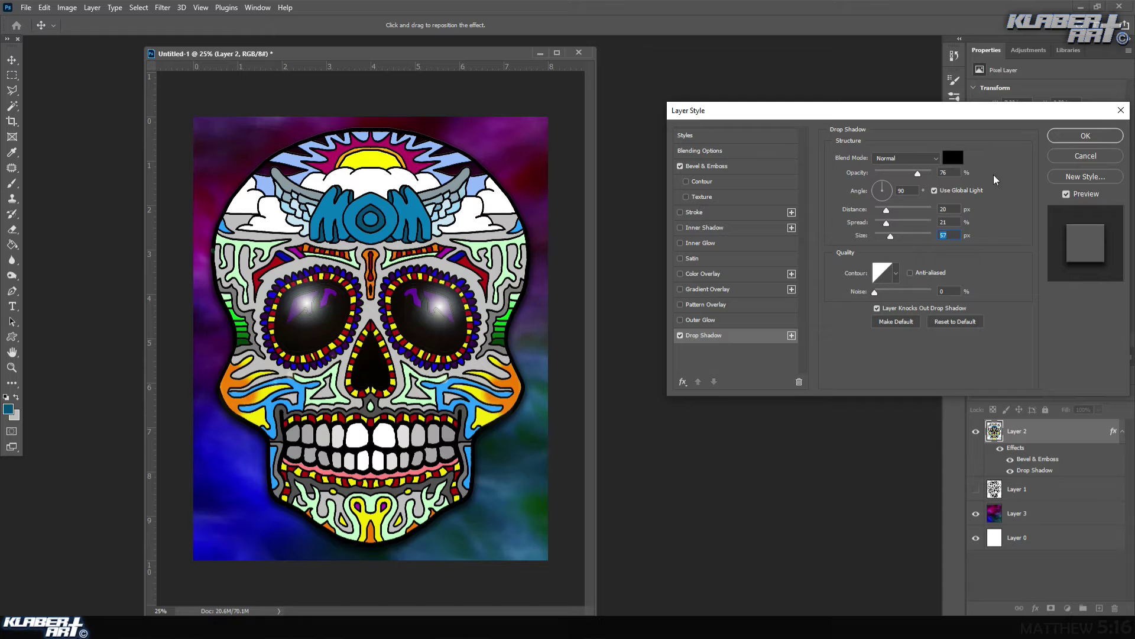
click(1080, 136)
key(g)
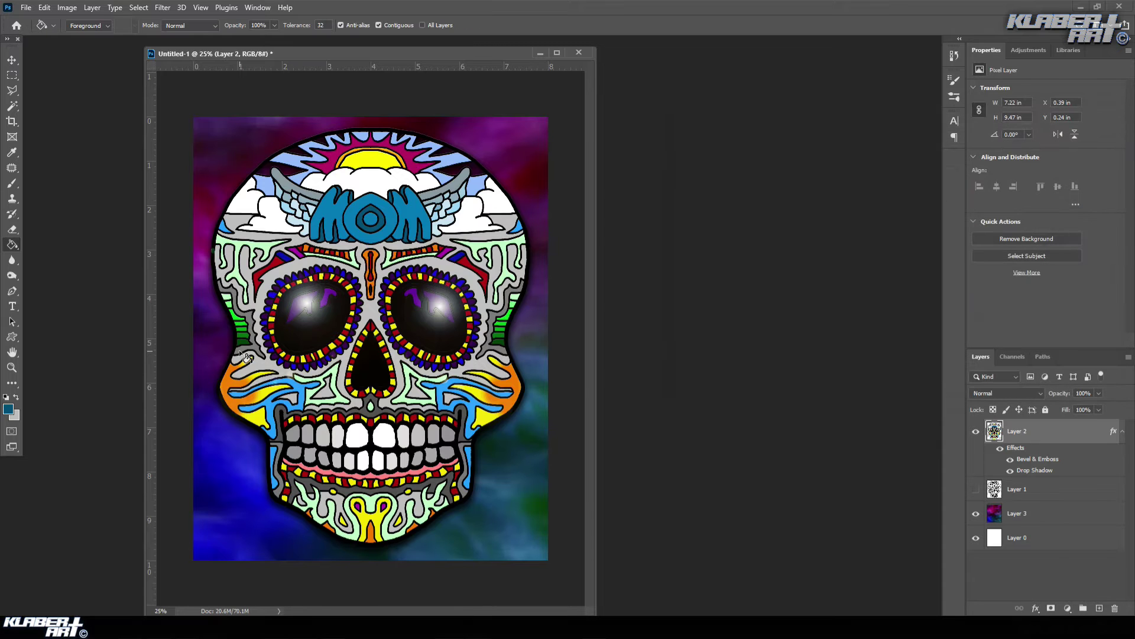
Add the artist's initials as light grey Birds of Paradise text near the artwork's lower-right corner, scaled to about 31 pt.
key(t)
key(x)
click(171, 26)
click(153, 84)
click(469, 553)
text(Ma)
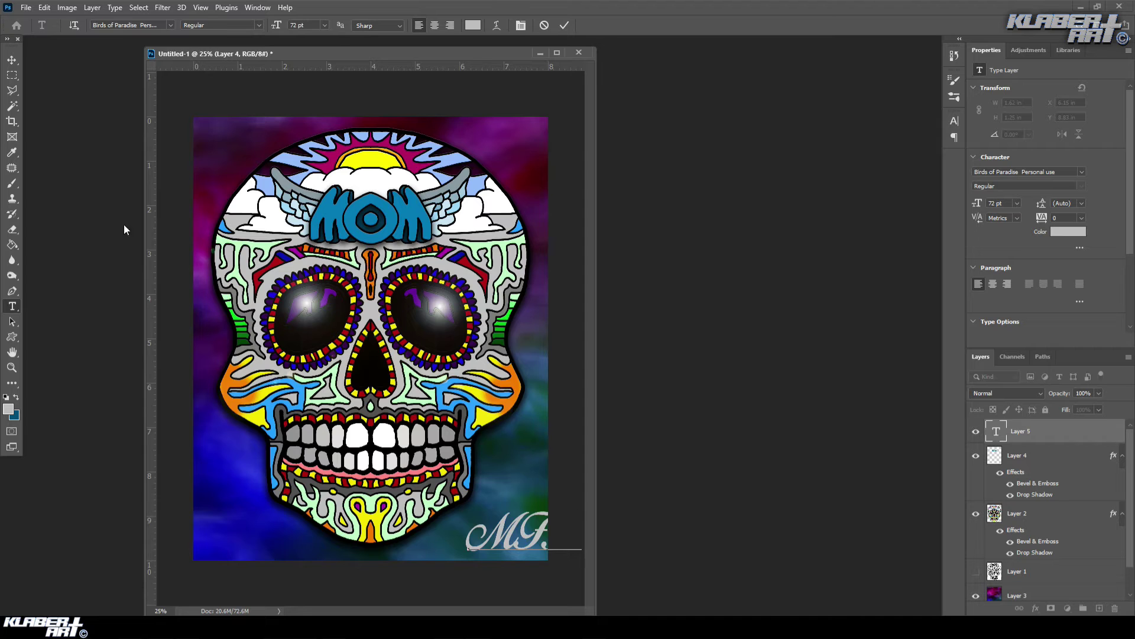
mouse_move(582, 516)
mouse_down()
mouse_move(541, 521)
mouse_move(524, 547)
mouse_move(552, 563)
mouse_up()
key(ctrl+Return)
Append '21 to the initials and set the added year in the Pickle Juice font.
click(545, 528)
text(21)
click(171, 25)
click(200, 151)
click(12, 60)
click(12, 367)
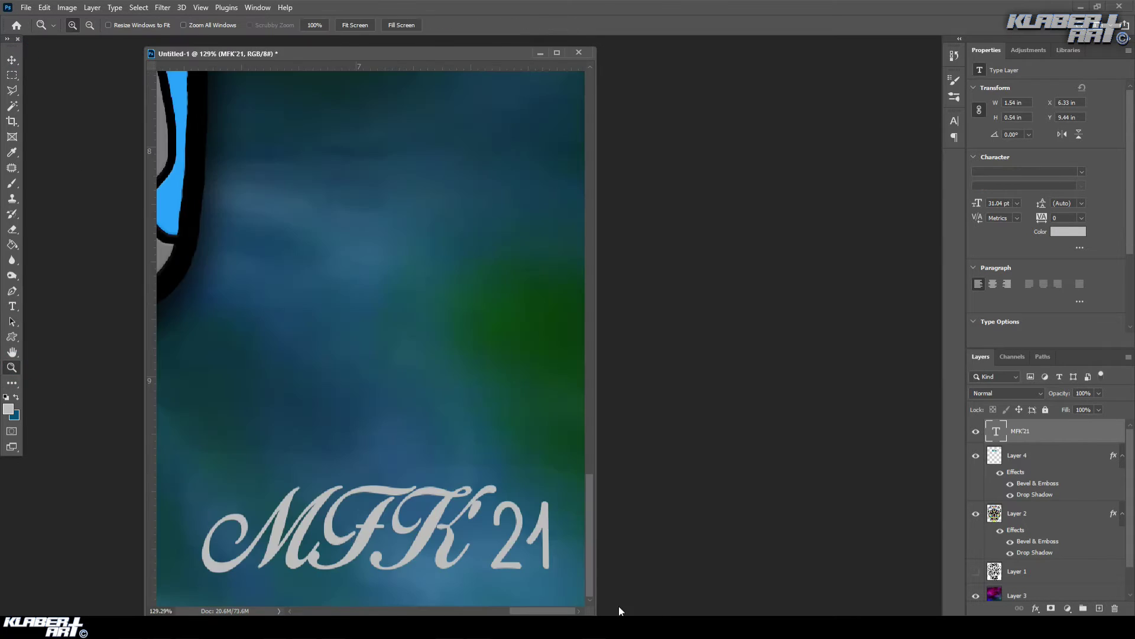
Delete '21 from the signature text so only the initials remain.
click(12, 306)
drag(459, 532, 554, 536)
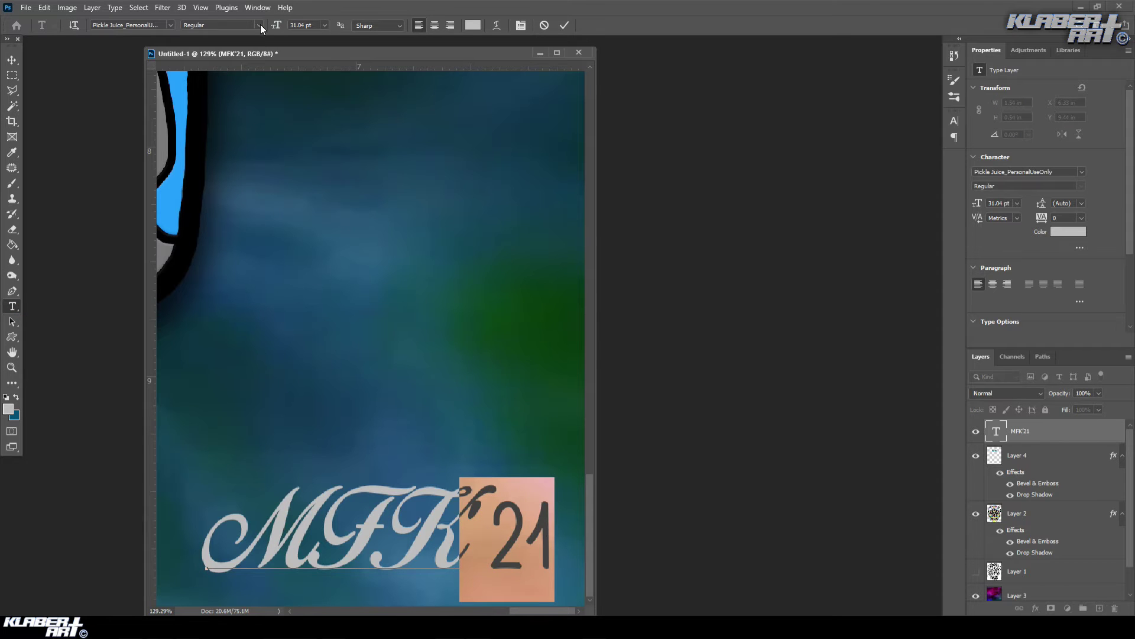
key(BackSpace)
Apply a drop shadow and a dark blue stroke to the initials text layer.
double_click(1045, 431)
click(704, 335)
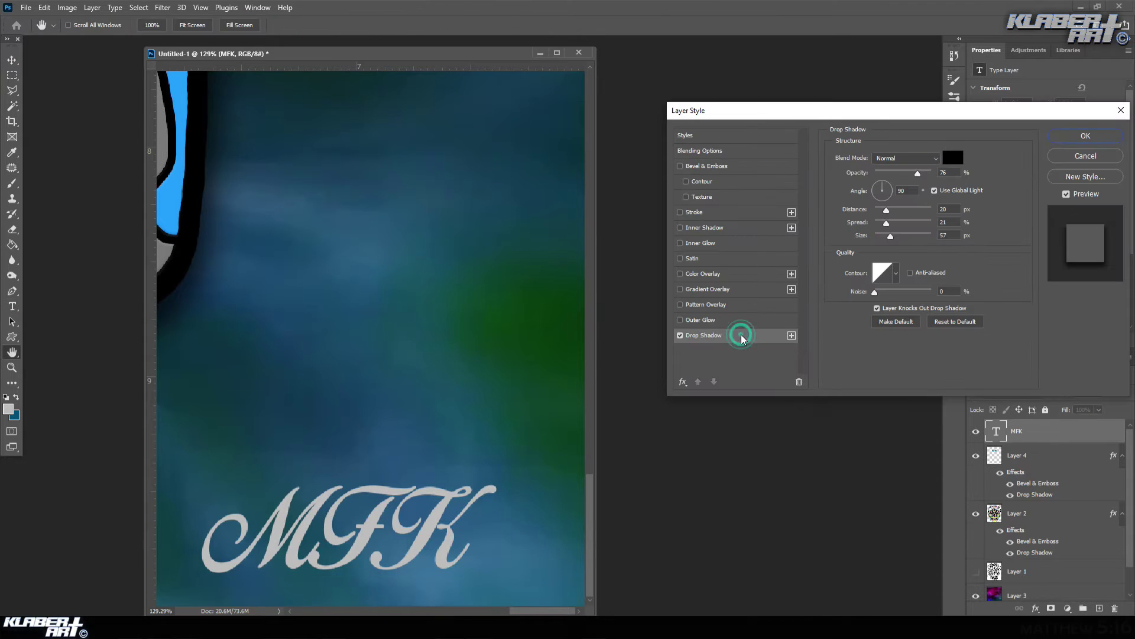
click(879, 210)
click(694, 211)
click(1085, 135)
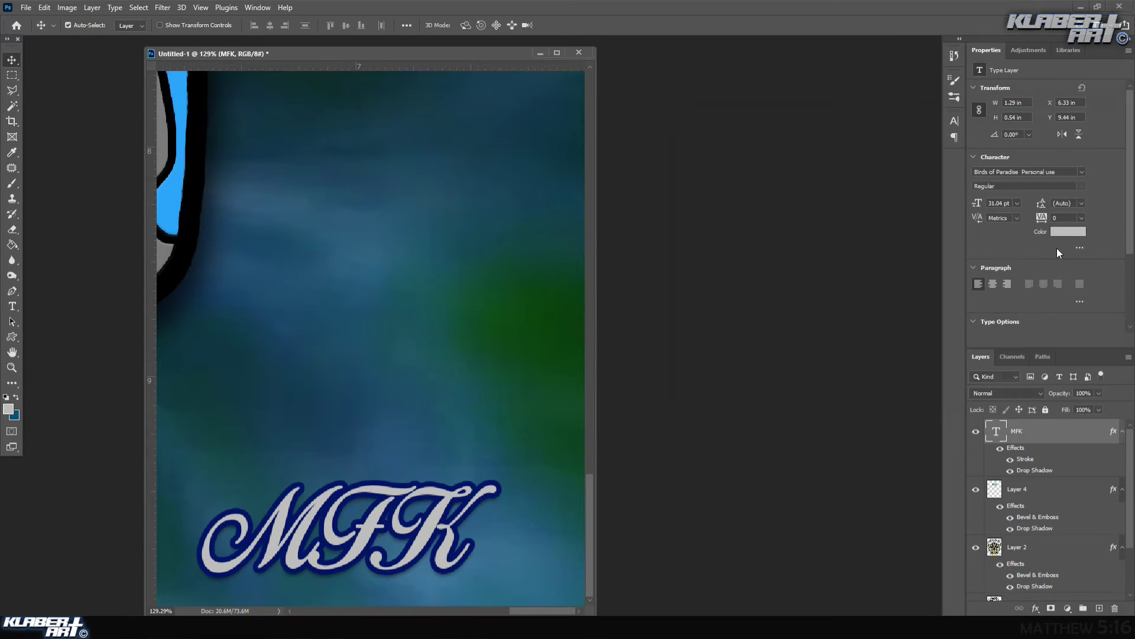
Lower the initials layer's fill to 39% and move the text closer to the artwork's corner, at X 6.58 in and Y 9.49 in.
drag(1086, 420, 1064, 422)
key(ctrl+0)
drag(556, 593, 569, 595)
Save the skull artwork to the Desktop as a JPEG named mandala skull with quality 12.
click(27, 8)
click(65, 155)
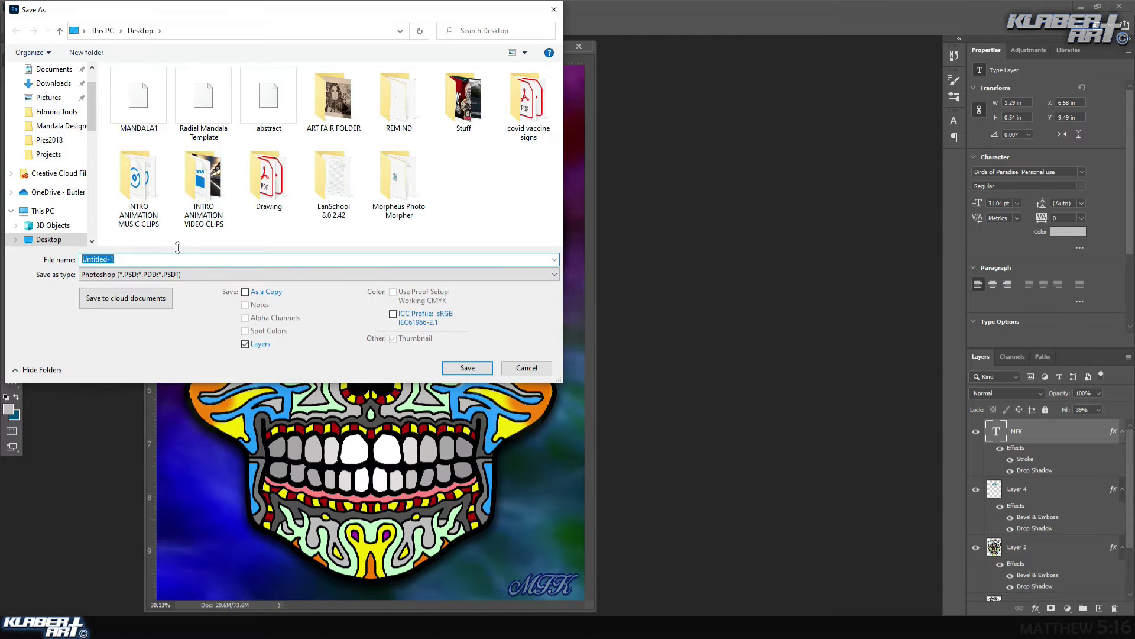
click(183, 274)
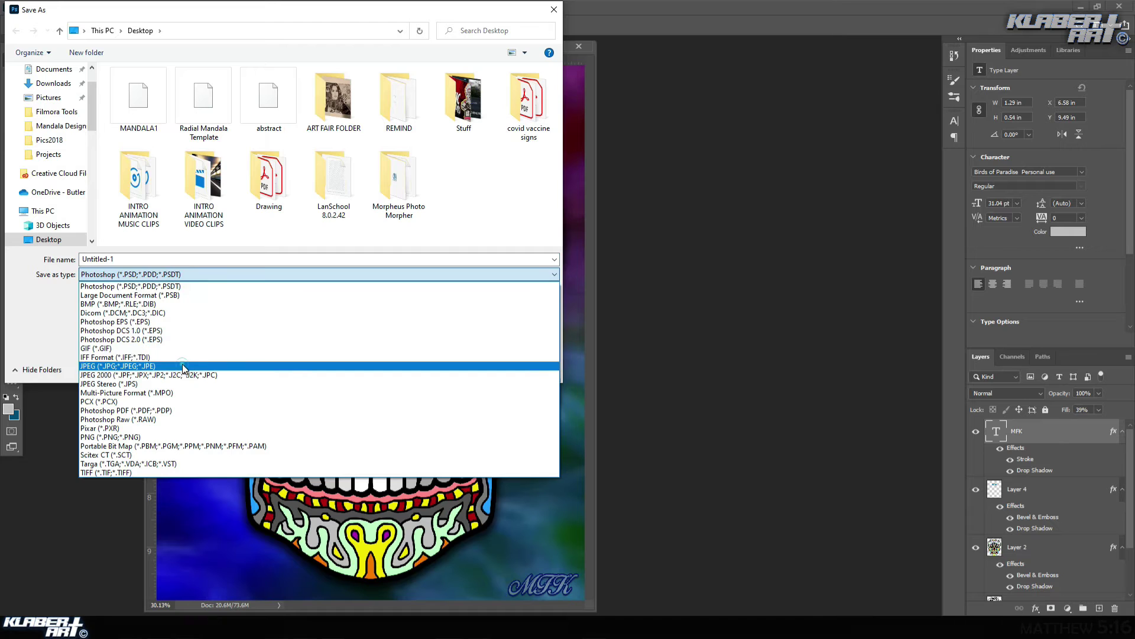
click(183, 367)
double_click(135, 258)
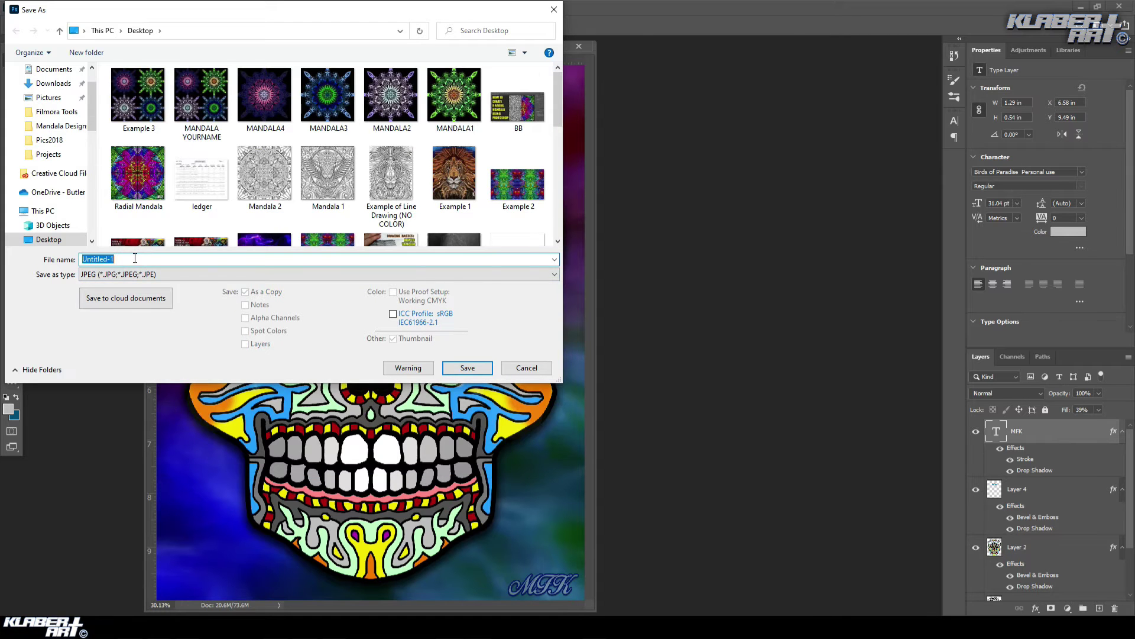
text(mandala)
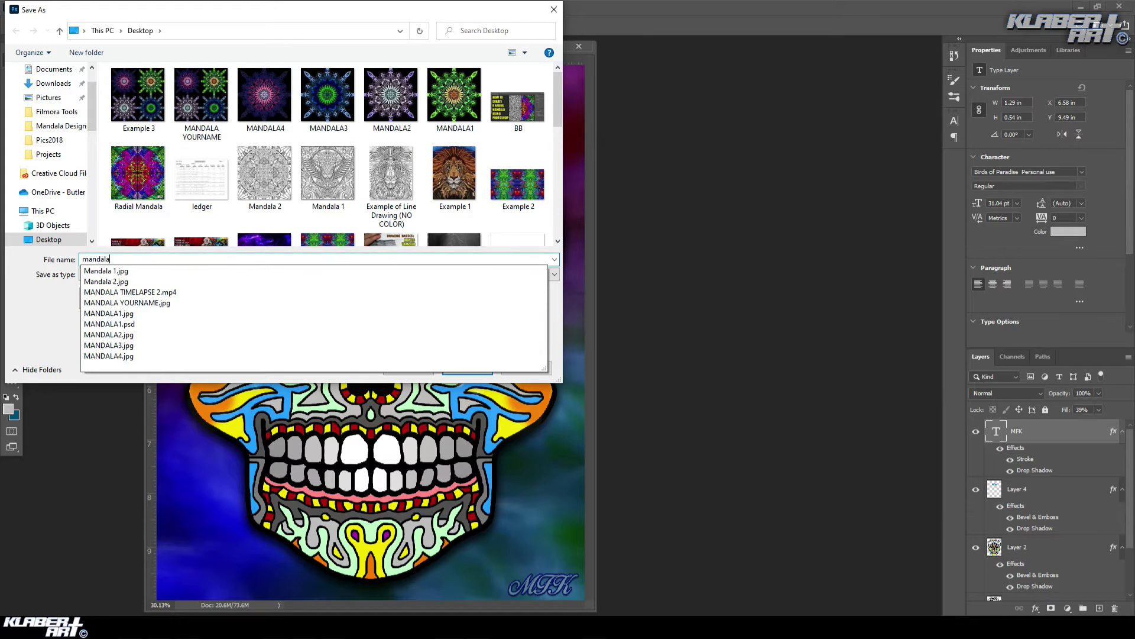
text( skull)
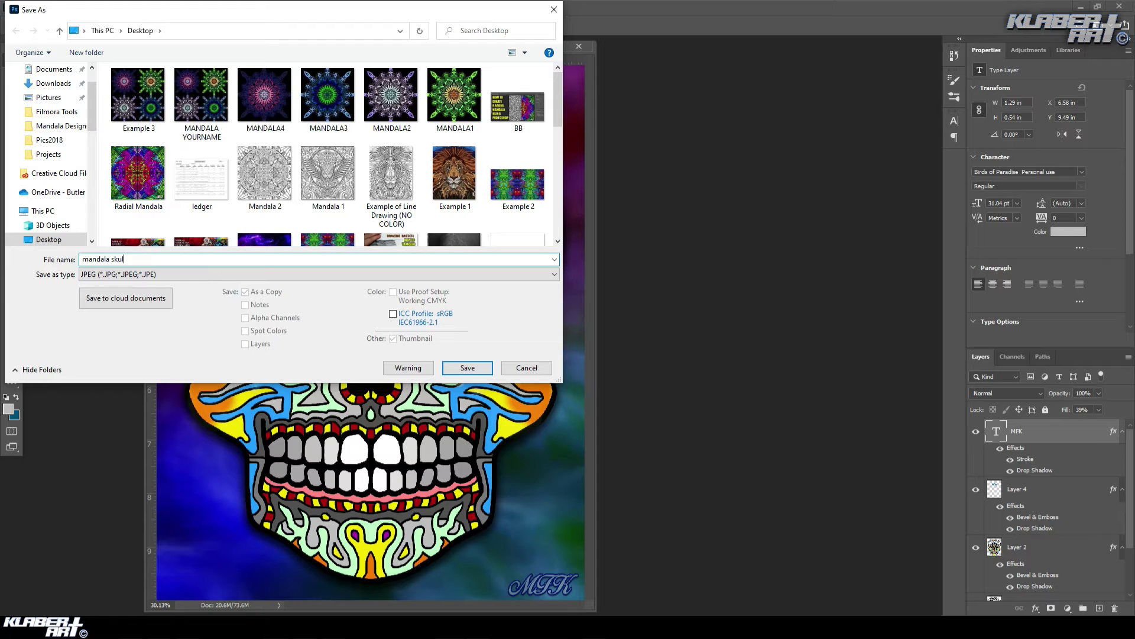
click(460, 368)
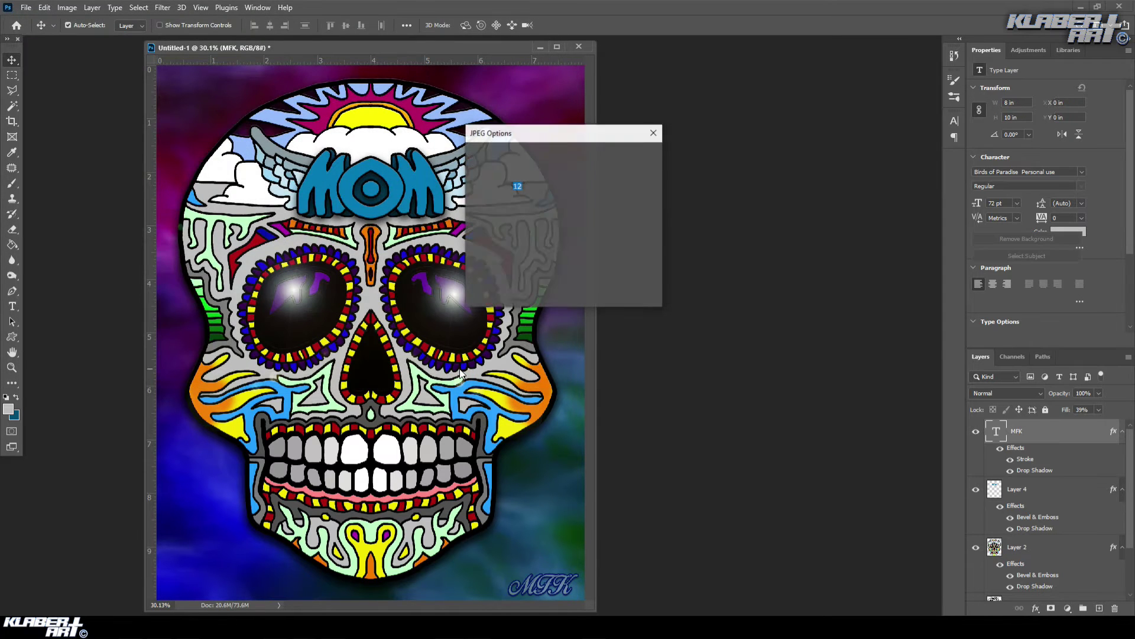
click(628, 158)
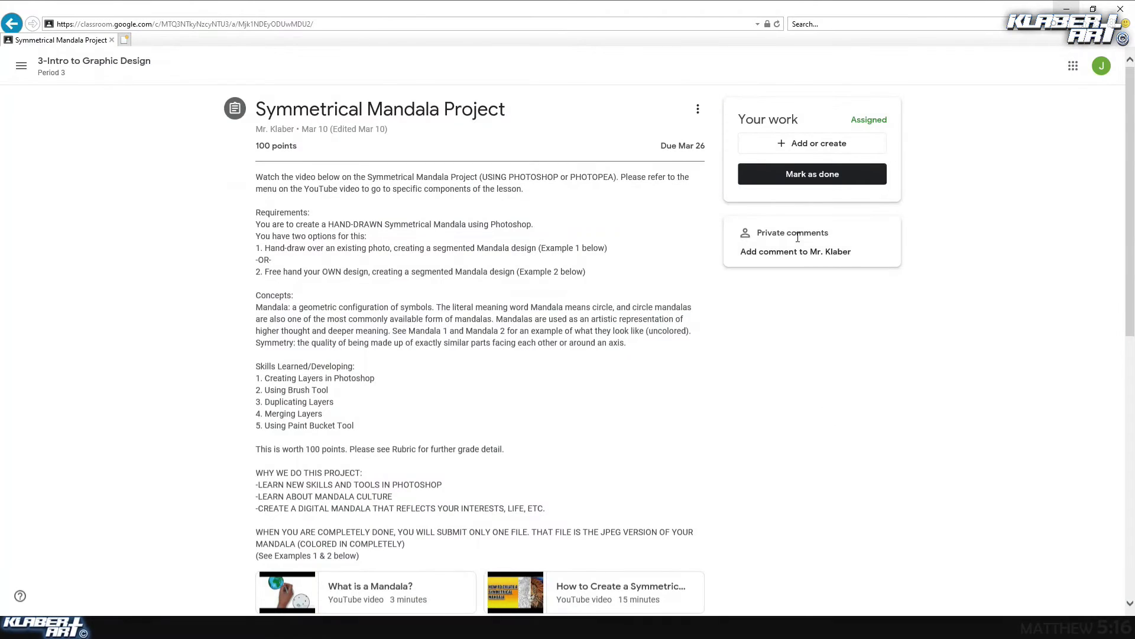
In Google Classroom, attach mandala skull.jpg from the Desktop to the Symmetrical Mandala Project assignment and turn it in.
click(789, 148)
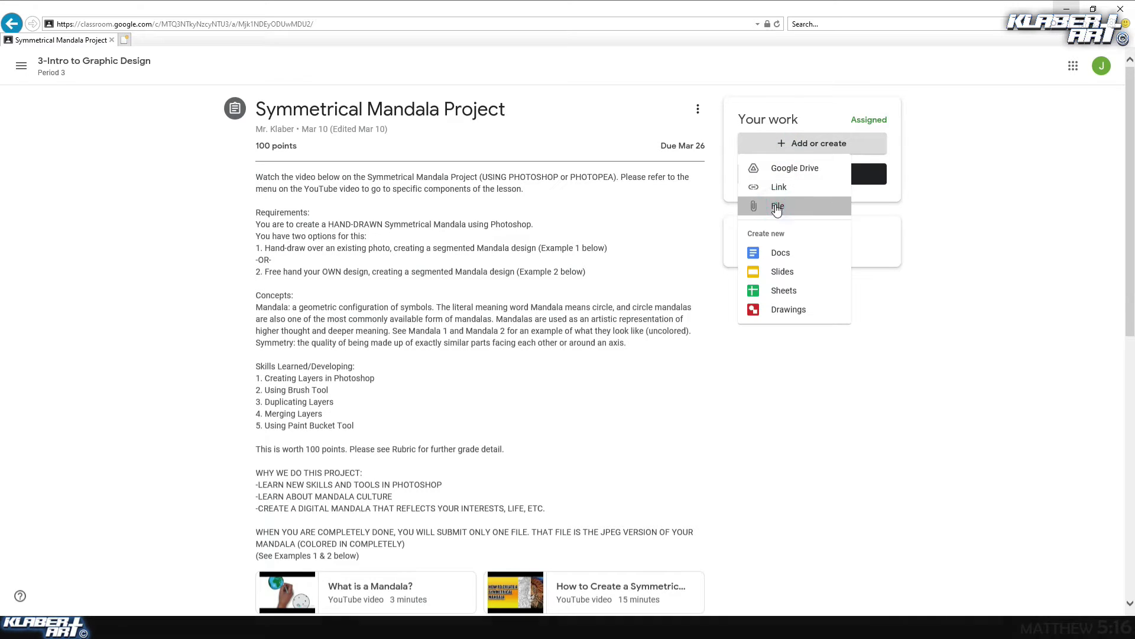
click(776, 209)
click(565, 407)
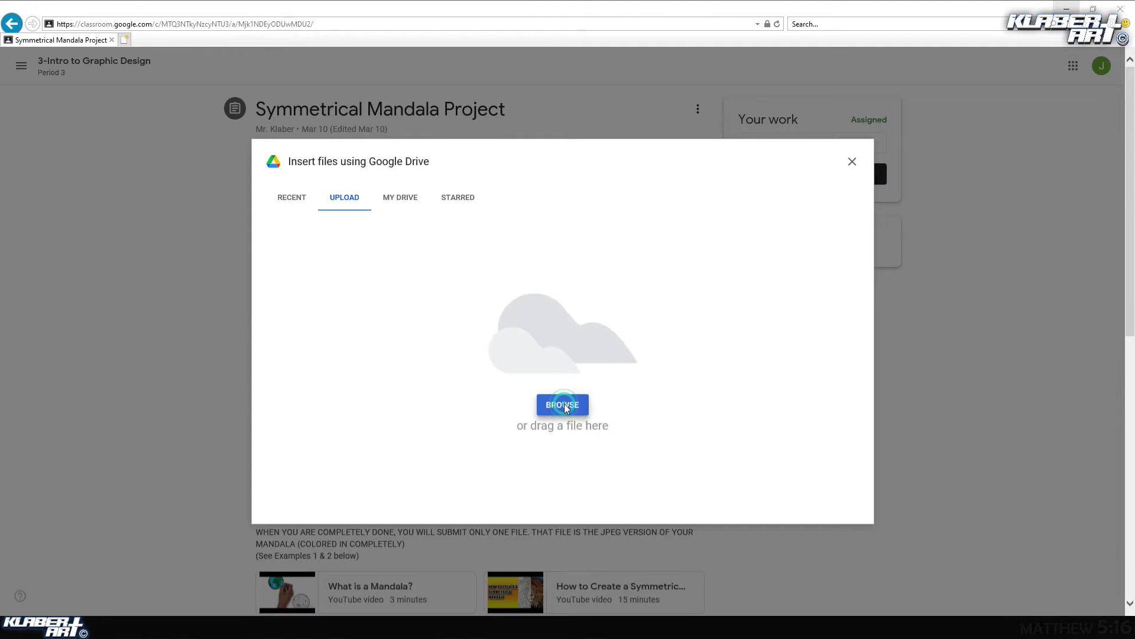
click(130, 115)
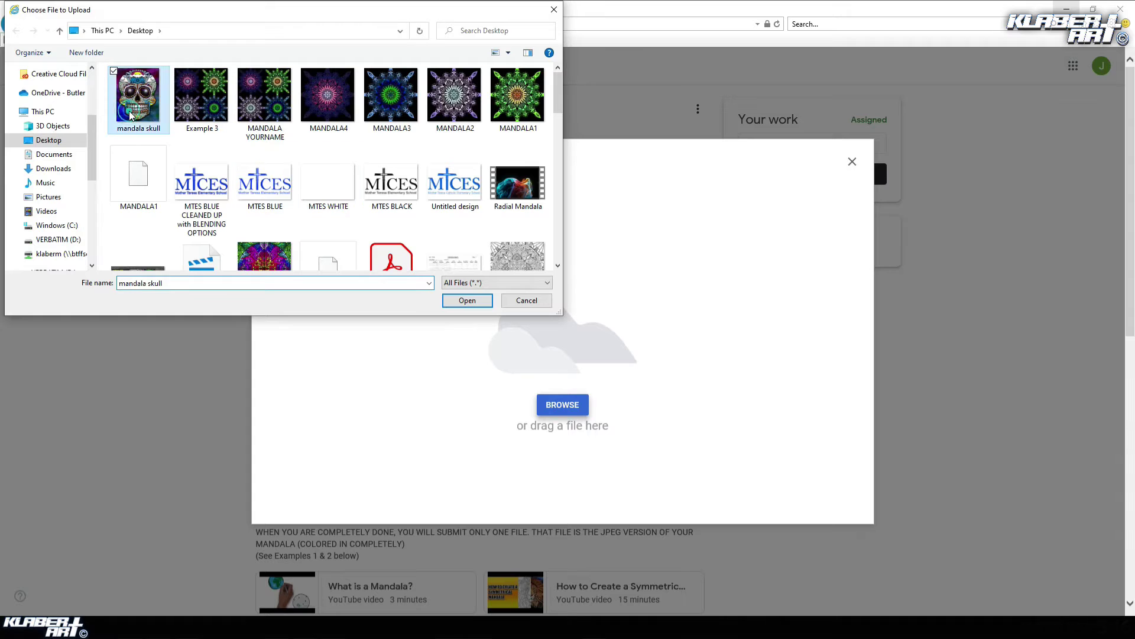
click(465, 300)
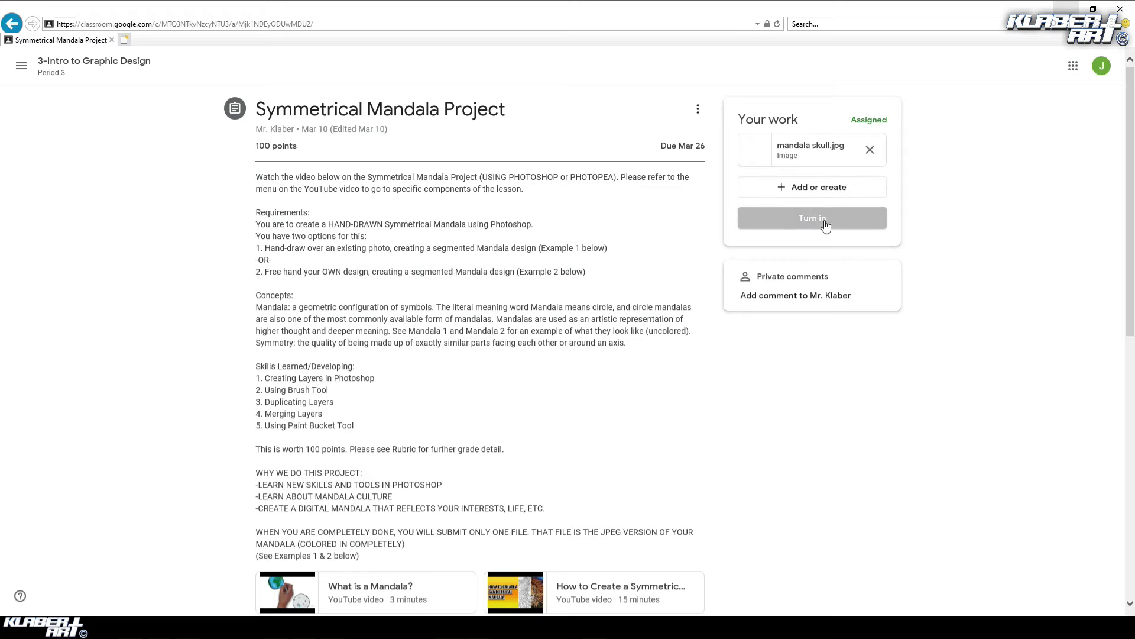
click(796, 220)
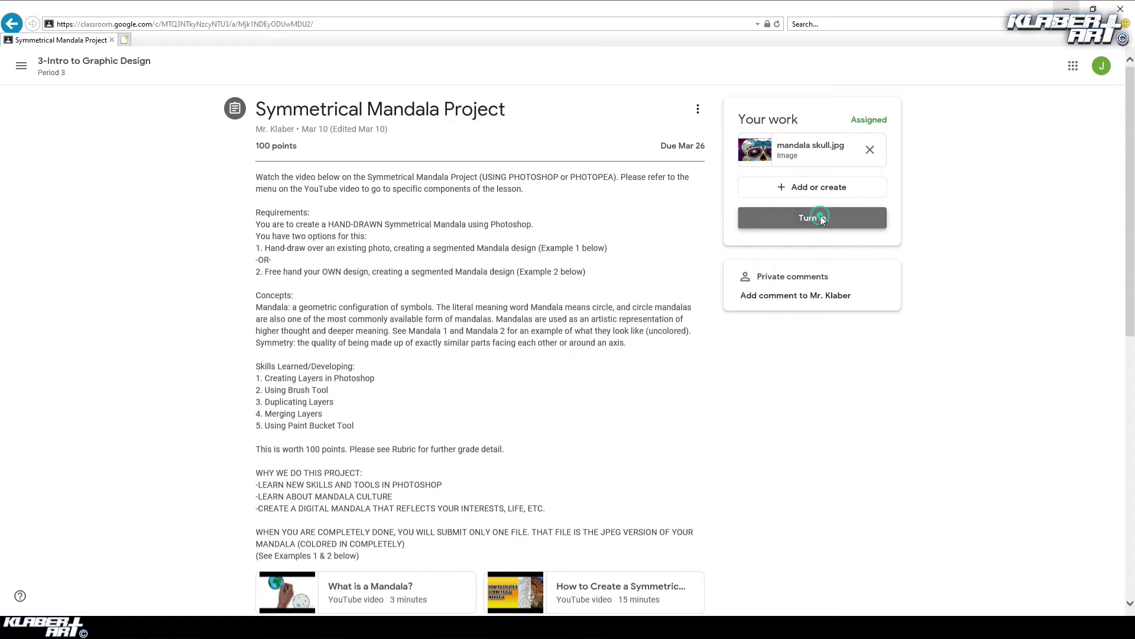
click(679, 377)
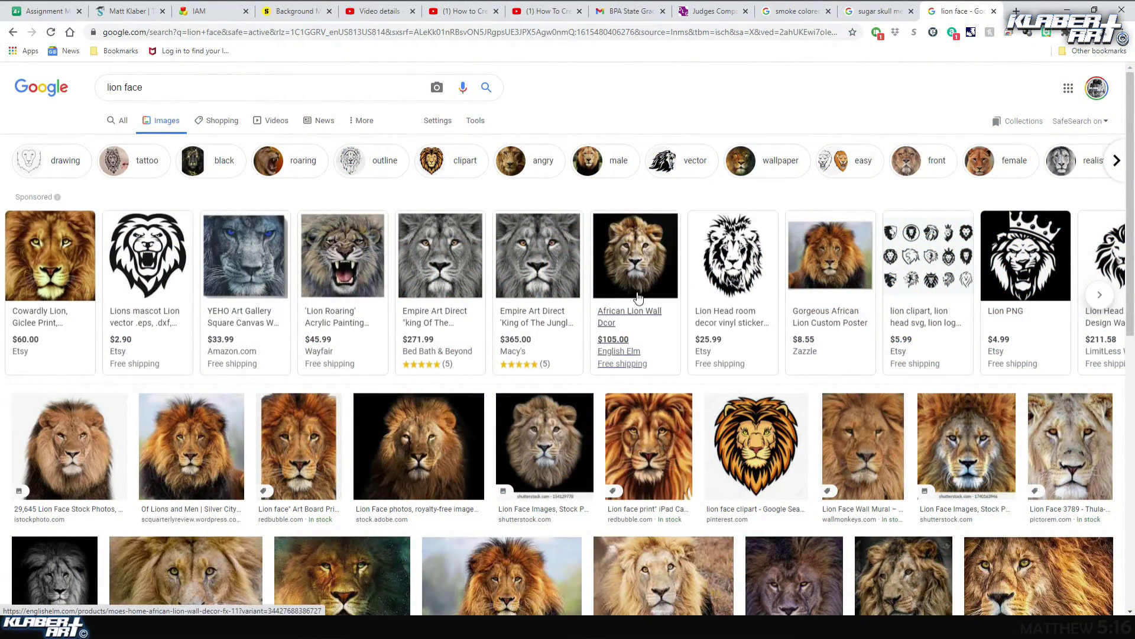
Copy the Wallpaper Cave photo of the front-facing lion from the Google Images results for lion face in Chrome.
scroll(637, 296, down, 3)
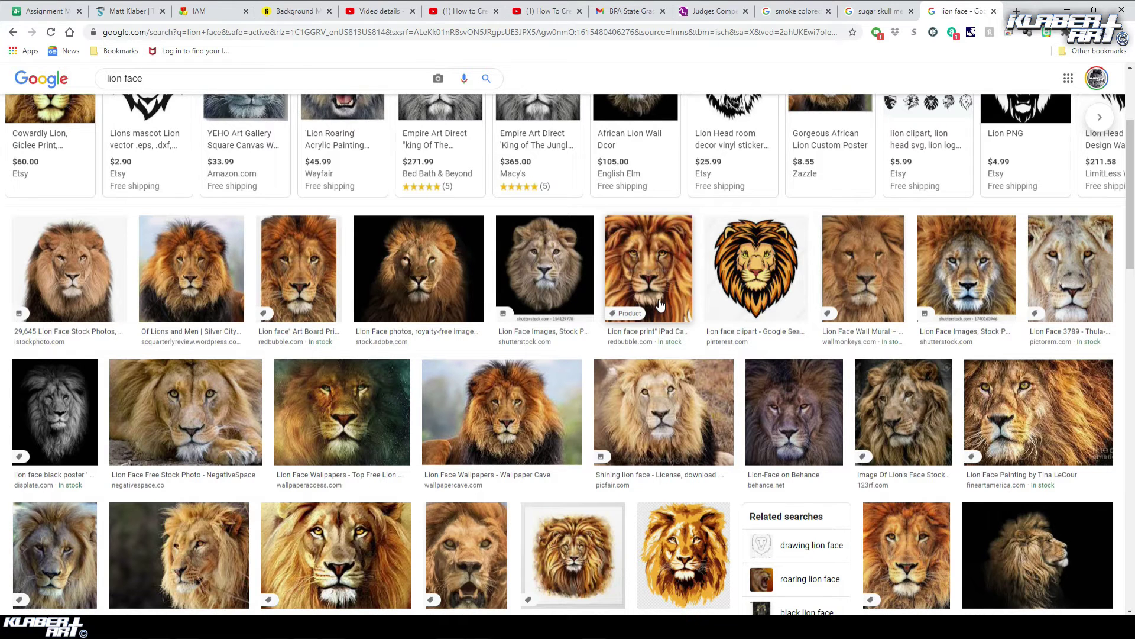
scroll(661, 304, down, 2)
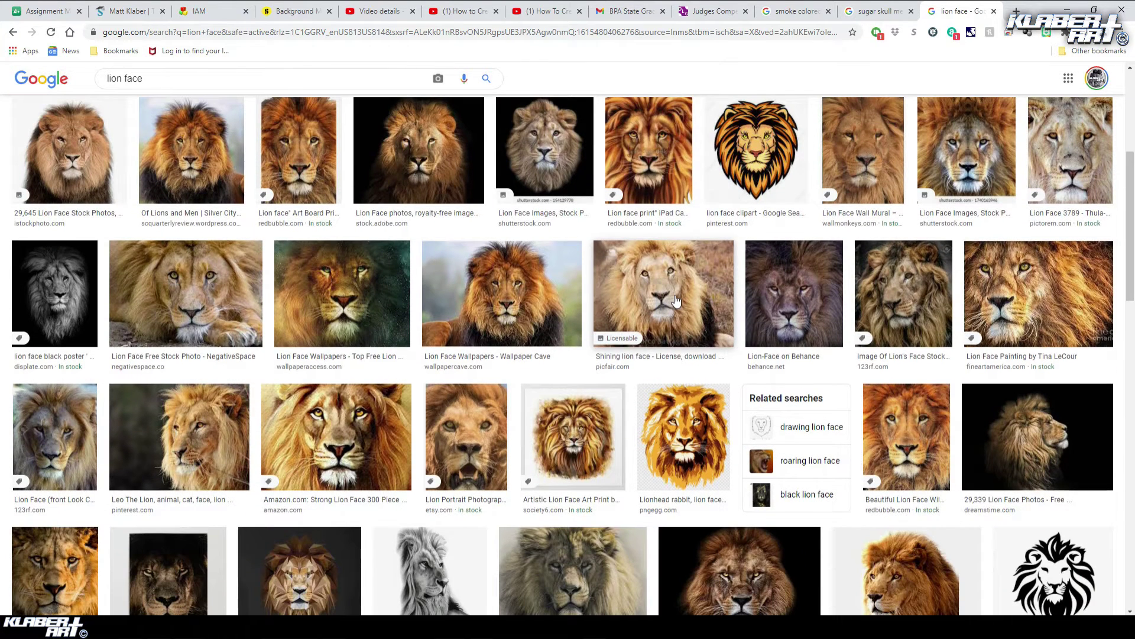
click(532, 285)
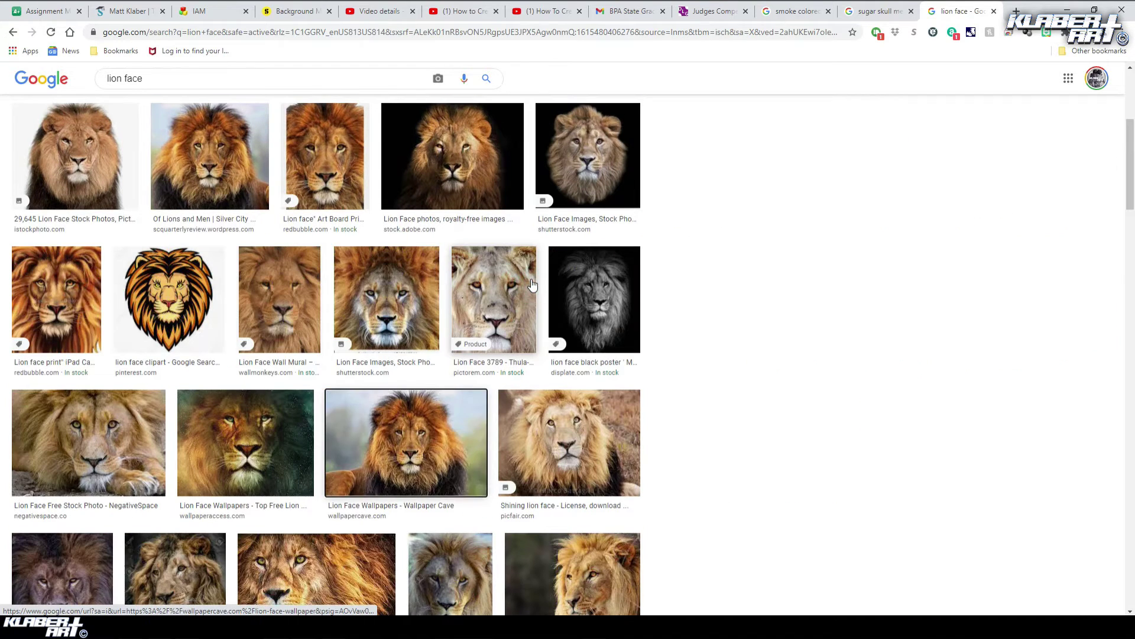
right_click(871, 278)
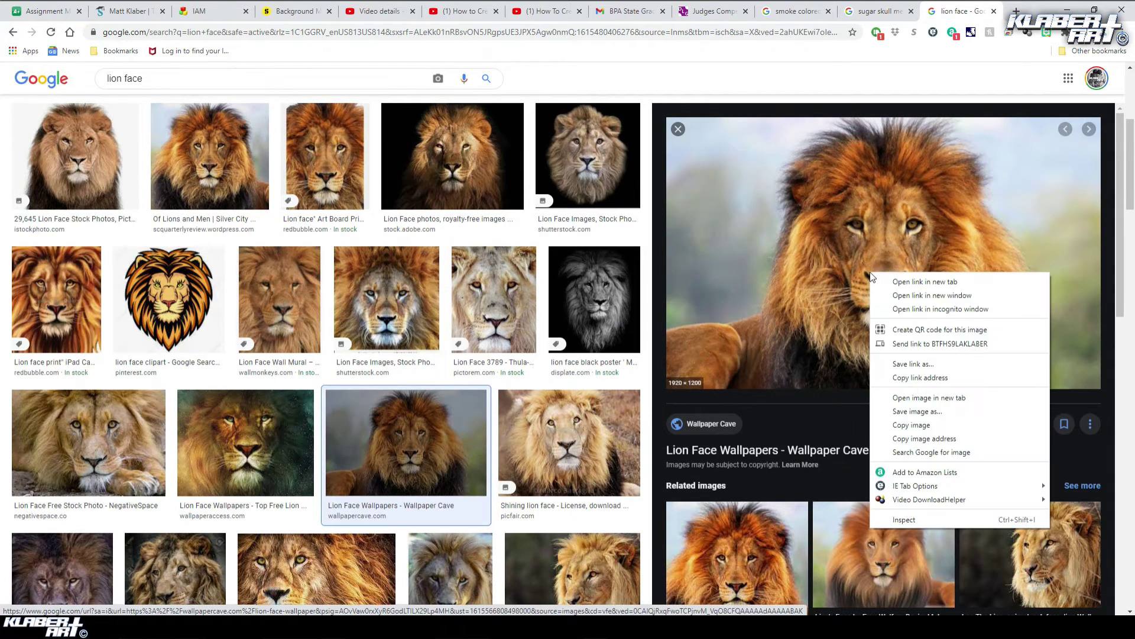
click(912, 424)
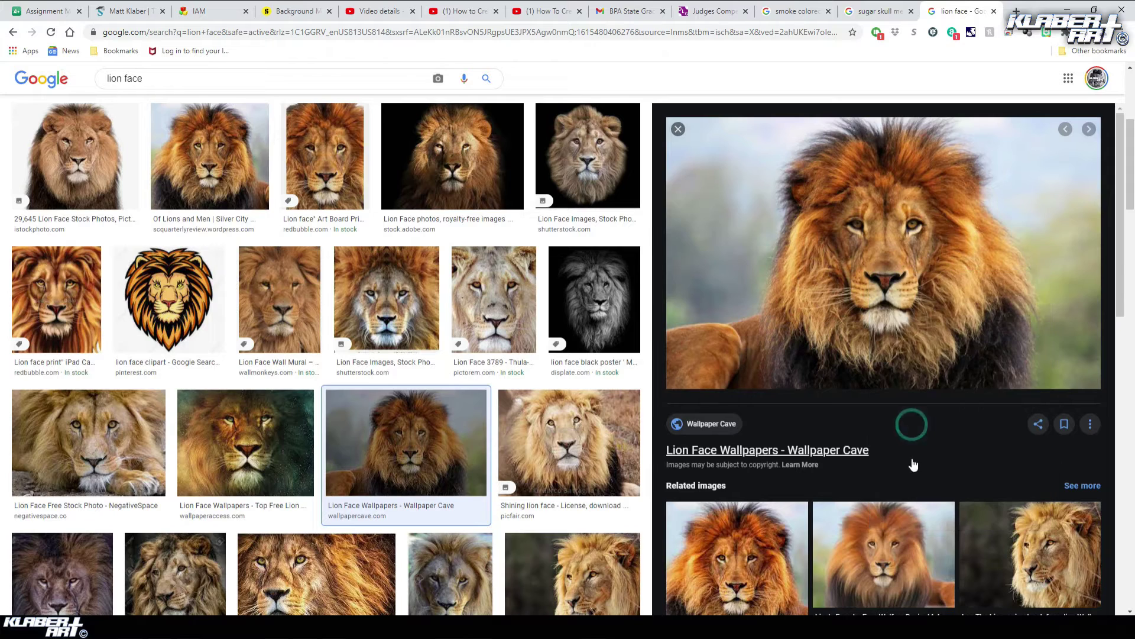
Switch to Photoshop and create a new document 10 inches wide and 8 inches high at 300 pixels/inch.
key(alt+Tab)
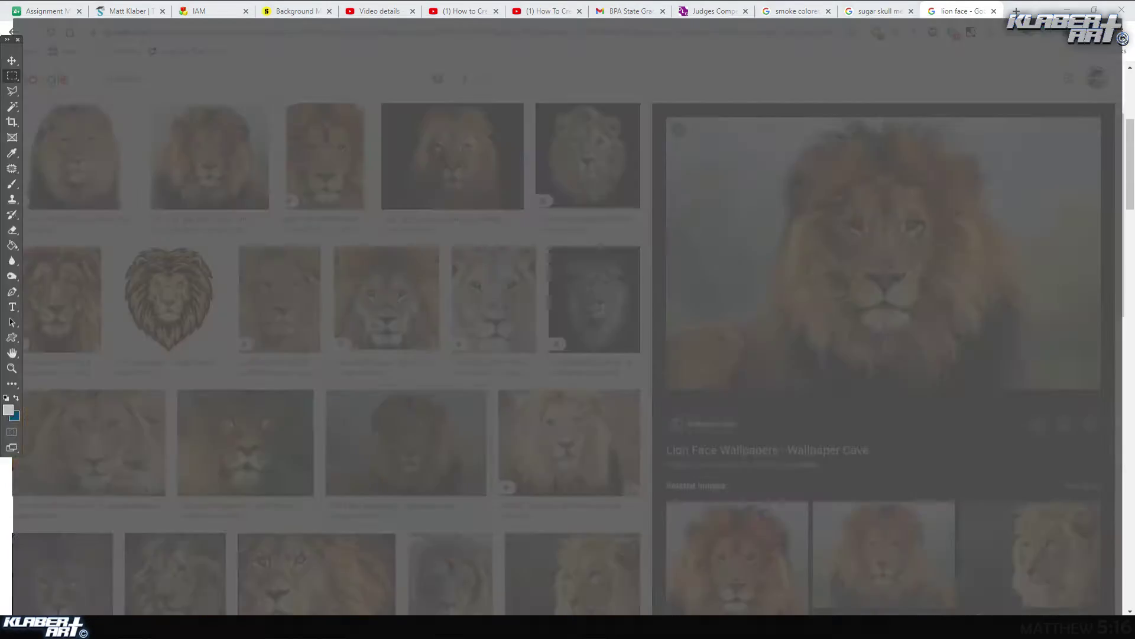
click(26, 8)
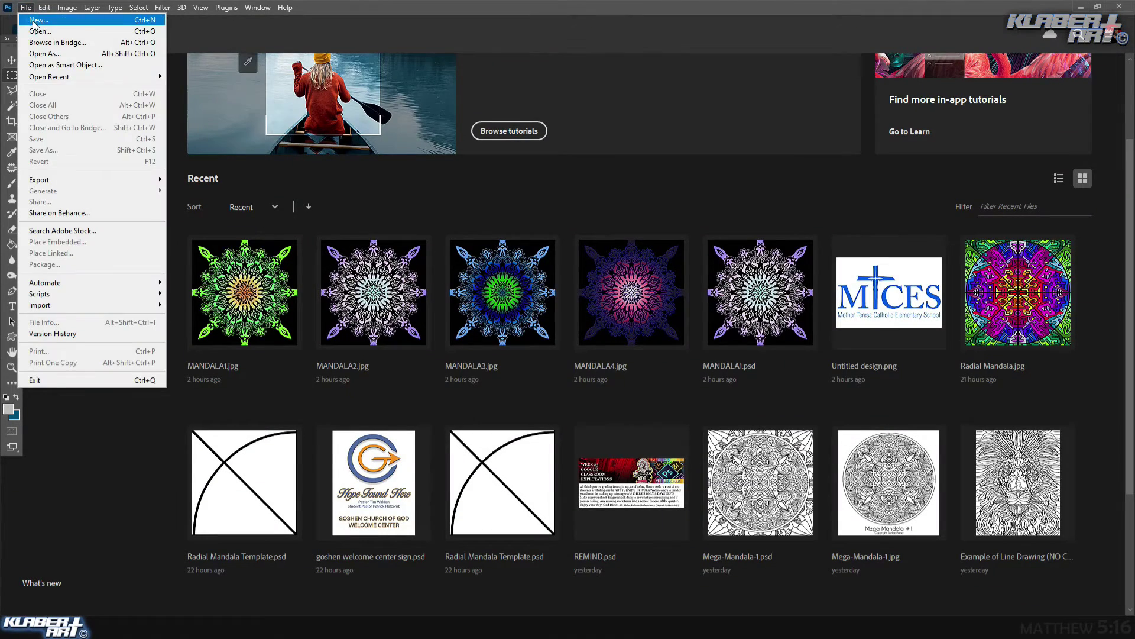
click(37, 20)
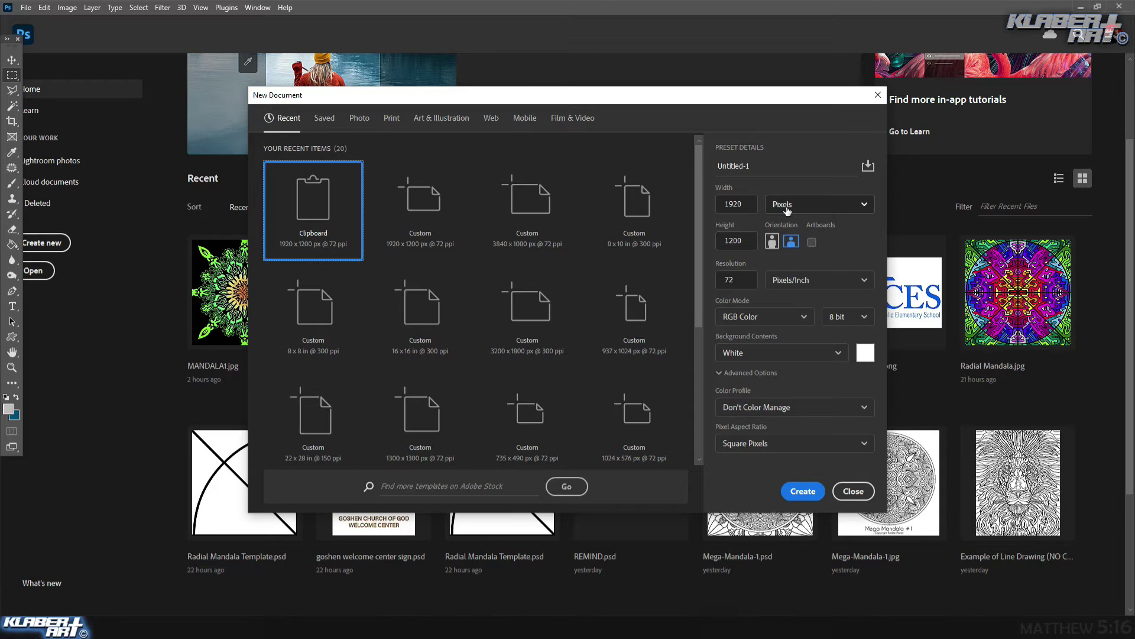
click(772, 207)
click(793, 245)
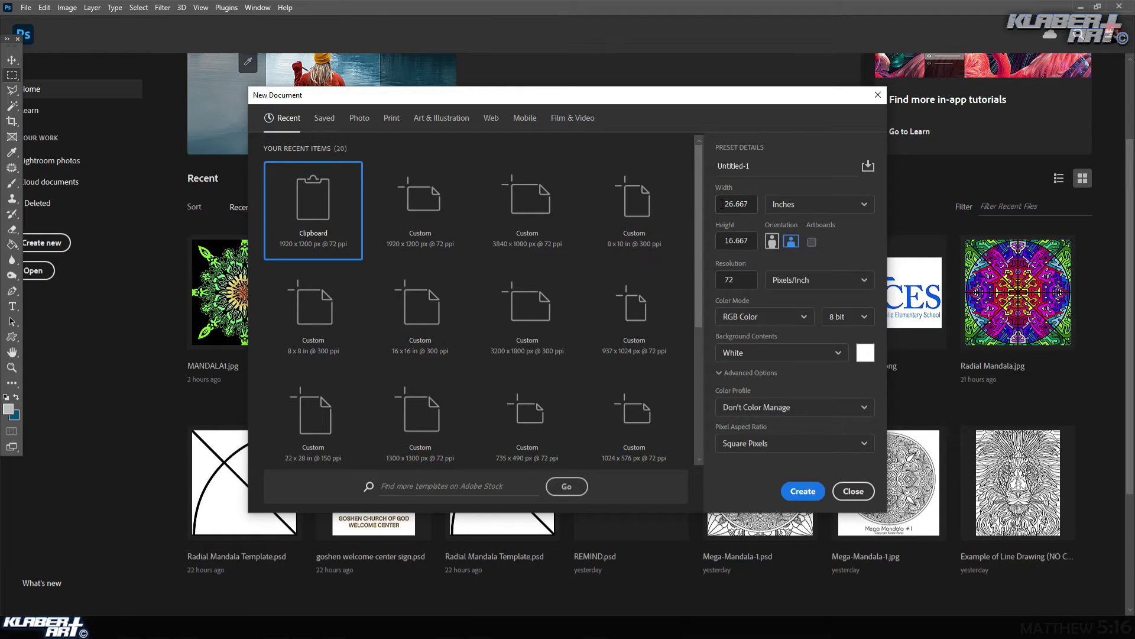
double_click(725, 204)
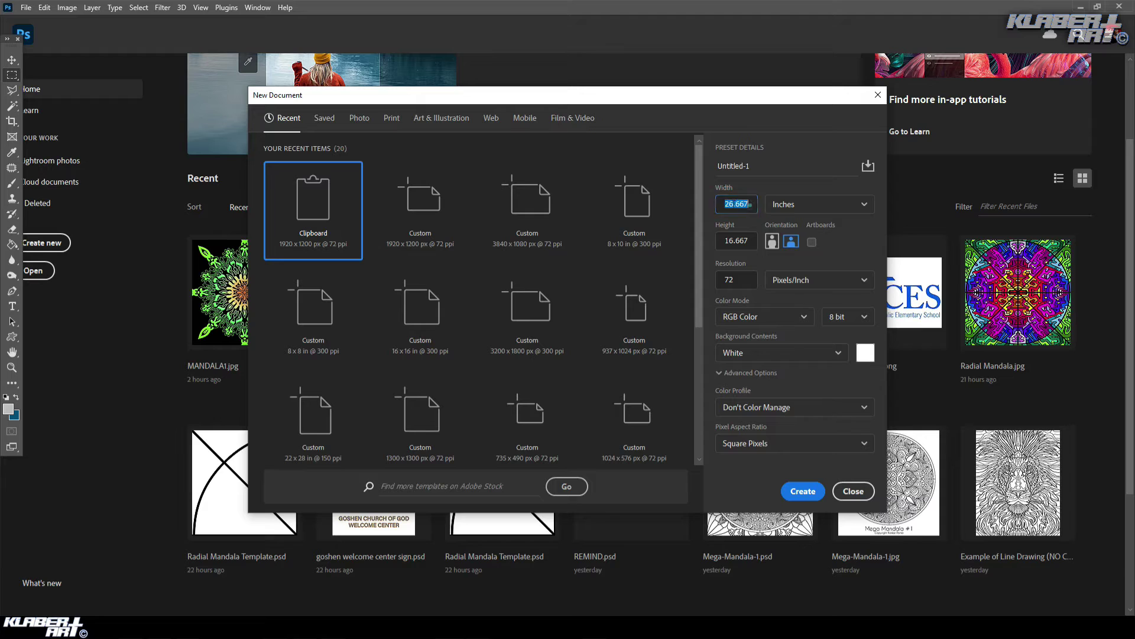
click(749, 239)
double_click(726, 240)
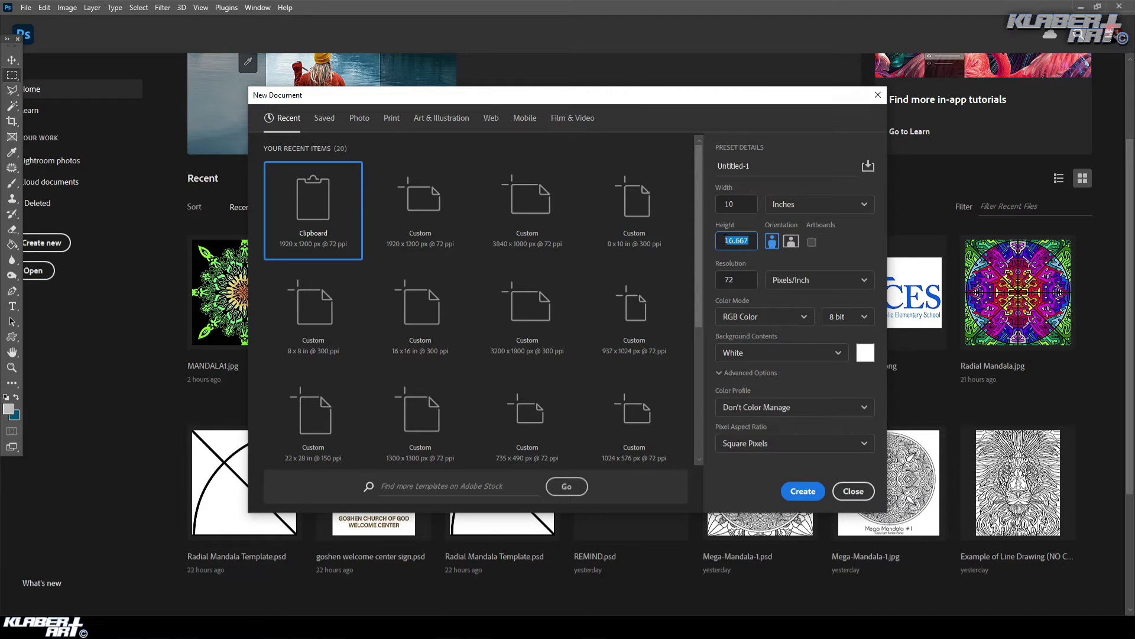
text(8)
double_click(749, 283)
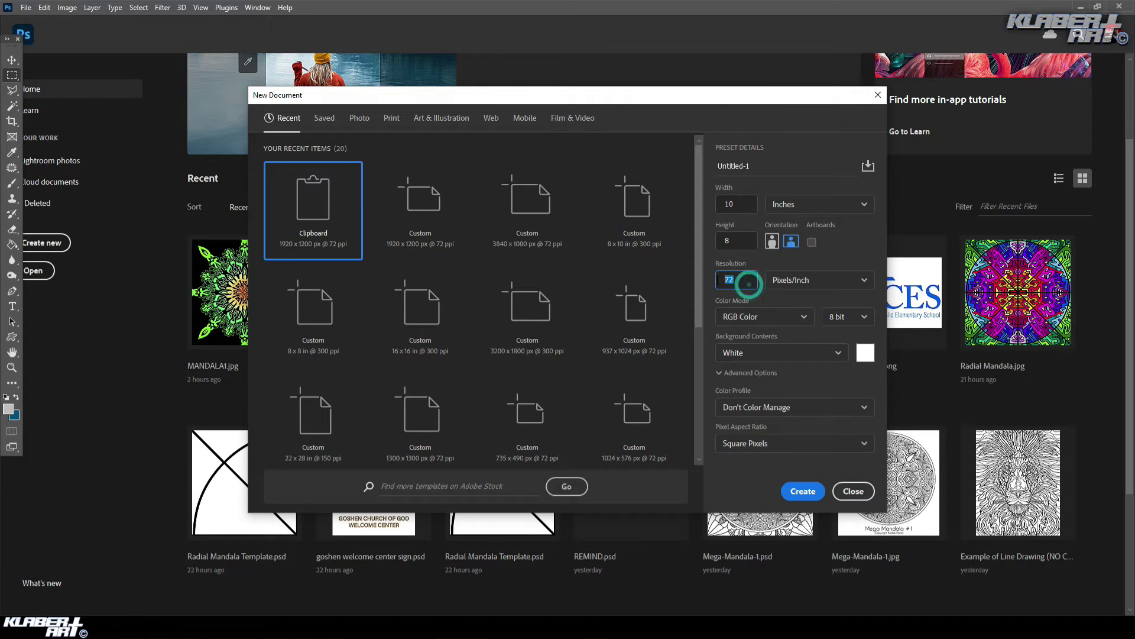
text(300)
click(803, 490)
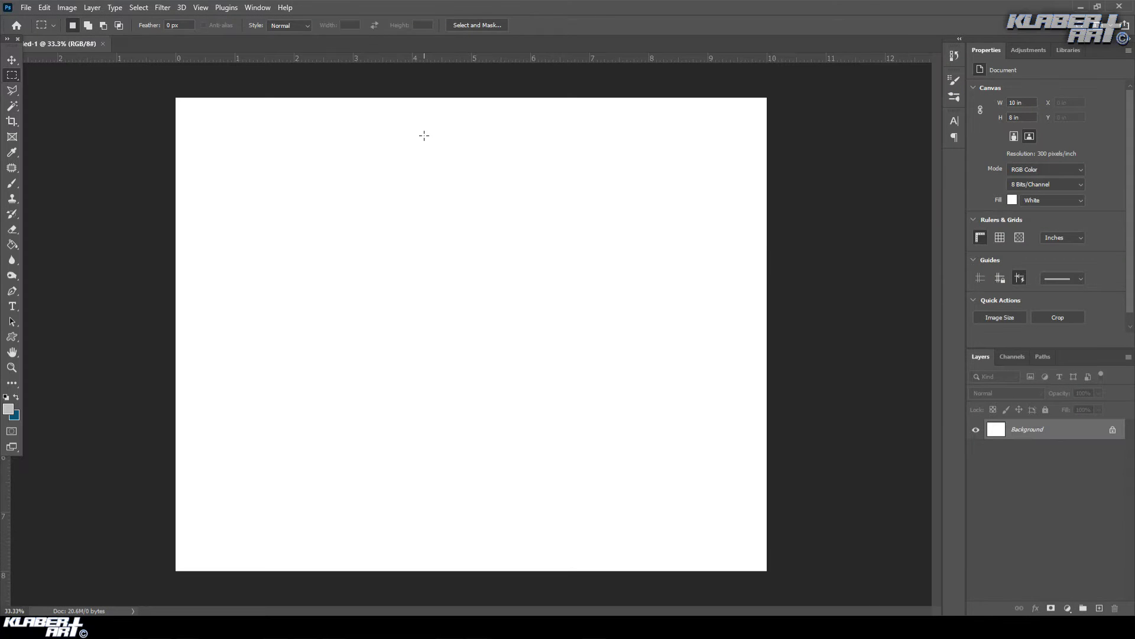
Paste the copied lion photo, scale it to about 207%, and centre it so it covers the whole canvas.
click(45, 8)
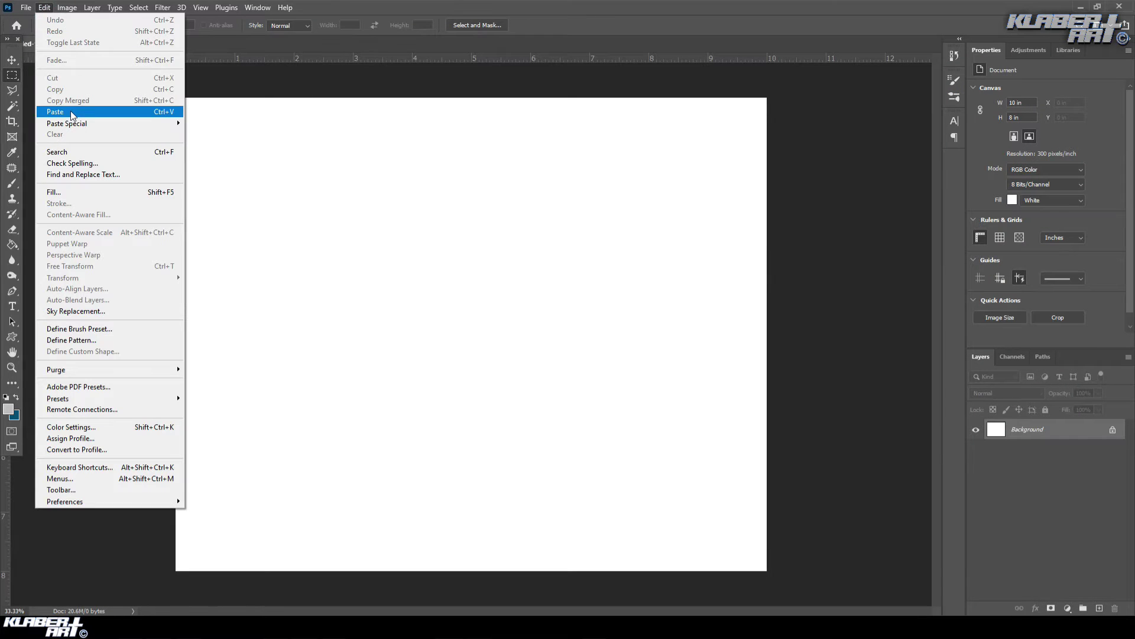
click(69, 111)
click(40, 8)
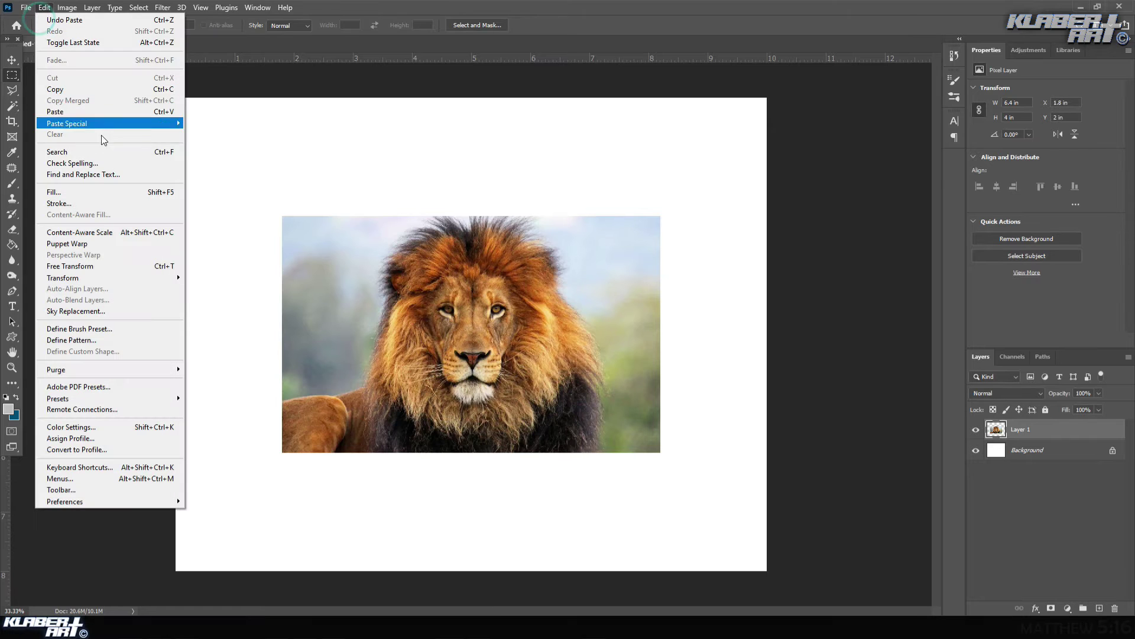
click(83, 268)
drag(278, 215, 94, 88)
drag(661, 452, 873, 584)
drag(788, 512, 770, 510)
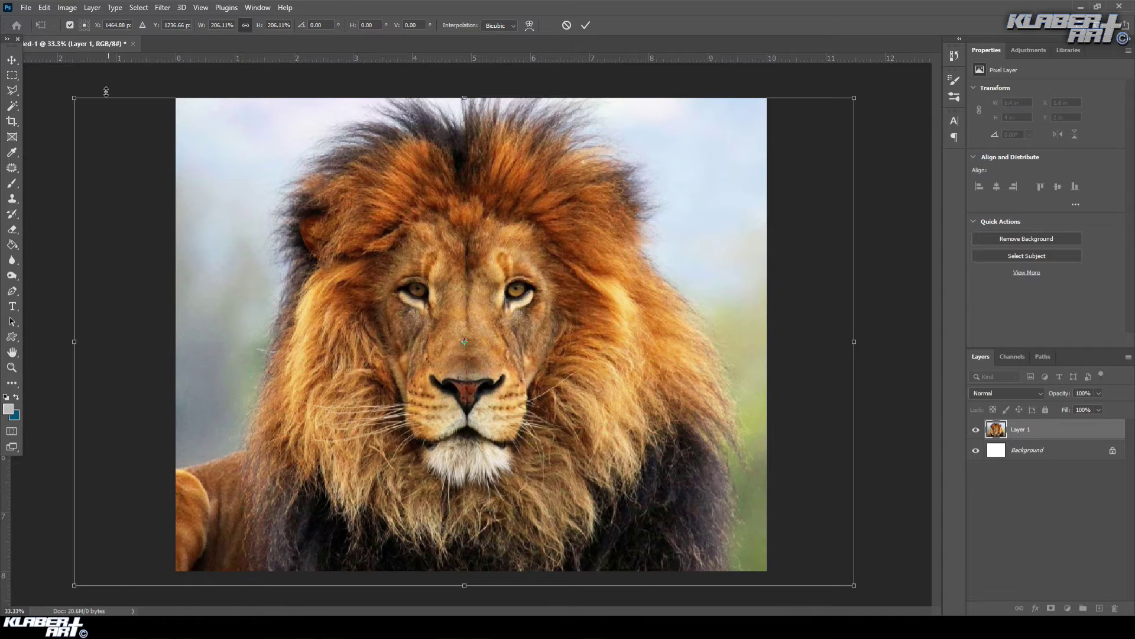
drag(74, 97, 71, 93)
drag(486, 264, 491, 264)
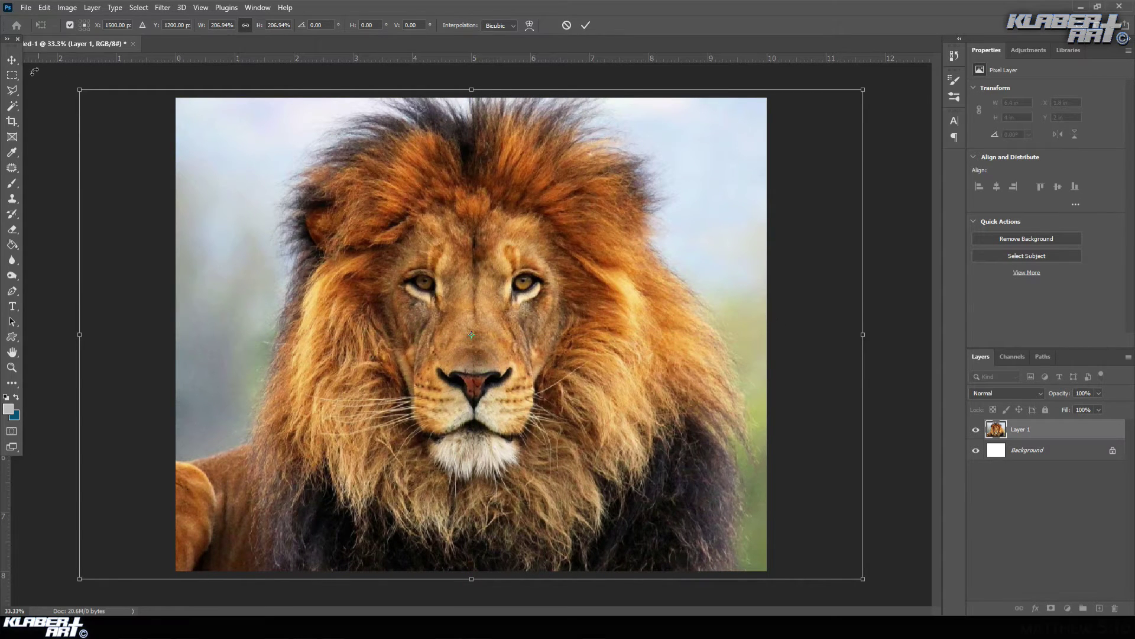
click(13, 62)
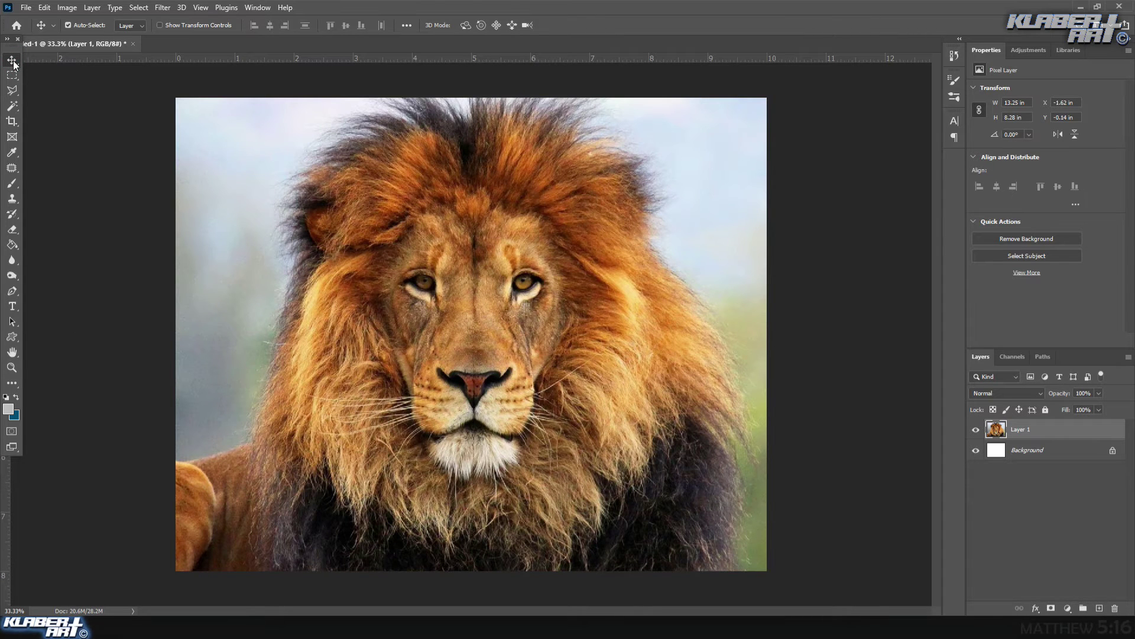
Add a new layer named drawing above the lion photo layer.
click(87, 10)
mouse_move(111, 22)
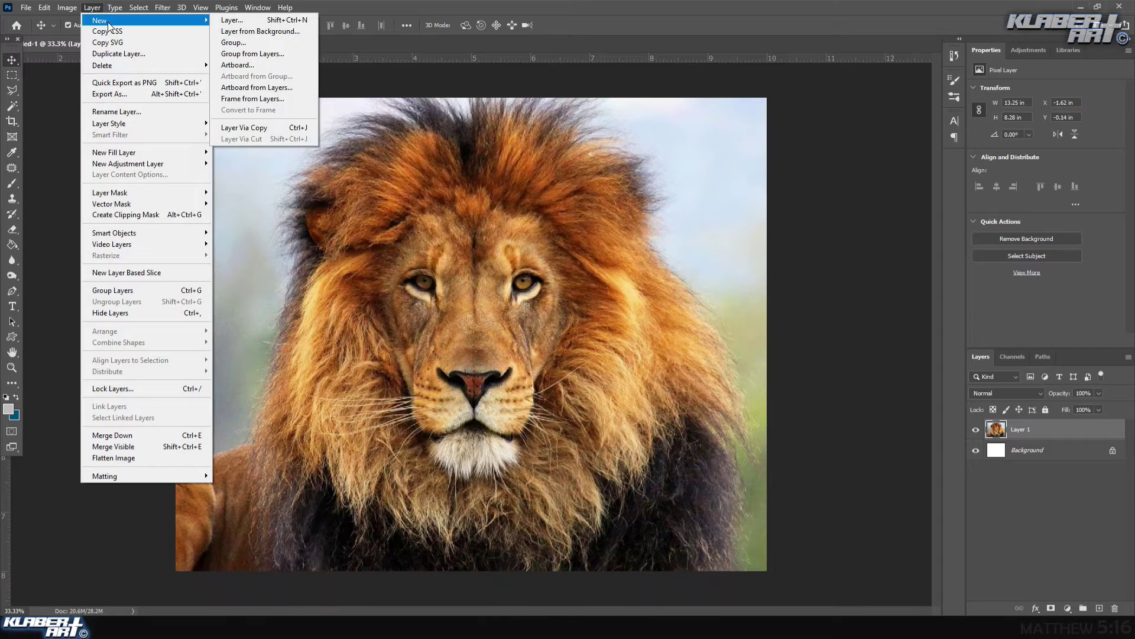
click(247, 24)
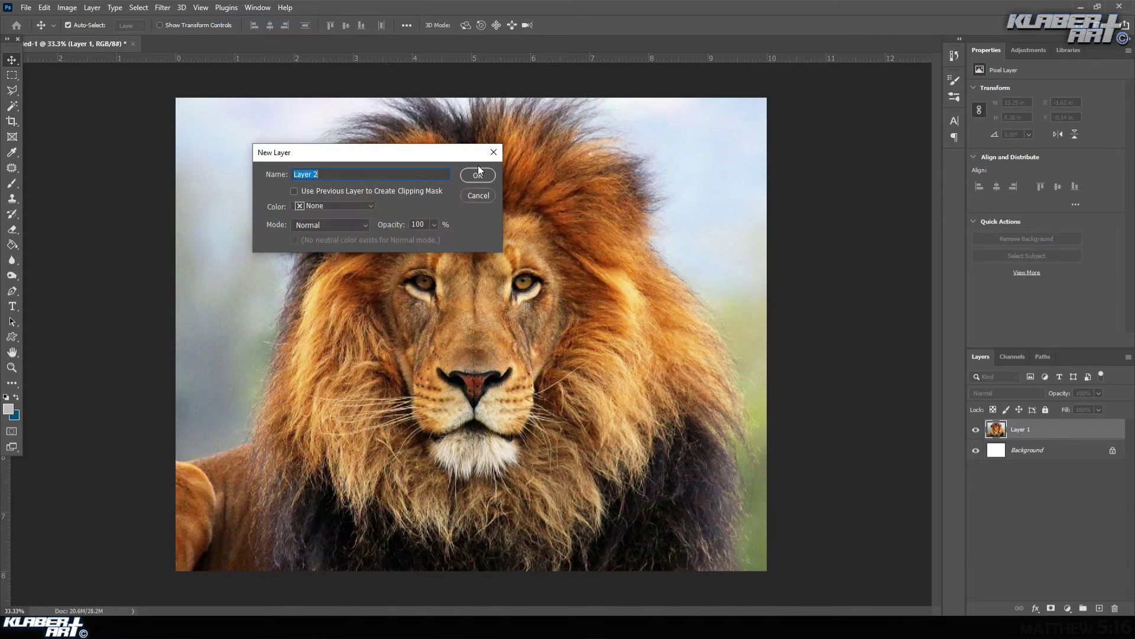
text(drawing)
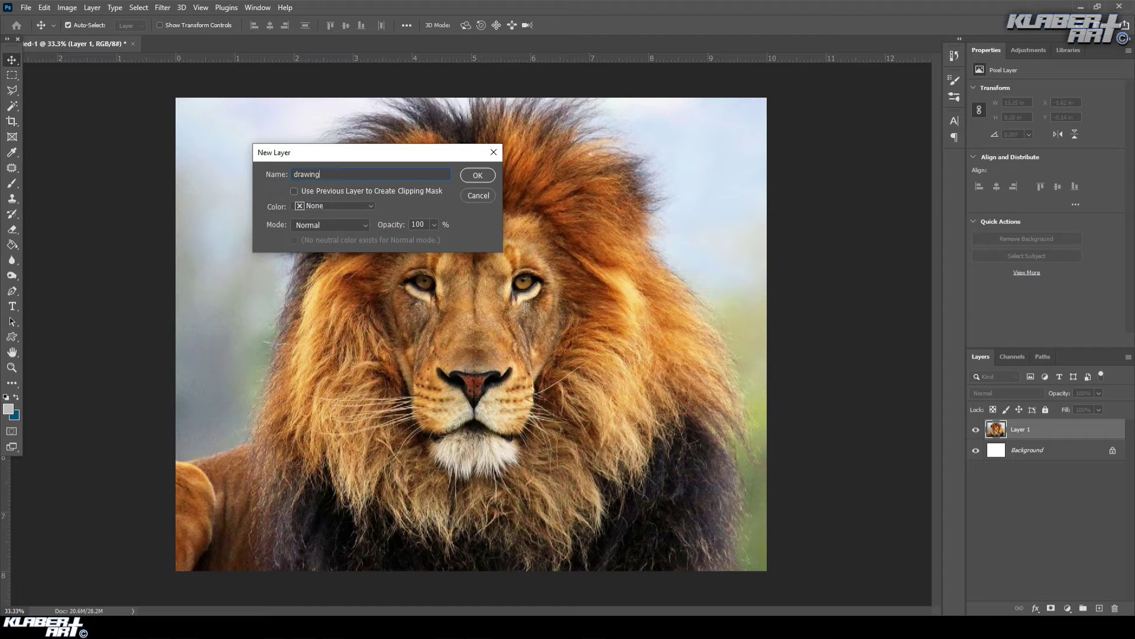
click(475, 175)
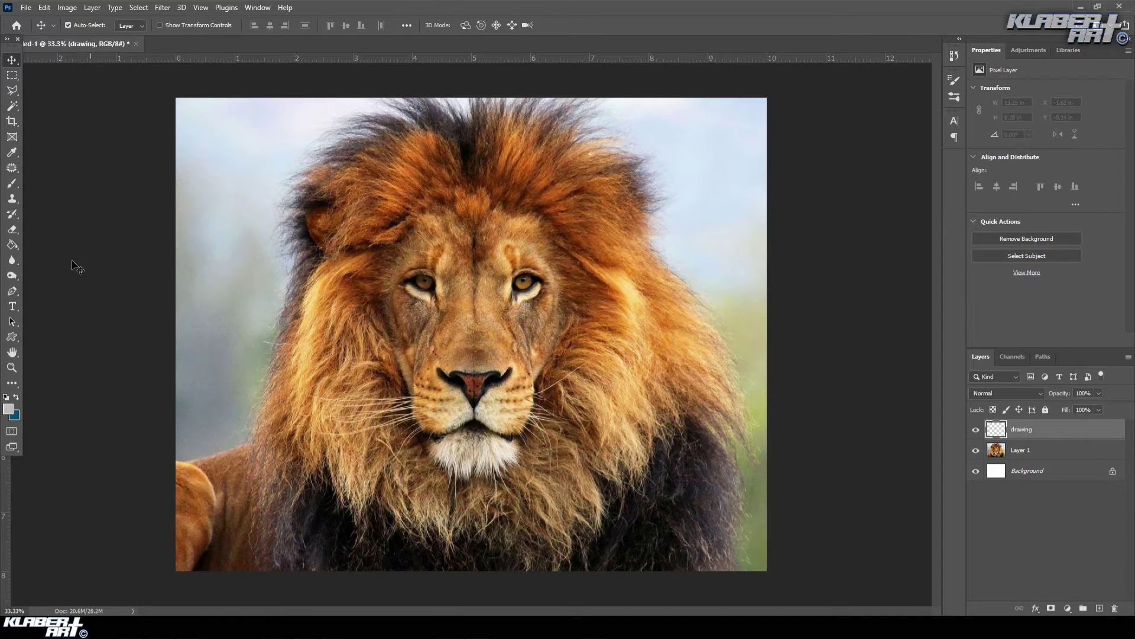
Set up the Brush tool with the default black foreground colour and pen pressure controlling the brush size.
click(6, 398)
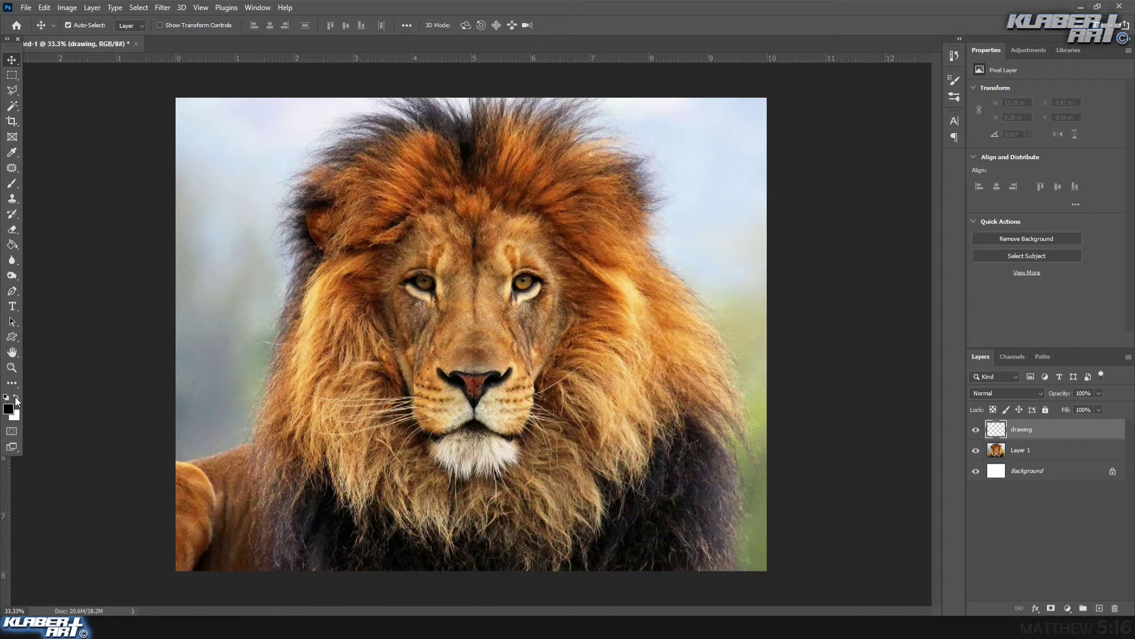
click(8, 189)
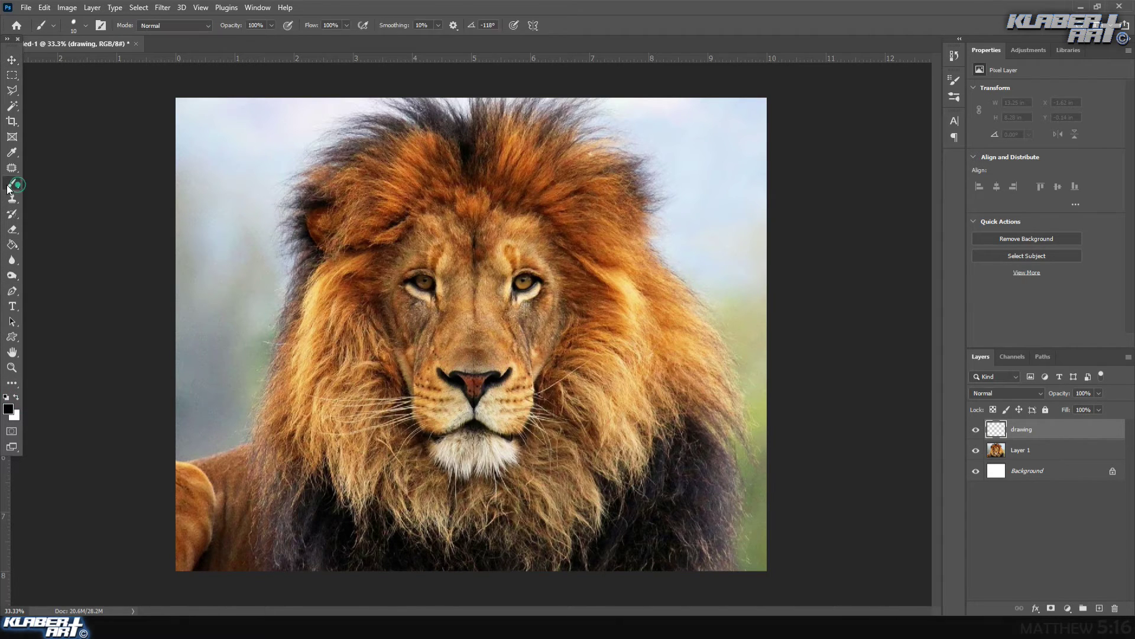
click(62, 182)
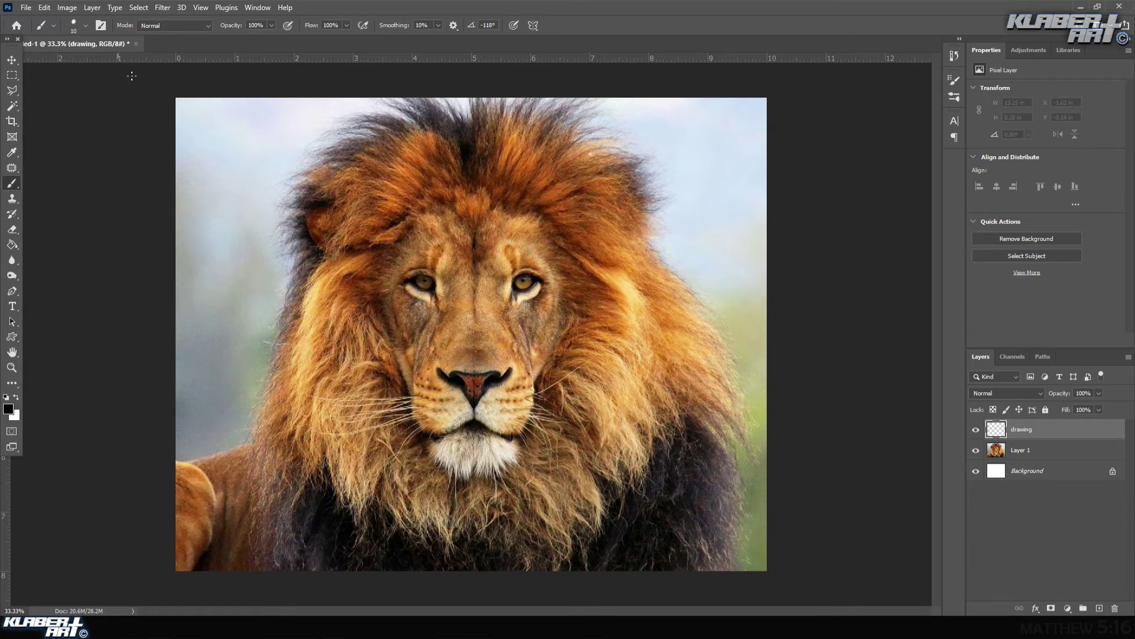
click(76, 26)
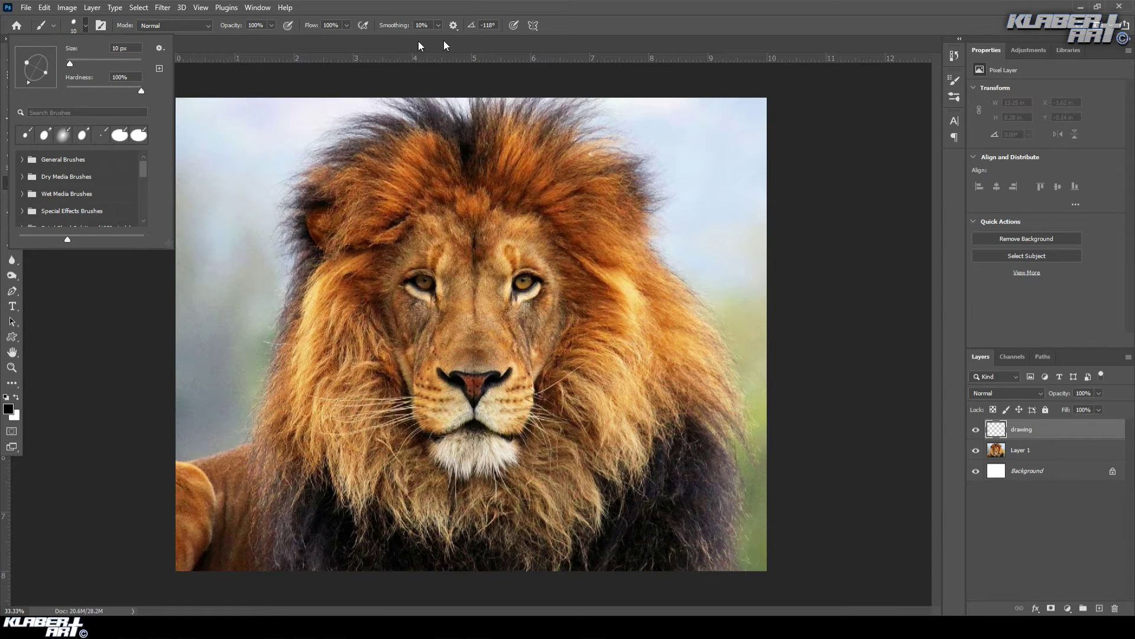
click(513, 27)
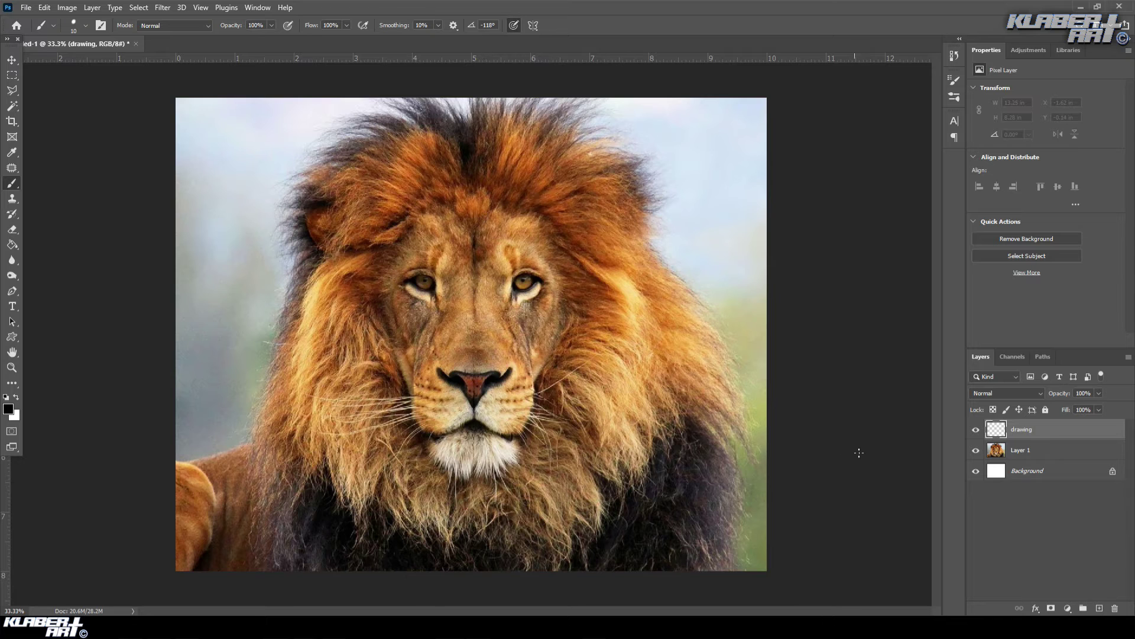
Turn on vertical paint symmetry with the axis in the middle of the canvas.
click(534, 26)
click(562, 69)
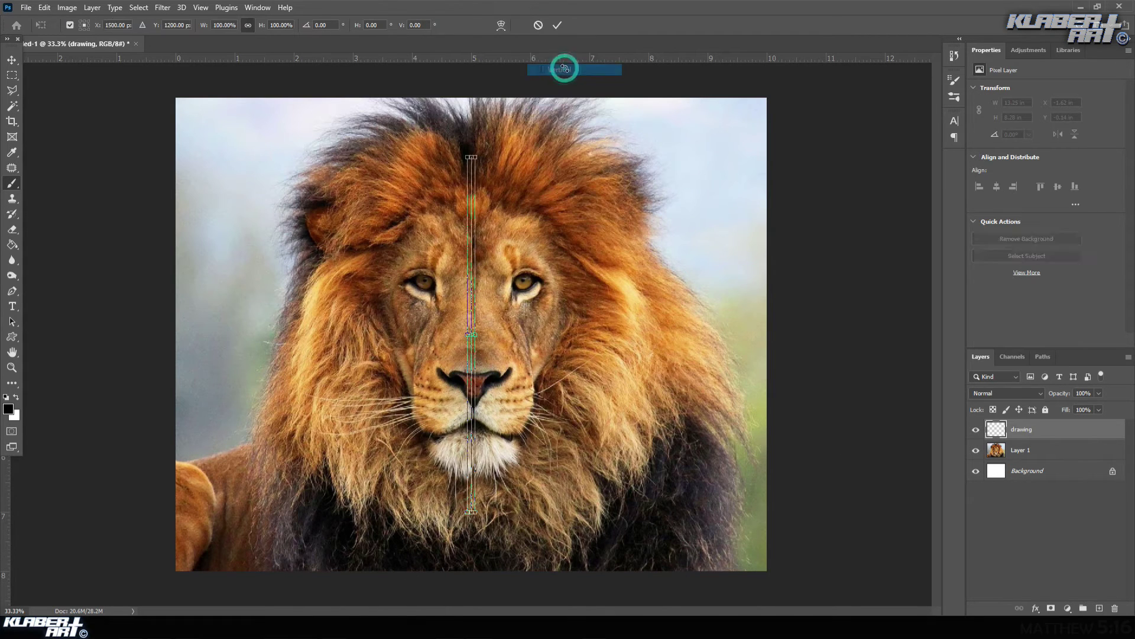
key(Return)
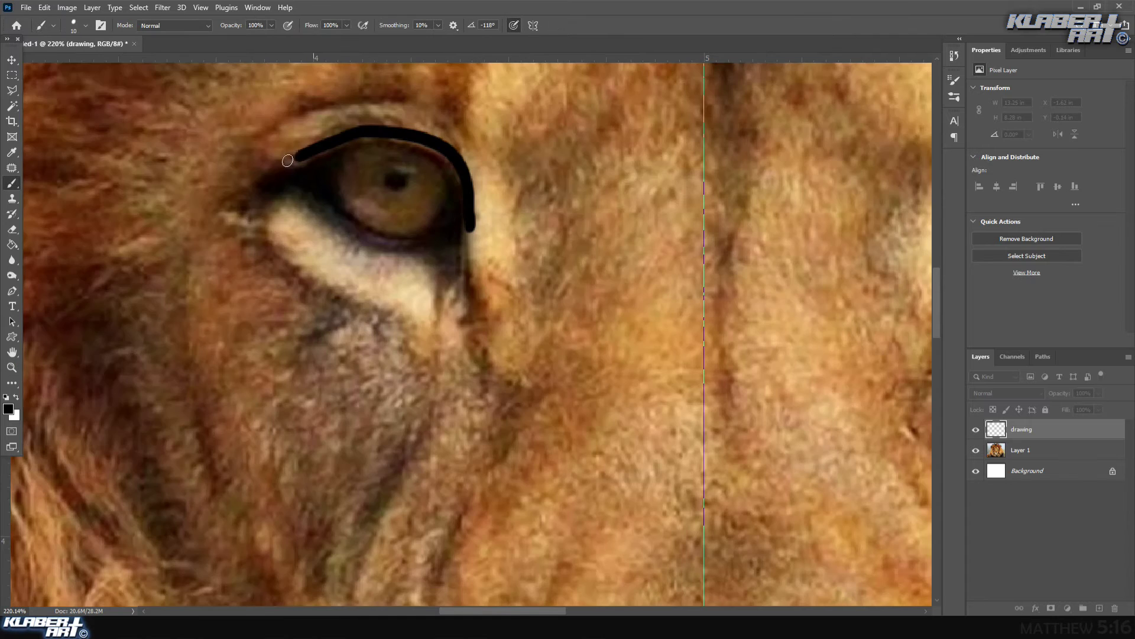
Trace the lion's eyes, nose bridge and nose on the drawing layer with black mirrored strokes.
drag(242, 198, 471, 225)
mouse_move(445, 180)
mouse_down()
mouse_move(389, 151)
mouse_move(361, 195)
mouse_move(402, 171)
mouse_up()
drag(246, 198, 278, 278)
scroll(378, 266, up, 2)
mouse_move(568, 390)
mouse_down()
mouse_move(186, 174)
mouse_move(81, 320)
mouse_up()
mouse_move(567, 391)
mouse_down()
mouse_move(557, 160)
mouse_move(694, 598)
mouse_move(569, 177)
mouse_up()
mouse_move(342, 153)
mouse_down()
mouse_move(499, 296)
mouse_move(570, 394)
mouse_up()
drag(569, 303, 456, 194)
scroll(570, 296, down, 3)
mouse_move(570, 248)
mouse_down()
mouse_move(570, 322)
mouse_move(355, 369)
mouse_up()
scroll(473, 296, down, 2)
Trace the mouth line and the long whiskers on the muzzle with mirrored strokes.
scroll(473, 296, left, 4)
drag(591, 305, 541, 360)
mouse_move(571, 242)
mouse_down()
mouse_move(349, 304)
mouse_move(579, 195)
mouse_up()
scroll(473, 295, left, 3)
drag(514, 260, 727, 153)
drag(381, 266, 35, 295)
scroll(473, 296, left, 3)
scroll(473, 295, up, 2)
drag(810, 260, 177, 278)
mouse_move(591, 278)
mouse_down()
mouse_move(828, 219)
mouse_move(77, 240)
mouse_move(857, 242)
mouse_up()
Check the line art without the photo, and outline the jagged cheek fur around the eyes.
scroll(473, 295, right, 3)
scroll(473, 295, up, 2)
click(976, 450)
click(976, 450)
scroll(473, 295, up, 2)
key(ctrl+minus)
key(ctrl+minus)
key(ctrl+minus)
key(ctrl+minus)
drag(452, 206, 512, 353)
mouse_move(455, 204)
mouse_down()
mouse_move(378, 244)
mouse_move(438, 73)
mouse_up()
scroll(473, 295, up, 2)
mouse_move(379, 150)
mouse_down()
mouse_move(503, 157)
mouse_move(467, 275)
mouse_up()
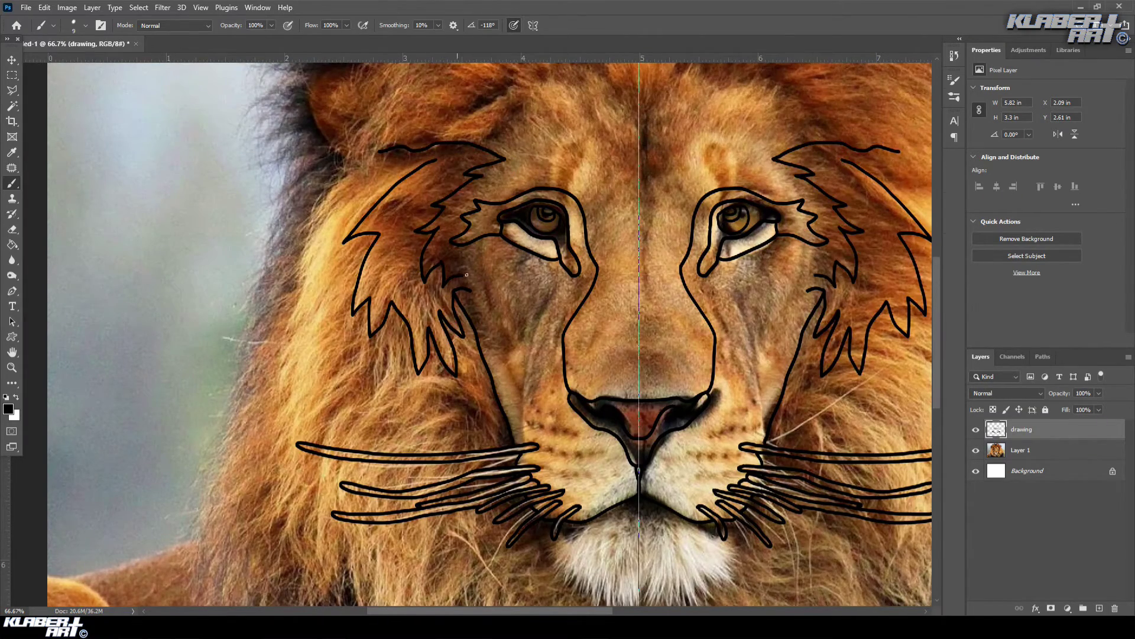
Outline the chin beard below the mouth with short jagged fur strokes.
scroll(466, 274, down, 5)
mouse_move(503, 384)
mouse_down()
mouse_move(532, 444)
mouse_move(594, 491)
mouse_up()
drag(510, 382, 595, 368)
scroll(511, 382, up, 5)
Trace the outer side of the mane and its pointed lower edge across the chest.
drag(283, 151, 155, 399)
scroll(258, 203, right, 2)
scroll(155, 399, down, 7)
drag(155, 296, 139, 456)
drag(331, 390, 357, 452)
scroll(414, 296, up, 8)
scroll(414, 295, left, 1)
Draw the cheek lines beside the muzzle and trace the ears and the upper mane outline.
mouse_move(452, 236)
mouse_down()
mouse_move(521, 296)
mouse_move(485, 444)
mouse_up()
mouse_move(491, 277)
mouse_down()
mouse_move(450, 394)
mouse_move(436, 352)
mouse_up()
scroll(436, 351, up, 6)
drag(272, 302, 325, 334)
mouse_move(300, 388)
mouse_down()
mouse_move(264, 333)
mouse_move(245, 233)
mouse_move(279, 164)
mouse_move(503, 83)
mouse_up()
scroll(503, 177, up, 3)
drag(494, 177, 611, 128)
scroll(532, 236, down, 3)
scroll(533, 236, right, 1)
Trace the forehead fur peaks and draw a rounded inner loop down the nose bridge.
mouse_move(587, 304)
mouse_down()
mouse_move(533, 255)
mouse_move(449, 307)
mouse_up()
drag(586, 177, 379, 307)
scroll(473, 266, up, 3)
drag(548, 181, 492, 265)
scroll(473, 267, down, 6)
mouse_move(549, 151)
mouse_down()
mouse_move(510, 324)
mouse_move(482, 387)
mouse_up()
Switch to an oval brush tip and stamp the rows of whisker spots on both sides of the muzzle.
click(73, 24)
click(493, 448)
click(460, 442)
key(bracketleft)
click(476, 467)
click(491, 467)
click(505, 465)
click(599, 465)
click(612, 467)
click(627, 468)
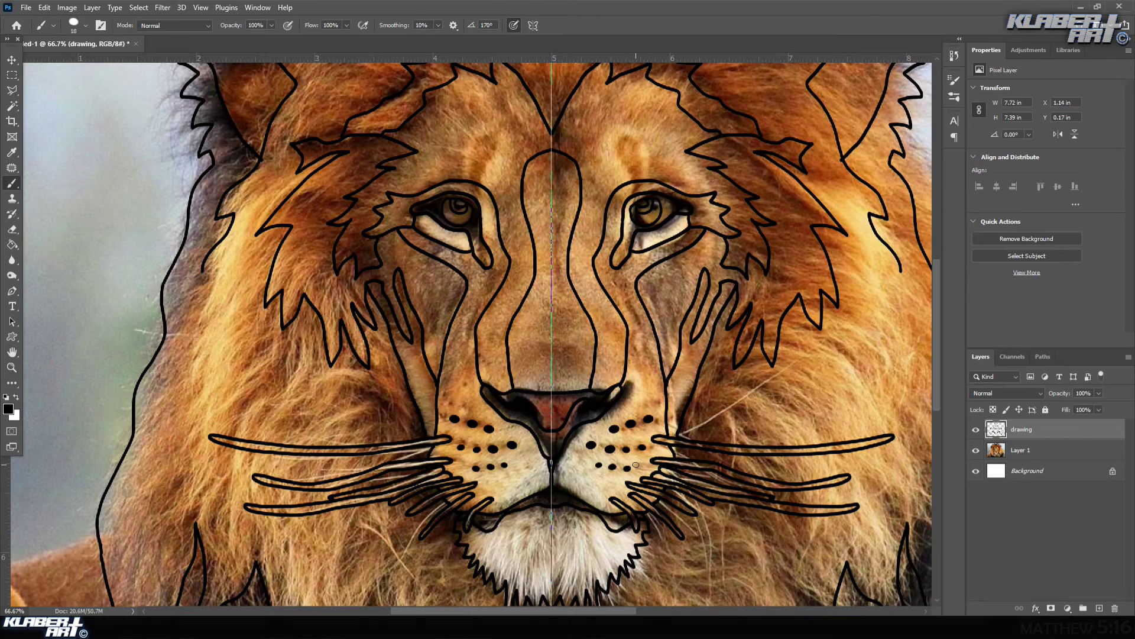
Reduce the brush size, draw the back line from the mane to the canvas edge, and hide the lion photo layer.
scroll(636, 465, down, 4)
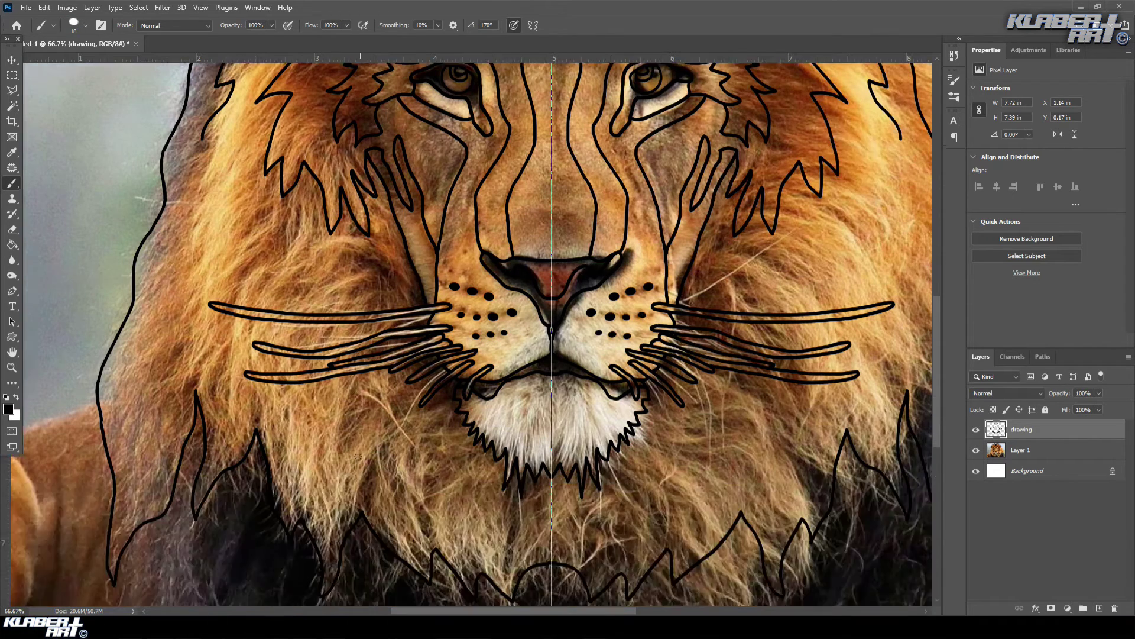
scroll(473, 355, down, 3)
scroll(473, 355, left, 5)
drag(267, 291, 131, 398)
click(44, 7)
click(54, 19)
click(86, 25)
drag(71, 63, 69, 63)
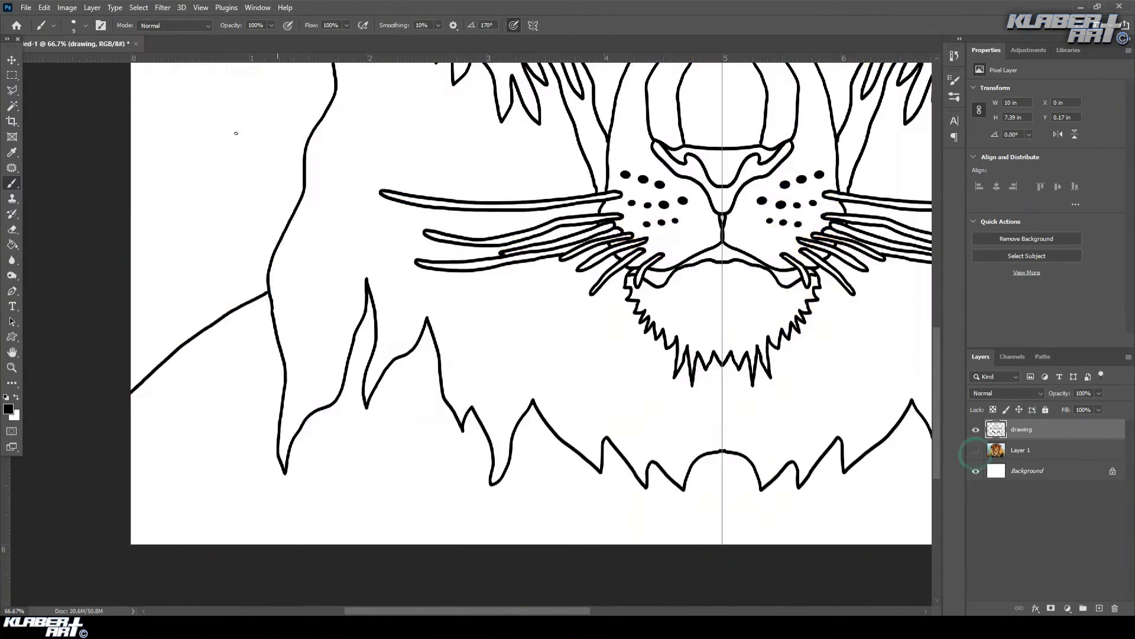
key(ctrl+0)
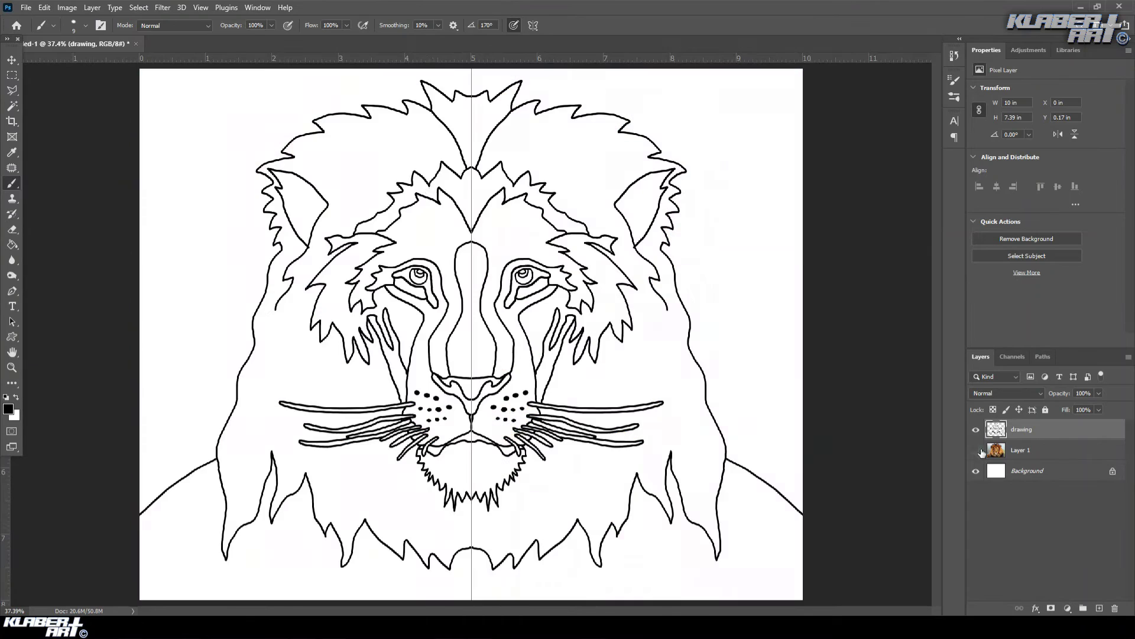
Add decorative stripes on the forehead and brows, and hair lines inside the chin beard.
drag(473, 148, 514, 149)
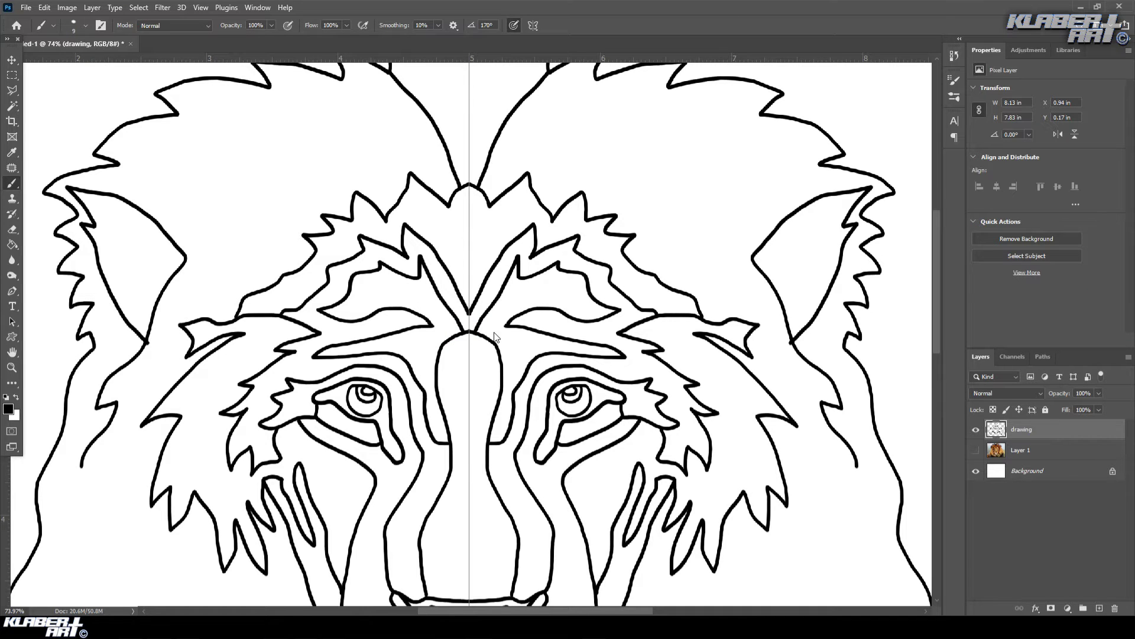
drag(457, 240, 440, 284)
scroll(467, 331, down, 5)
mouse_move(476, 408)
mouse_down()
mouse_move(503, 494)
mouse_move(535, 491)
mouse_move(556, 464)
mouse_up()
scroll(467, 331, up, 3)
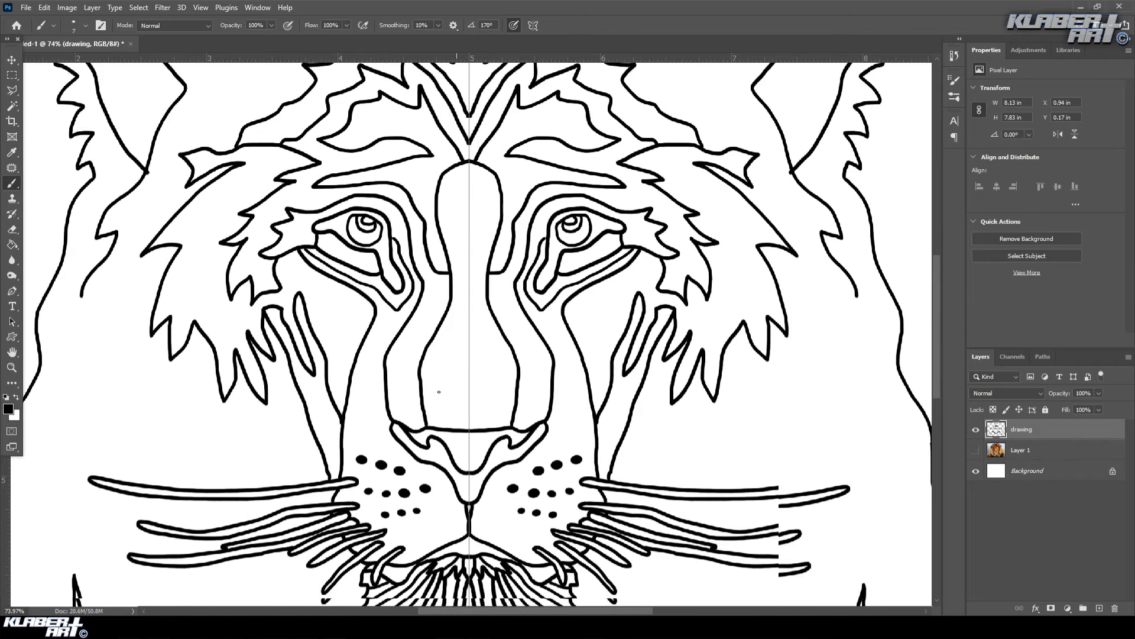
Fill the under-eye areas, muzzle, cheek fur and crown with smaller decorative lines and stripes.
mouse_move(347, 243)
mouse_down()
mouse_move(305, 219)
mouse_move(364, 278)
mouse_up()
drag(361, 425, 452, 437)
scroll(468, 331, up, 3)
drag(278, 195, 207, 240)
drag(248, 237, 189, 346)
drag(302, 153, 177, 331)
scroll(376, 217, up, 4)
drag(413, 165, 452, 251)
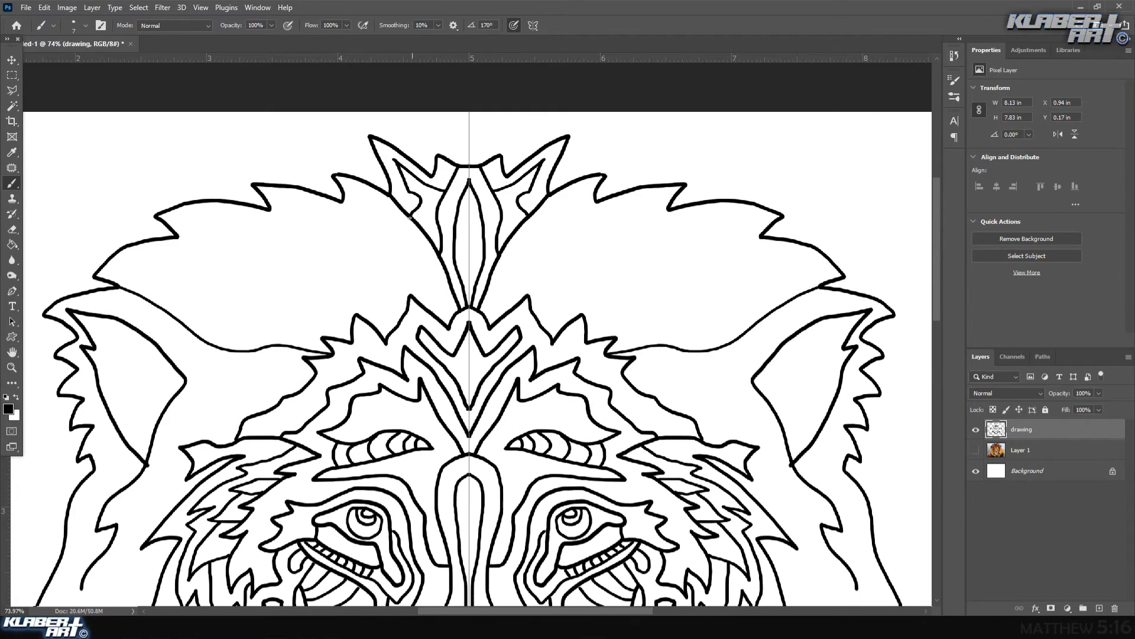
Divide the top of the mane, the ears and the nose bridge with curved pattern lines.
drag(449, 196, 154, 308)
drag(346, 183, 275, 222)
scroll(375, 198, down, 4)
drag(105, 369, 207, 259)
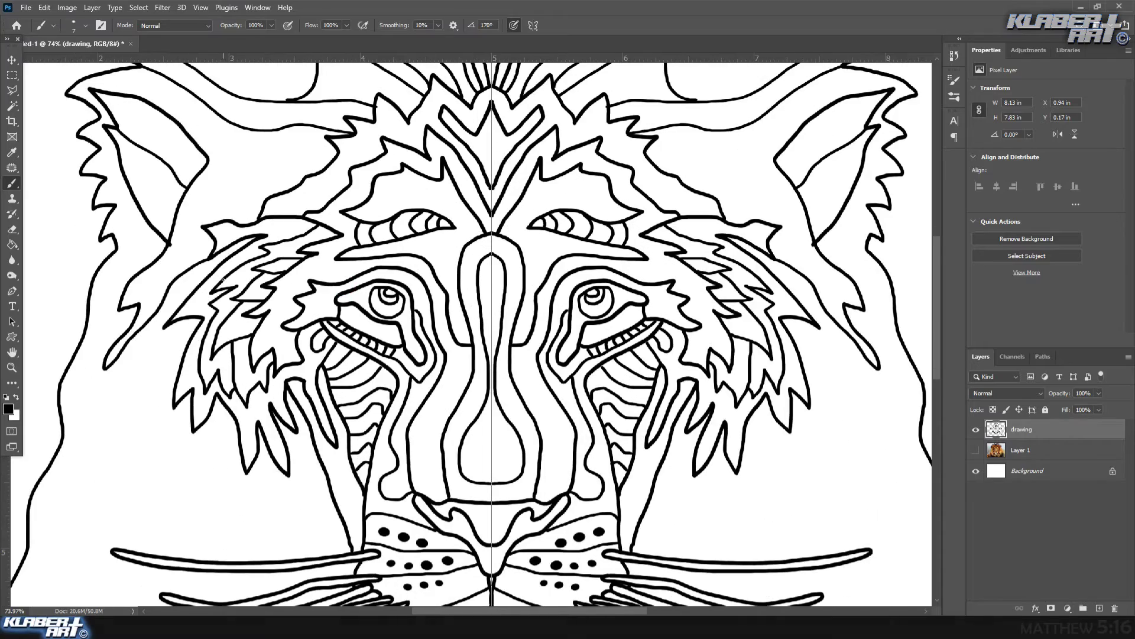
drag(447, 376, 417, 473)
Compare the drawing with the lion photo and add flowing contour lines to the chest and lower mane.
click(976, 450)
scroll(473, 331, down, 5)
scroll(473, 331, left, 3)
click(976, 450)
drag(552, 538, 225, 414)
scroll(432, 355, up, 4)
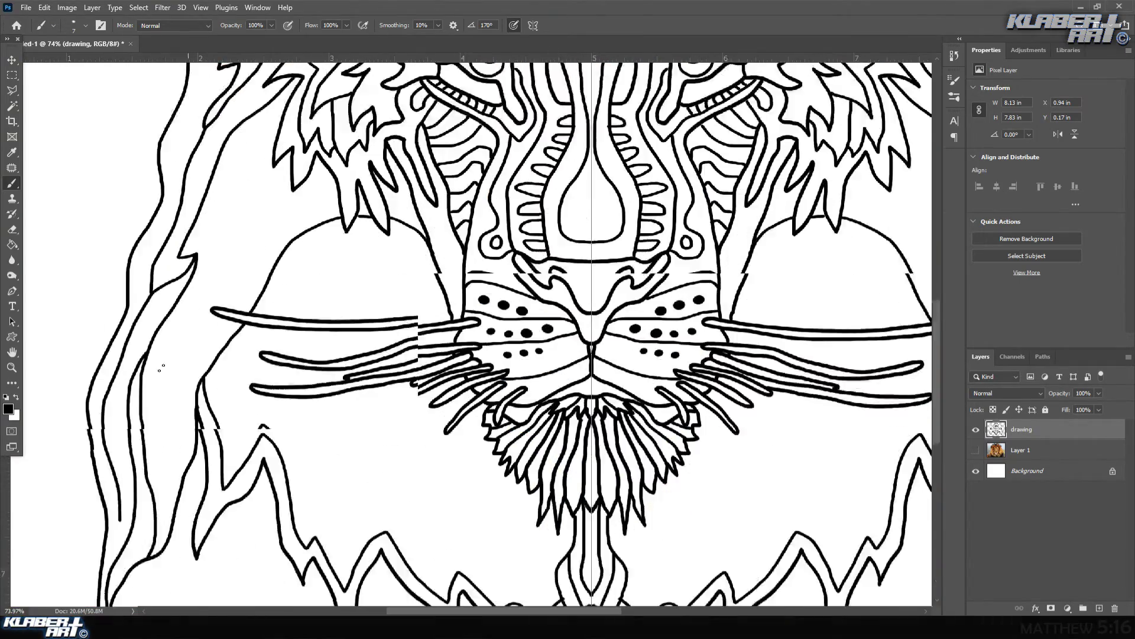
Fill the side and lower mane with long curved bands running around the cheeks and down to the chest.
drag(431, 175, 275, 290)
drag(266, 172, 220, 260)
scroll(432, 266, down, 5)
mouse_move(443, 355)
mouse_down()
mouse_move(371, 376)
mouse_move(328, 405)
mouse_up()
drag(283, 195, 171, 532)
drag(331, 249, 249, 304)
scroll(473, 331, down, 3)
drag(473, 394, 390, 532)
scroll(474, 331, up, 1)
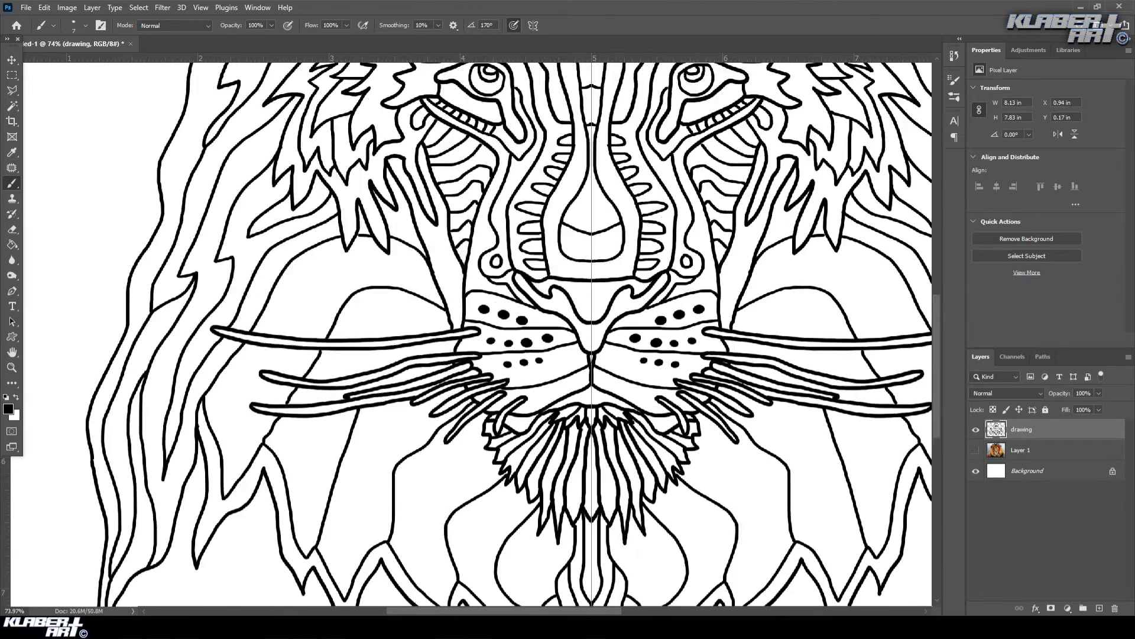
Extend the pattern into the empty background around the mane with flame and petal shapes reaching the canvas edges.
key(ctrl+0)
mouse_move(404, 577)
mouse_down()
mouse_move(272, 520)
mouse_move(207, 597)
mouse_up()
drag(378, 148, 325, 169)
drag(384, 127, 361, 136)
mouse_move(278, 231)
mouse_down()
mouse_move(201, 308)
mouse_move(166, 455)
mouse_up()
drag(225, 455, 157, 526)
mouse_move(405, 95)
mouse_down()
mouse_move(405, 67)
mouse_move(381, 83)
mouse_up()
drag(331, 106, 174, 154)
drag(255, 246, 150, 317)
mouse_move(348, 68)
mouse_down()
mouse_move(269, 115)
mouse_move(171, 145)
mouse_up()
drag(222, 532, 157, 600)
drag(204, 234, 140, 263)
drag(219, 151, 141, 201)
Add inner contour lines inside the background petals and the remaining open areas of the mane.
scroll(214, 140, up, 3)
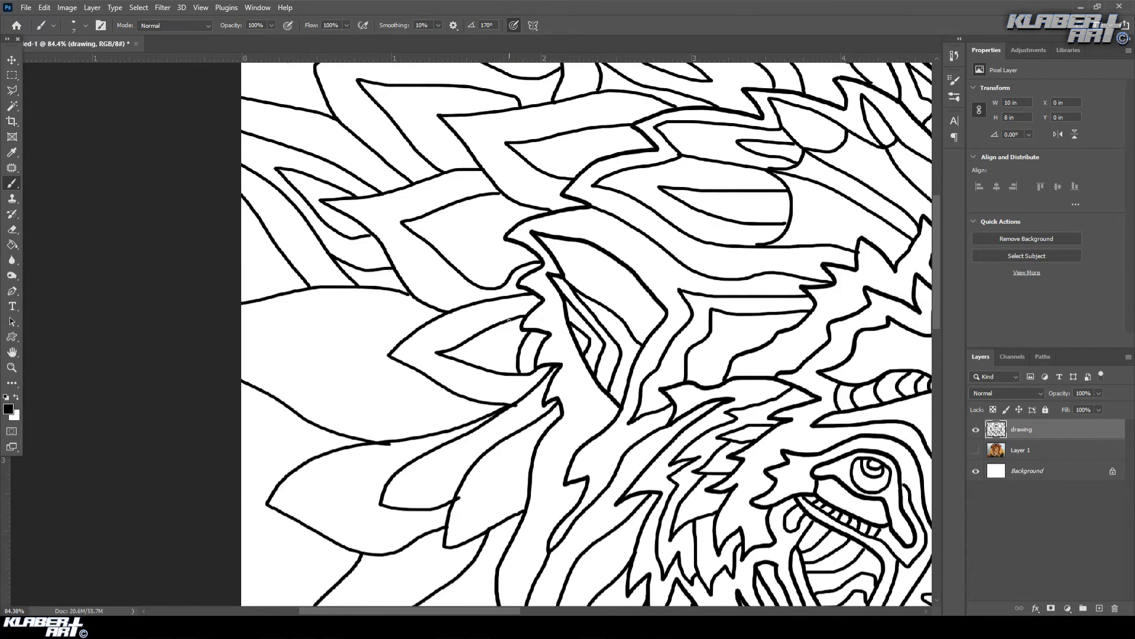
scroll(501, 361, up, 1)
drag(501, 360, 461, 124)
drag(532, 414, 532, 343)
drag(562, 473, 562, 296)
mouse_move(529, 505)
mouse_down()
mouse_move(570, 358)
mouse_move(201, 366)
mouse_move(340, 532)
mouse_up()
drag(527, 247, 507, 309)
drag(414, 324, 391, 382)
drag(365, 323, 395, 404)
drag(472, 476, 492, 381)
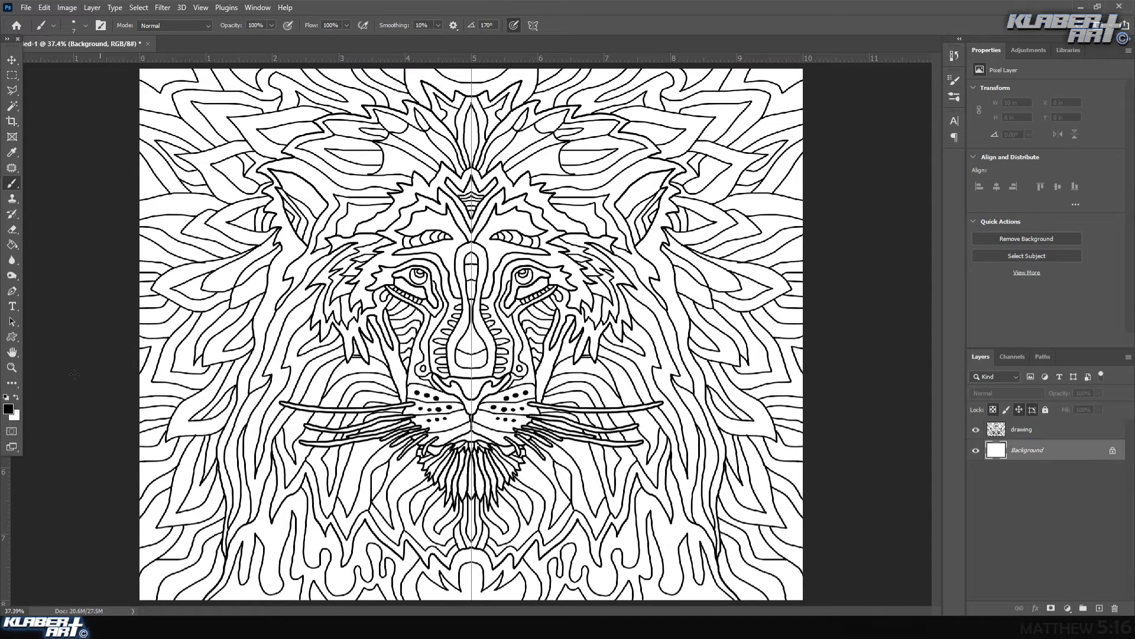
Choose the Paint Bucket tool, undo the deletion of the lion photo layer and make that layer visible.
click(12, 244)
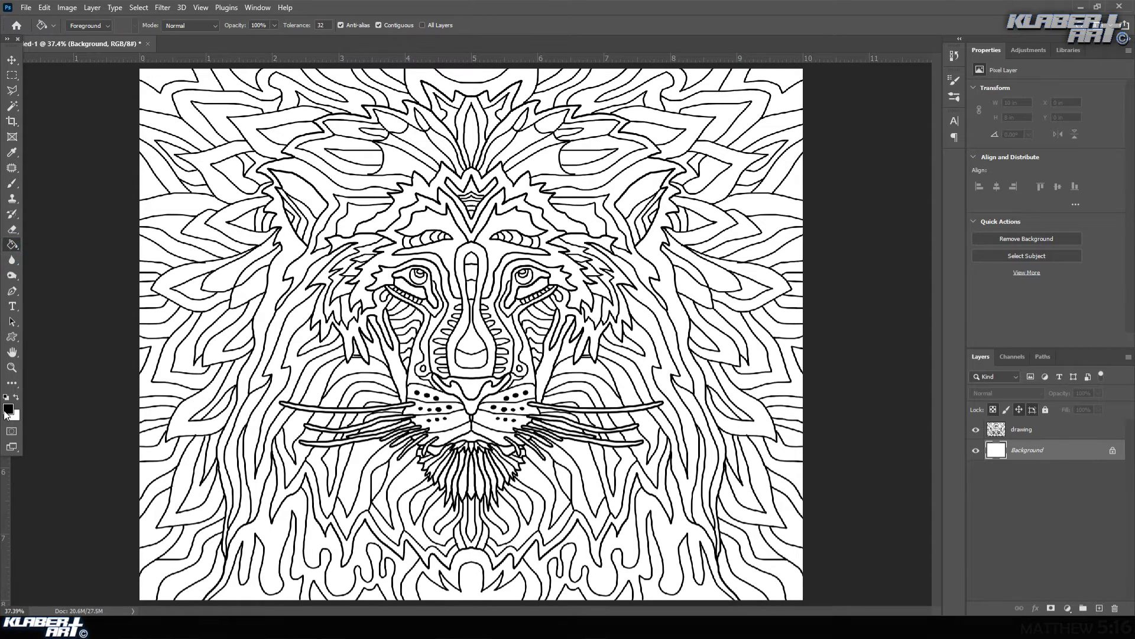
click(7, 410)
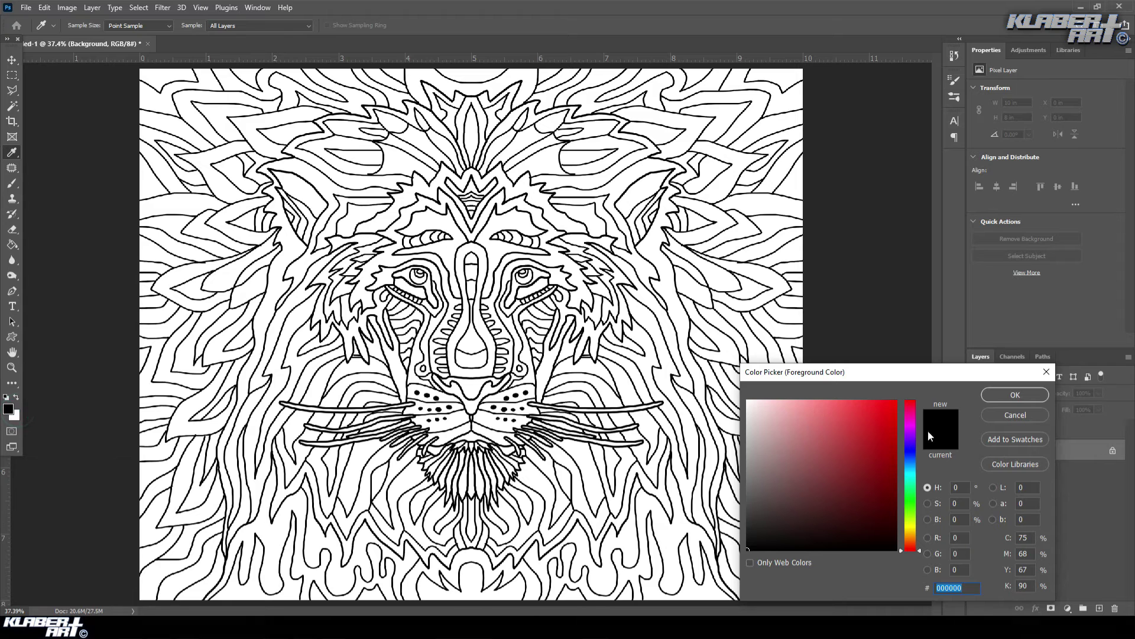
click(991, 417)
click(44, 7)
click(62, 19)
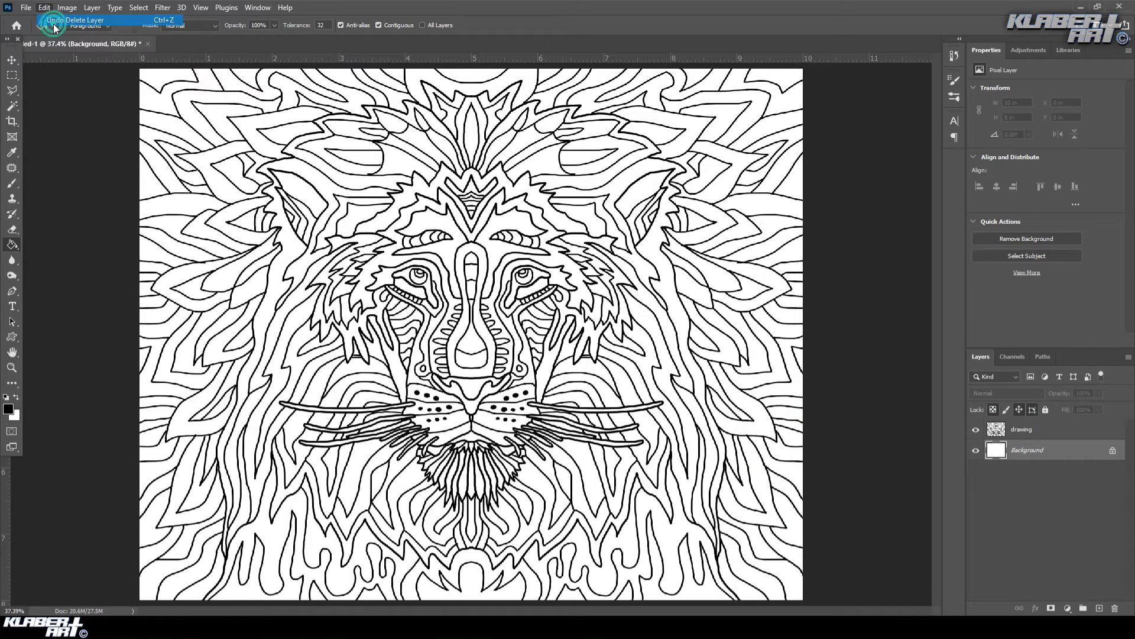
click(975, 451)
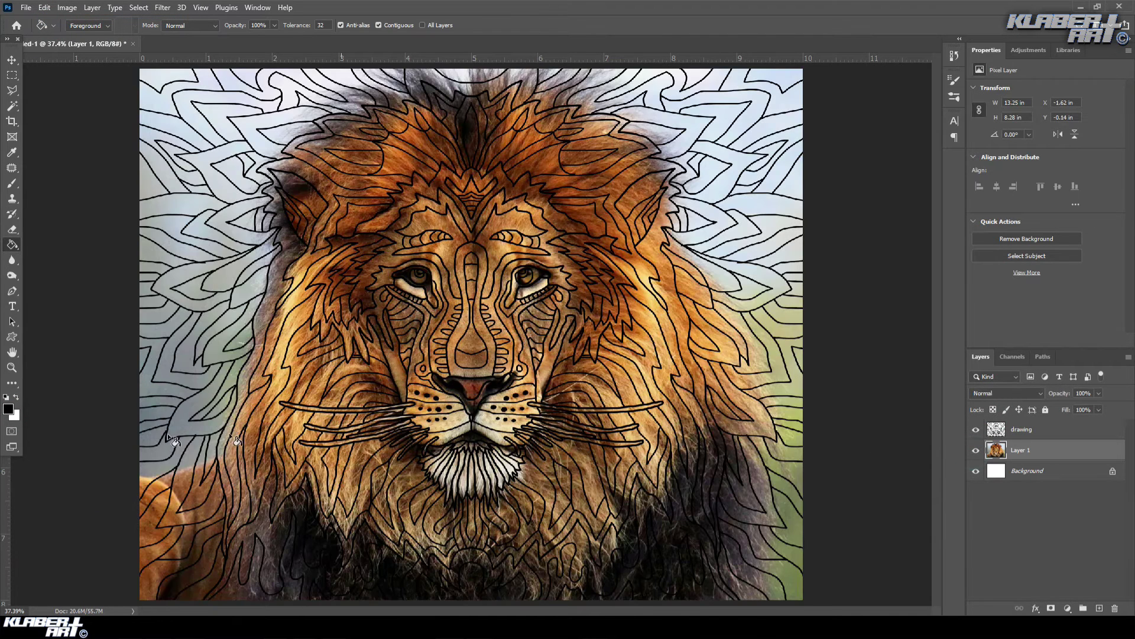
Sample a light beige from the photo's muzzle as foreground colour and fill the upper lip on the drawing layer.
click(9, 409)
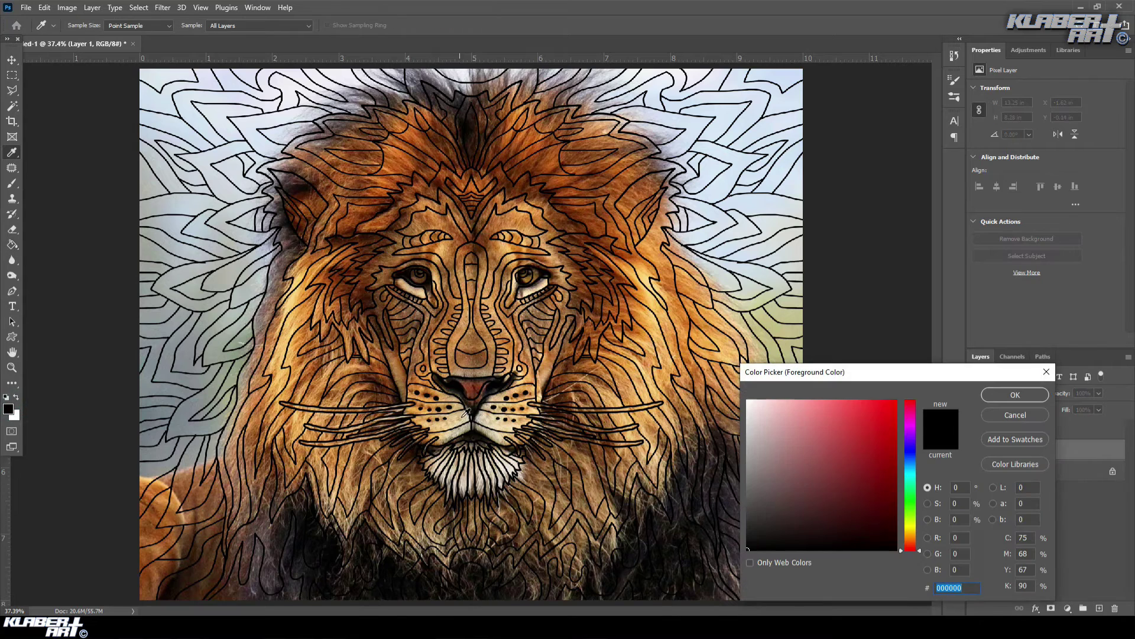
click(467, 423)
click(1015, 394)
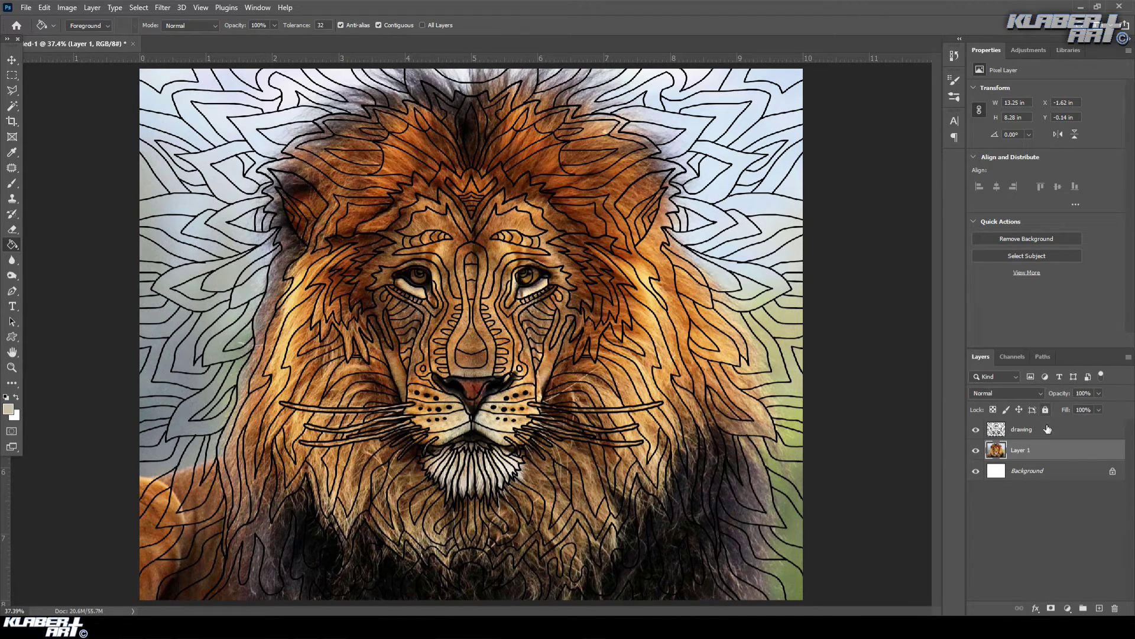
click(1047, 428)
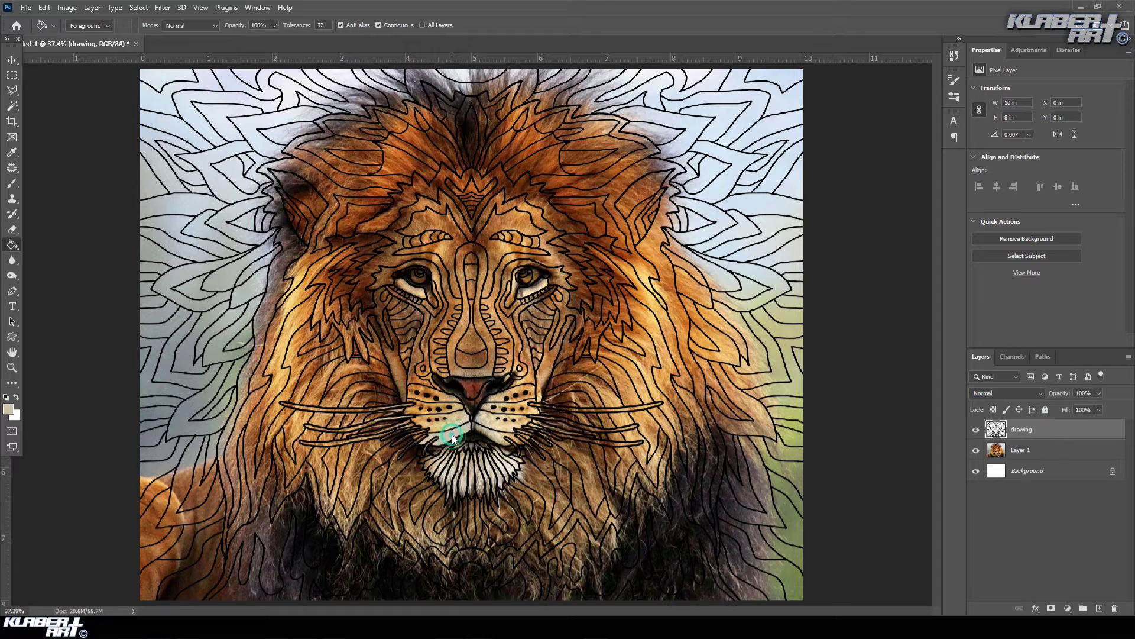
click(426, 440)
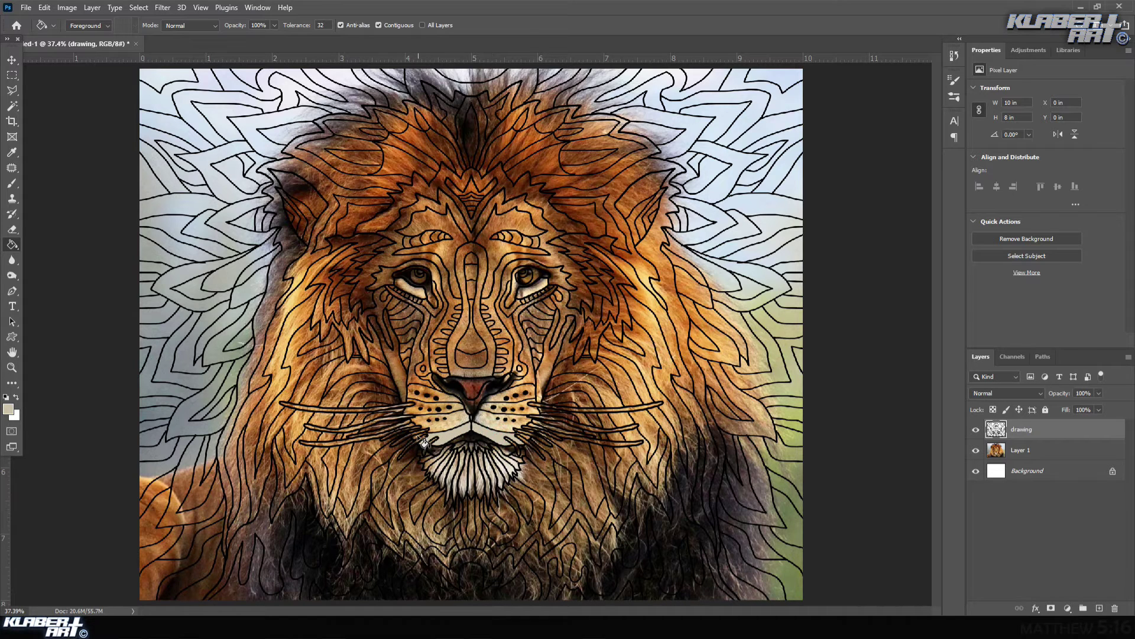
Hide the lion photo layer and fill the leftover upper-lip gaps beside the whiskers on both sides with the beige.
click(17, 367)
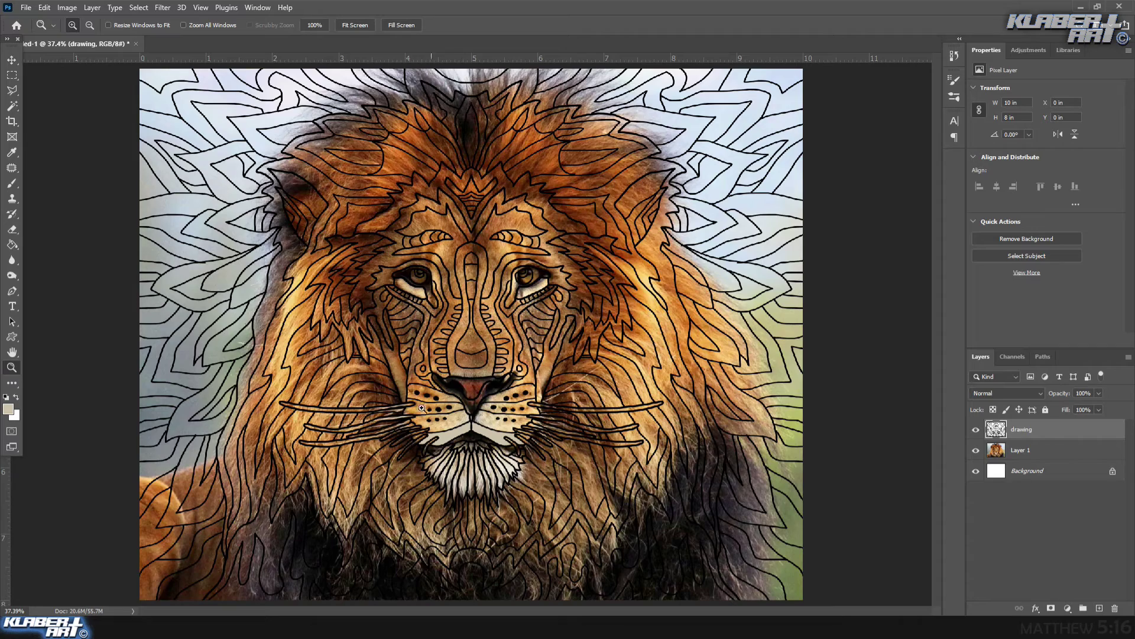
drag(349, 263, 668, 550)
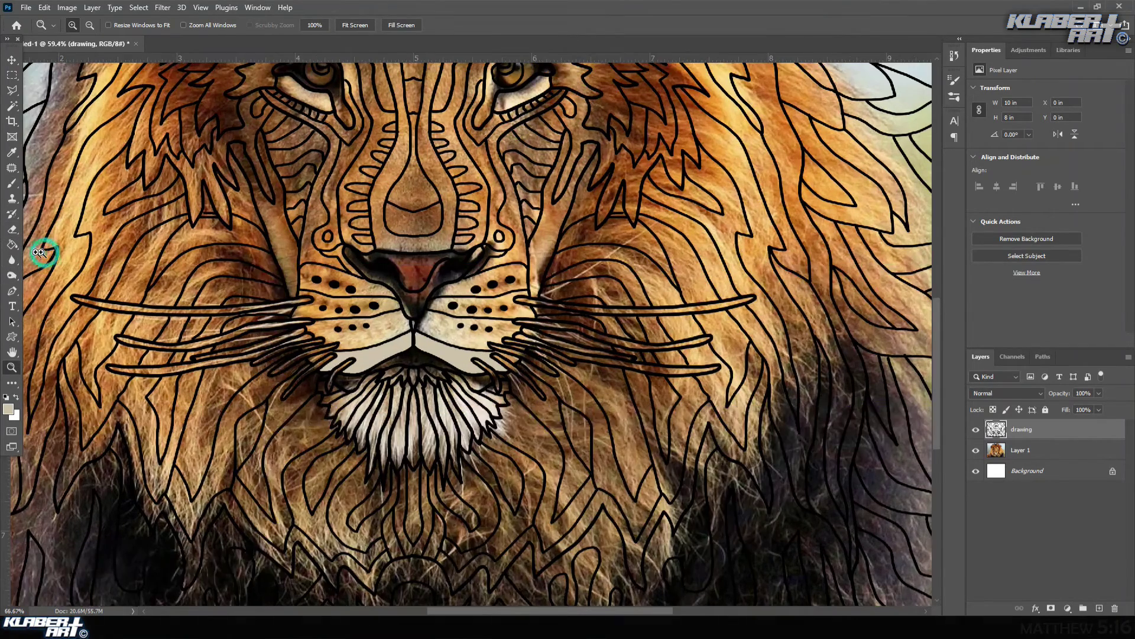
click(45, 253)
click(16, 248)
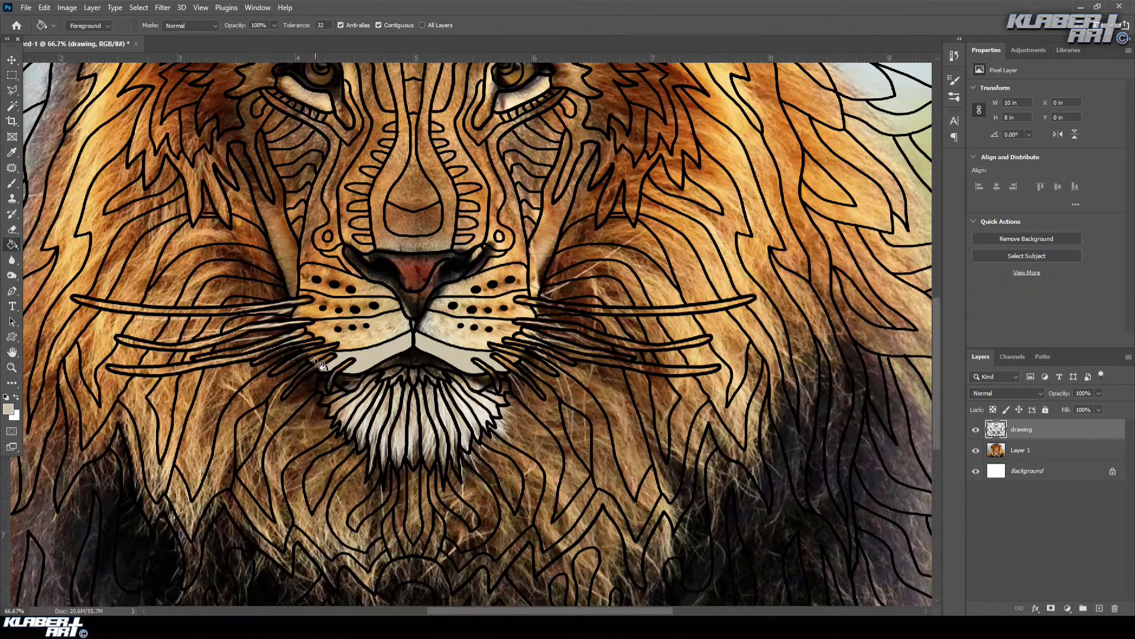
click(976, 451)
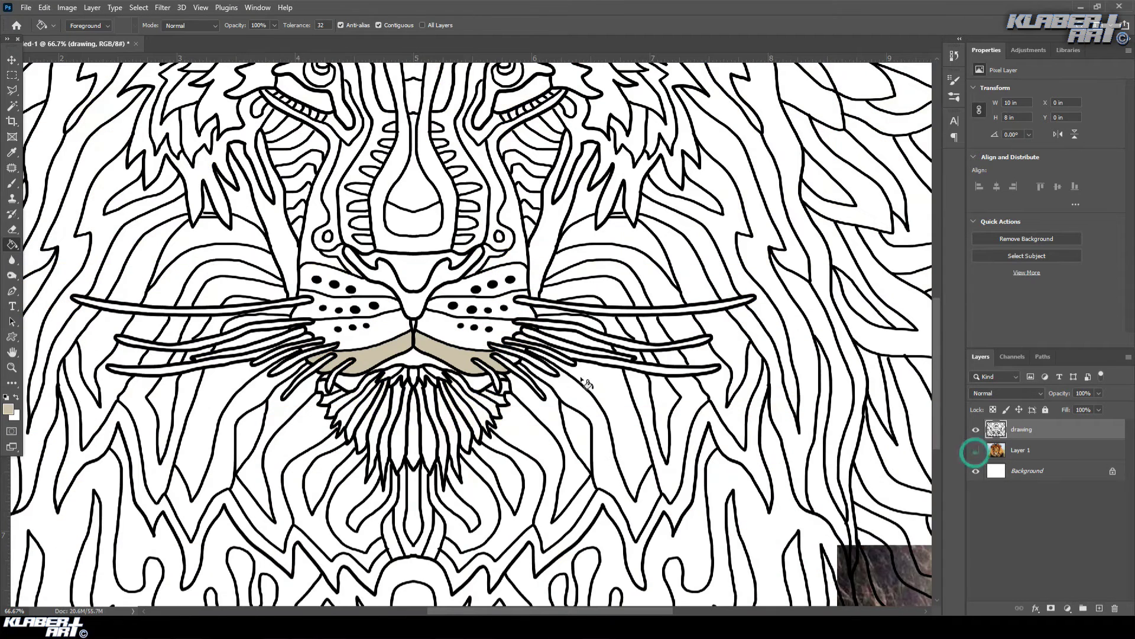
click(313, 355)
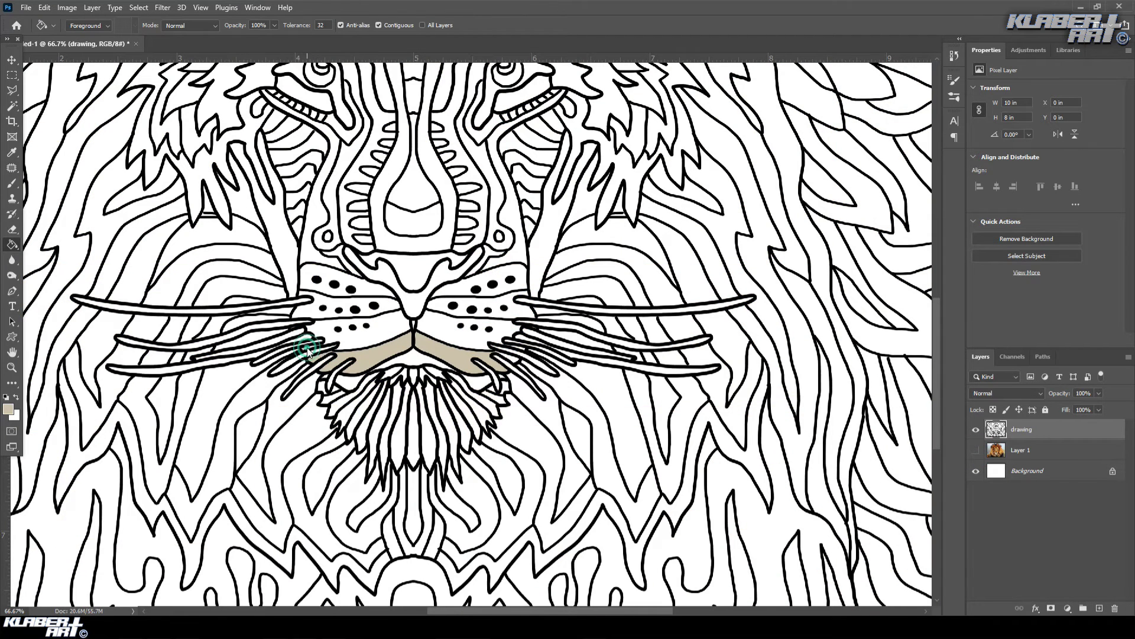
click(517, 350)
key(ctrl+z)
click(519, 350)
Set the foreground colour to the lighter beige ebdec5 and fill the lower whisker-pad sections on both sides of the muzzle.
click(8, 409)
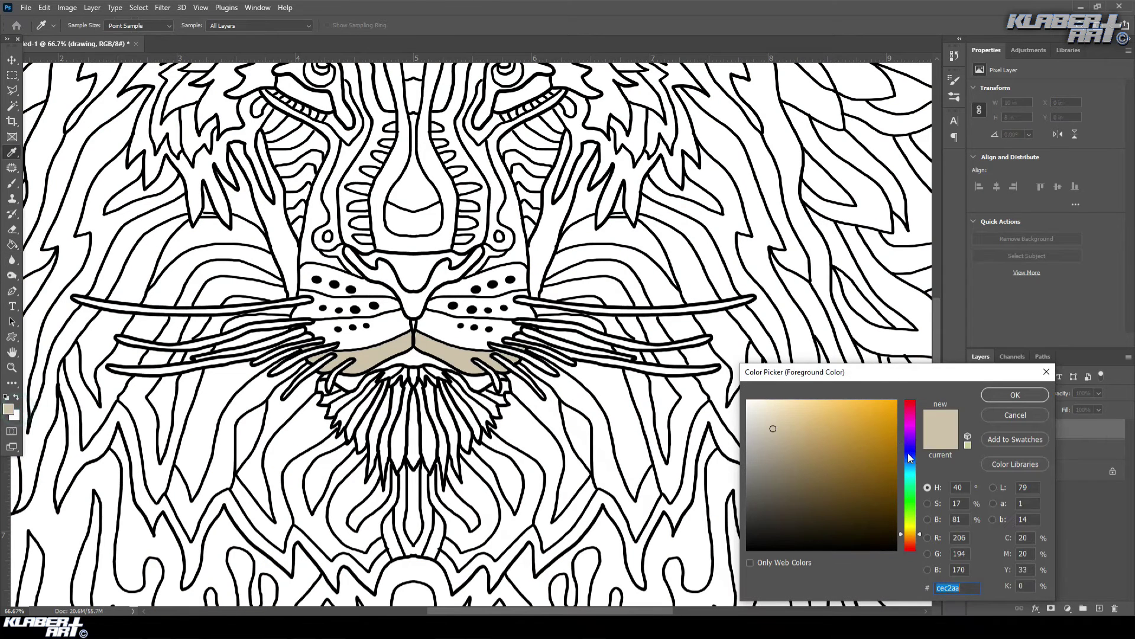
click(771, 411)
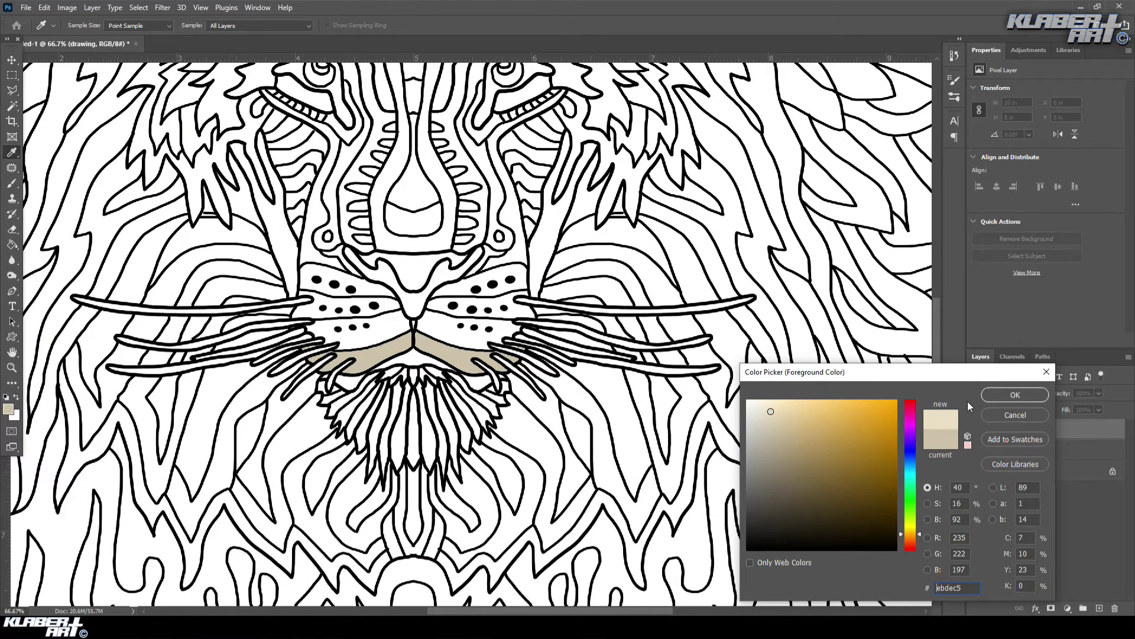
click(1015, 395)
click(379, 330)
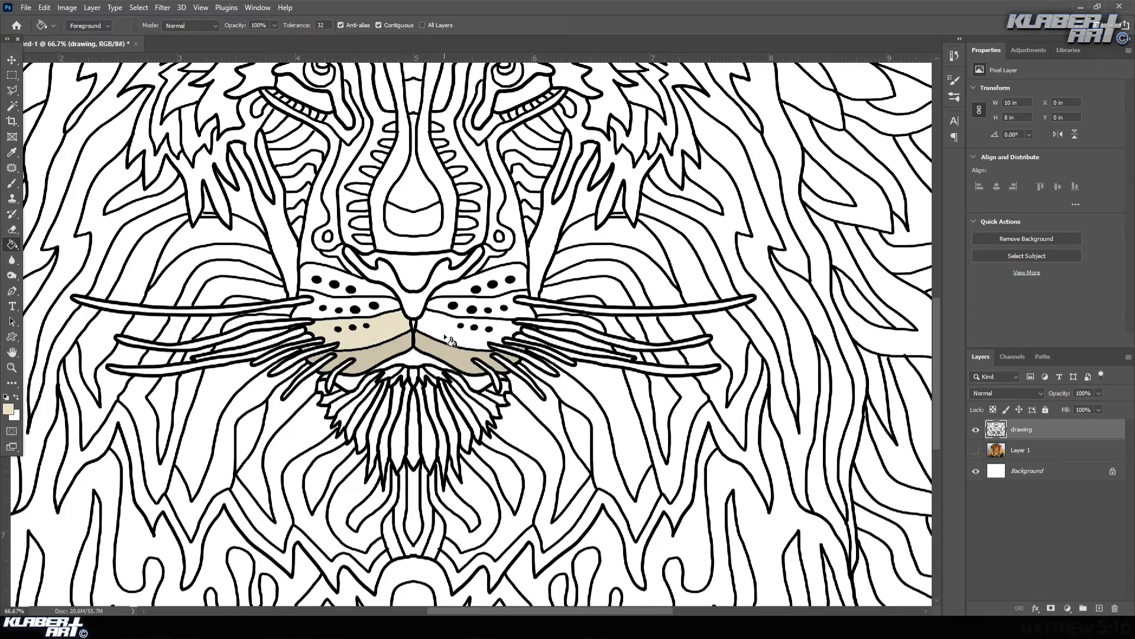
Pick a paler cream foreground colour and fill the middle whisker-pad bands on both sides of the muzzle.
click(9, 409)
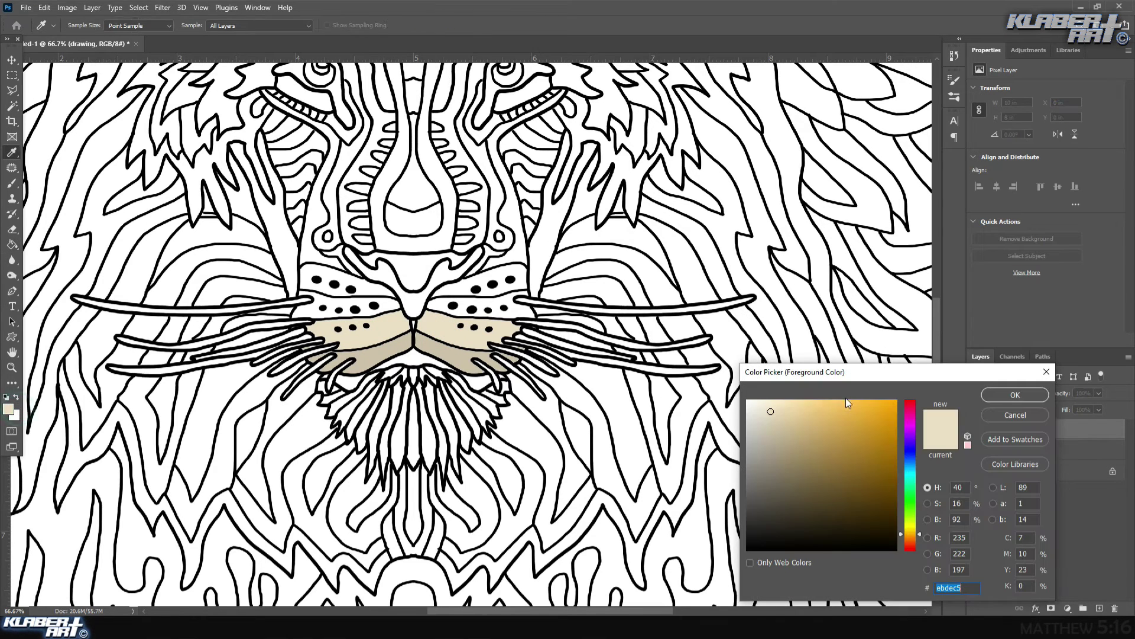
click(762, 401)
click(1006, 394)
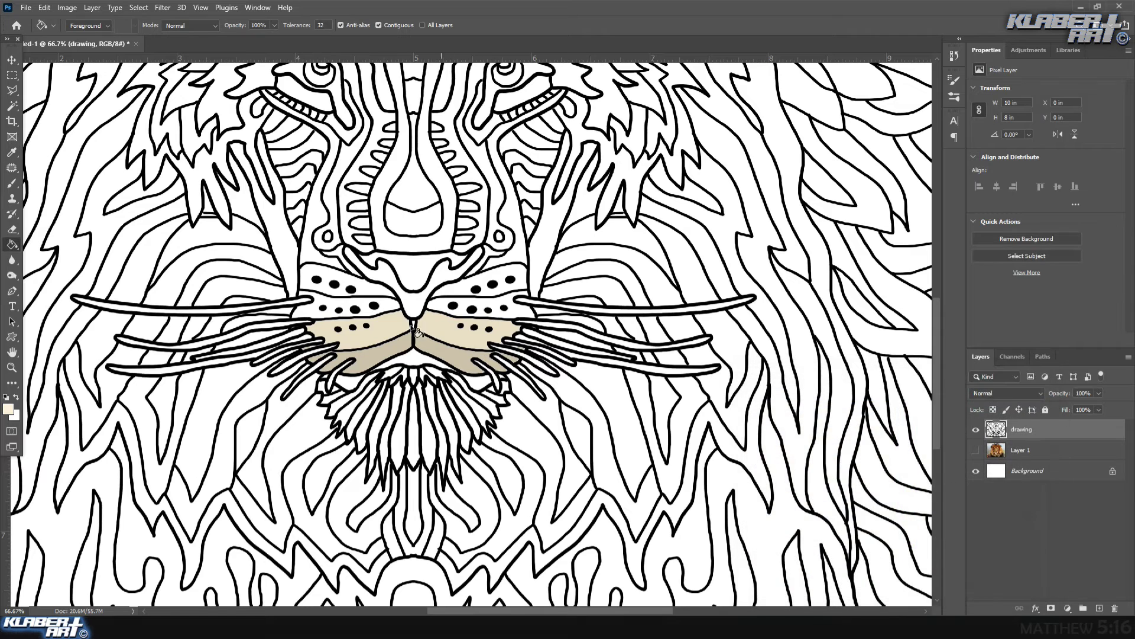
click(400, 313)
click(442, 311)
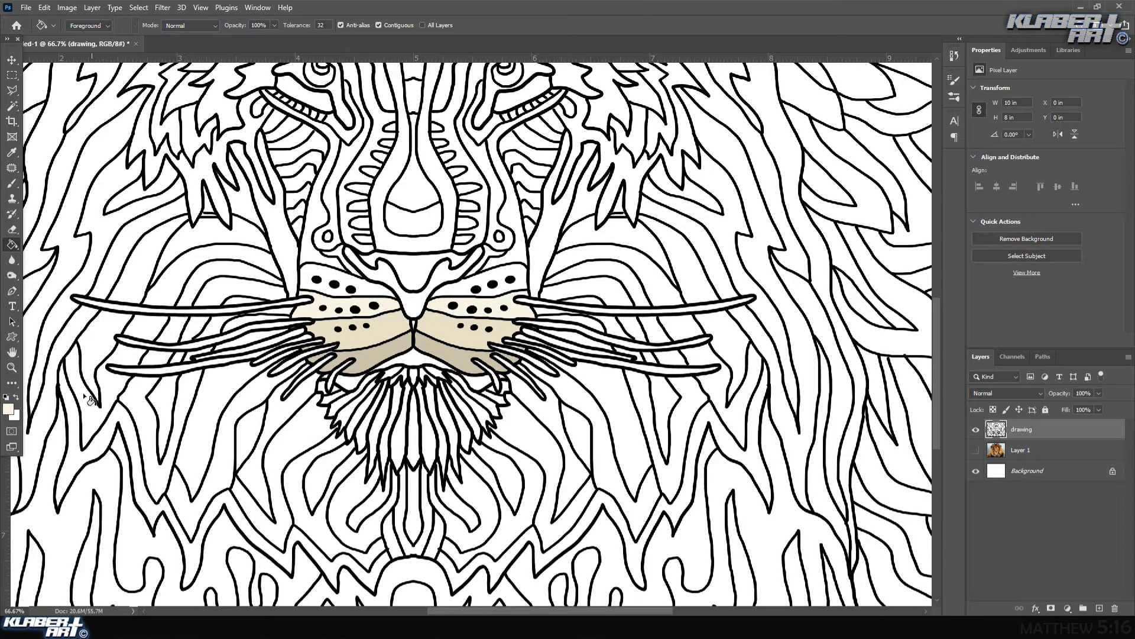
Sample the beige of the lower whisker pads and fill the uppermost whisker-pad bands on both sides with it.
click(10, 414)
click(393, 326)
click(991, 395)
click(372, 289)
click(465, 294)
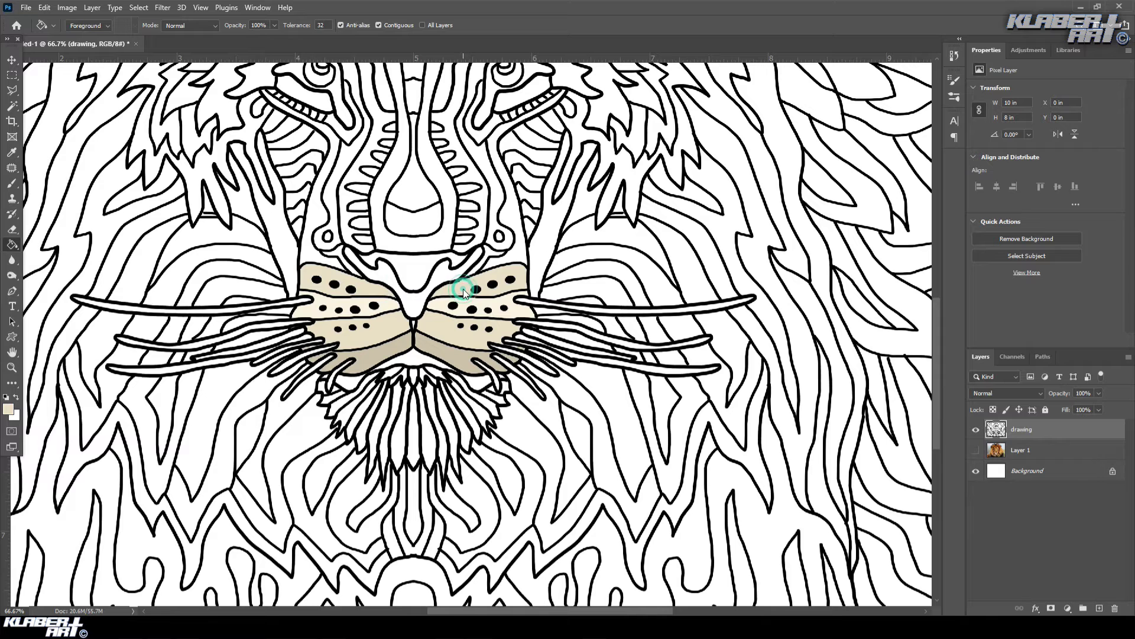
Set the foreground colour to the very dark violet 080016 and fill the mouth opening and both mouth corners.
click(975, 450)
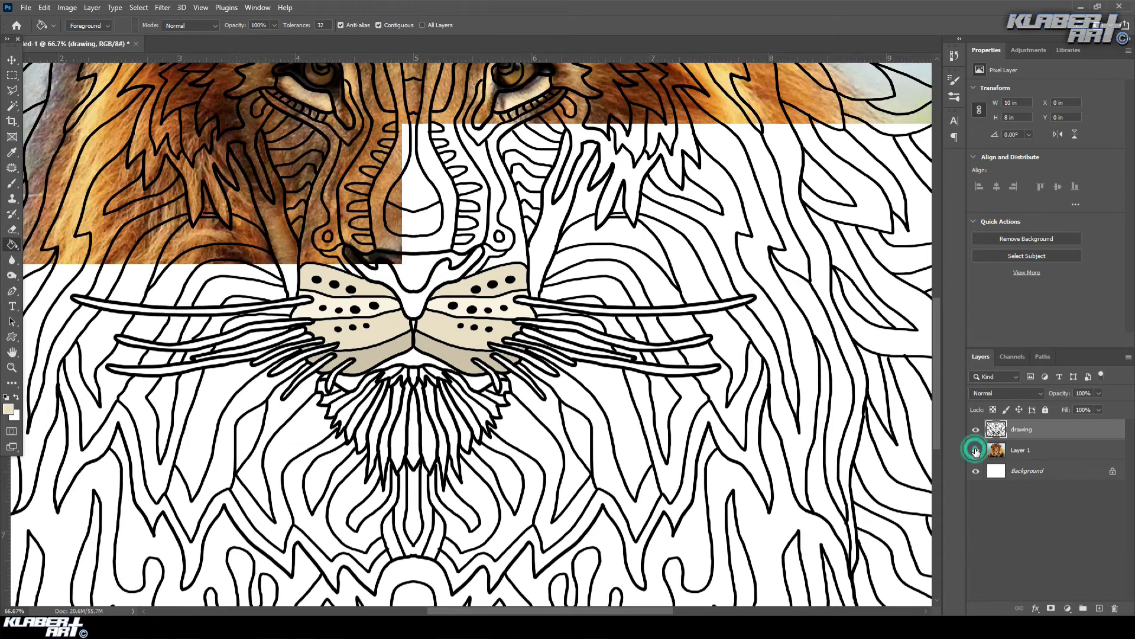
click(976, 450)
click(6, 397)
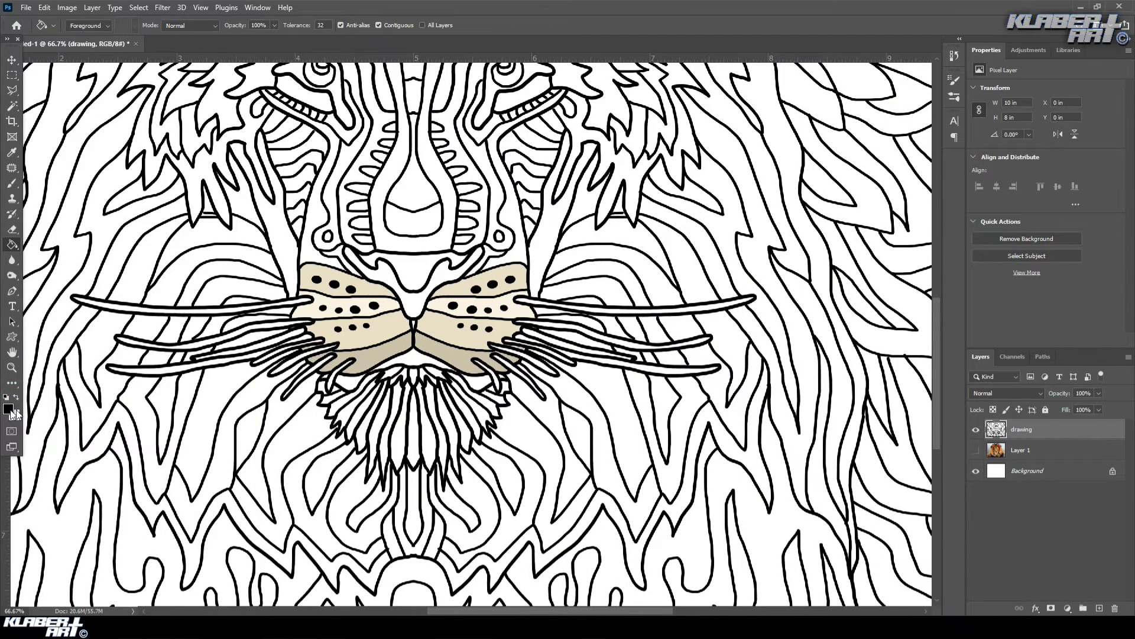
click(9, 408)
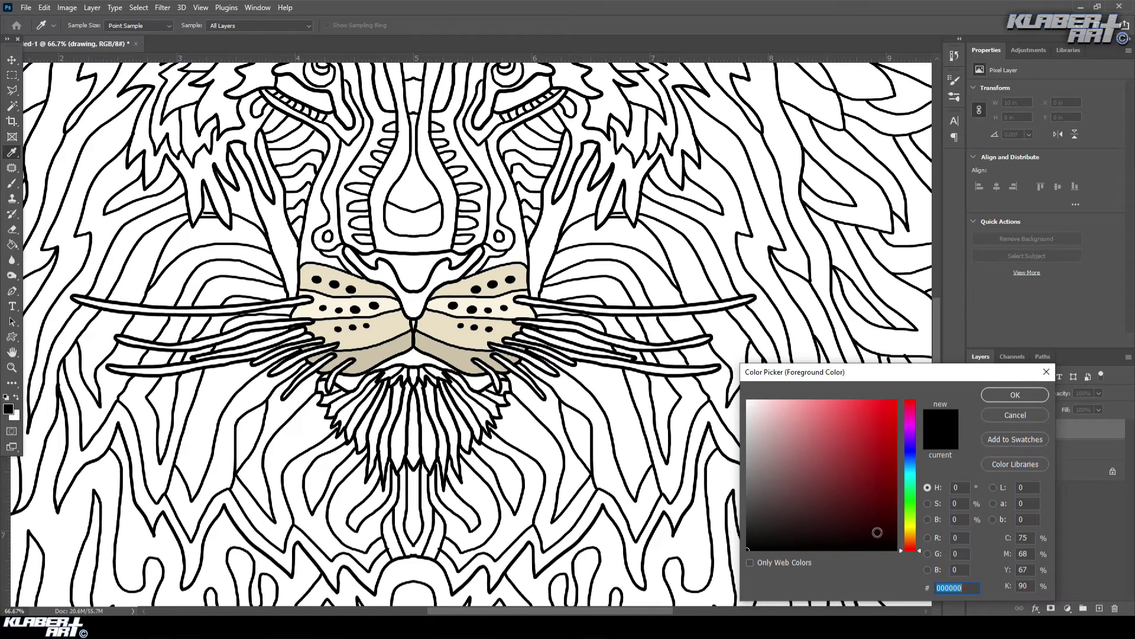
mouse_move(900, 532)
mouse_down()
mouse_move(892, 524)
mouse_move(896, 534)
mouse_up()
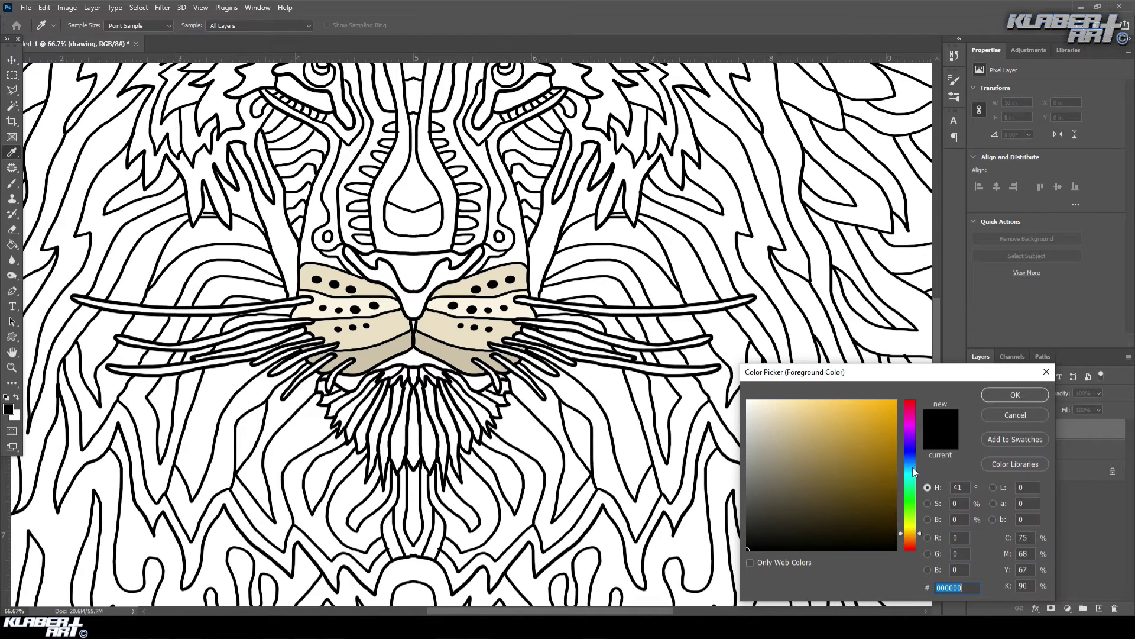
click(914, 441)
click(897, 529)
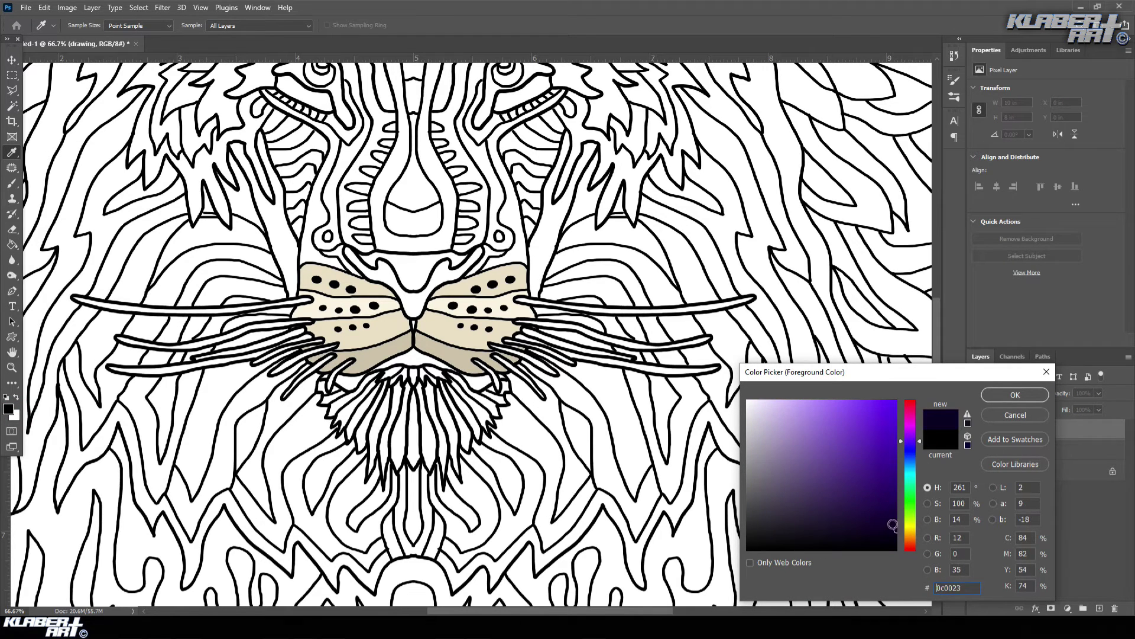
click(1005, 395)
click(425, 368)
click(355, 381)
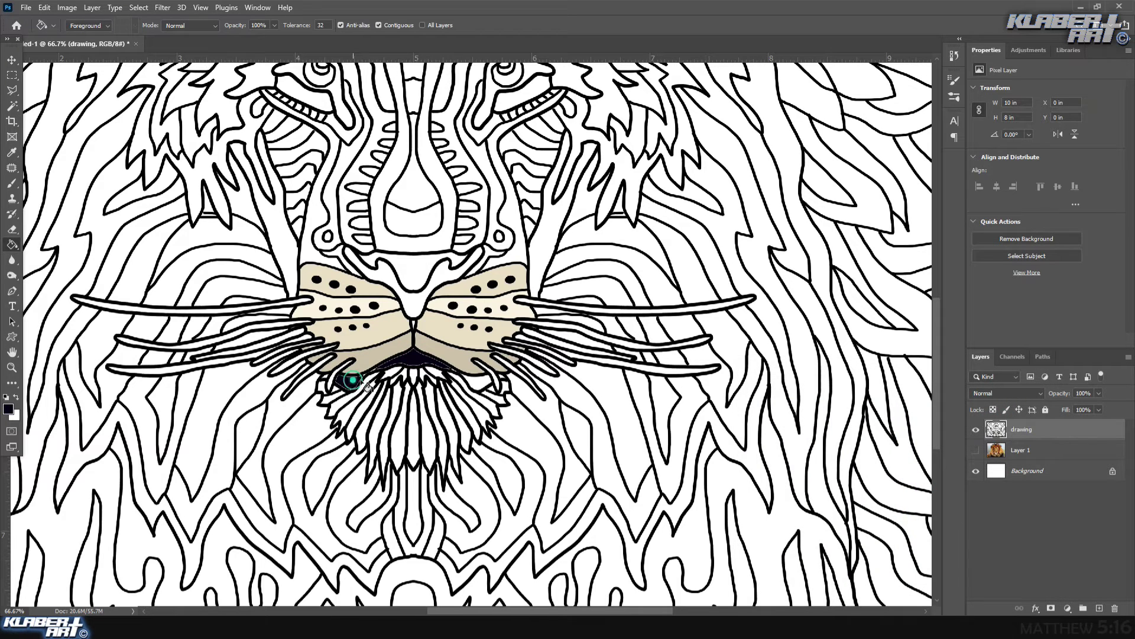
click(473, 382)
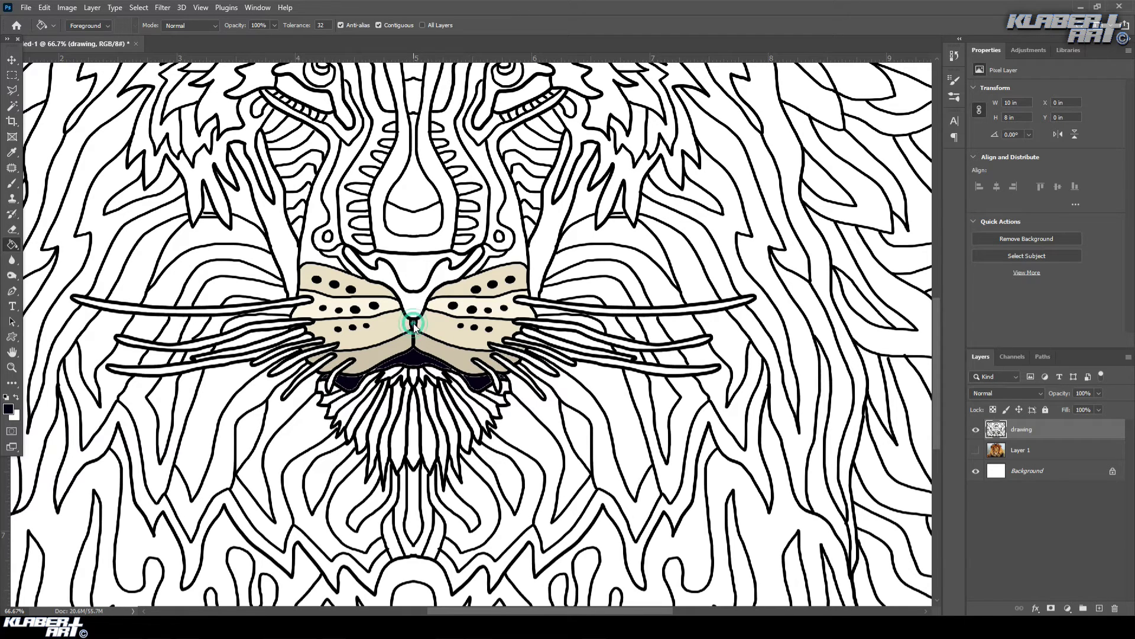
Compare with the lion photo and fill the nostril outline around the nose with the same dark violet.
click(976, 451)
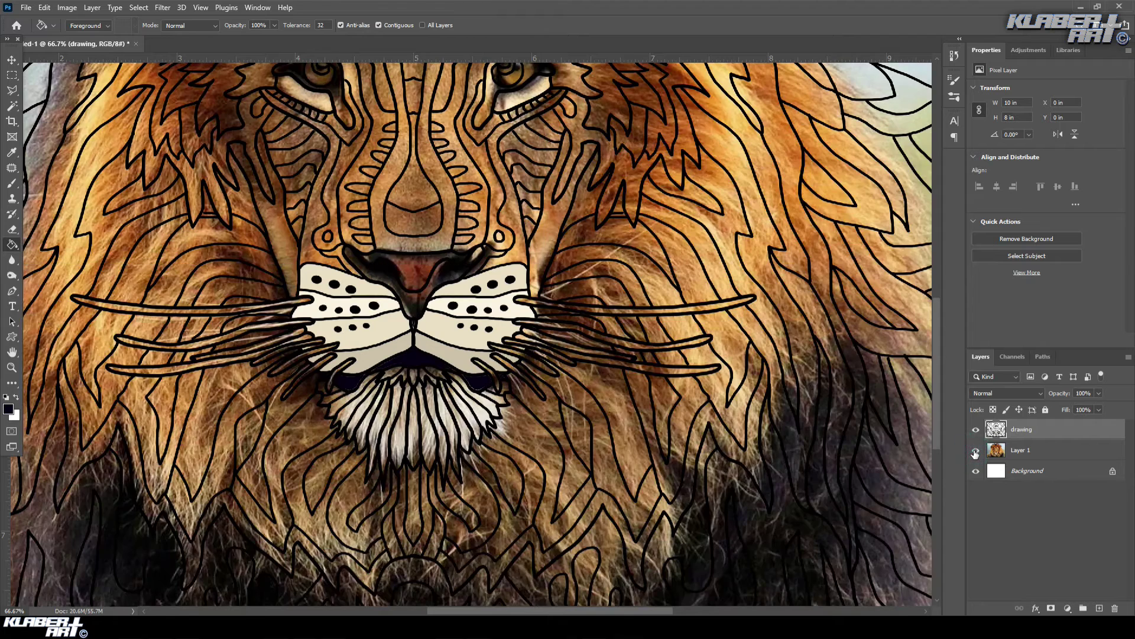
click(974, 452)
click(411, 278)
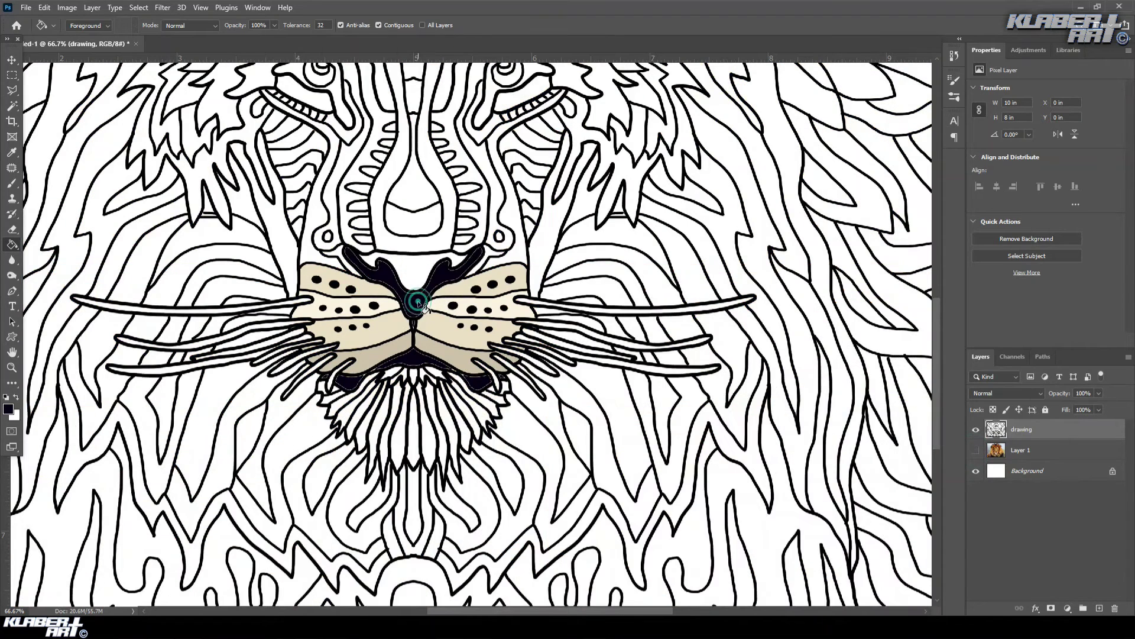
click(8, 408)
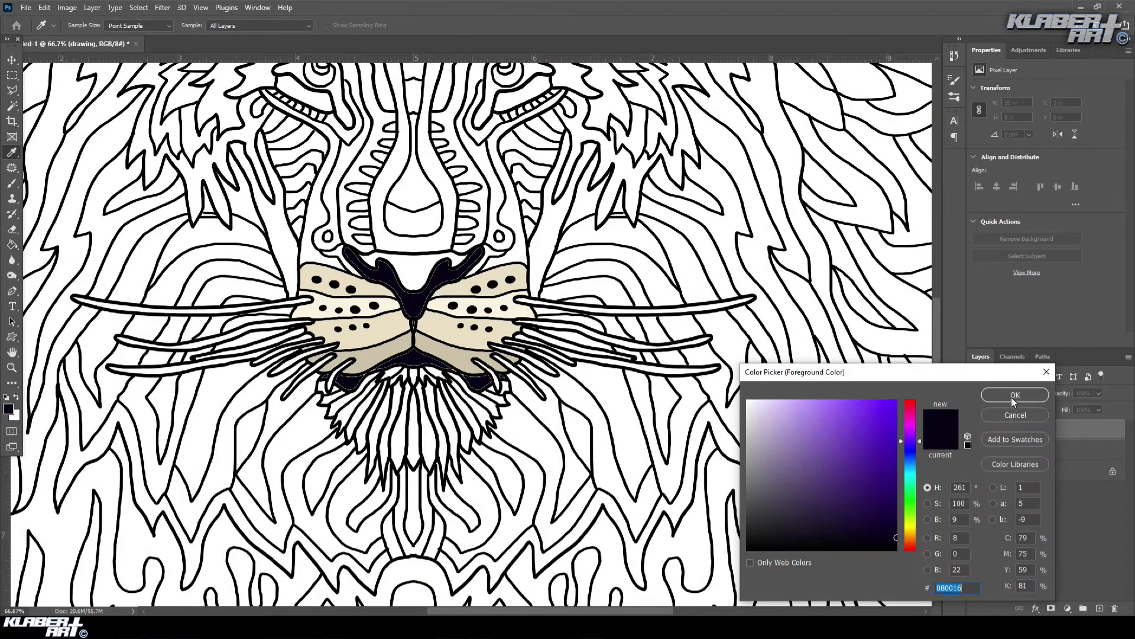
click(1016, 394)
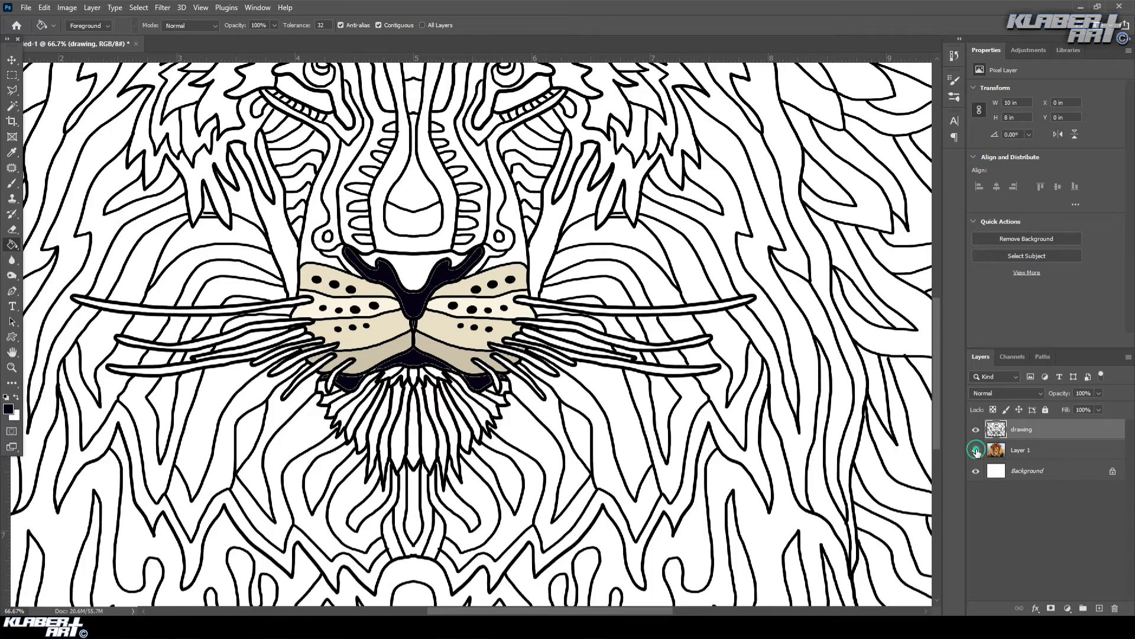
Show the lion photo layer, sample the reddish brown of the nose and fill the nose tip with it.
click(975, 450)
click(8, 408)
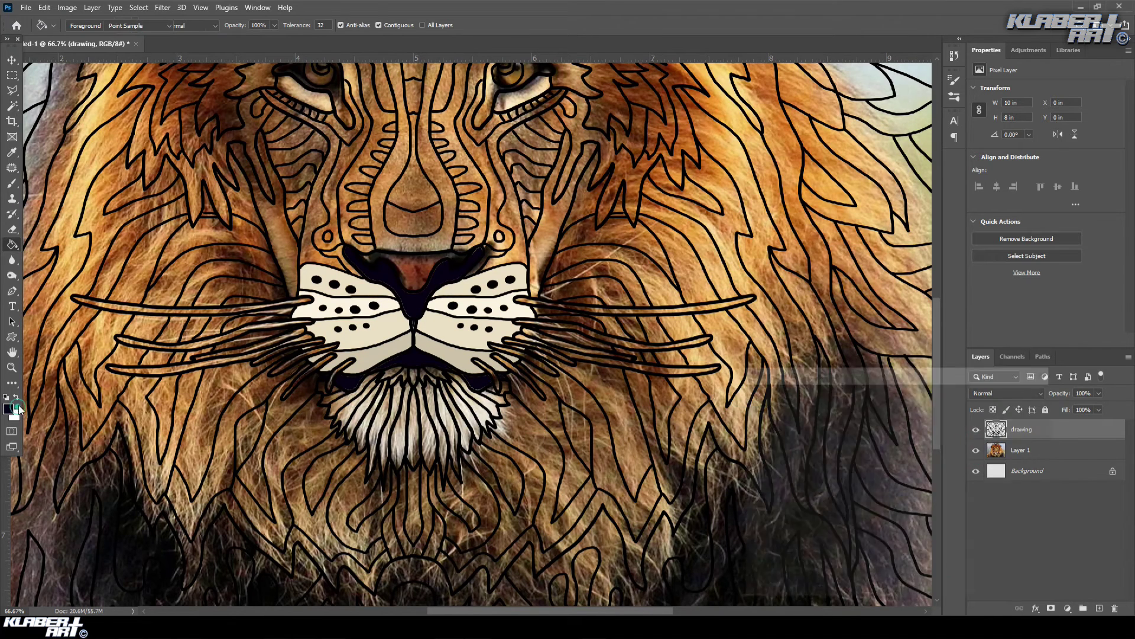
click(418, 269)
click(1015, 395)
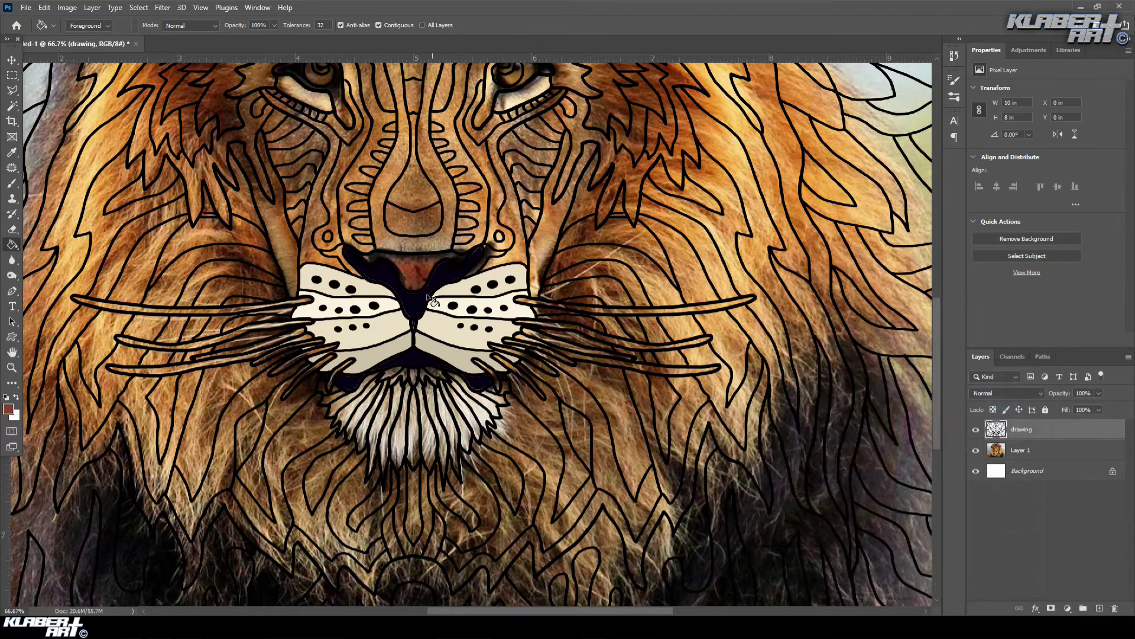
click(413, 271)
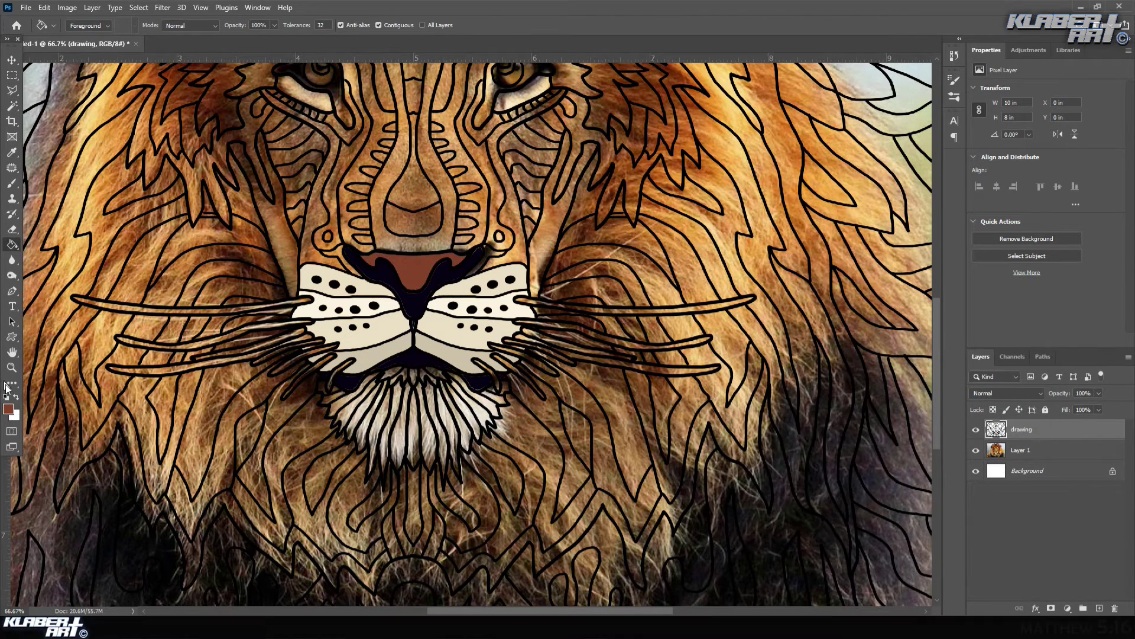
Sample the tan a8926c from the photo above the nose and fill the long strip outlining the nose bridge.
click(8, 408)
click(445, 235)
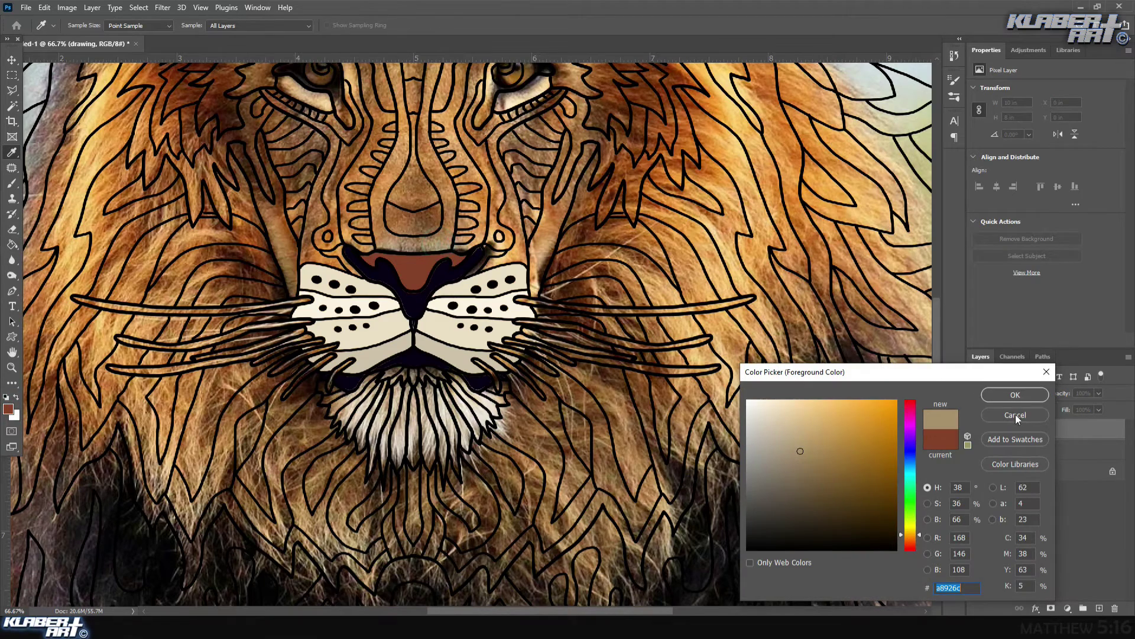
click(1015, 395)
click(416, 244)
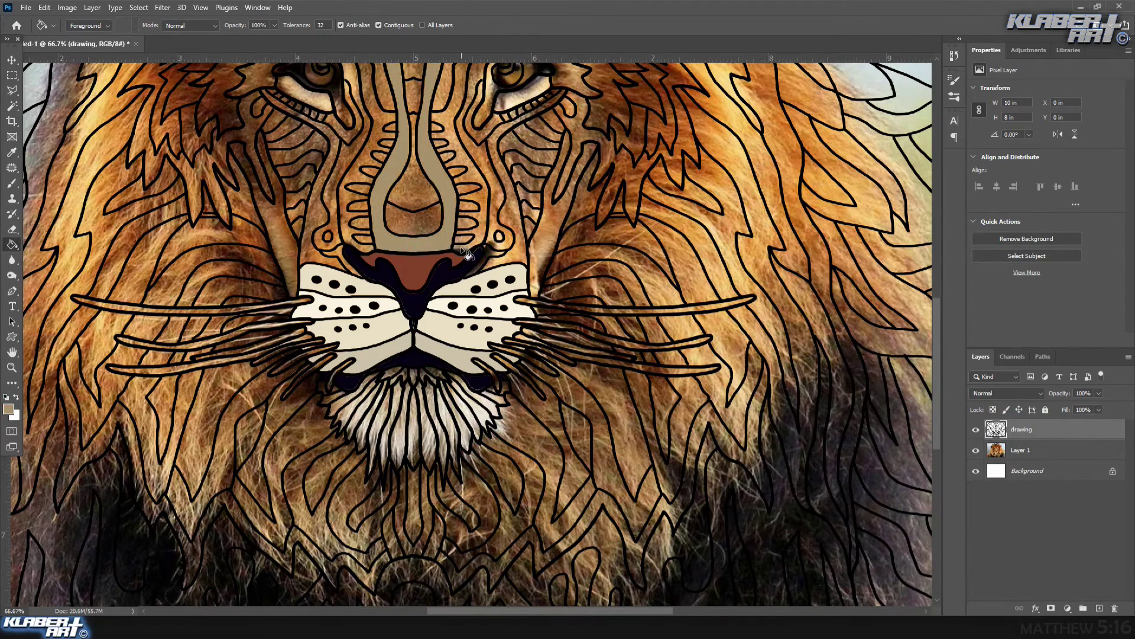
scroll(460, 247, up, 1)
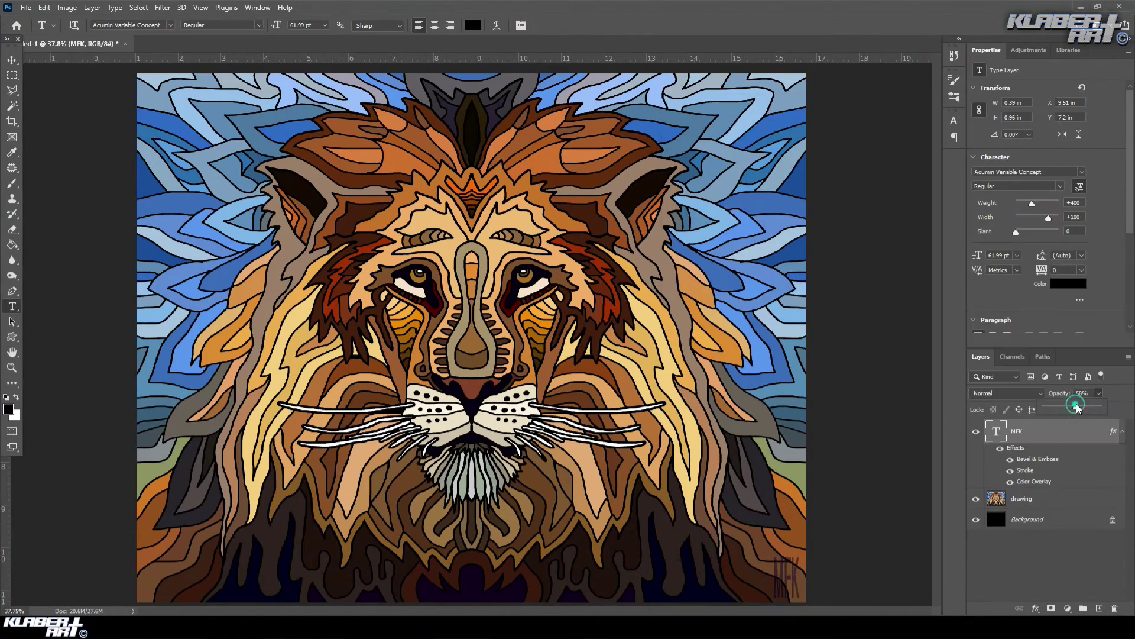
Set the opacity of the signature text layer to 67%.
drag(1076, 406, 1082, 407)
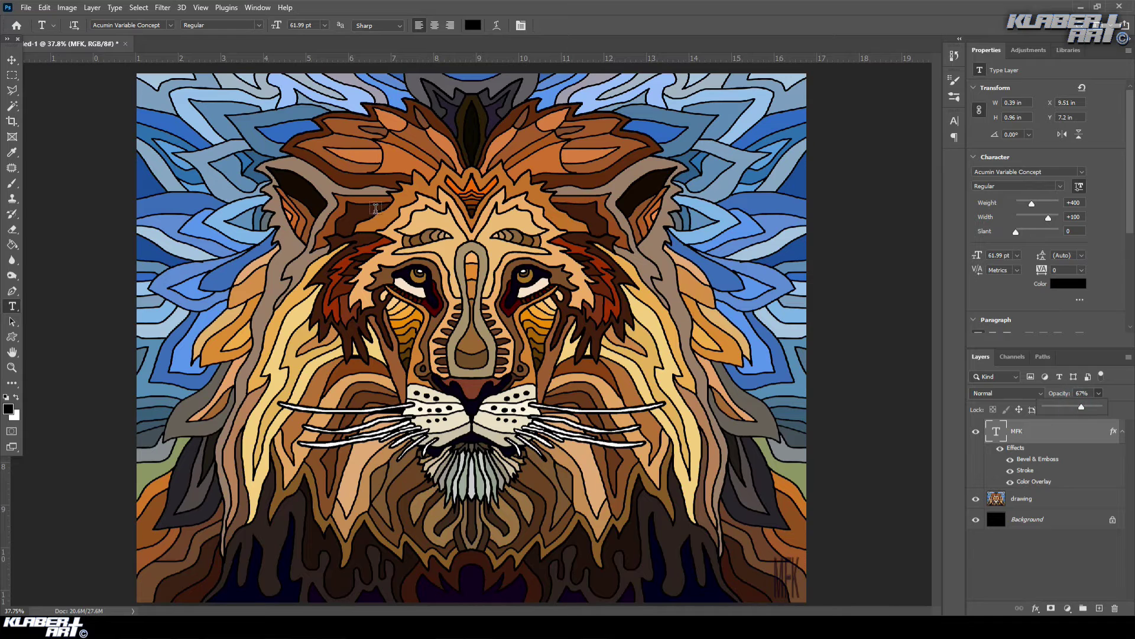
Save the artwork to the desktop as a JPEG named MANDALA YOURNAME2 at maximum quality 12, Baseline Optimized.
click(26, 8)
click(55, 151)
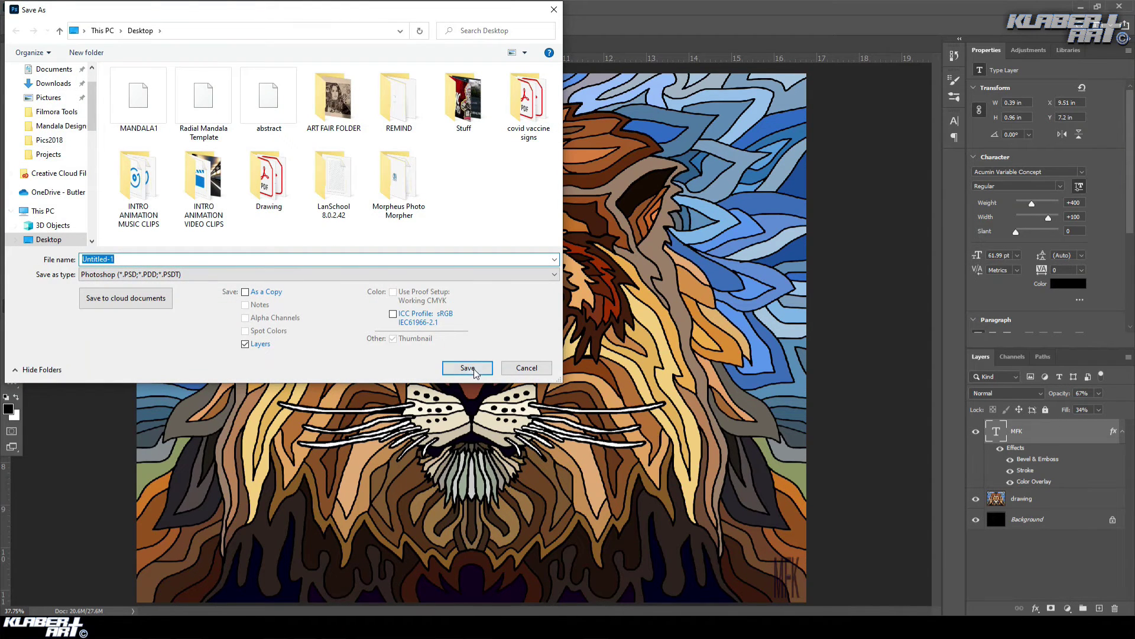
click(303, 275)
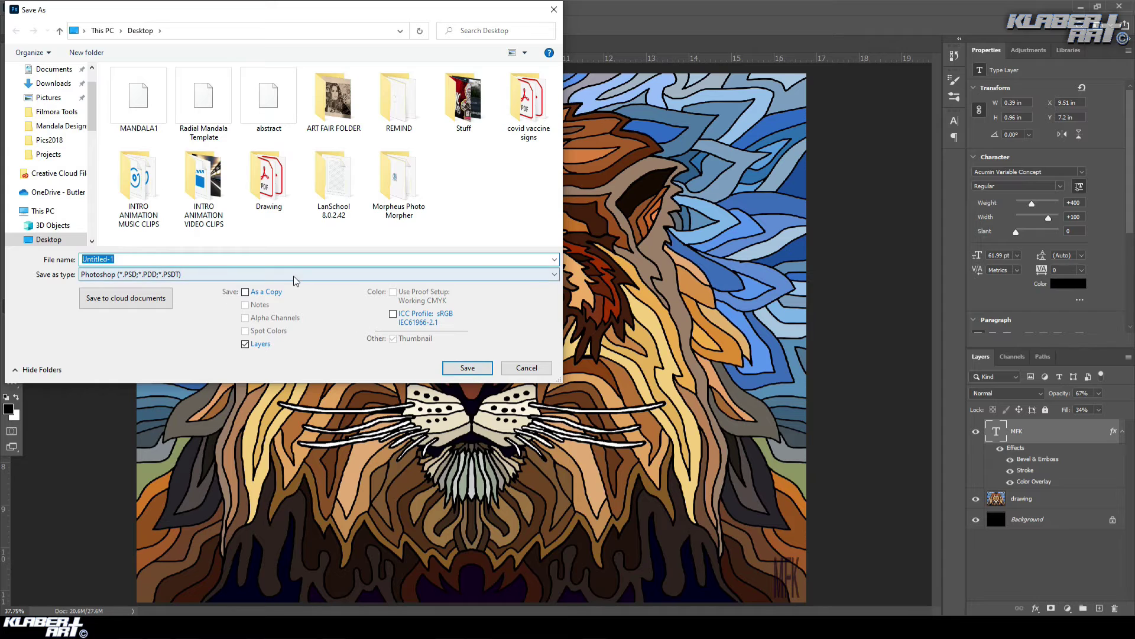
click(282, 366)
click(158, 259)
text(MA)
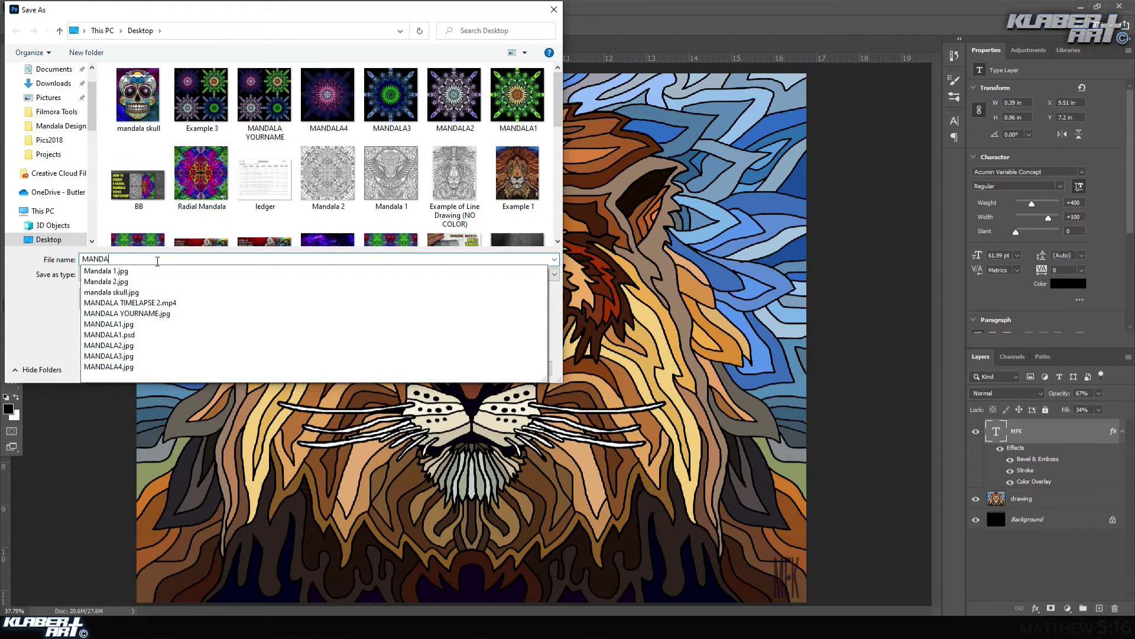
text(NDALA YOUR)
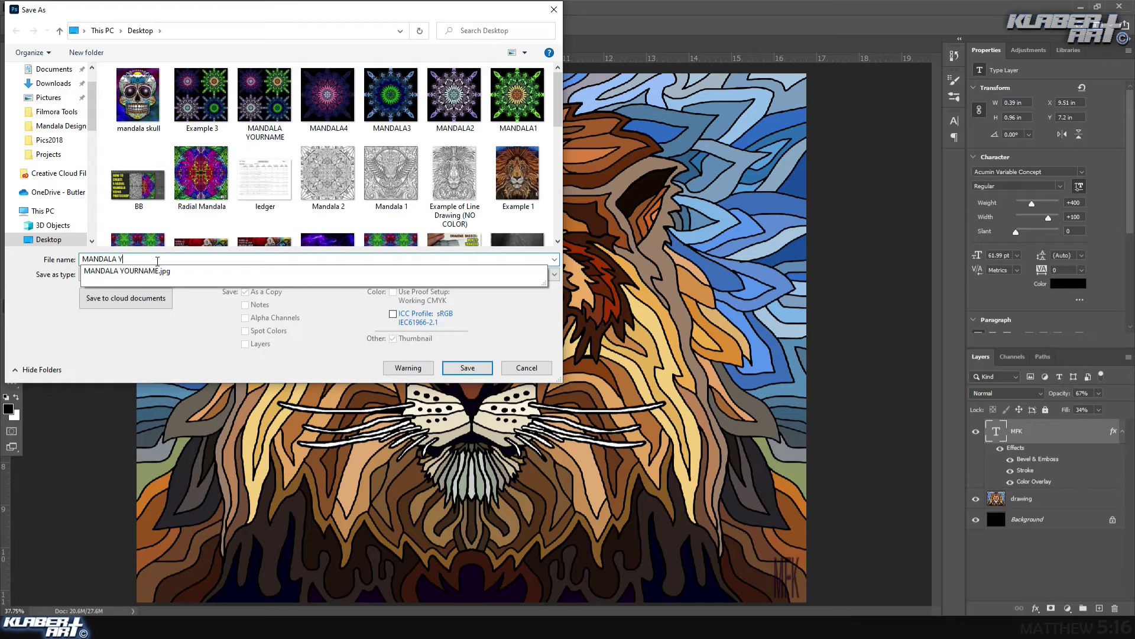
key(BackSpace)
text(NAME2)
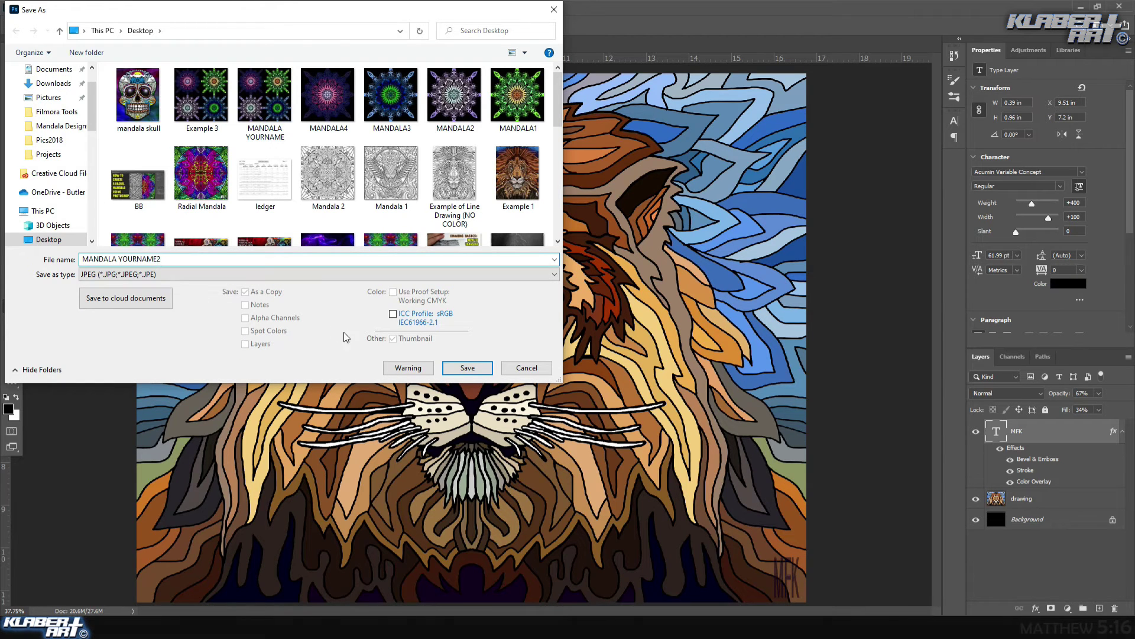
click(465, 366)
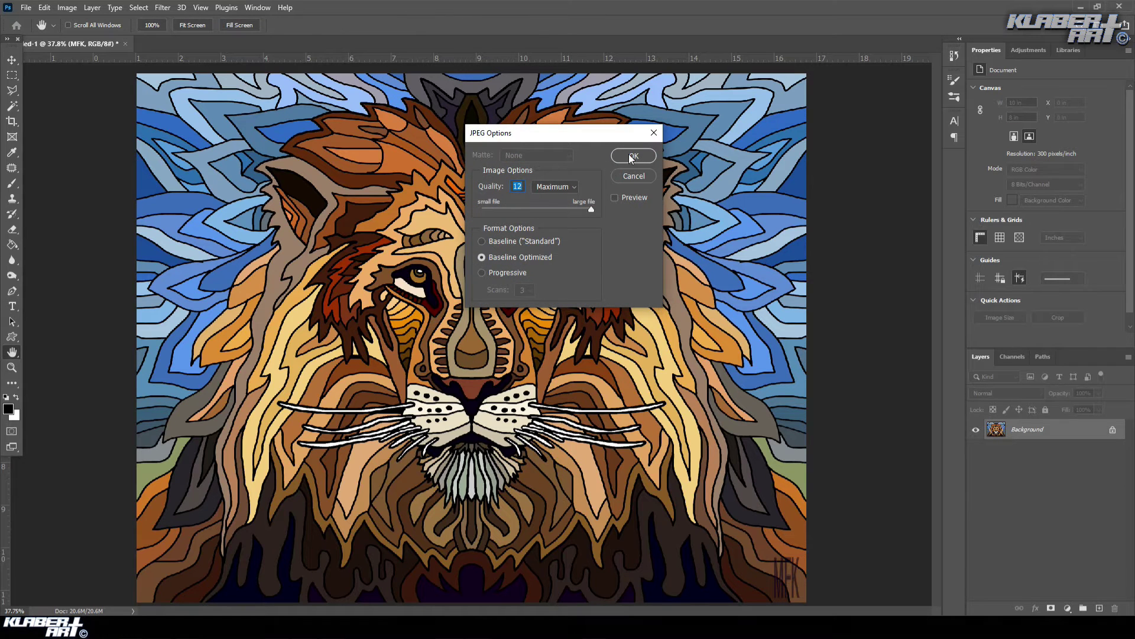
click(632, 157)
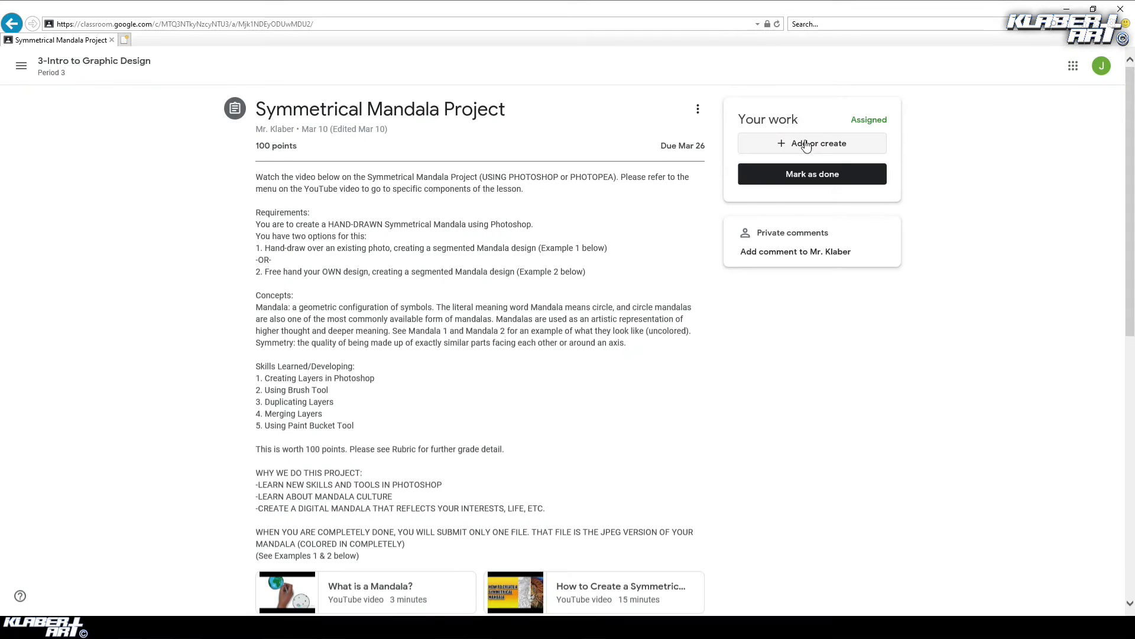
Switch to Google Classroom, upload MANDALA YOURNAME2 to the Symmetrical Mandala Project assignment and turn it in.
click(806, 147)
click(778, 208)
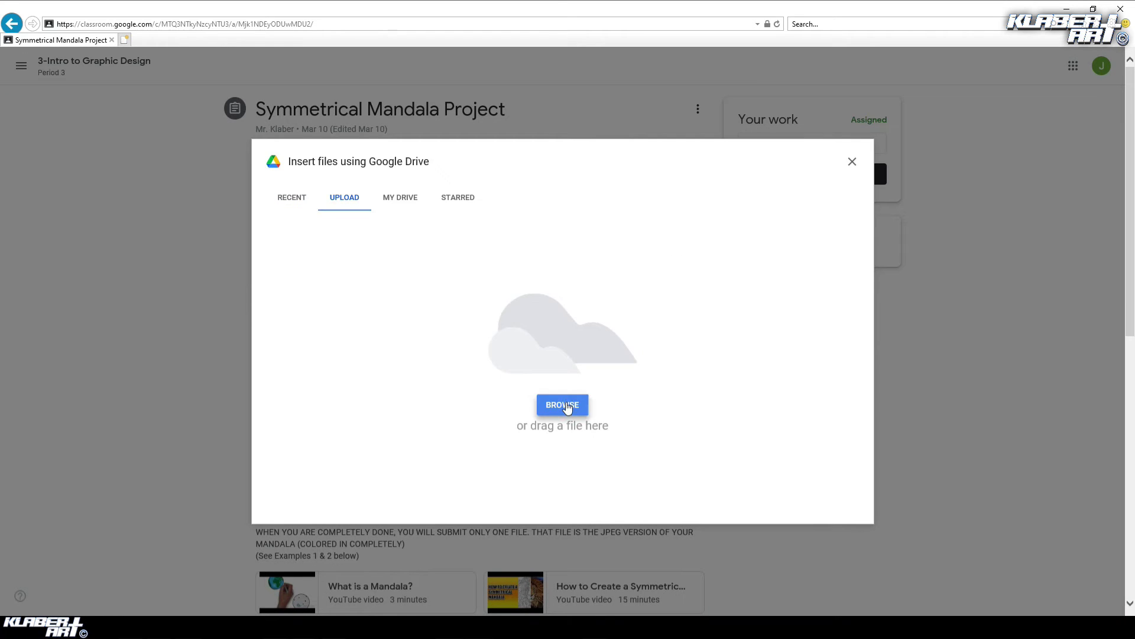
click(567, 406)
click(138, 98)
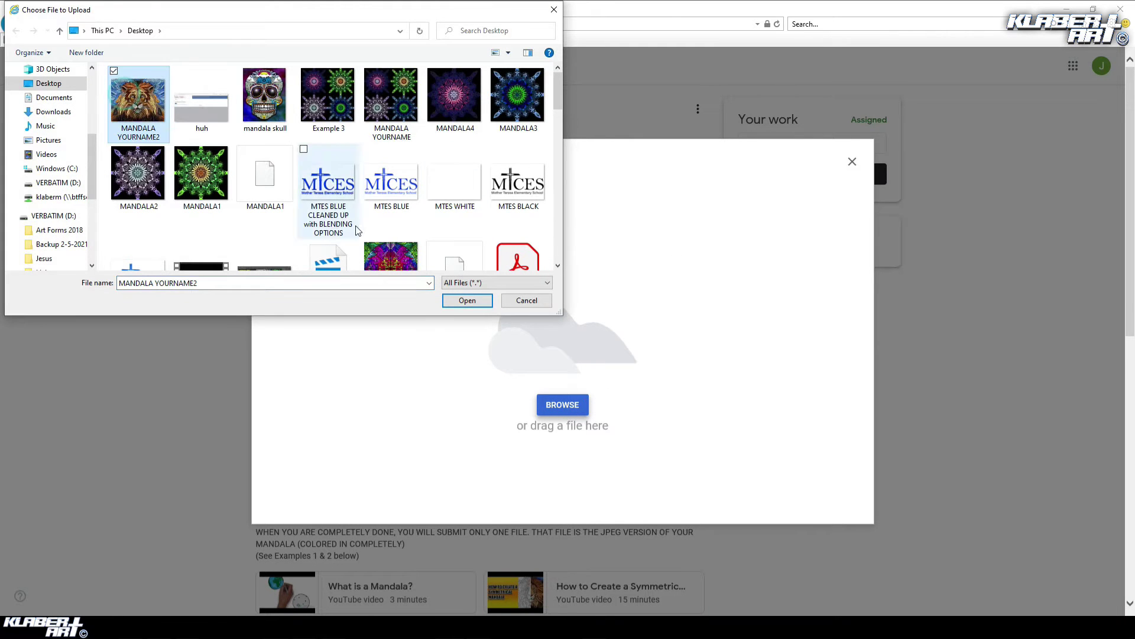
click(464, 300)
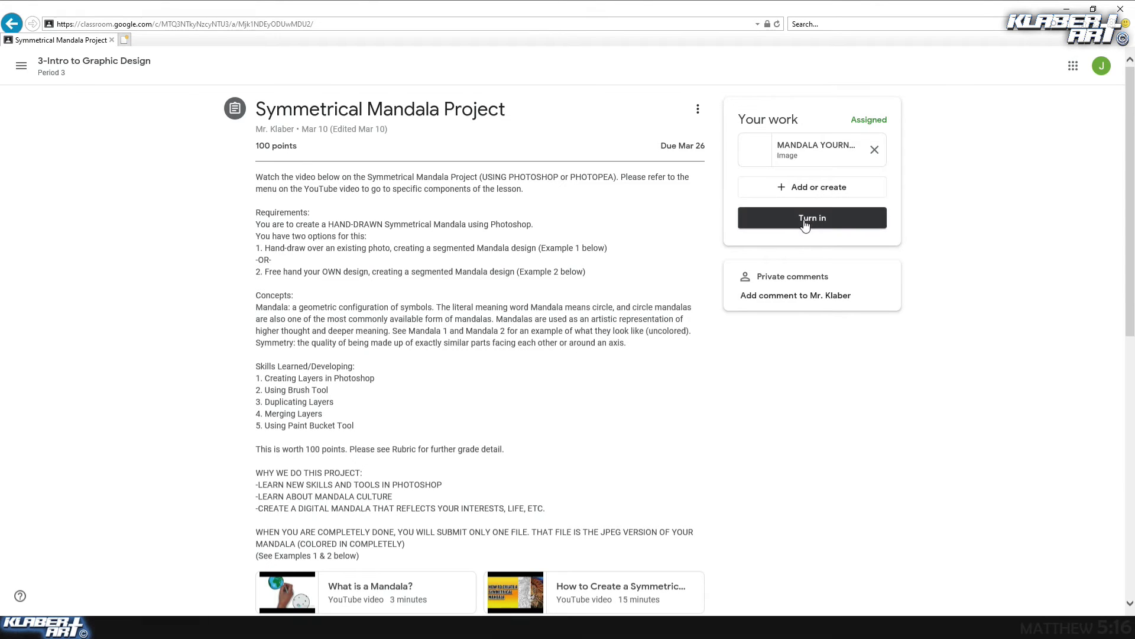
click(804, 225)
click(678, 368)
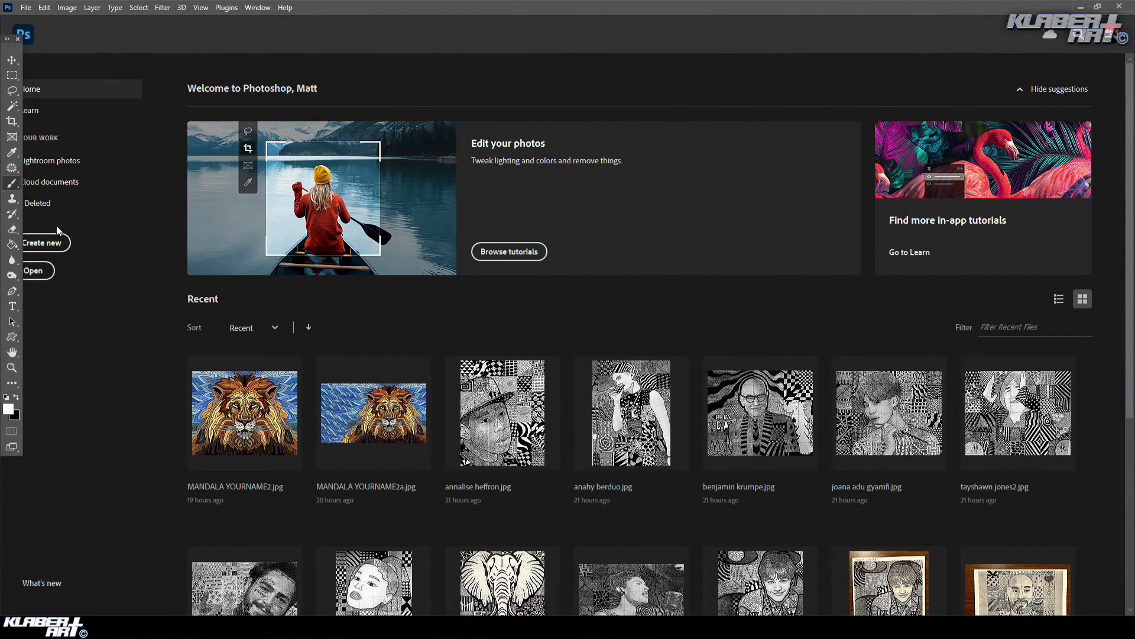
Switch to Photoshop and create an 8 x 8 inch, 300 ppi document named mandala YOUR NAME with a black background.
click(43, 243)
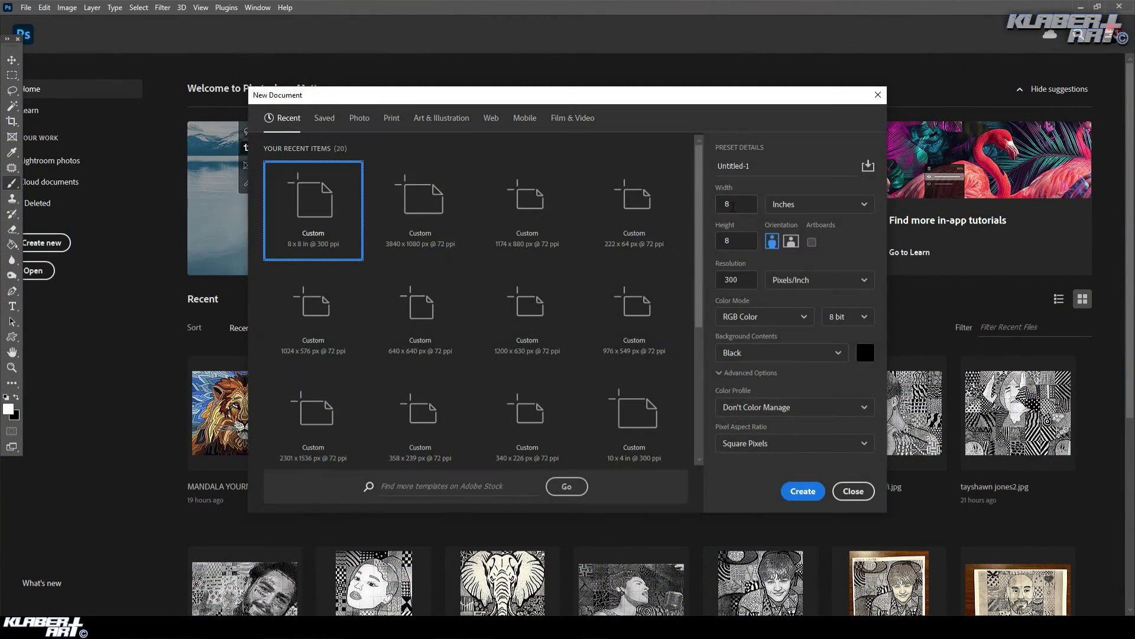
click(763, 167)
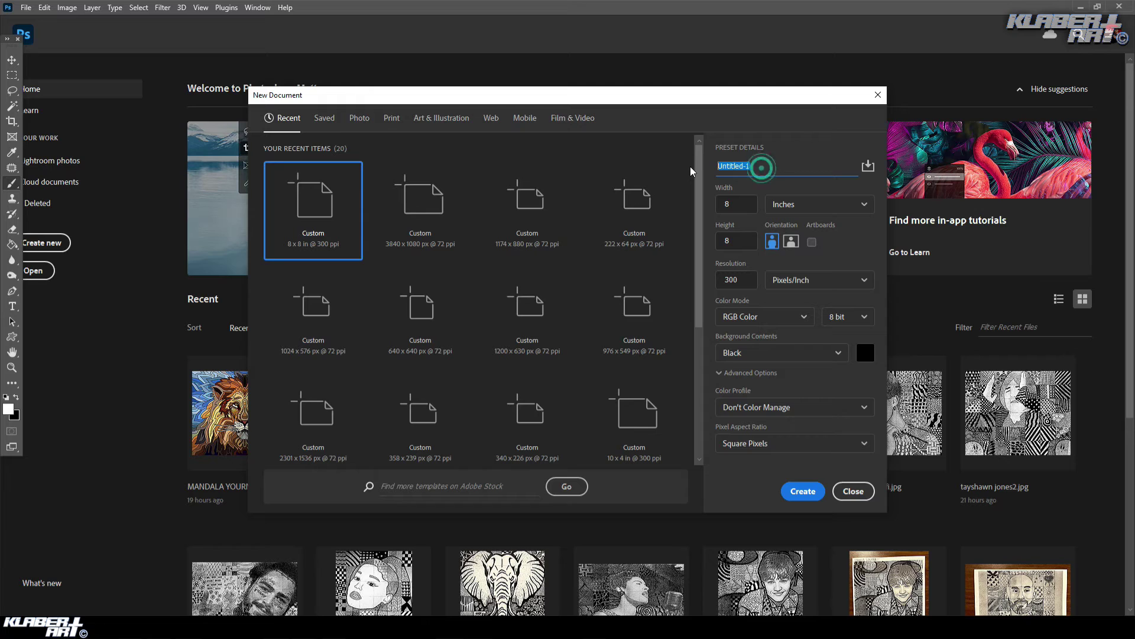
text(mandala YOUR NAME)
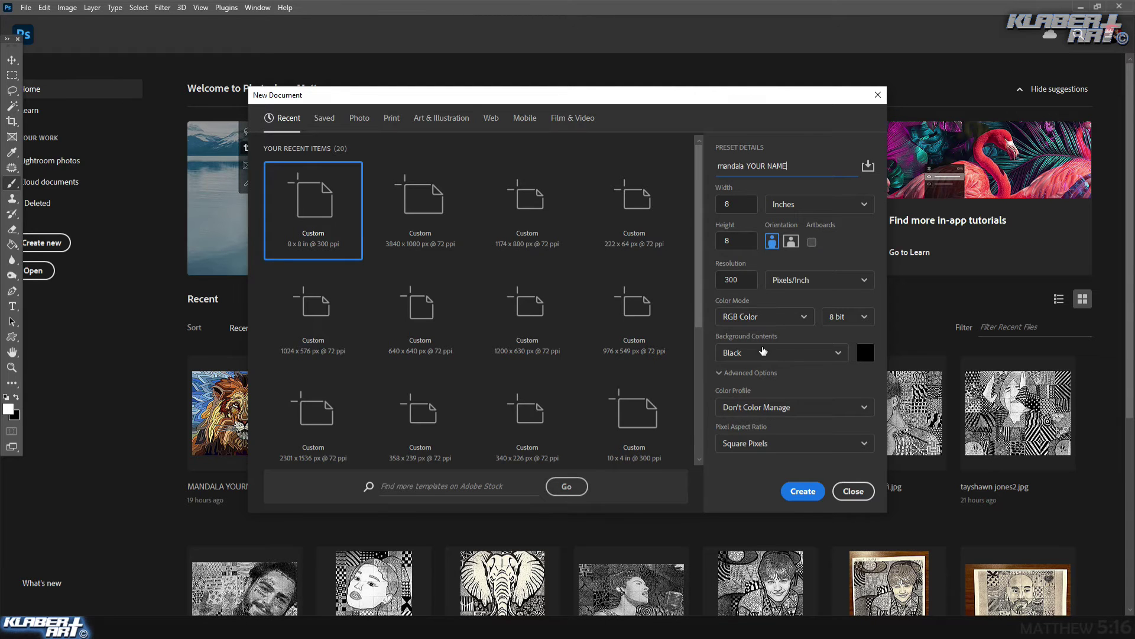
click(806, 490)
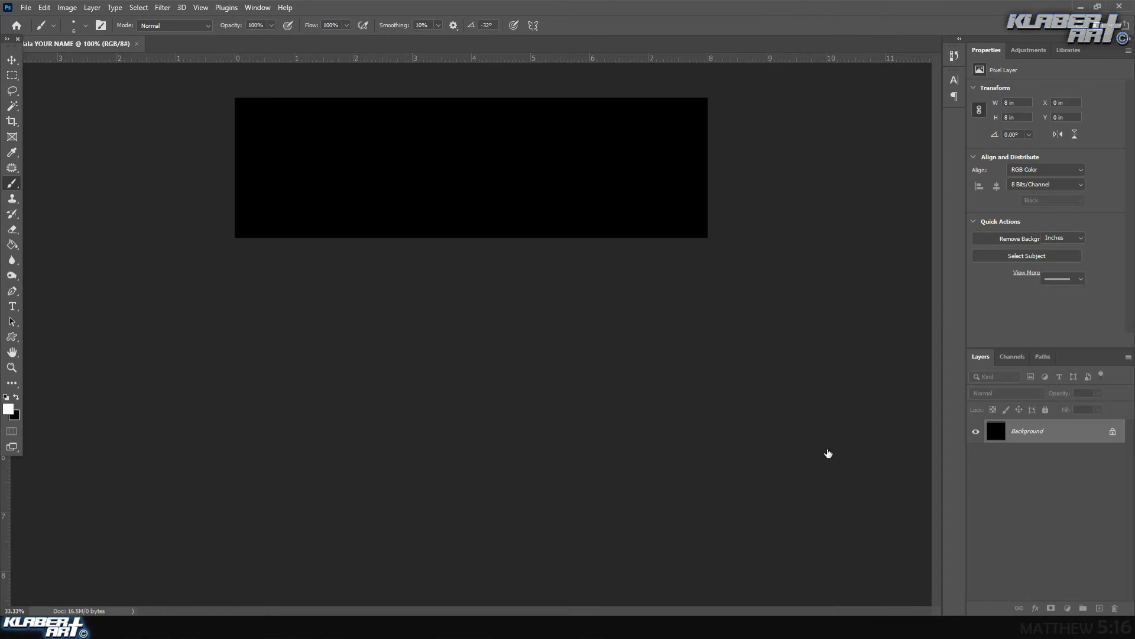
Add a new layer named drawing layer above the black background.
click(16, 396)
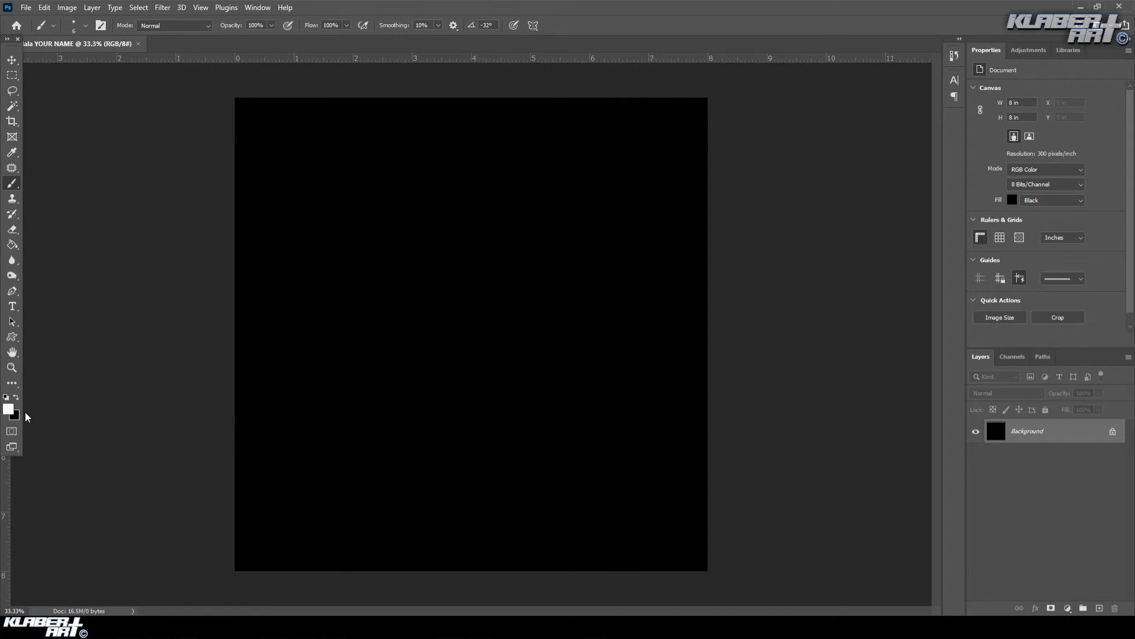
click(92, 7)
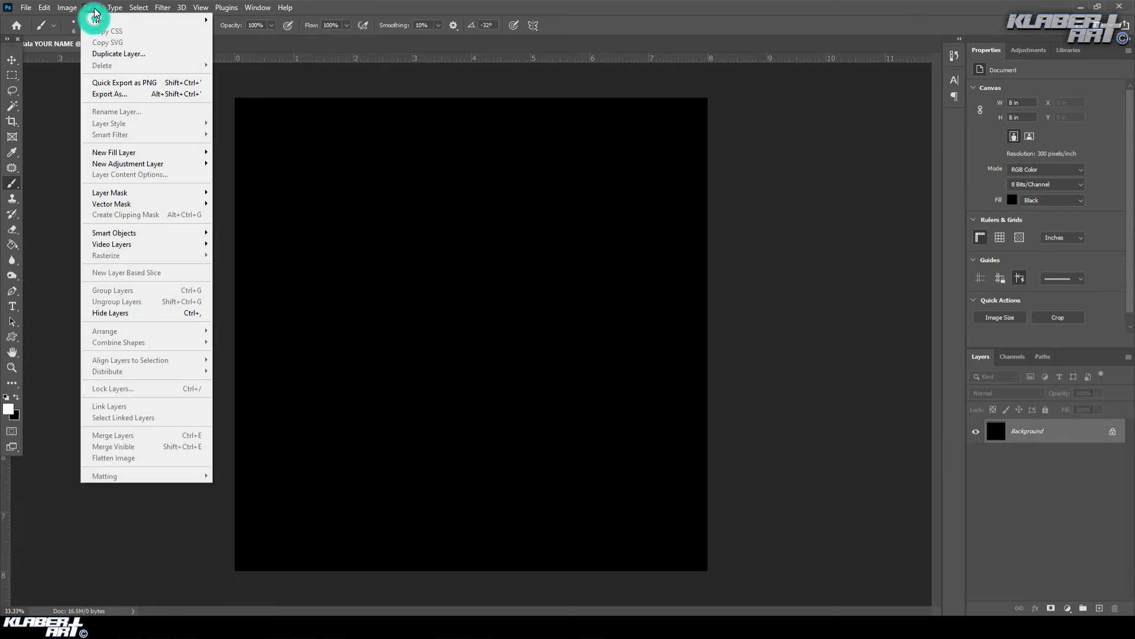
mouse_move(99, 22)
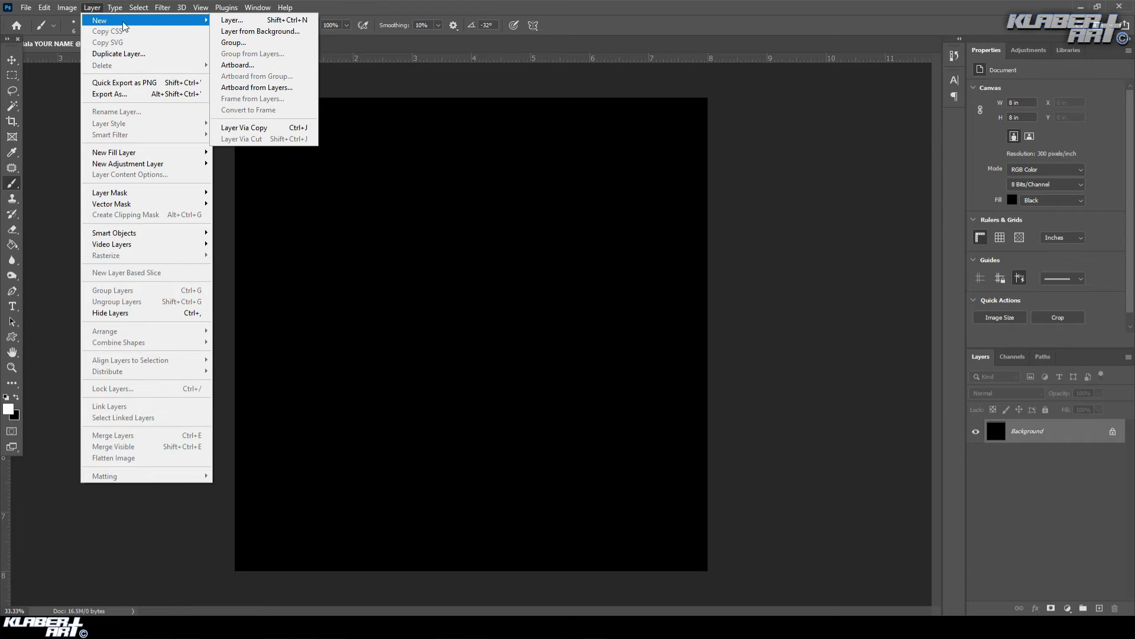
click(235, 24)
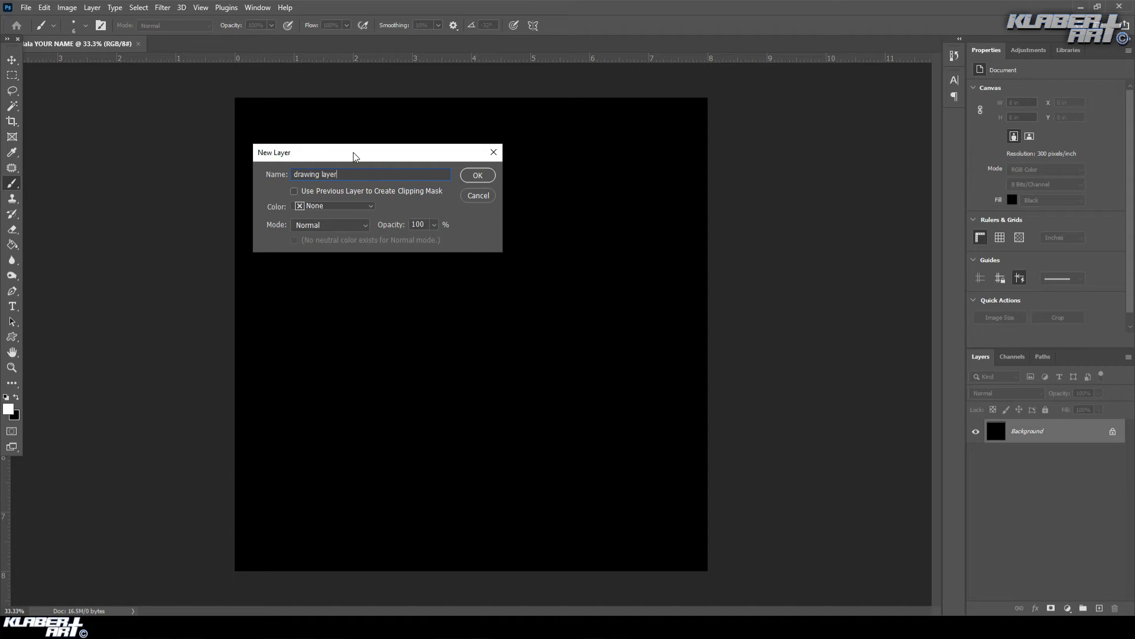
click(486, 179)
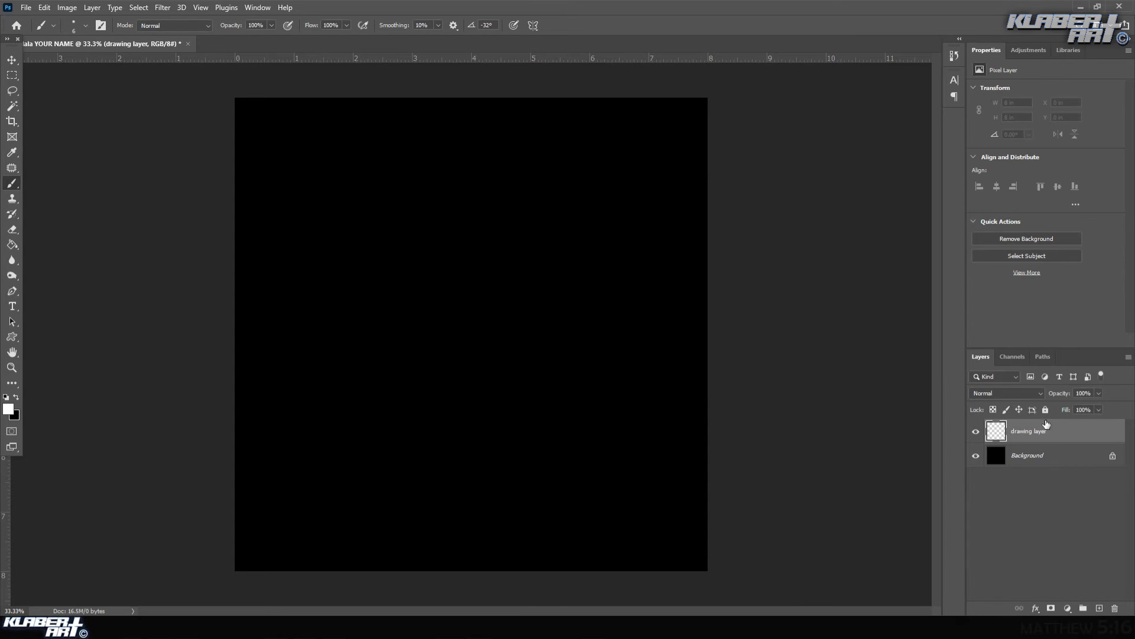
Select the Brush tool and set its size to 4 px for drawing in white.
click(14, 185)
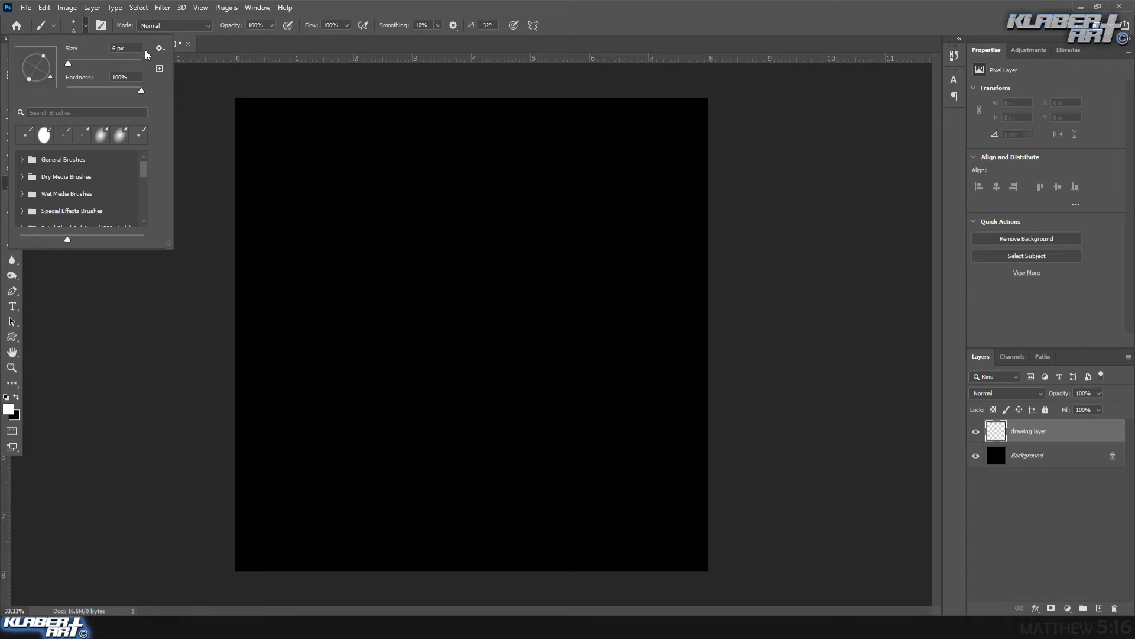
double_click(116, 48)
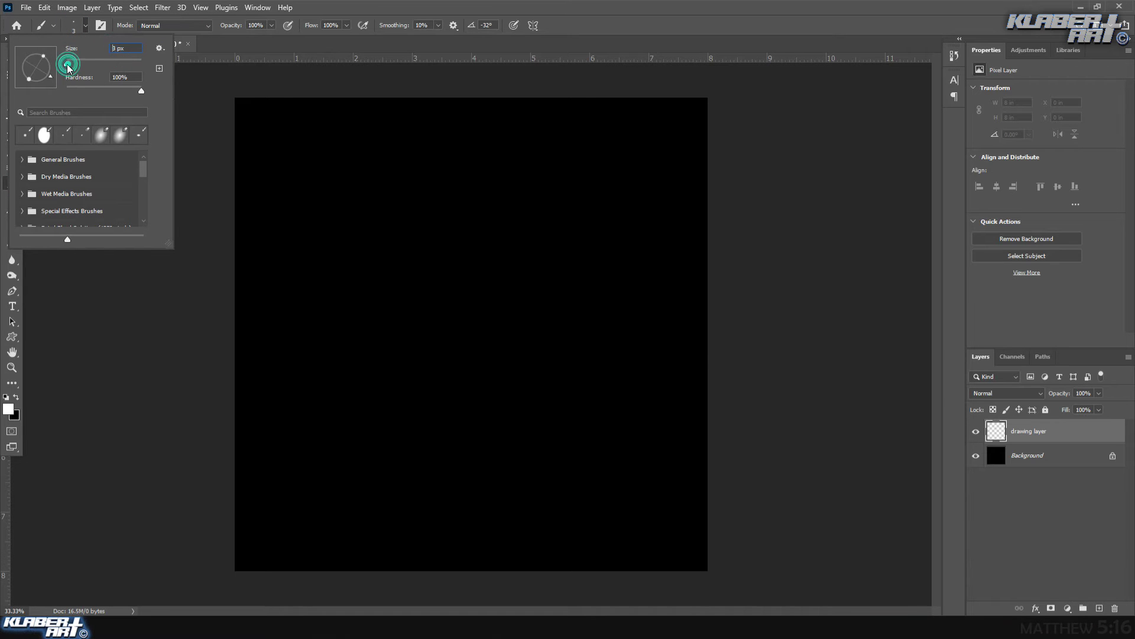
click(68, 65)
click(606, 30)
click(73, 24)
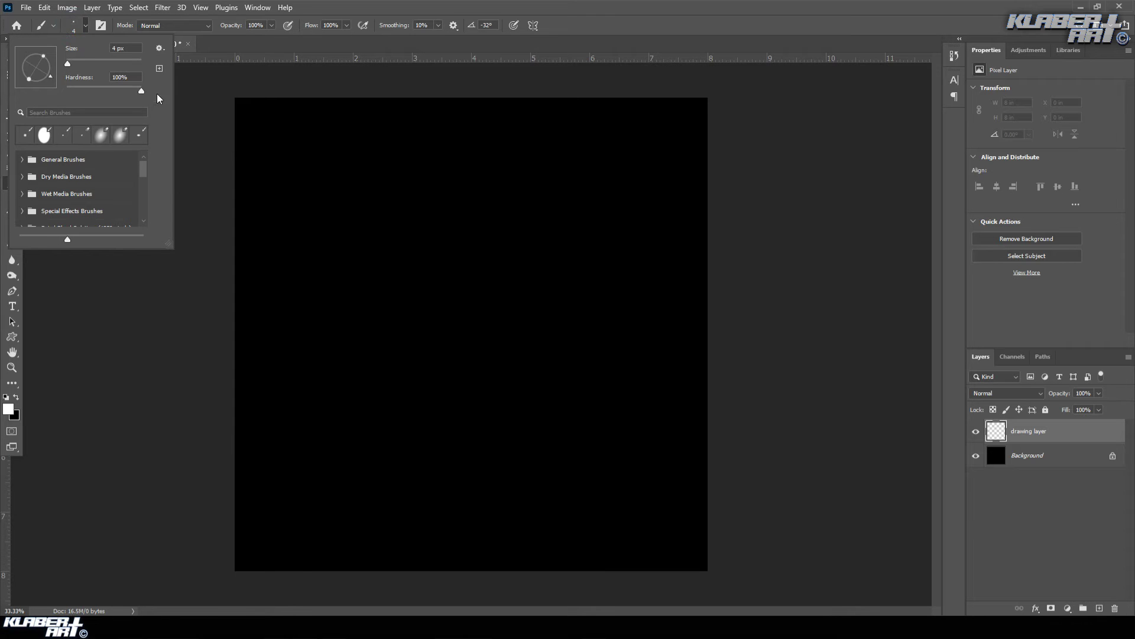
Turn on Mandala symmetry with 8 segments for the brush.
click(534, 25)
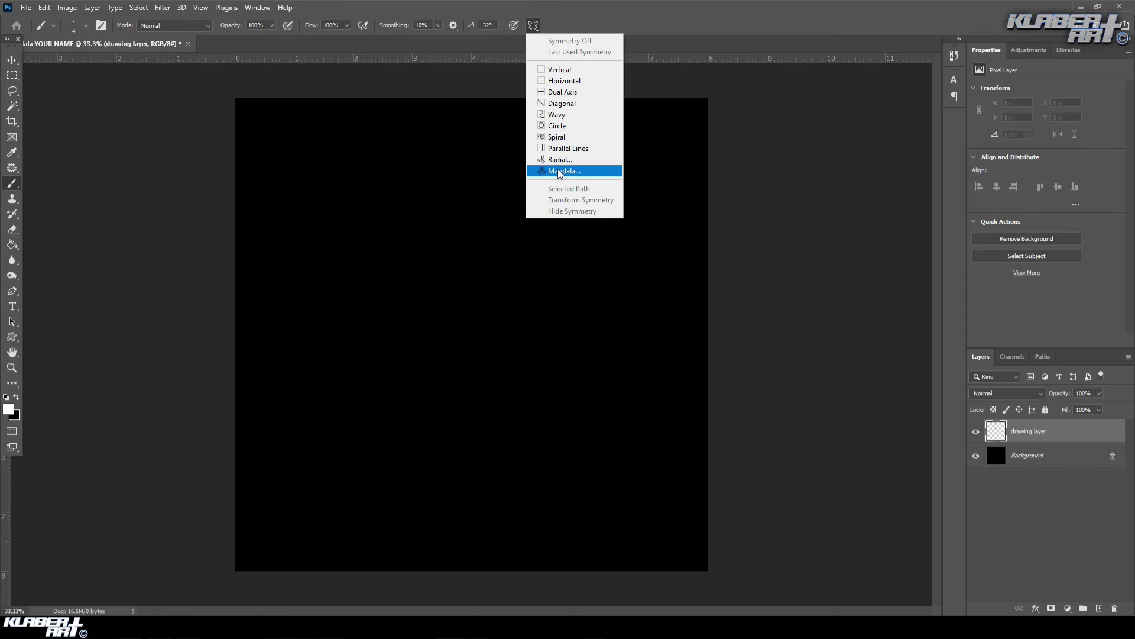
click(596, 172)
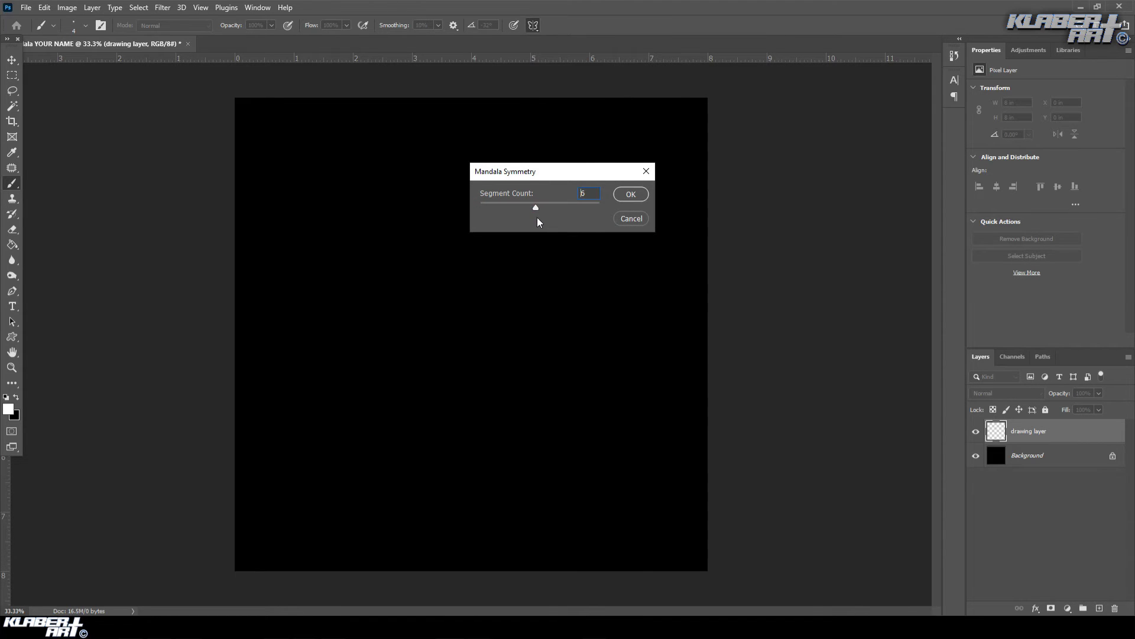
click(637, 196)
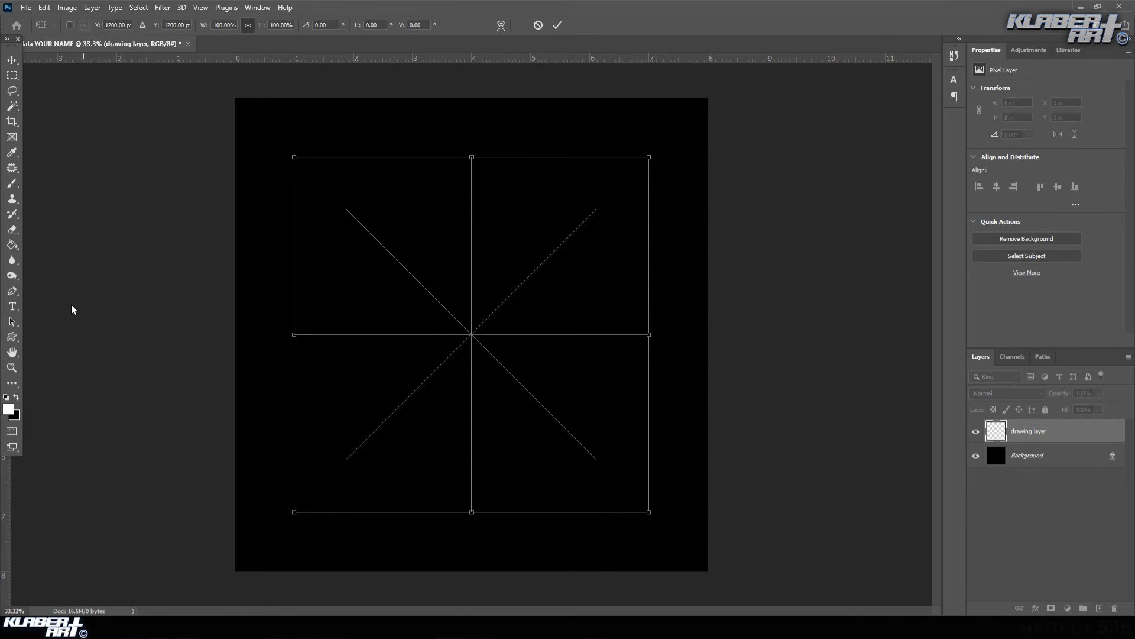
Commit the symmetry guides and paint a ring of long petals from the centre, with filled slivers inside and short arcs between them.
click(12, 367)
click(575, 252)
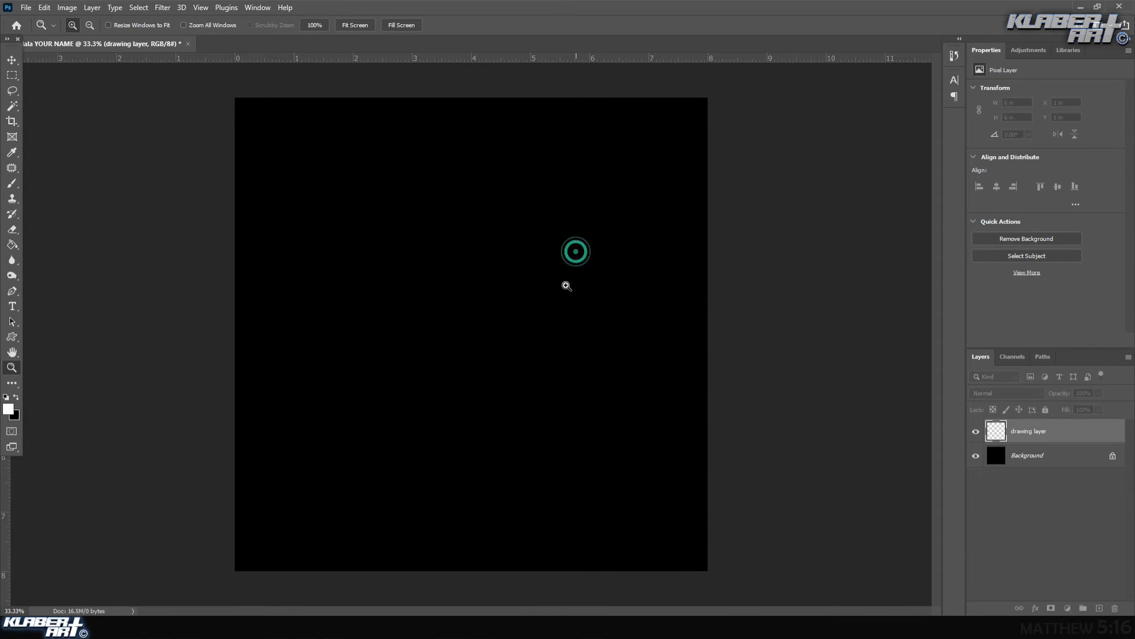
drag(449, 307, 505, 372)
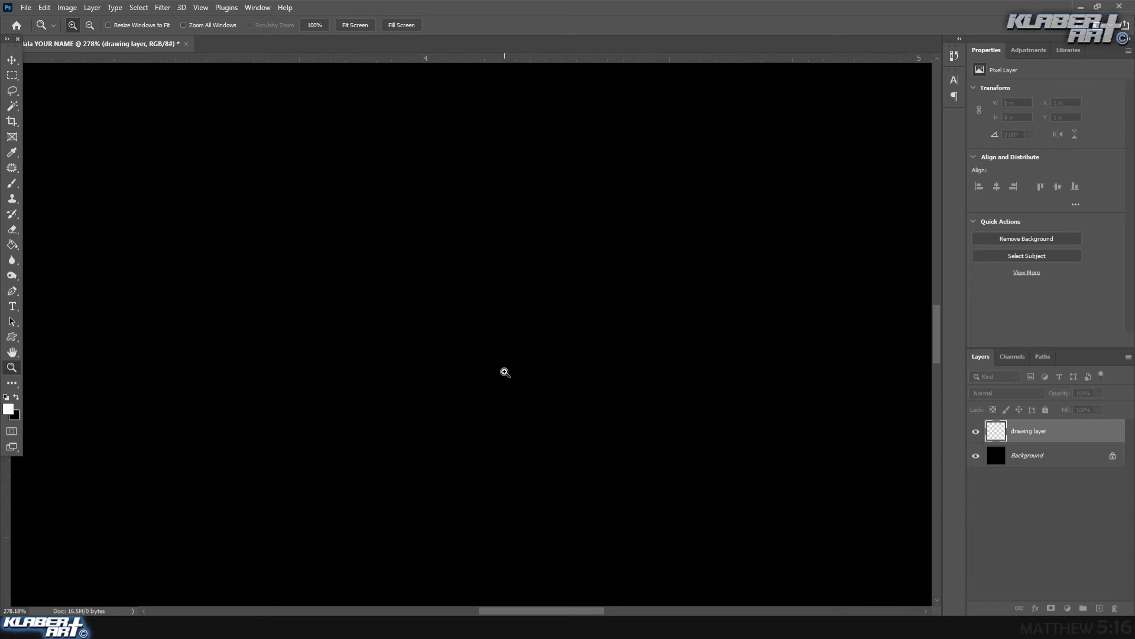
click(13, 184)
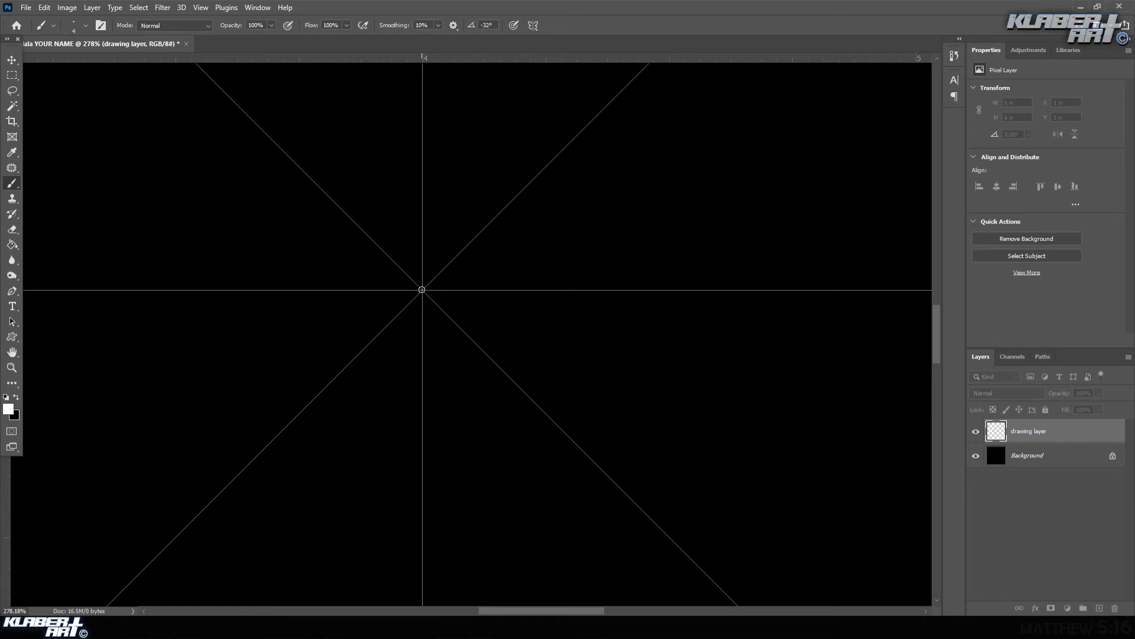
mouse_move(422, 289)
mouse_down()
mouse_move(393, 196)
mouse_move(409, 140)
mouse_move(399, 98)
mouse_move(423, 84)
mouse_up()
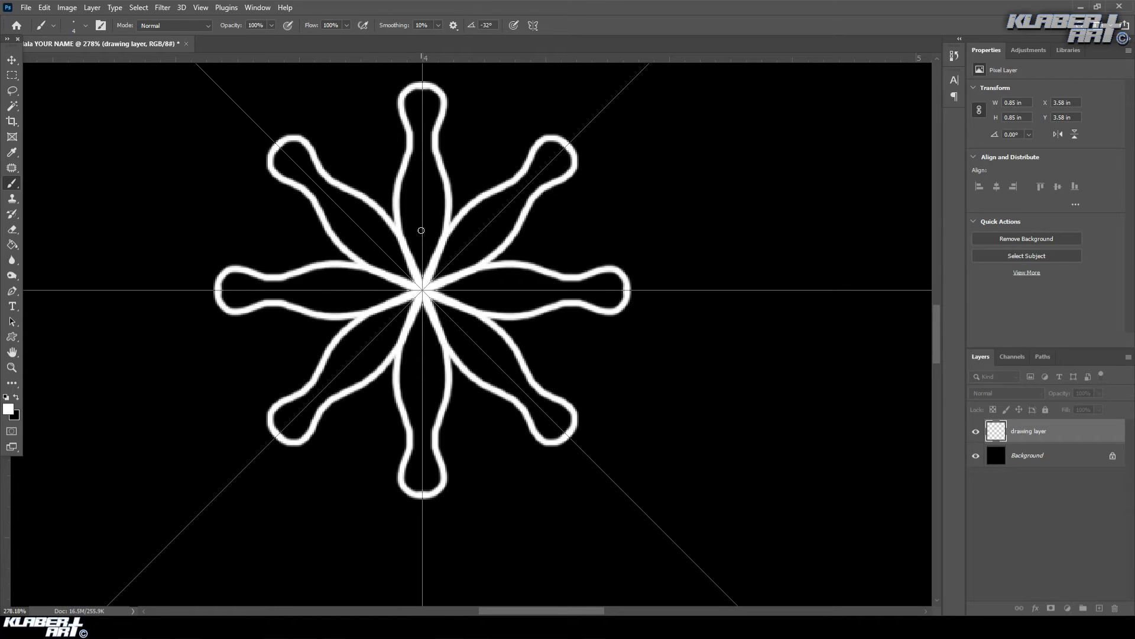
mouse_move(422, 174)
mouse_down()
mouse_move(424, 238)
mouse_move(422, 197)
mouse_up()
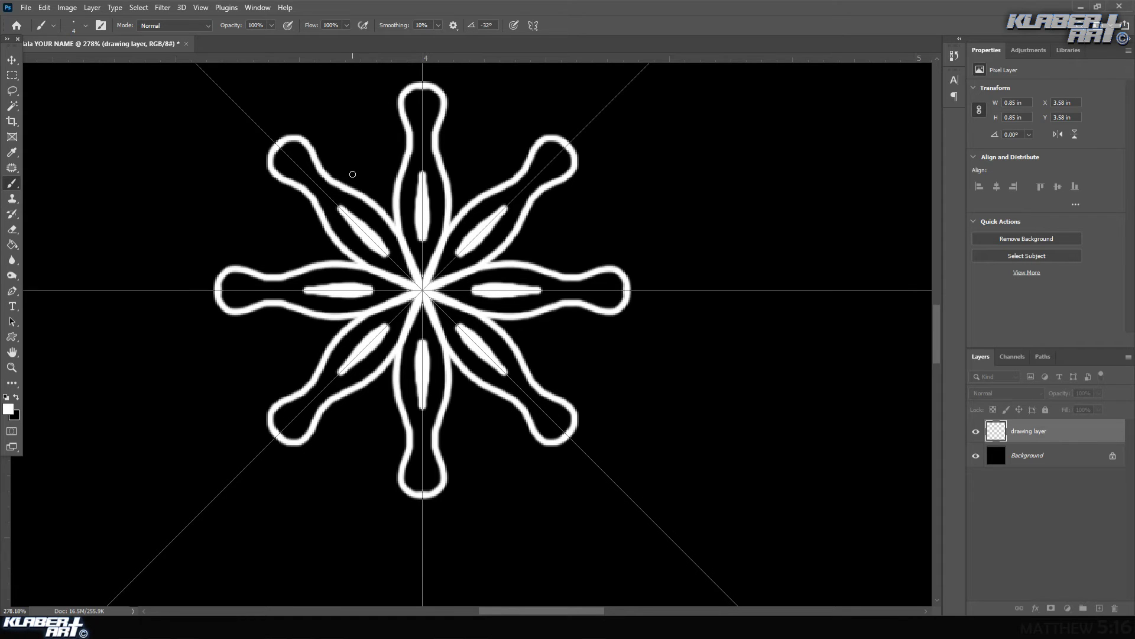
drag(364, 193, 380, 179)
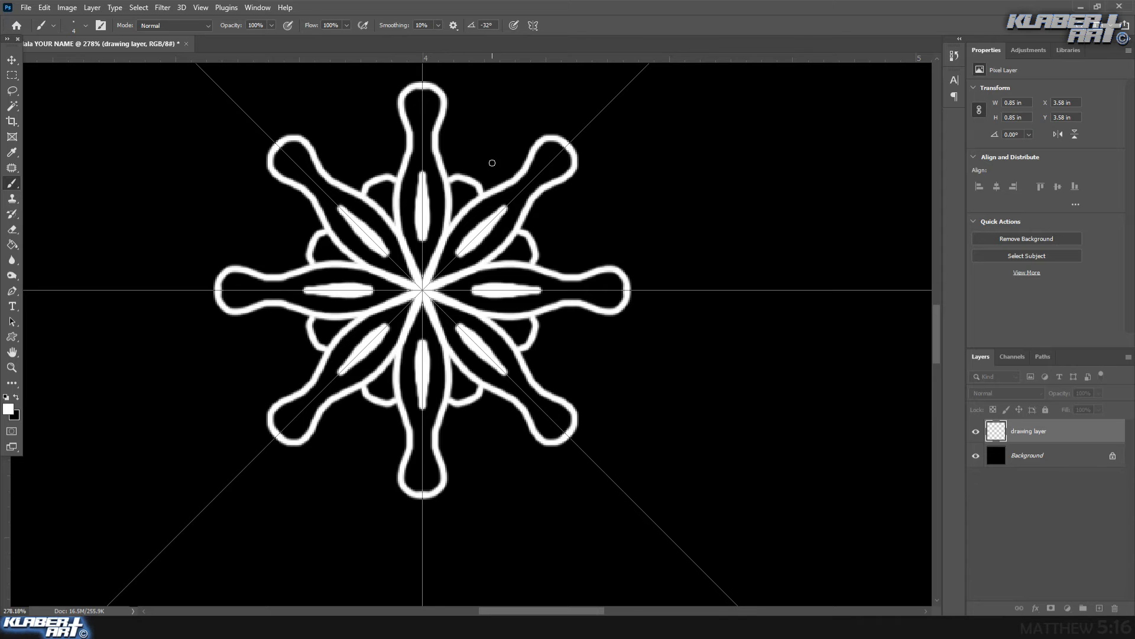
Draw wavy tendrils ending in spirals outward from the arcs and link neighbouring spirals with scalloped bumps.
scroll(489, 172, up, 4)
drag(476, 269, 454, 136)
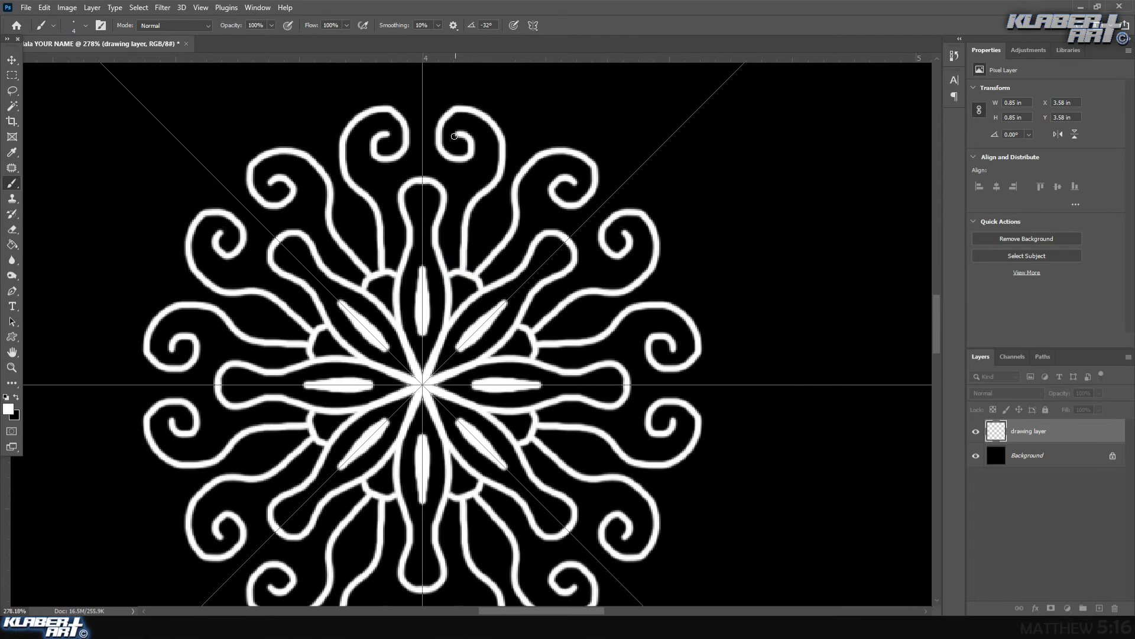
scroll(454, 136, up, 4)
drag(296, 242, 345, 222)
Paint a large dot inside each scalloped bump and two smaller dots of decreasing size between the tendrils.
click(86, 26)
drag(77, 64, 72, 64)
click(321, 235)
click(363, 335)
click(85, 26)
click(356, 317)
Draw pointed leaves above the spirals and an outer ring of wavy bulb-ended tendrils with teardrop outlines inside the bulbs.
click(85, 25)
scroll(414, 236, up, 2)
drag(521, 213, 574, 260)
drag(473, 201, 532, 106)
scroll(330, 216, up, 8)
drag(201, 295, 246, 246)
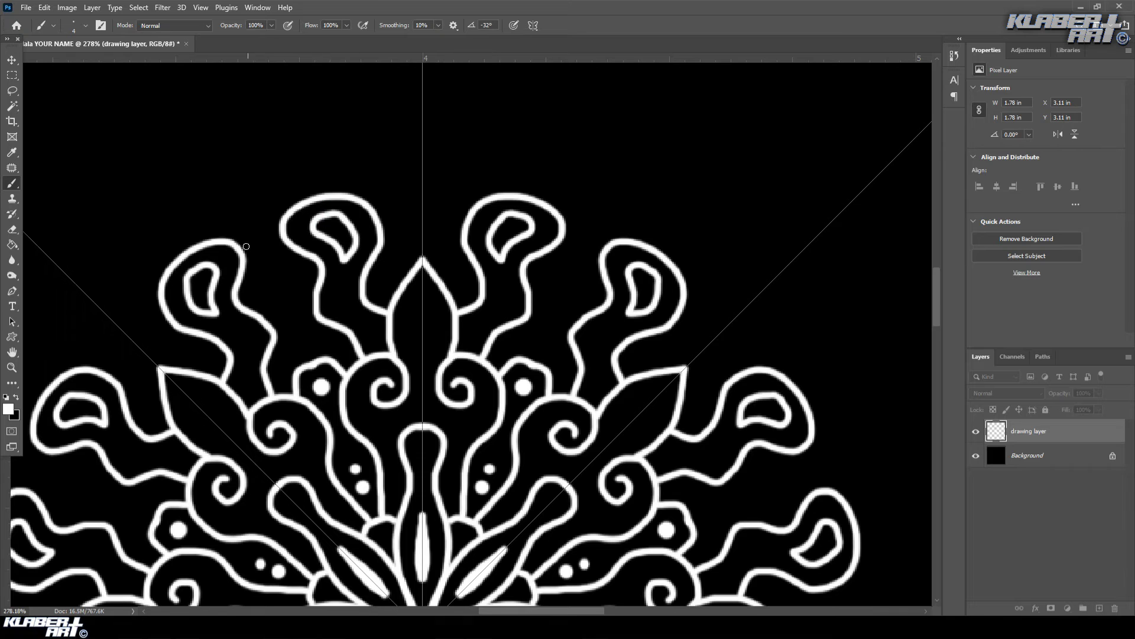
Fill the teardrops in the outer bulbs with white and erase a round dot from each one.
drag(322, 222, 346, 245)
drag(195, 284, 207, 307)
key(e)
click(85, 26)
drag(70, 63, 77, 63)
click(341, 235)
click(201, 294)
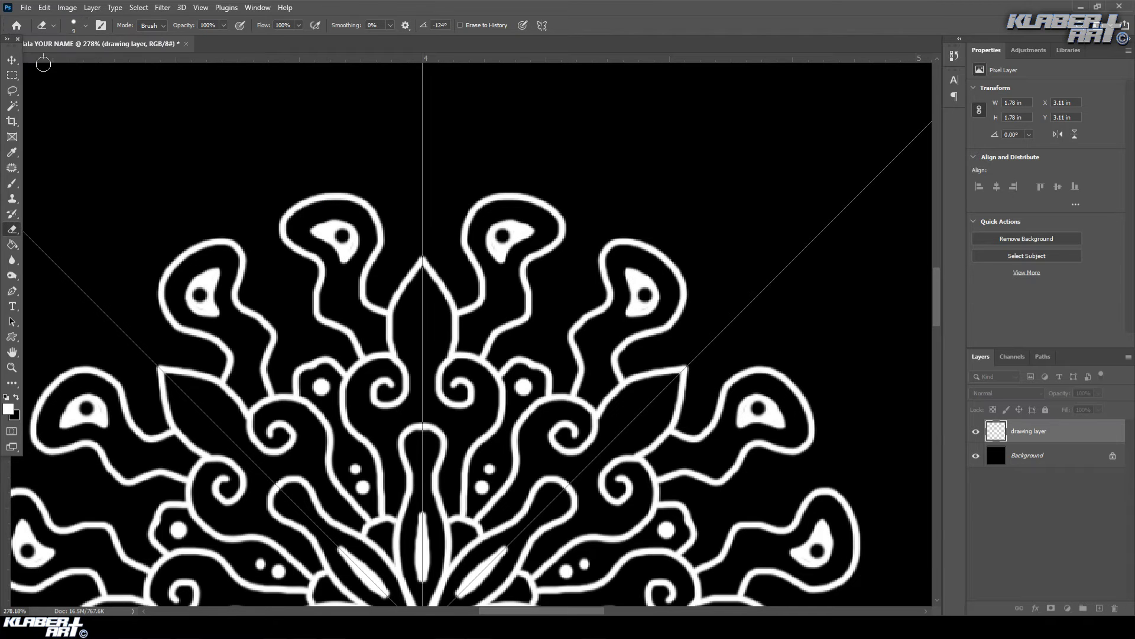
Erase smaller dots from the white teardrops and draw hooked stems and arched, curled tendrils around the outer bulbs.
click(85, 26)
click(346, 252)
key(b)
drag(293, 331, 148, 86)
drag(112, 177, 207, 97)
drag(541, 237, 434, 77)
Draw pointed leaves with solid white centres on the symmetry axes, flanked by spirals with arched curves beside them.
scroll(414, 296, up, 5)
mouse_move(422, 201)
mouse_down()
mouse_move(391, 278)
mouse_move(422, 354)
mouse_up()
drag(422, 251, 422, 348)
drag(423, 272, 422, 331)
mouse_move(477, 355)
mouse_down()
mouse_move(536, 221)
mouse_move(567, 228)
mouse_up()
drag(615, 275, 569, 226)
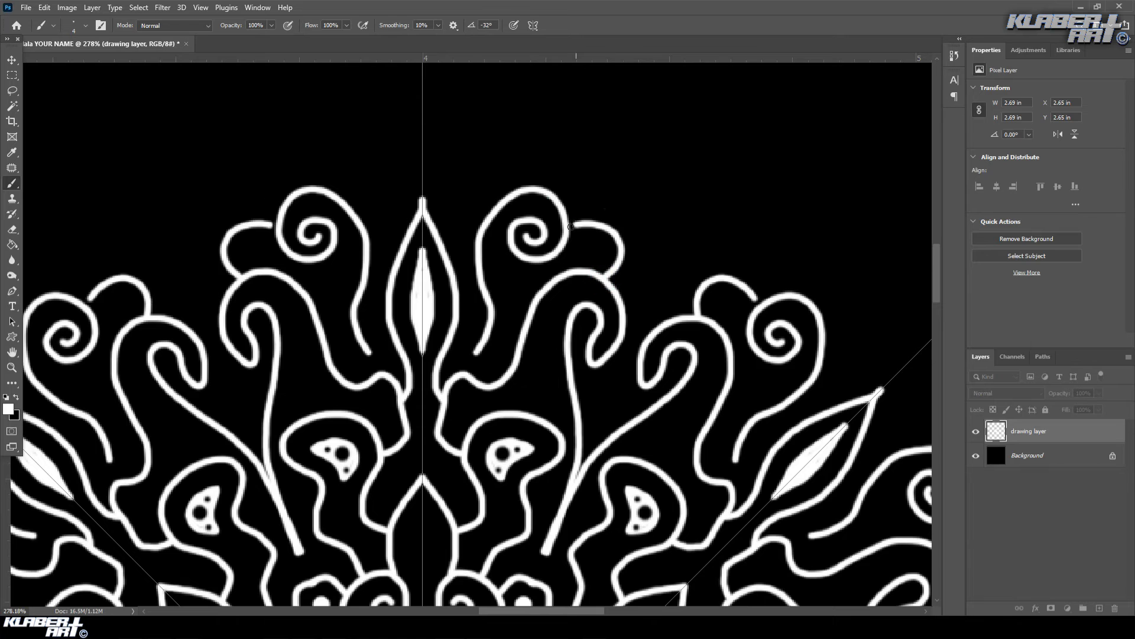
Draw rounded loops and double-outlined pointed petals above the spirals around the solid-centred leaves.
drag(414, 195, 467, 157)
key(ctrl+1)
drag(553, 157, 611, 106)
key(ctrl+z)
scroll(650, 94, up, 3)
drag(381, 260, 441, 284)
mouse_move(363, 227)
mouse_down()
mouse_move(562, 305)
mouse_move(563, 338)
mouse_up()
drag(475, 299, 544, 338)
Draw a taller leaf with an inner leaf outline on each axis and large spirals between these leaves.
scroll(243, 236, up, 1)
scroll(243, 236, up, 2)
scroll(243, 236, left, 3)
drag(302, 127, 319, 317)
drag(302, 177, 302, 281)
drag(584, 343, 653, 274)
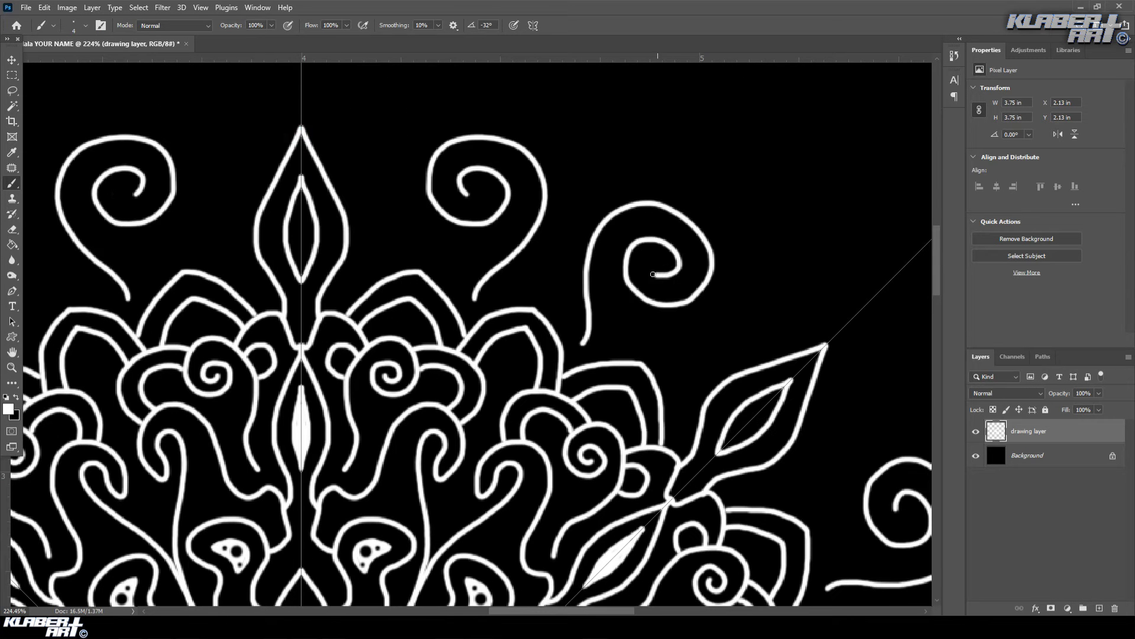
Paint a row of four dots of decreasing size between the large spirals, plus single dots in the petals and inner leaf outlines.
click(85, 26)
click(545, 280)
click(84, 26)
click(563, 236)
click(577, 204)
click(588, 177)
click(404, 322)
click(302, 233)
Draw curved frames around the large spirals with small curls, short spines and an oval bud at each peak.
click(85, 27)
scroll(406, 393, down, 5)
scroll(355, 254, up, 3)
click(85, 26)
drag(351, 220, 114, 346)
drag(198, 188, 248, 160)
drag(98, 310, 142, 396)
mouse_move(322, 199)
mouse_down()
mouse_move(384, 299)
mouse_move(390, 254)
mouse_up()
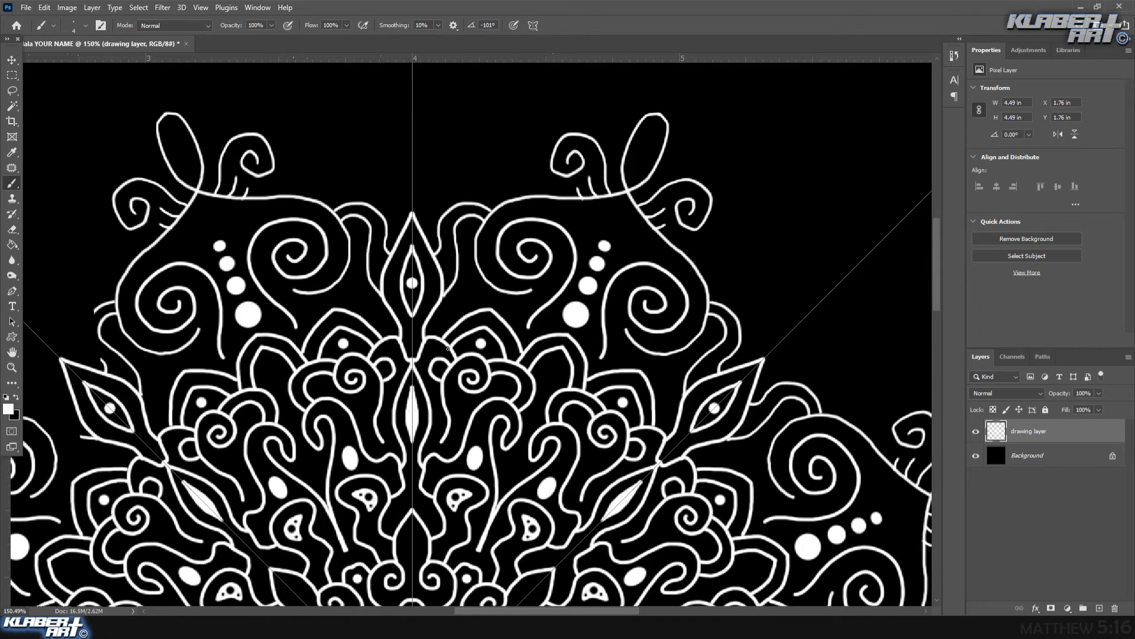
Draw a winged triangle below each oval bud and a short thick stroke inside the bud.
mouse_move(206, 207)
mouse_down()
mouse_move(189, 227)
mouse_move(225, 229)
mouse_move(204, 208)
mouse_up()
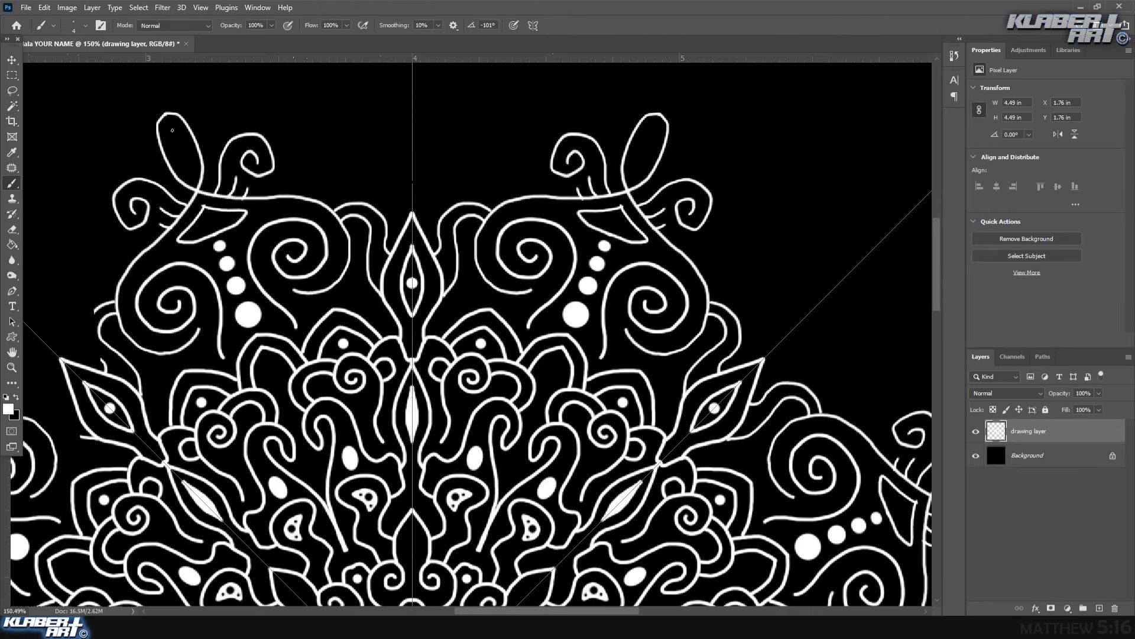
drag(174, 134, 188, 172)
scroll(188, 172, up, 2)
scroll(355, 296, down, 8)
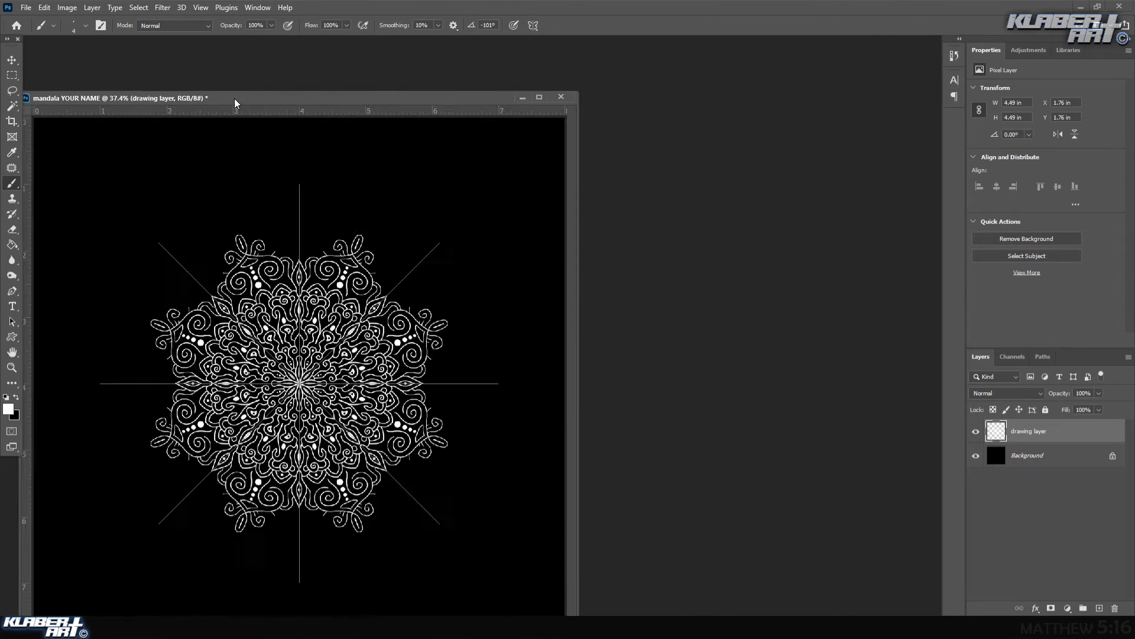
Draw hooked thorns on the curved frames and tall pointed leaves on the axes flanked by large outer spirals.
scroll(308, 303, up, 6)
drag(308, 302, 291, 244)
scroll(354, 295, up, 2)
drag(394, 214, 362, 391)
mouse_move(445, 362)
mouse_down()
mouse_move(476, 196)
mouse_move(535, 211)
mouse_up()
drag(508, 266, 431, 290)
Paint three dots of decreasing size up each tall leaf, starting at 28 px, and one dot in each outer spiral's centre.
click(85, 25)
click(76, 65)
click(394, 351)
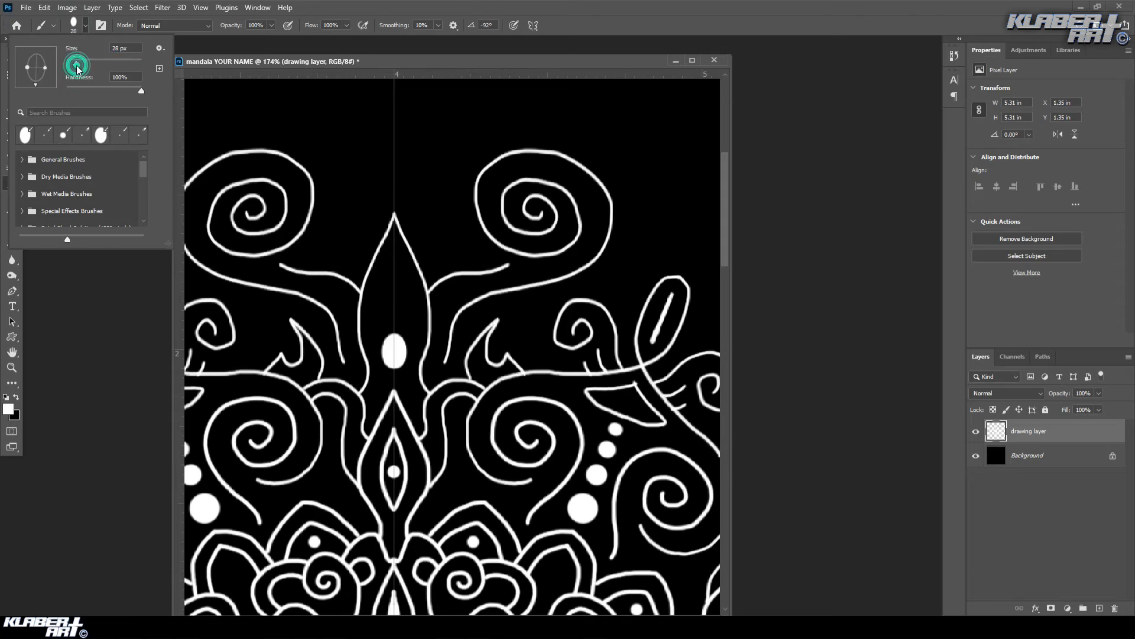
click(394, 308)
click(393, 276)
click(255, 208)
click(201, 7)
click(228, 114)
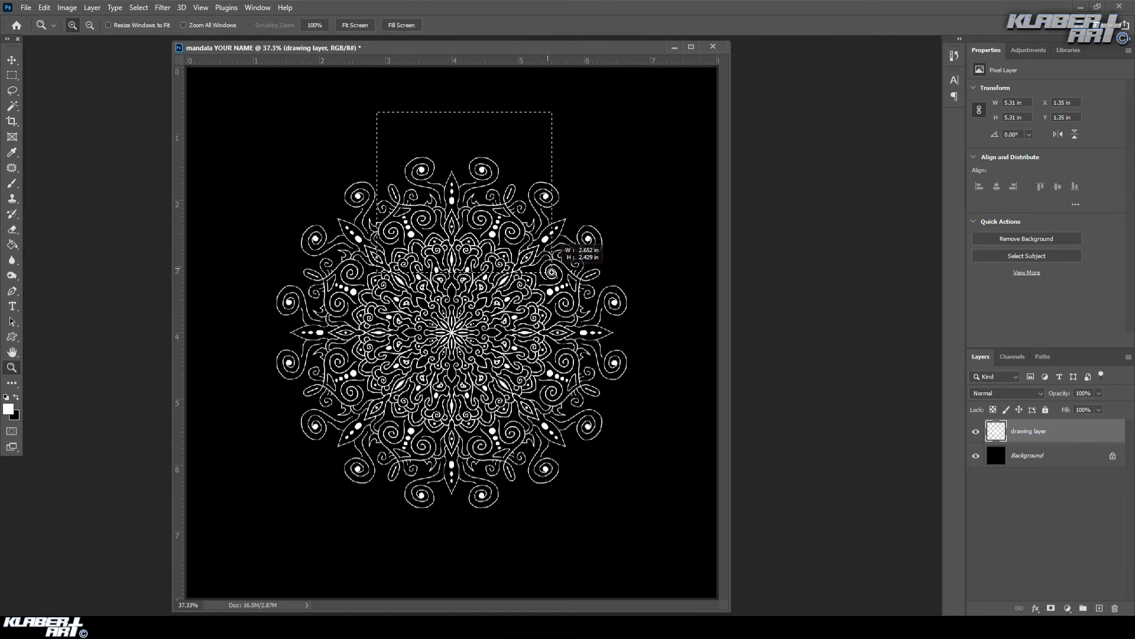
Draw an outlined cross on the tip of each tall pointed leaf with a fine brush.
scroll(414, 178, up, 3)
click(85, 25)
click(68, 63)
key(Return)
mouse_move(399, 259)
mouse_down()
mouse_move(386, 172)
mouse_move(399, 296)
mouse_up()
key(ctrl+0)
Draw short rays radiating from each cross and give the cross a second outline.
scroll(370, 97, up, 3)
mouse_move(371, 176)
mouse_down()
mouse_move(404, 192)
mouse_move(384, 204)
mouse_up()
drag(446, 140, 421, 175)
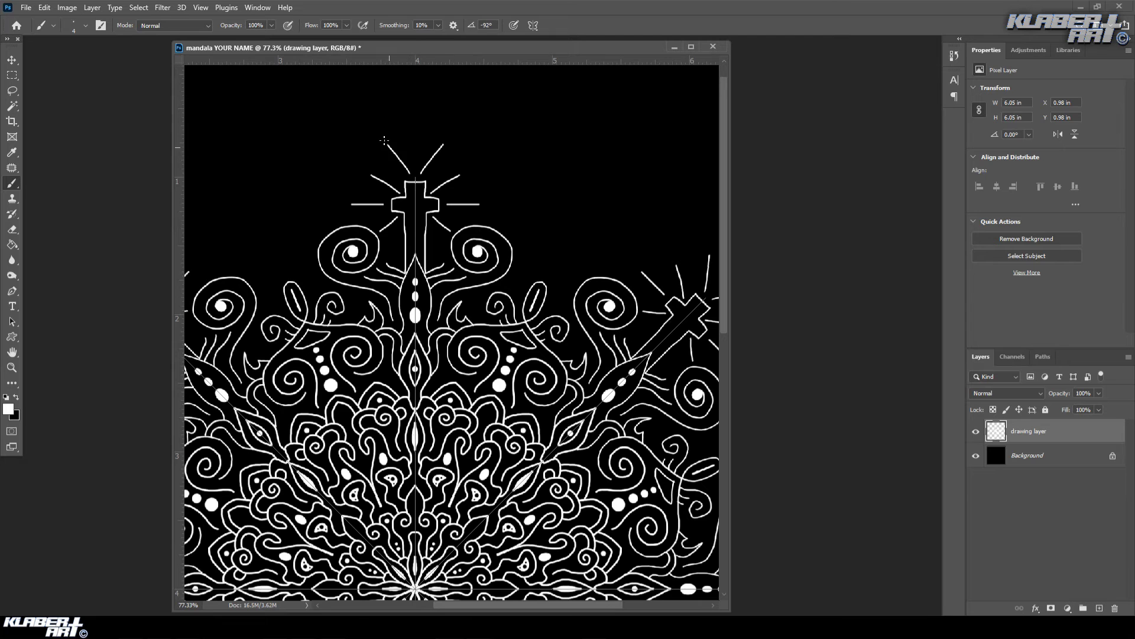
scroll(416, 195, up, 5)
mouse_move(402, 122)
mouse_down()
mouse_move(390, 189)
mouse_move(393, 459)
mouse_up()
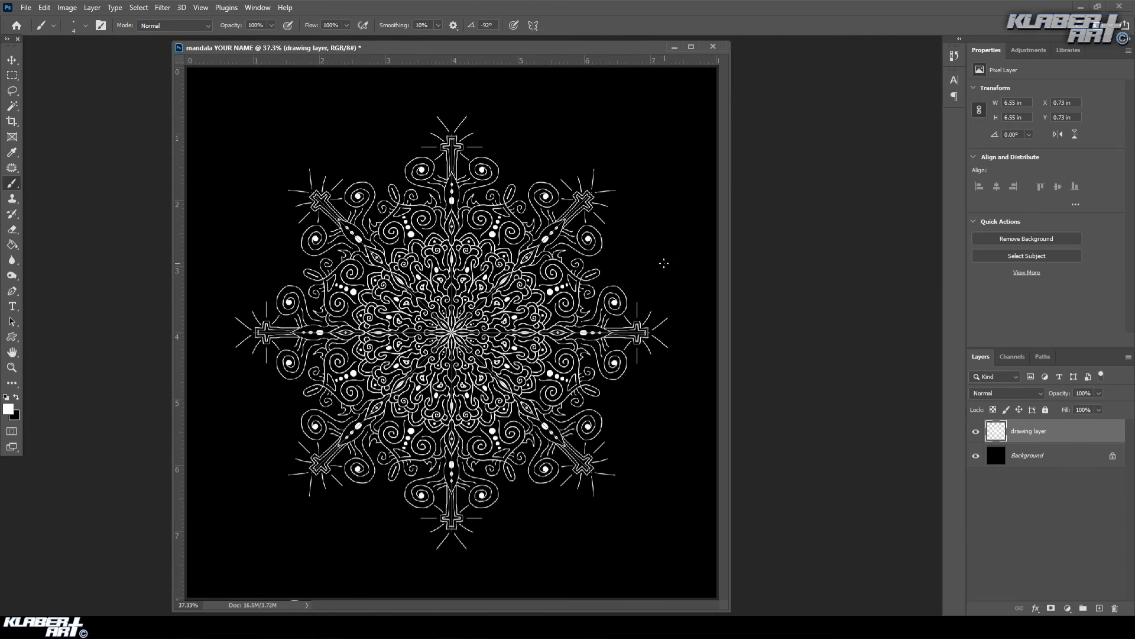
Draw branching, curled flame-like tendrils outward from the oval buds between the crosses.
key(ctrl+0)
scroll(450, 183, up, 3)
drag(325, 331, 272, 307)
drag(497, 165, 491, 107)
drag(296, 284, 242, 432)
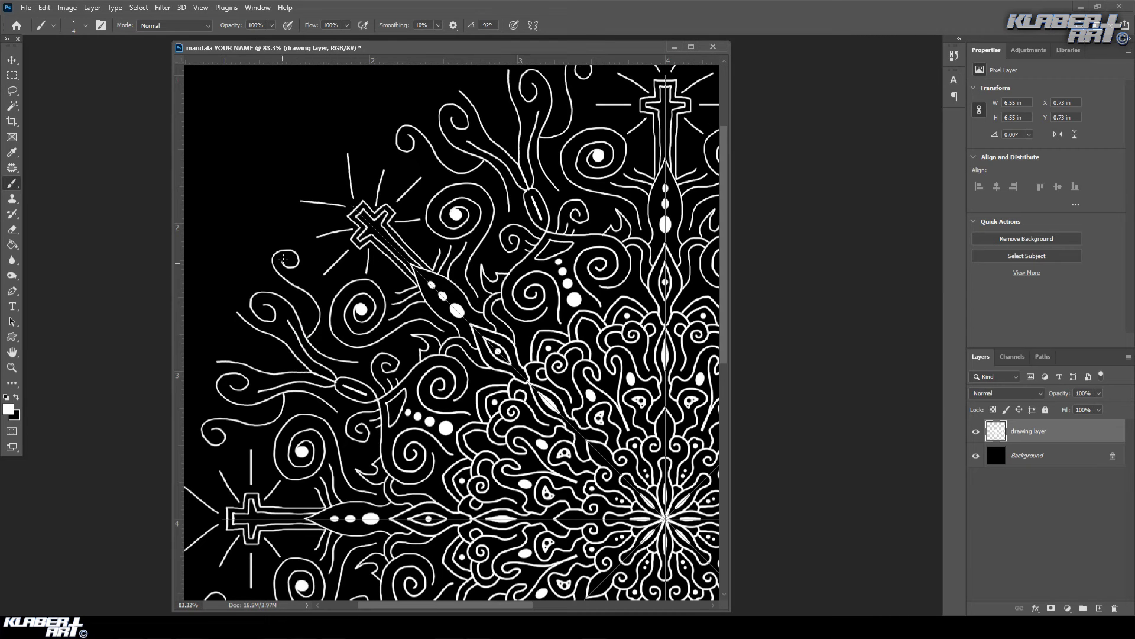
drag(425, 88, 414, 124)
Draw a pointed leaf with an inner leaf shape beyond each cross to complete the mandala's outer tips.
key(ctrl+0)
scroll(517, 198, up, 6)
drag(536, 104, 535, 278)
drag(529, 161, 536, 205)
scroll(537, 206, down, 4)
click(201, 7)
click(219, 95)
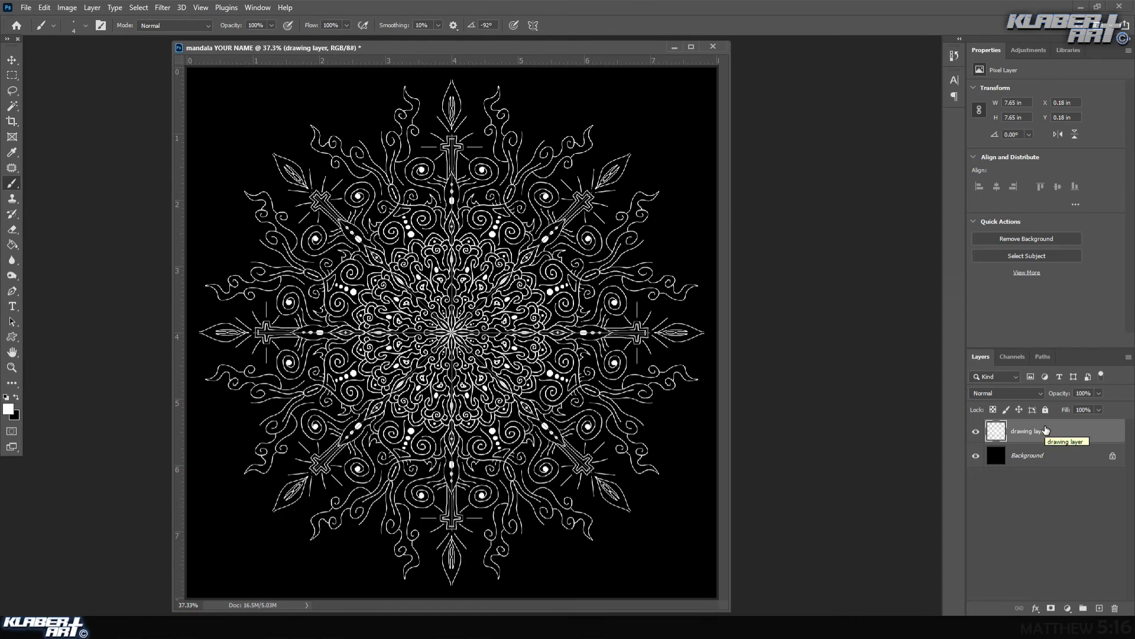
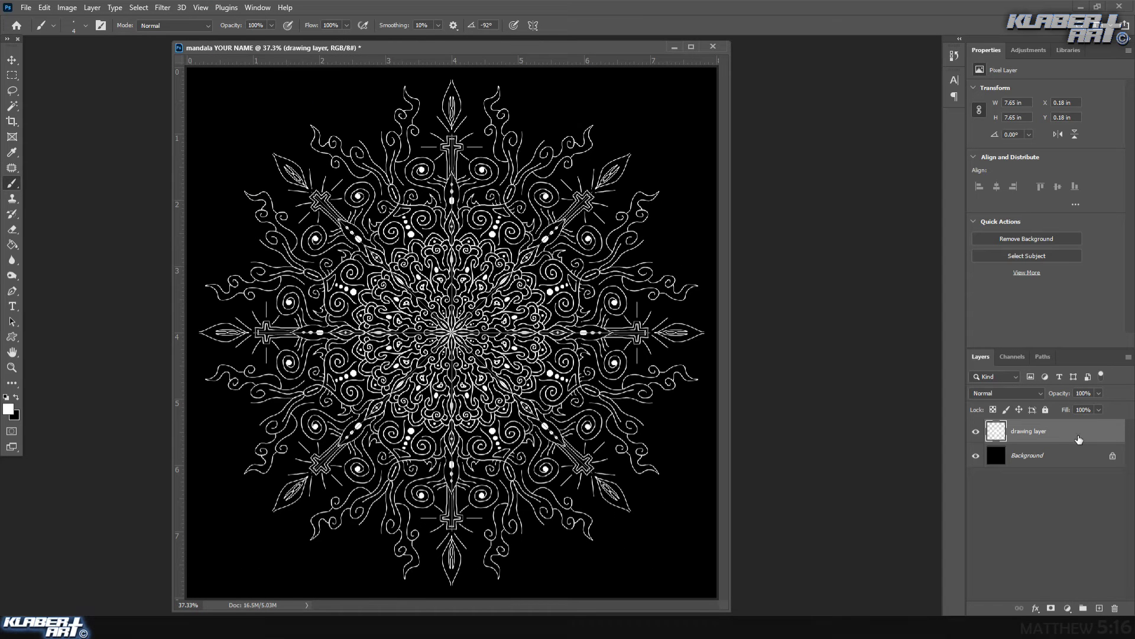
Save the document in Photoshop format as "mandala YOUR NAME" in the Downloads folder.
click(27, 9)
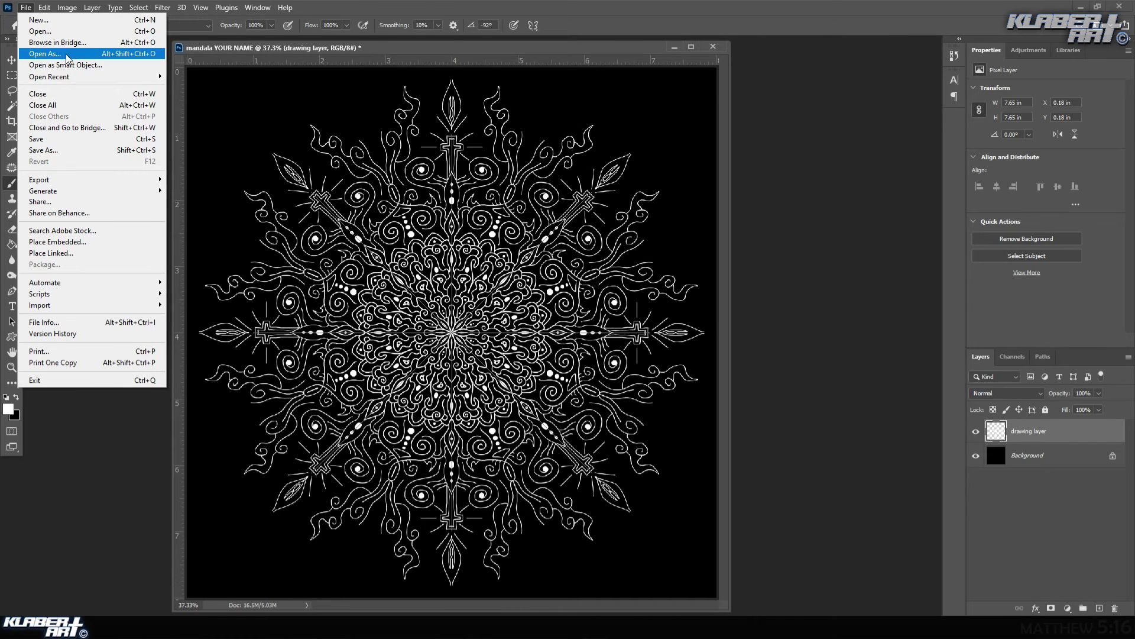
click(42, 151)
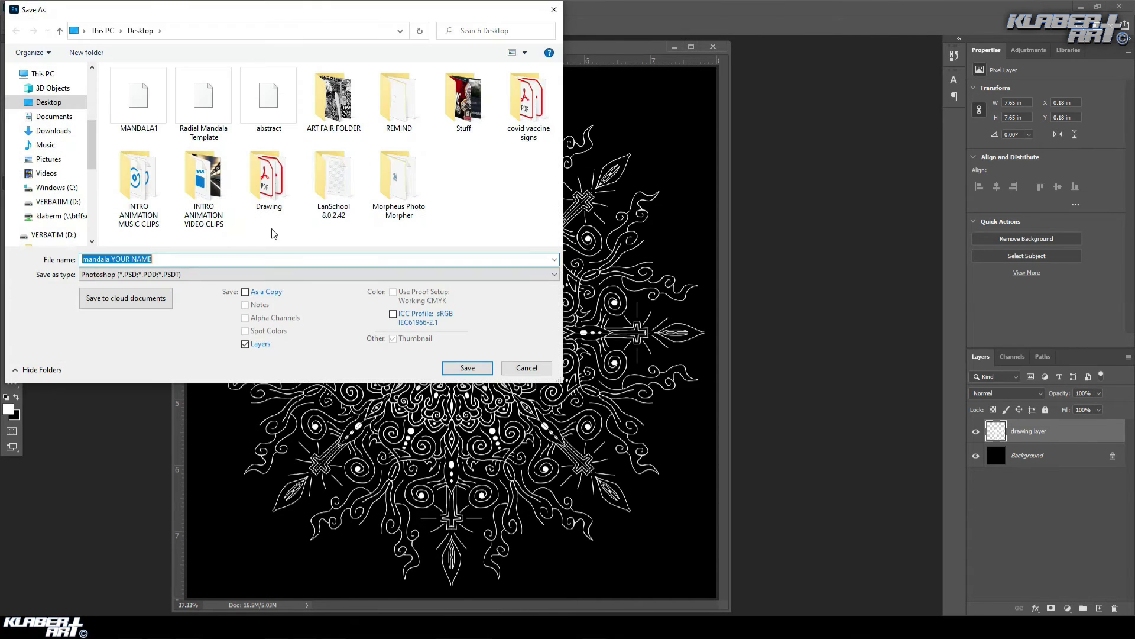
click(53, 131)
click(467, 367)
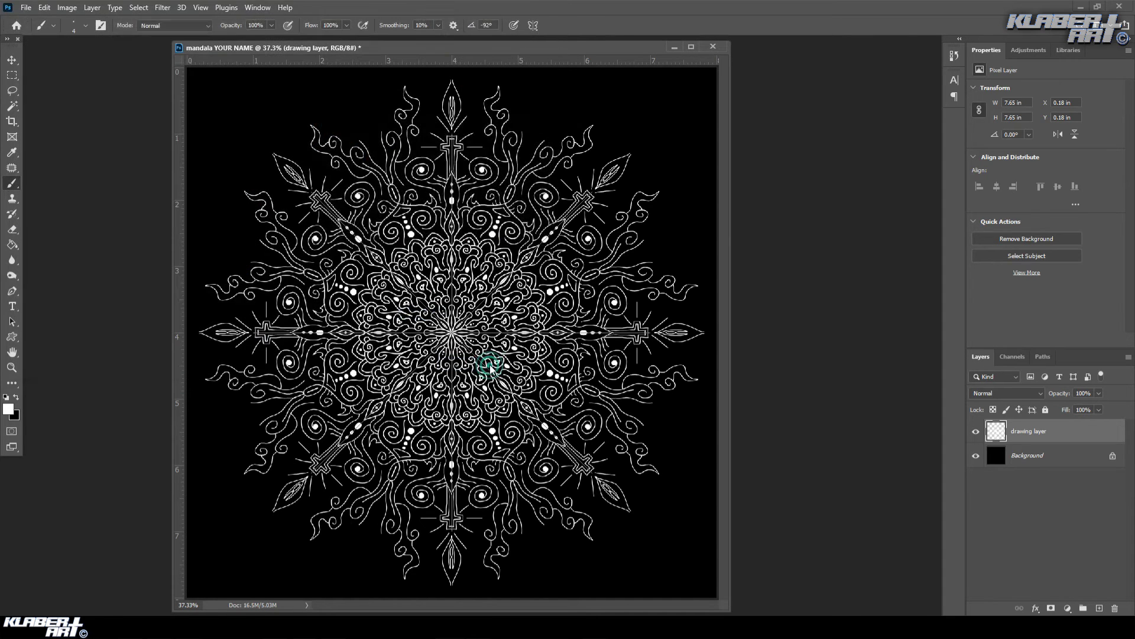
click(606, 152)
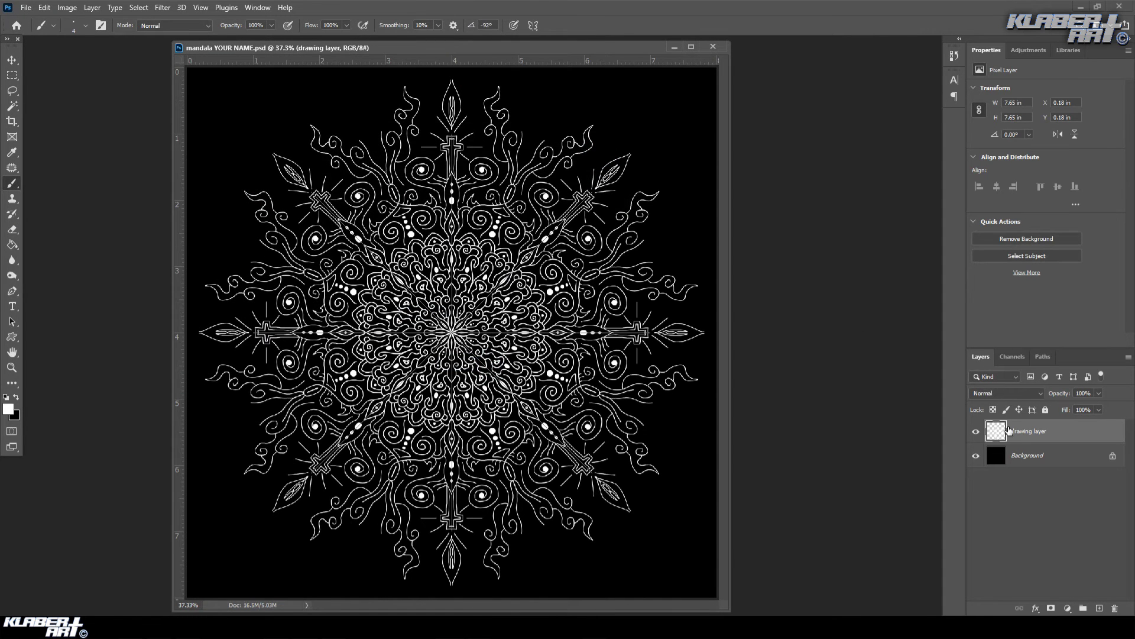
Add a Gradient Overlay effect to the drawing layer and set its style to Radial.
right_click(1060, 433)
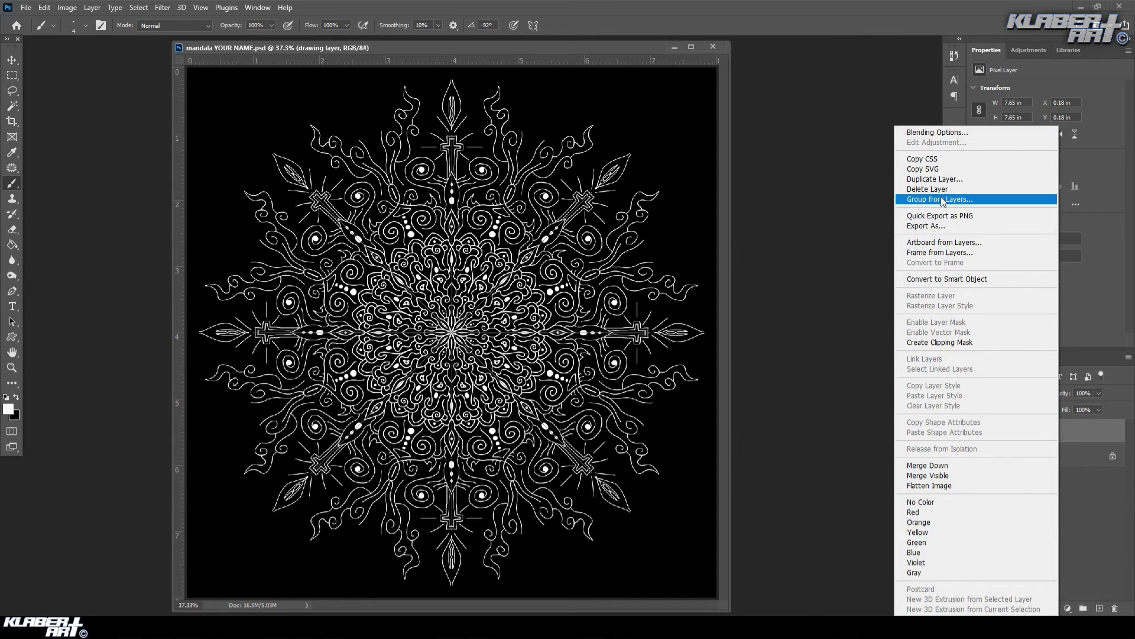
click(993, 132)
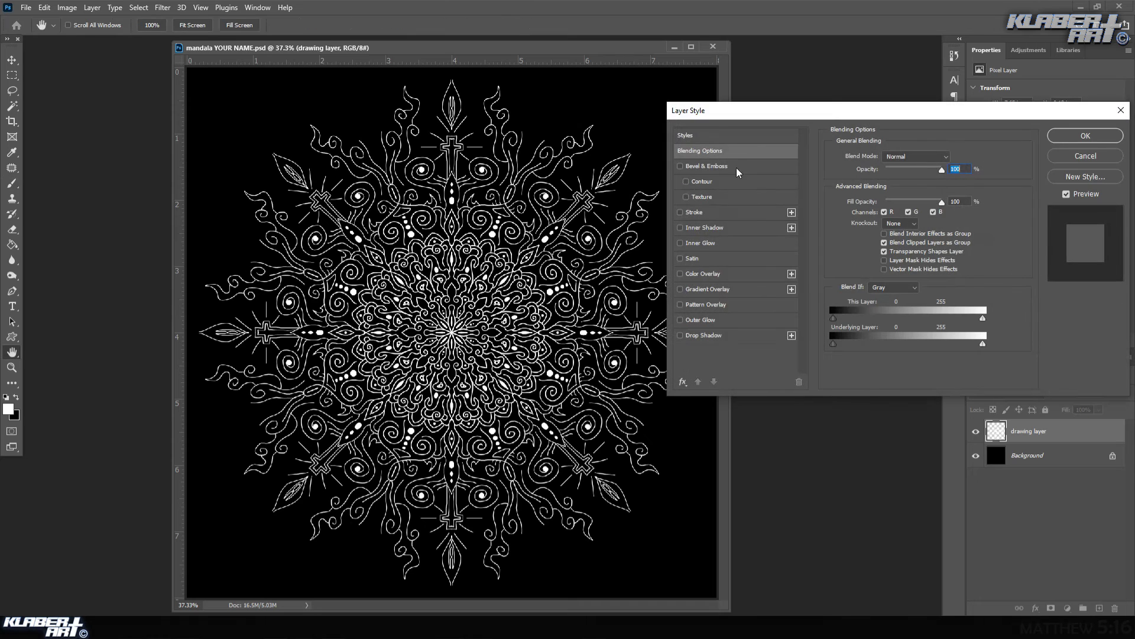
drag(772, 116, 684, 149)
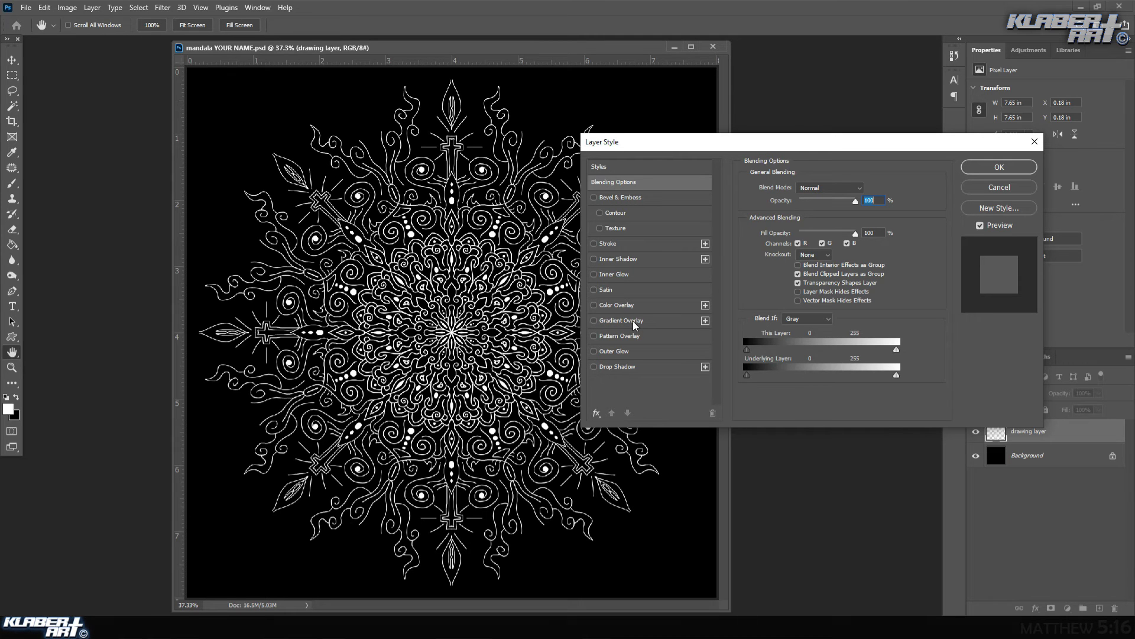
click(621, 320)
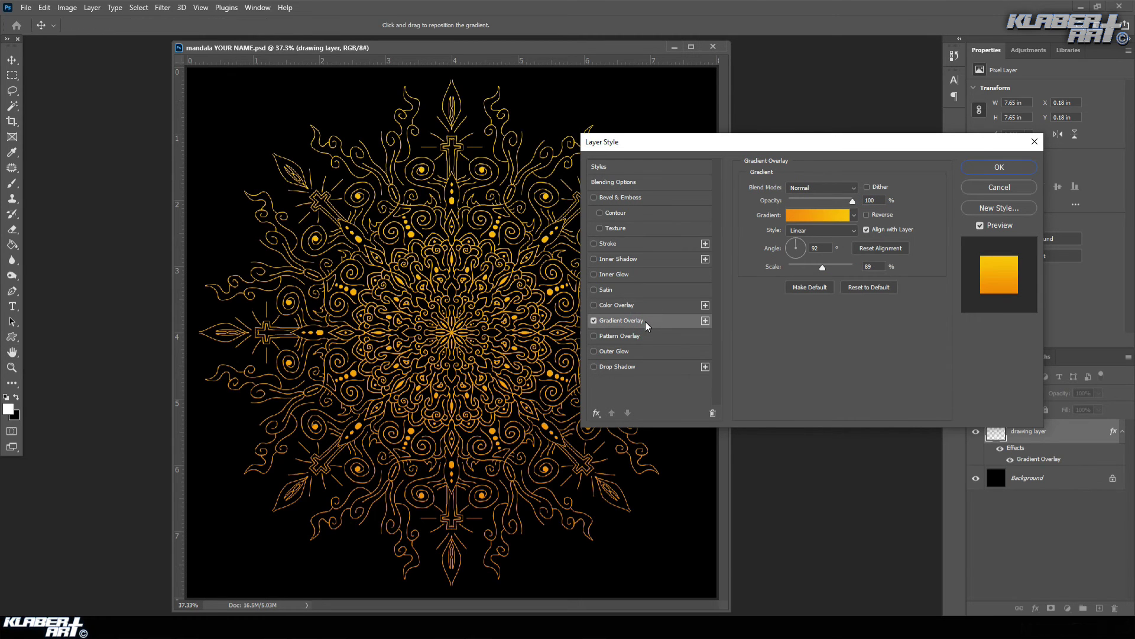
drag(650, 148, 699, 132)
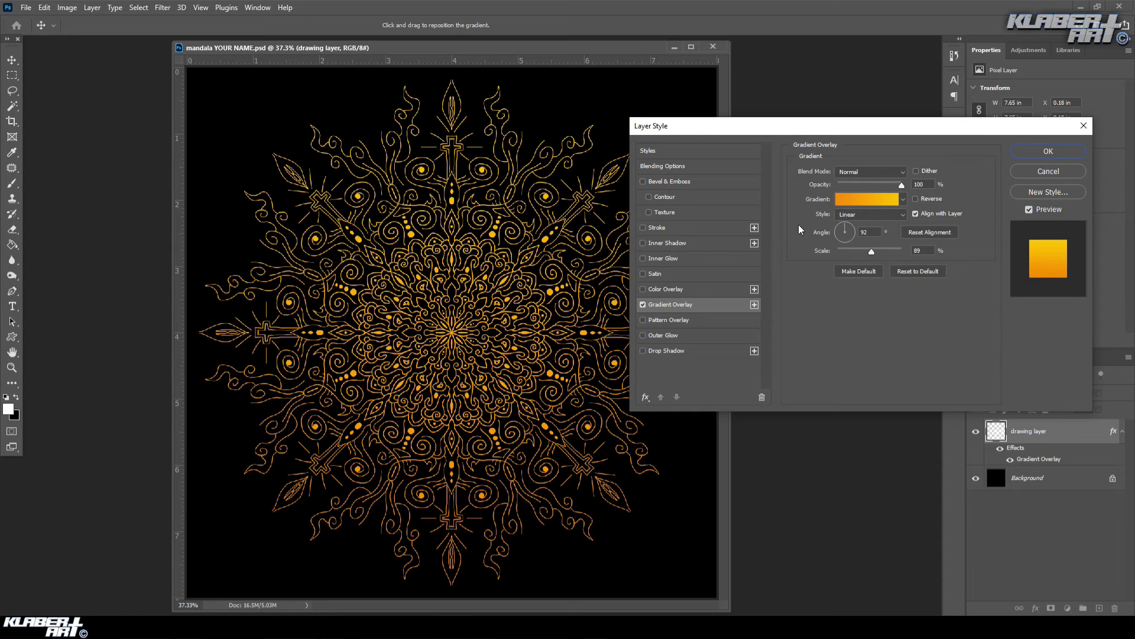
click(864, 218)
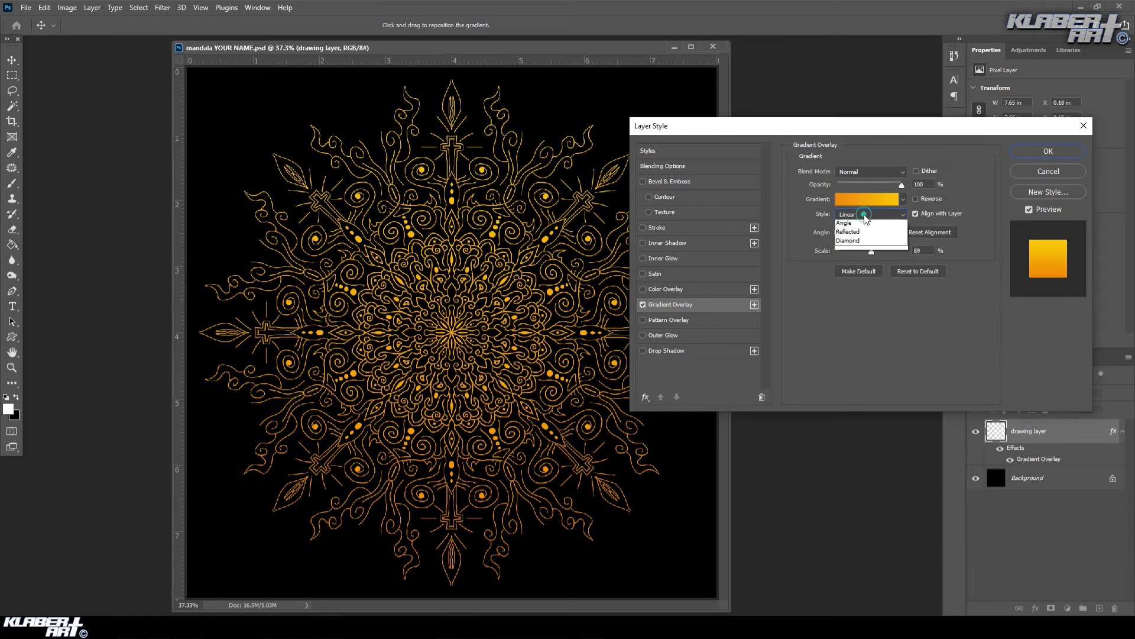
click(865, 233)
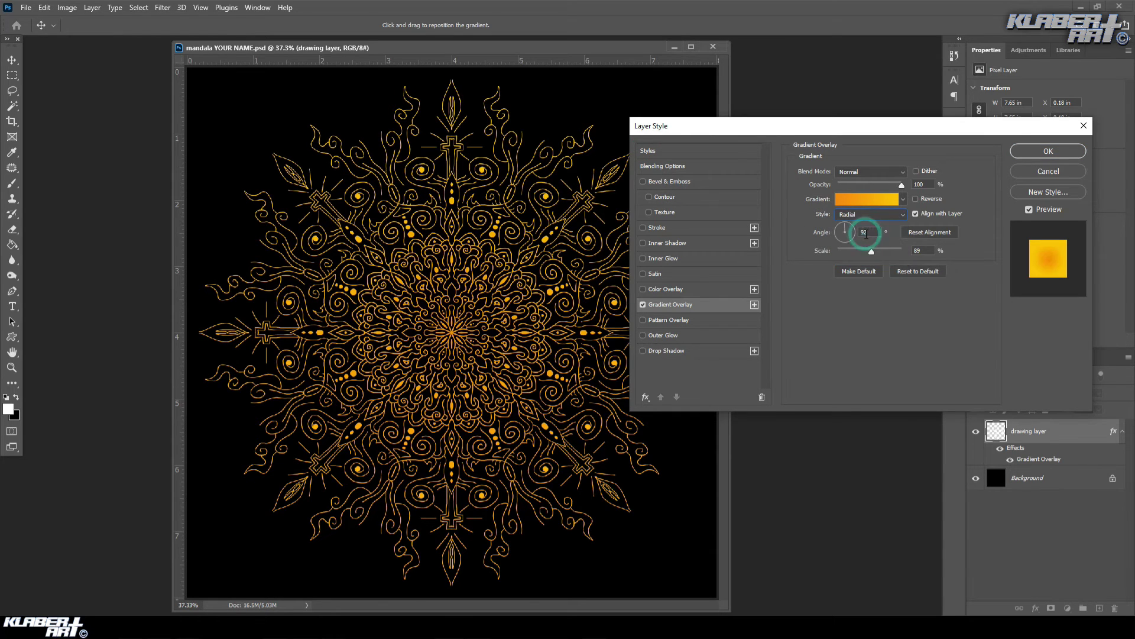
Apply the Red_01 preset from the Reds group as the overlay's gradient.
click(868, 201)
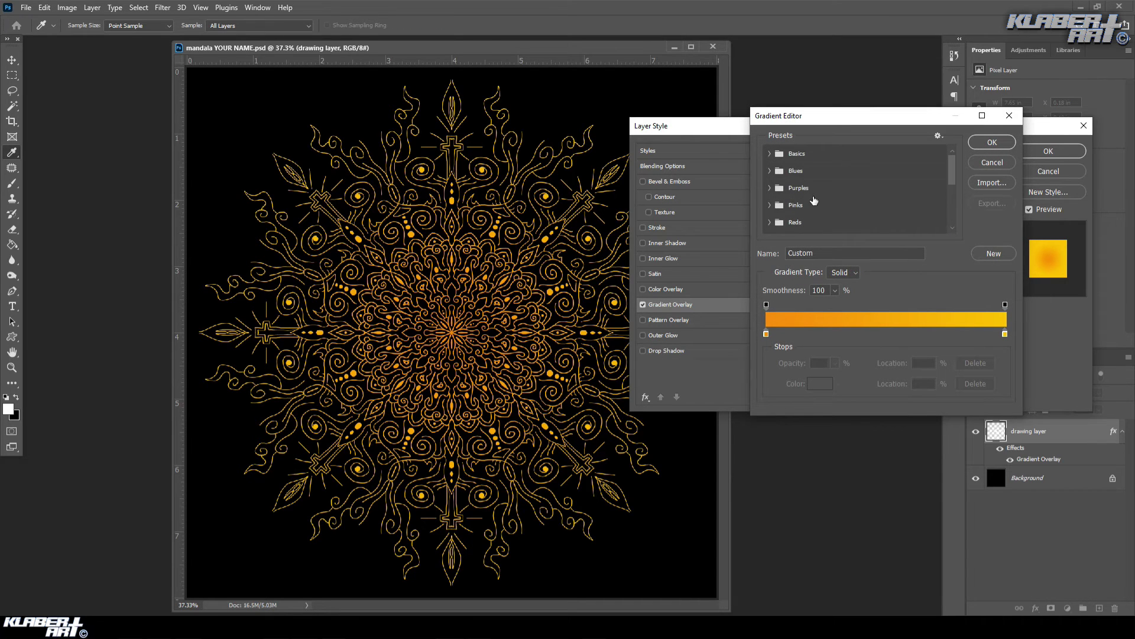
scroll(831, 213, down, 2)
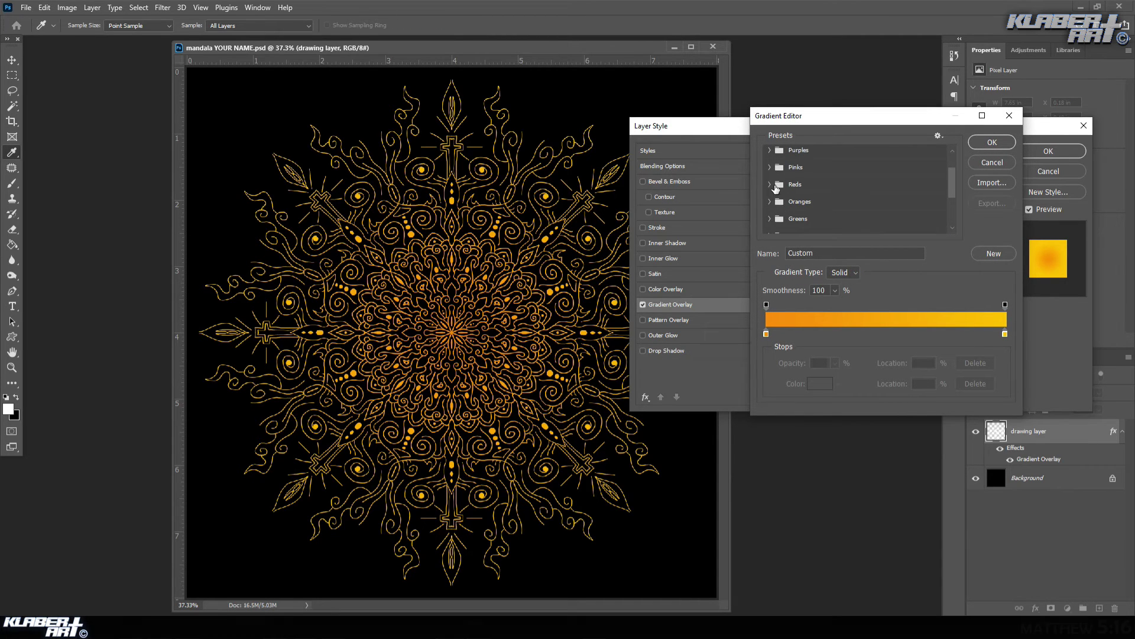
click(769, 185)
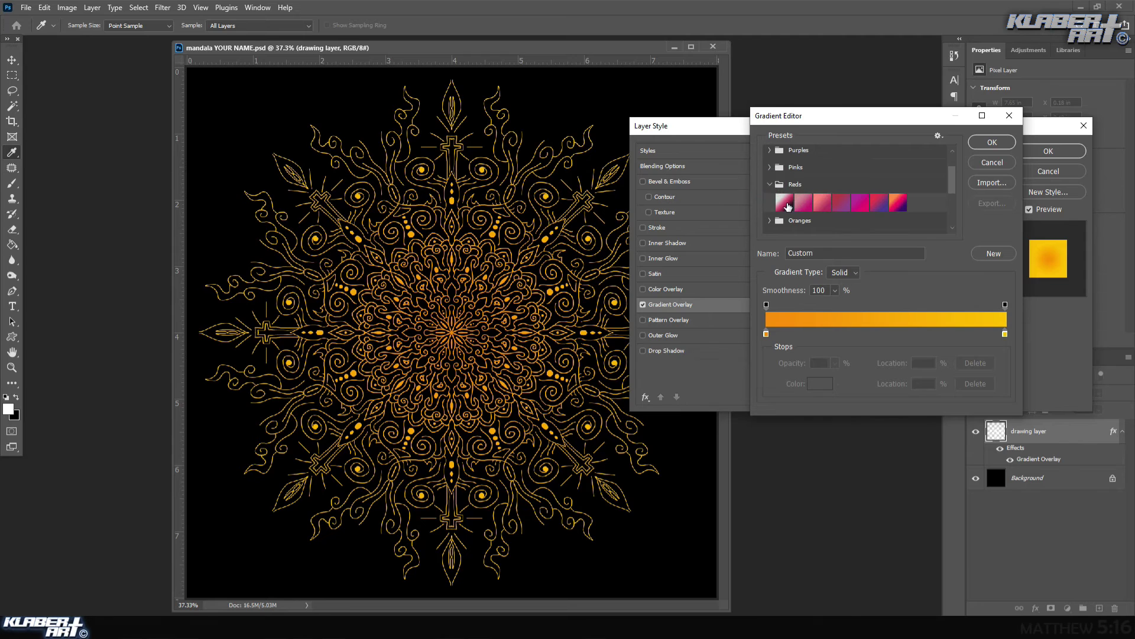
click(786, 204)
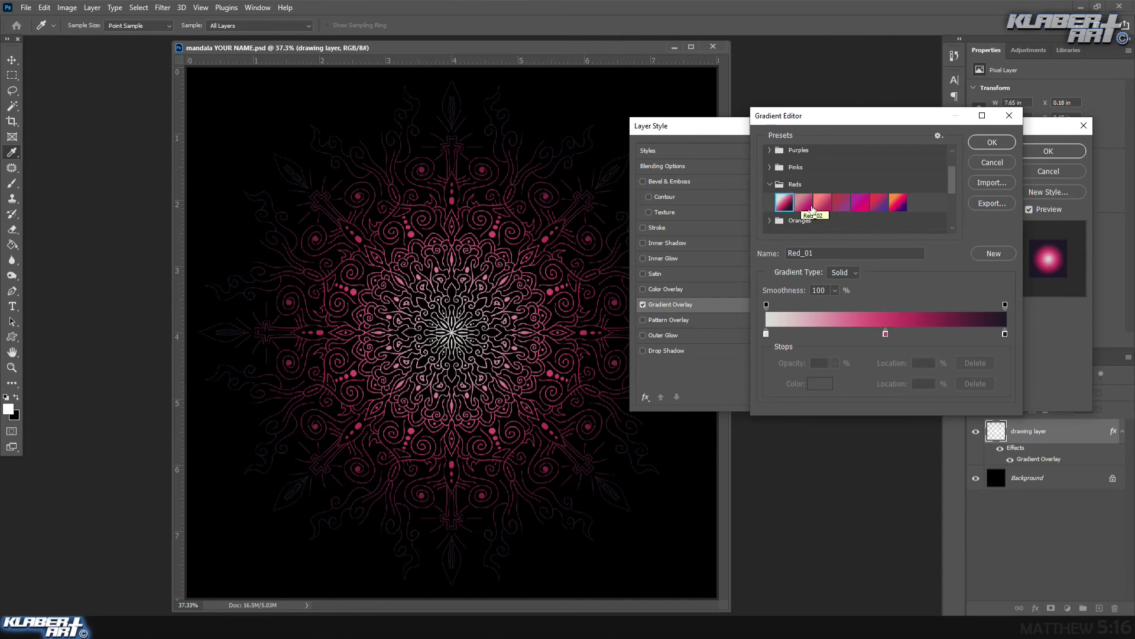
click(990, 144)
Change the gradient's dark end stop at 100% to the purple 4a00aa.
click(875, 201)
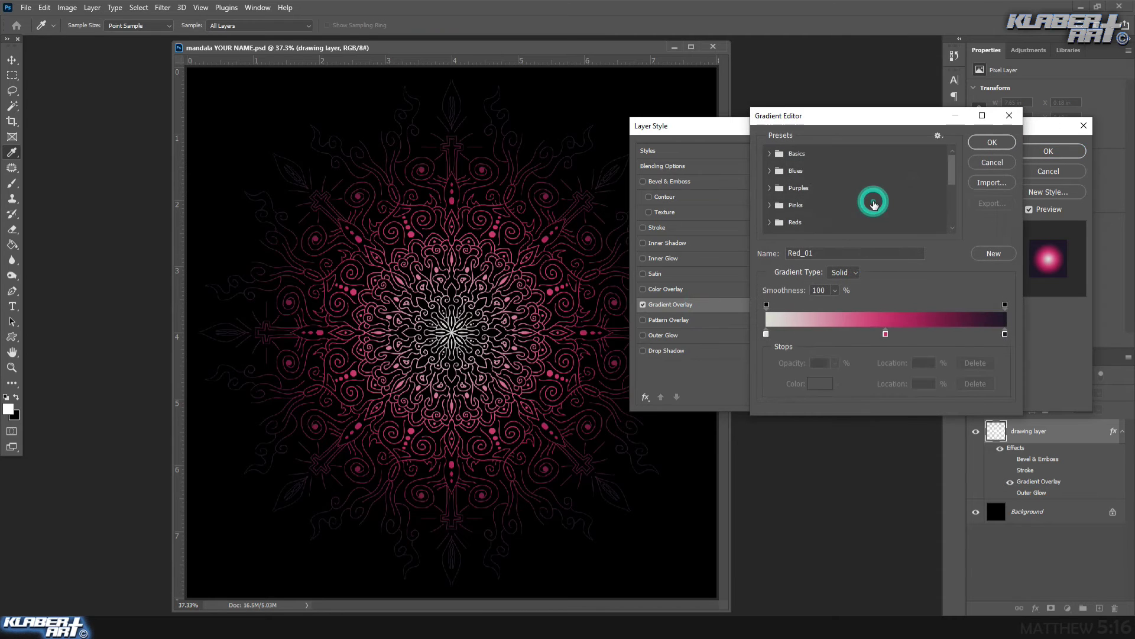
double_click(1005, 334)
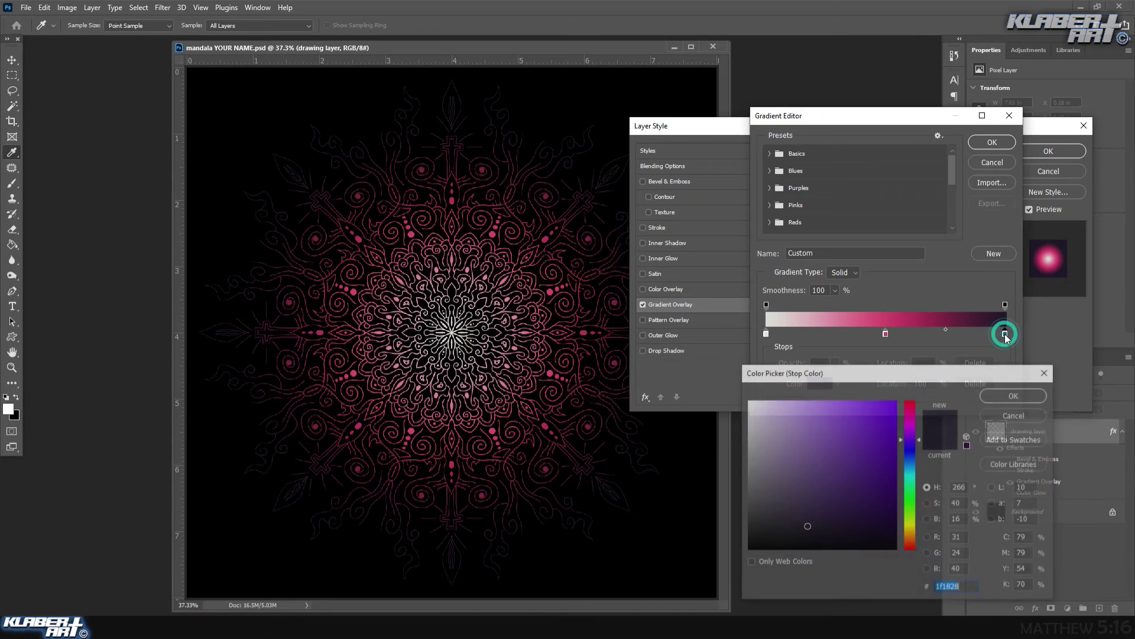
drag(873, 448, 919, 454)
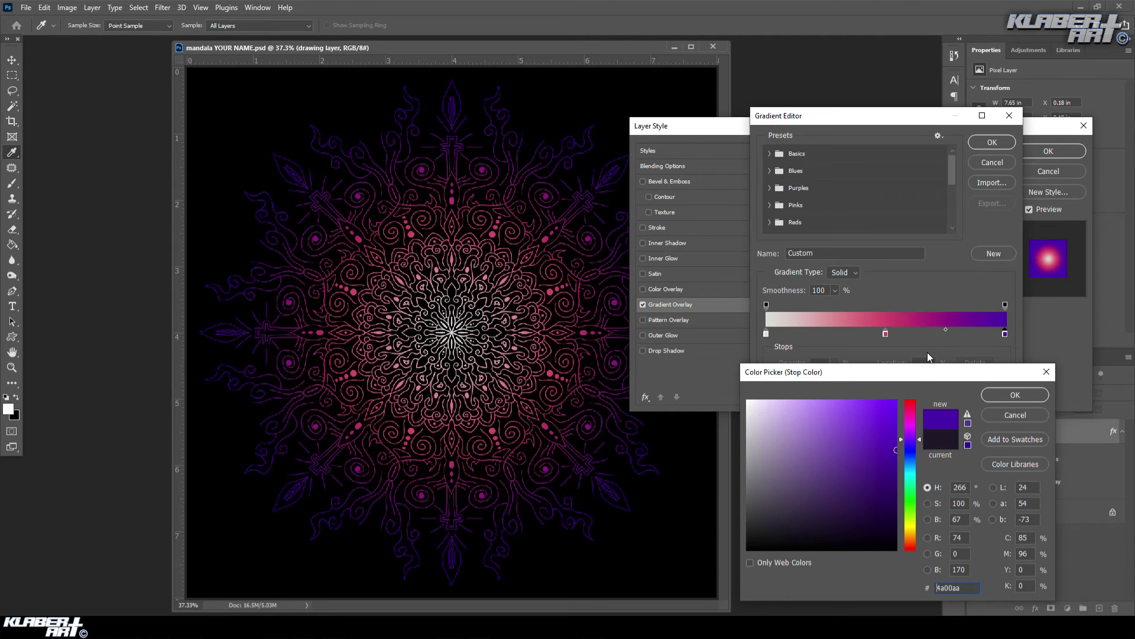
click(955, 332)
click(945, 330)
click(946, 328)
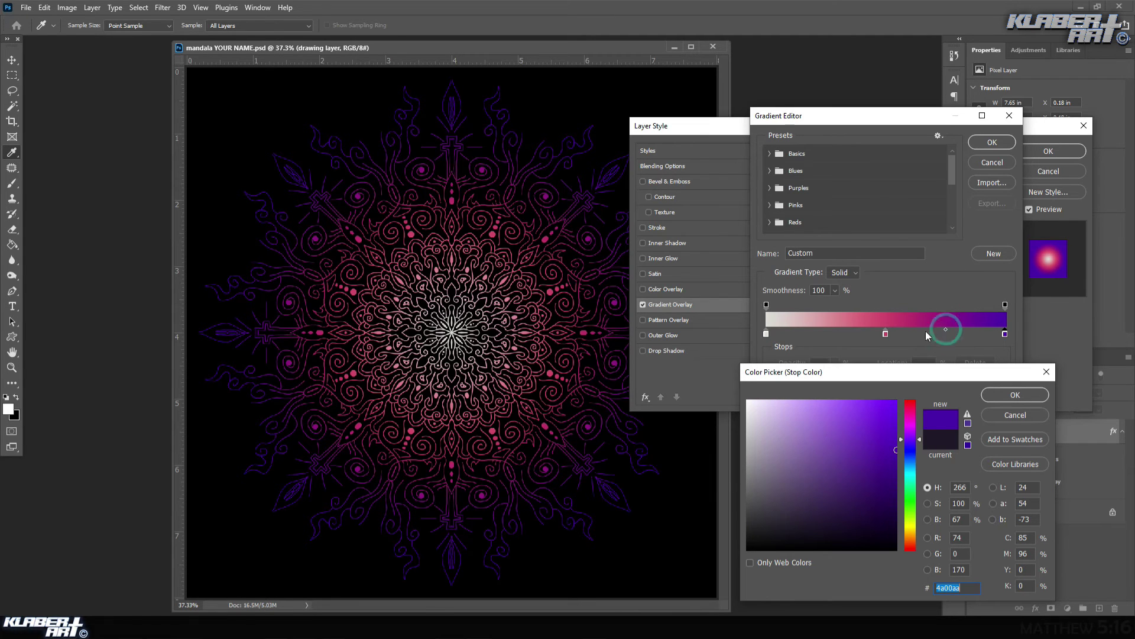
click(1010, 396)
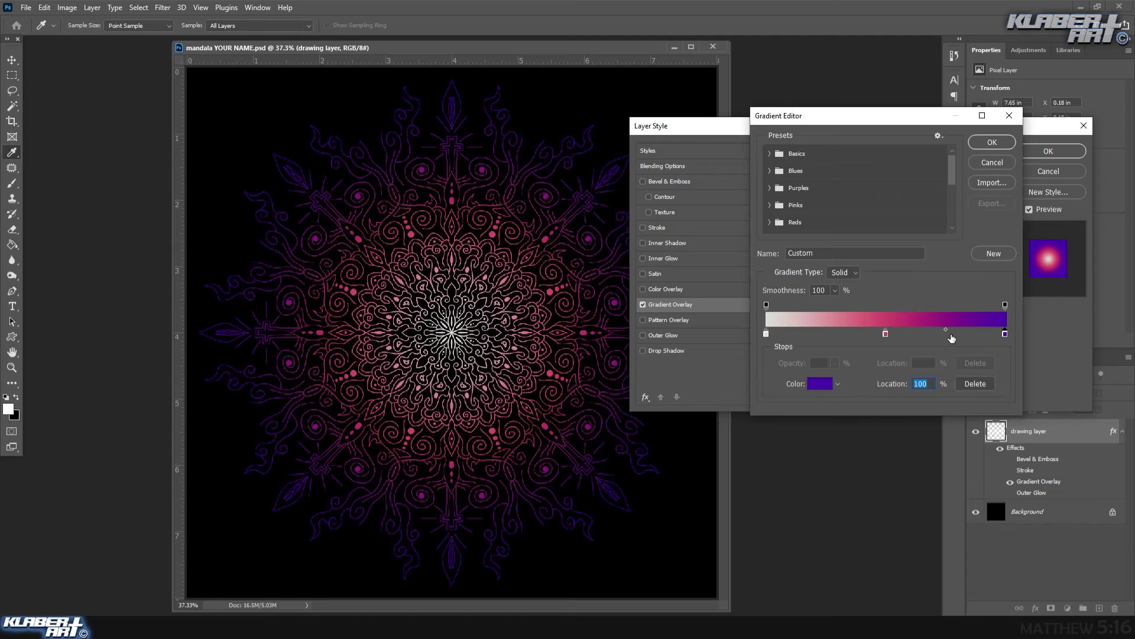
Add a colour stop at 78% on the gradient and set its colour to light purple ab69ff.
click(954, 337)
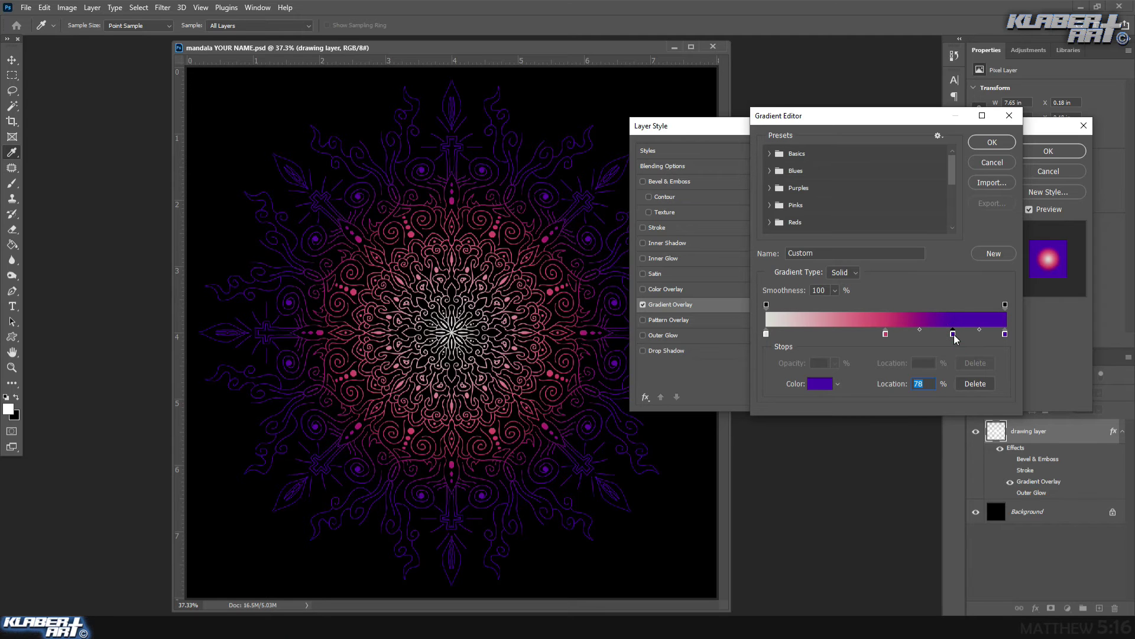
double_click(955, 335)
click(835, 402)
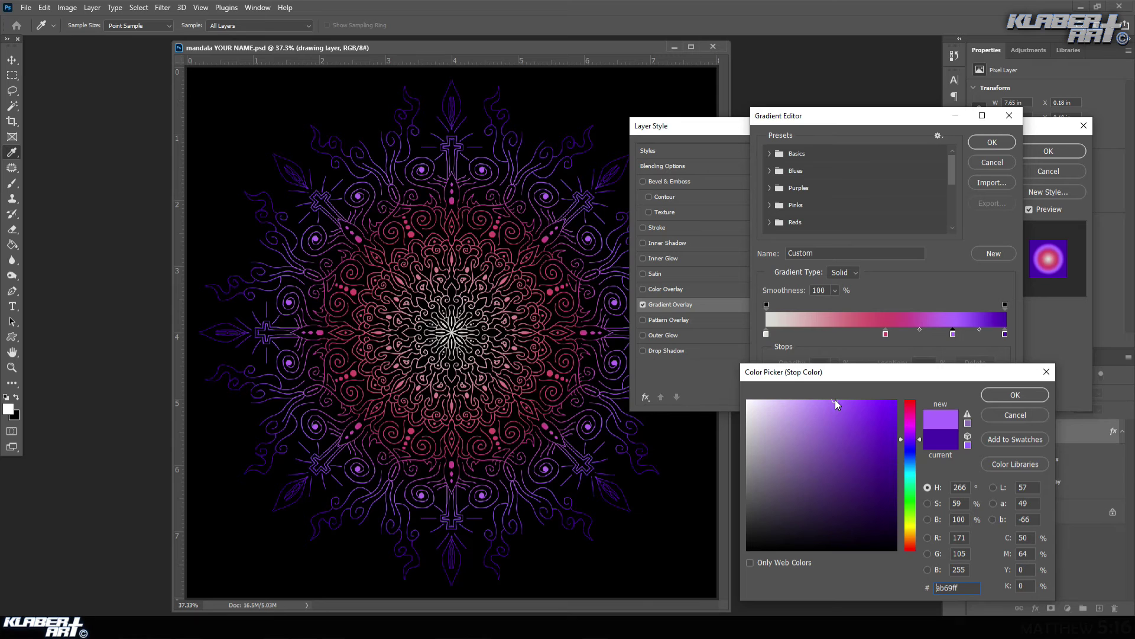
key(Return)
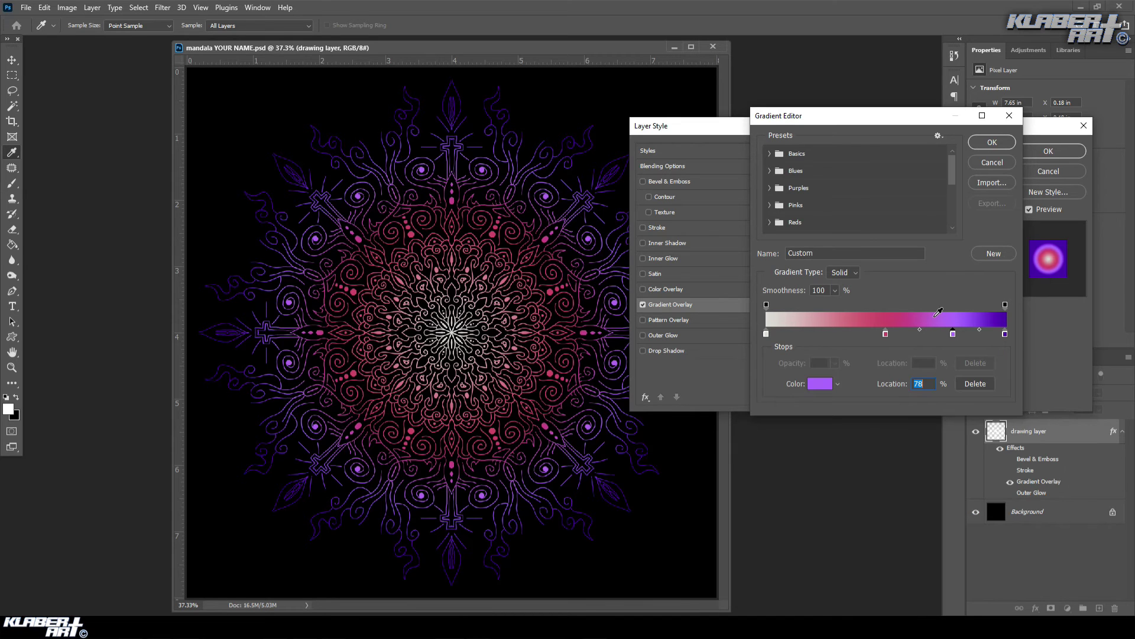
Add a yellow colour stop at 29% on the gradient and apply the edited Gradient Overlay to the drawing layer.
drag(953, 336, 836, 339)
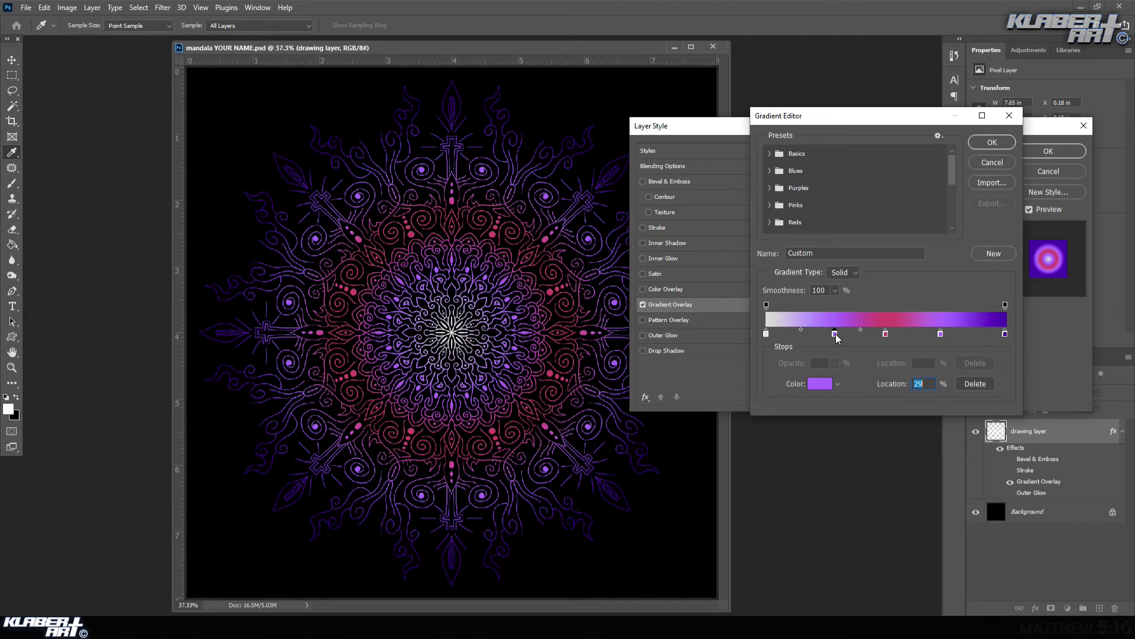
double_click(835, 334)
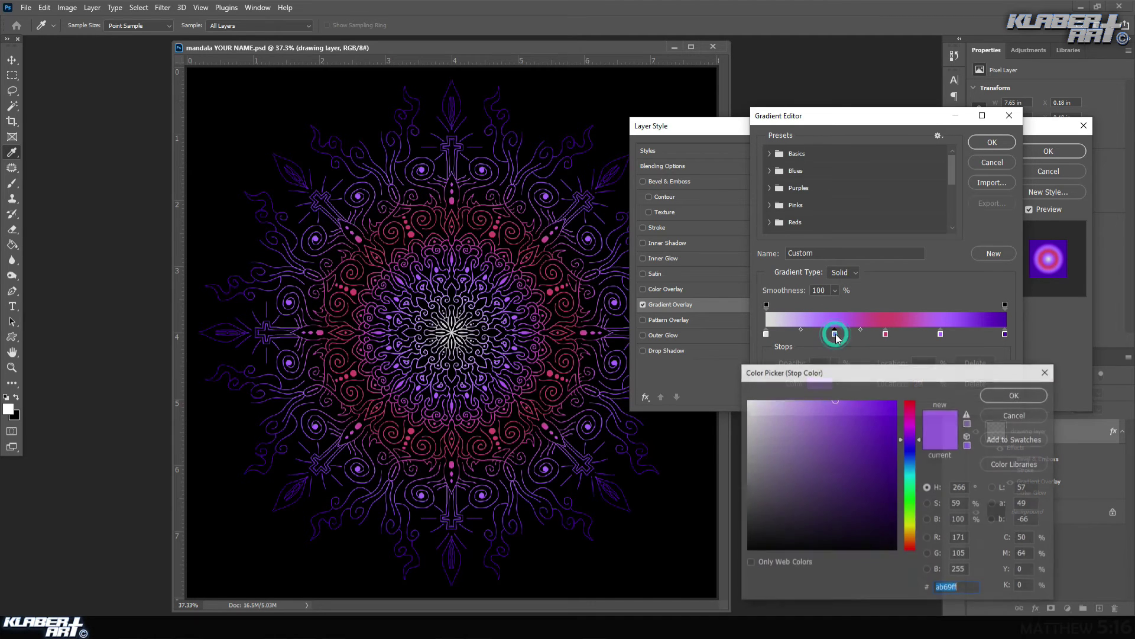
click(913, 524)
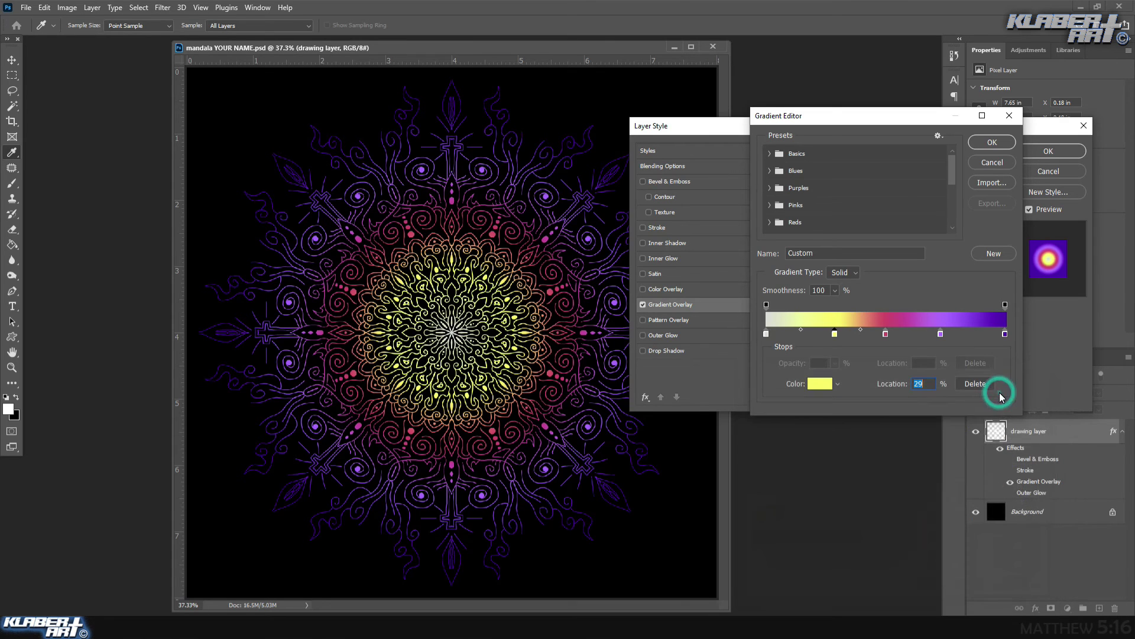
click(987, 143)
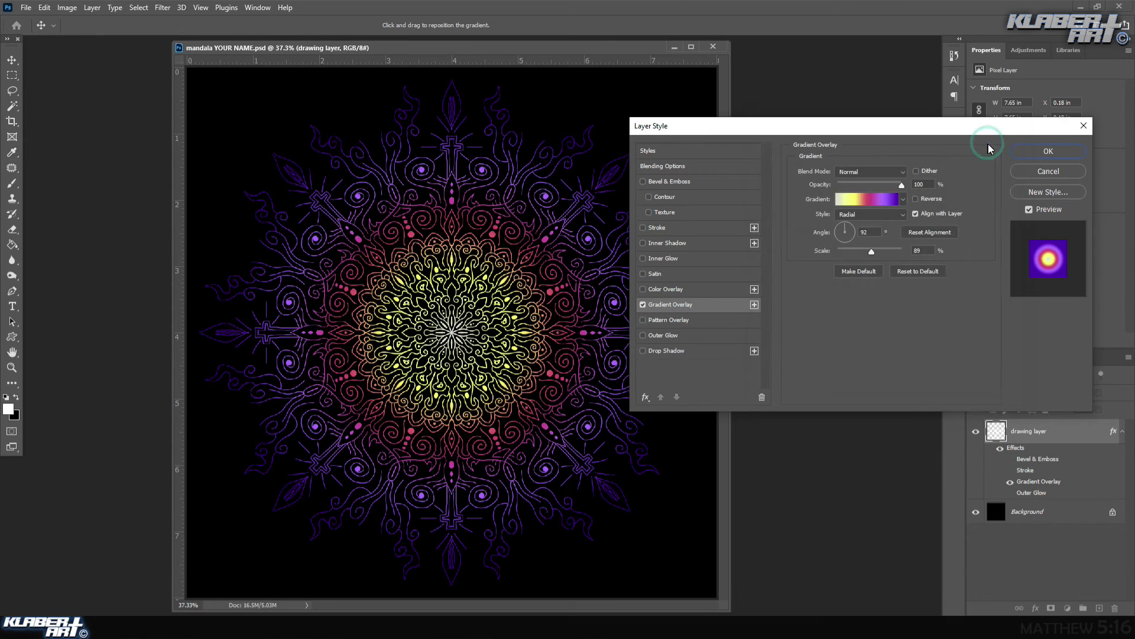
click(1035, 153)
Save a JPEG copy of the mandala on the Desktop as 1, replacing the existing file.
click(26, 7)
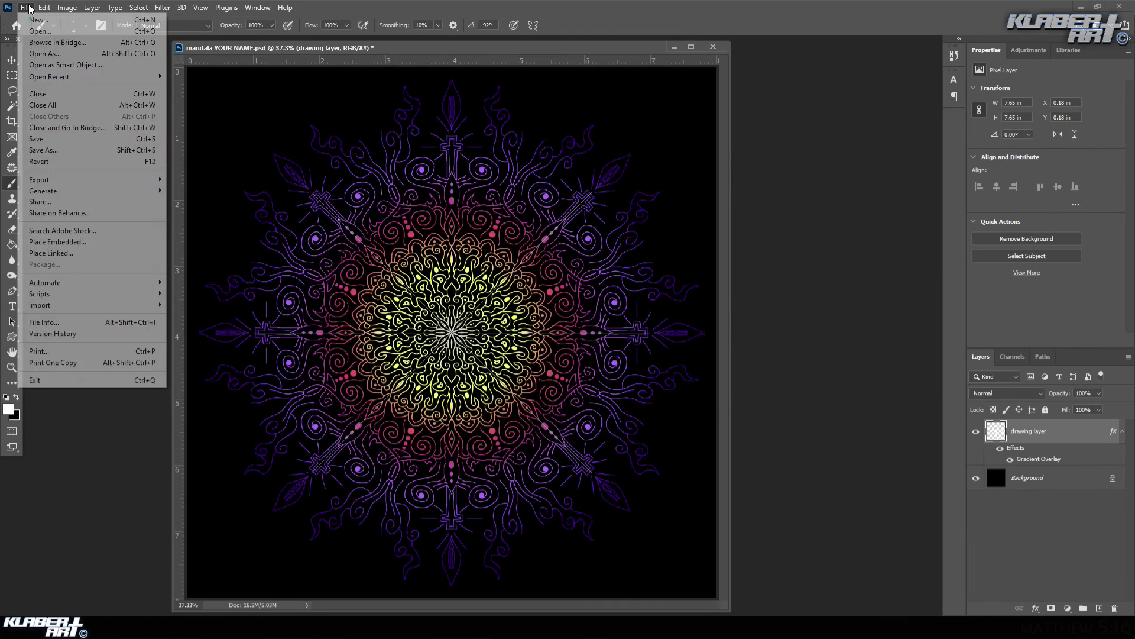
click(66, 140)
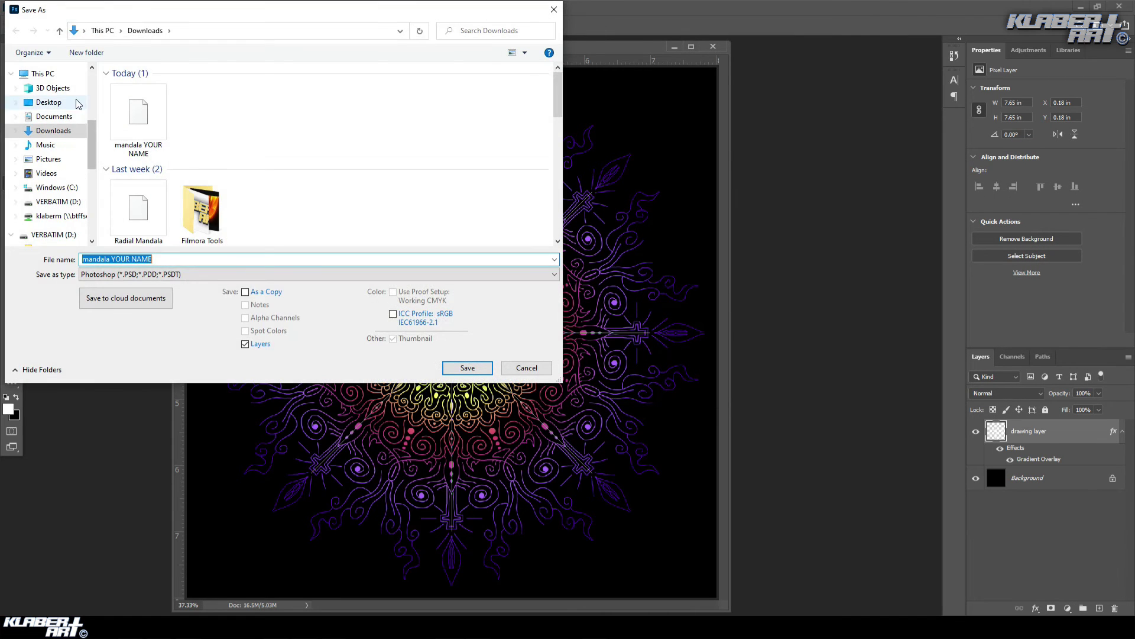
click(50, 102)
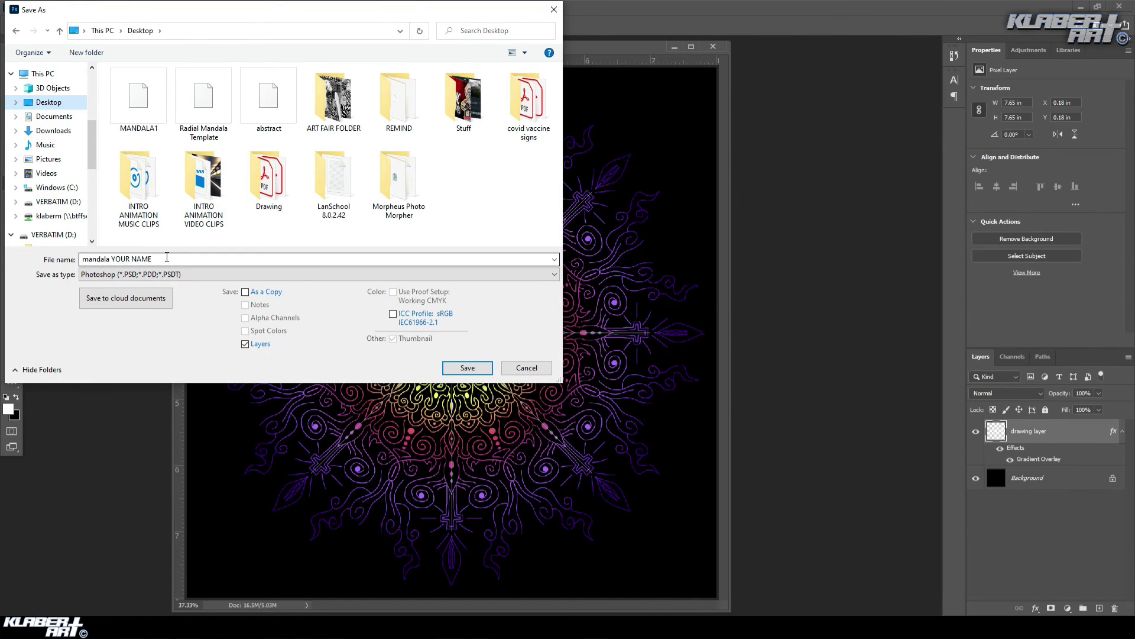
click(166, 257)
text(1)
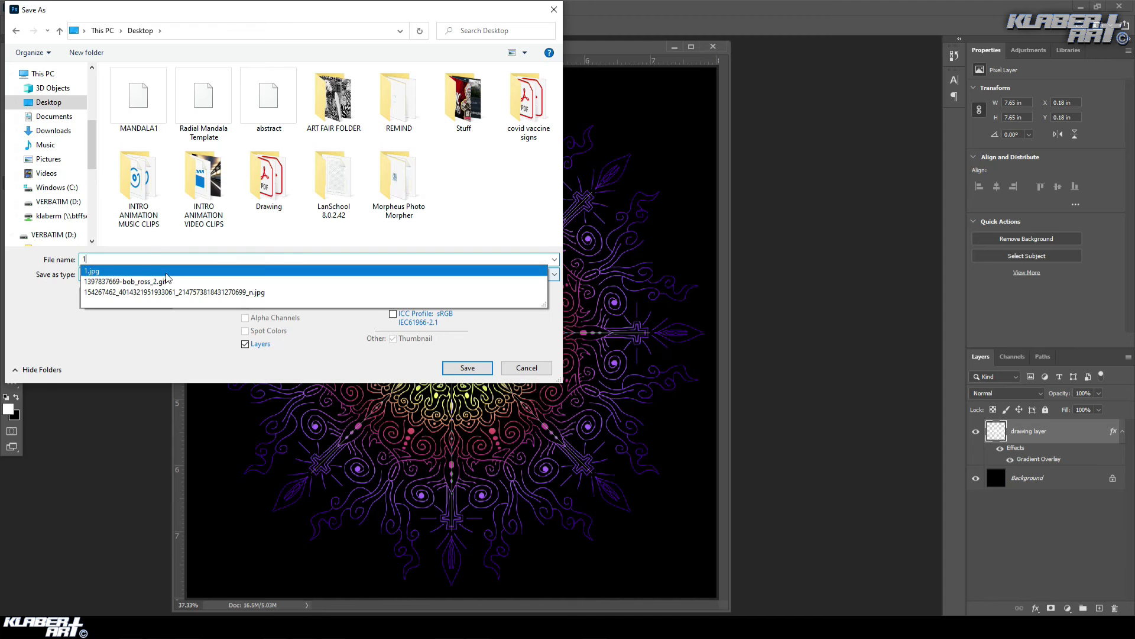
click(157, 271)
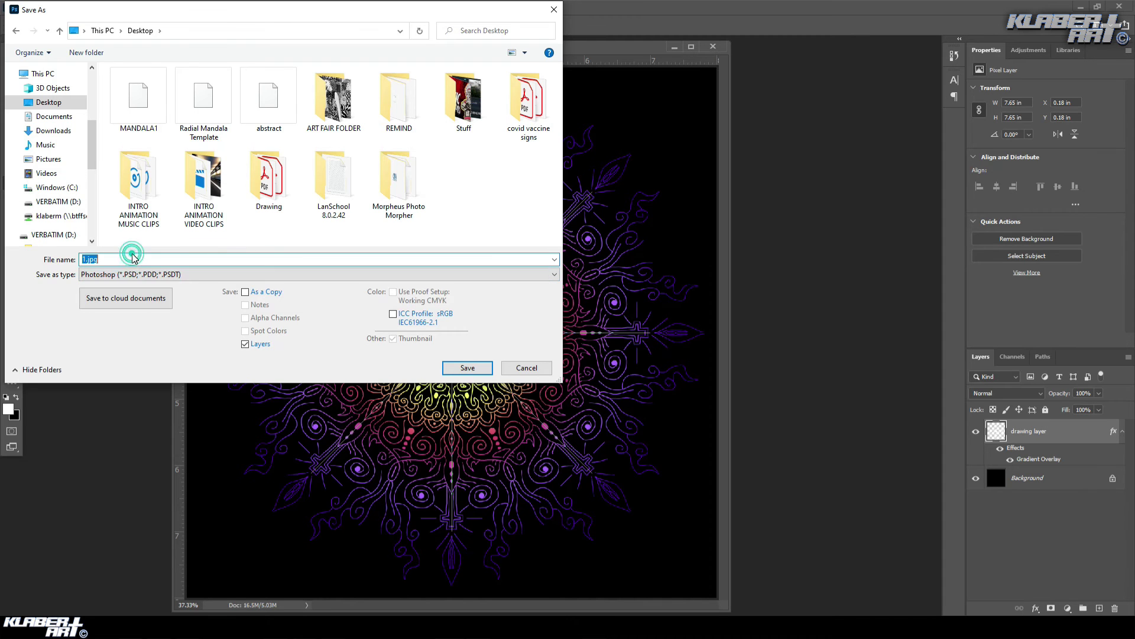
click(135, 273)
click(142, 367)
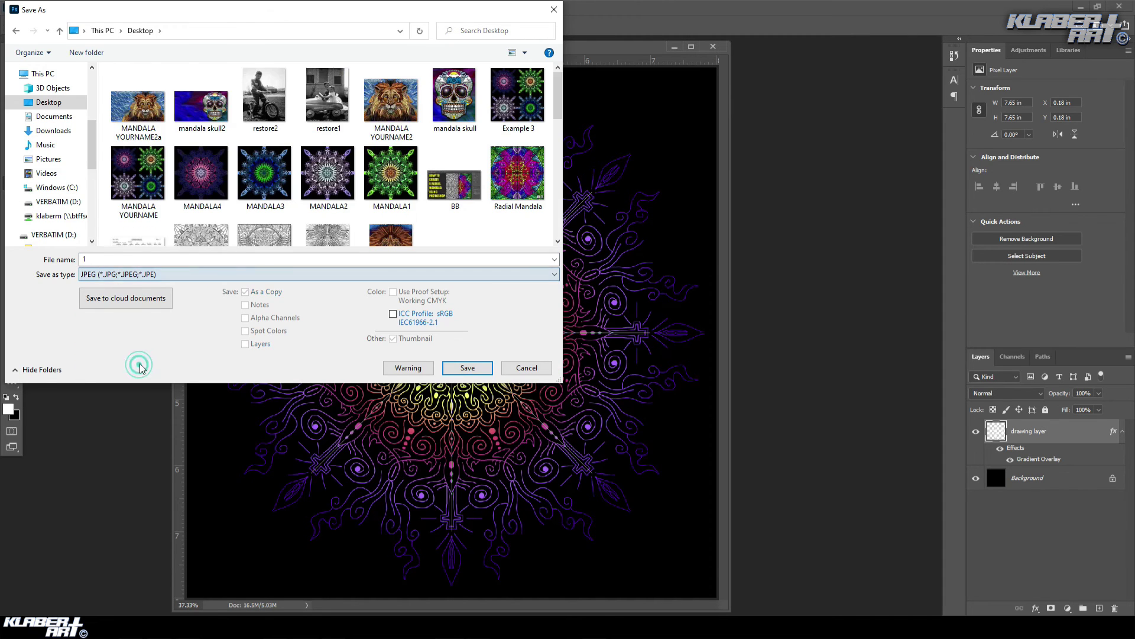
click(468, 369)
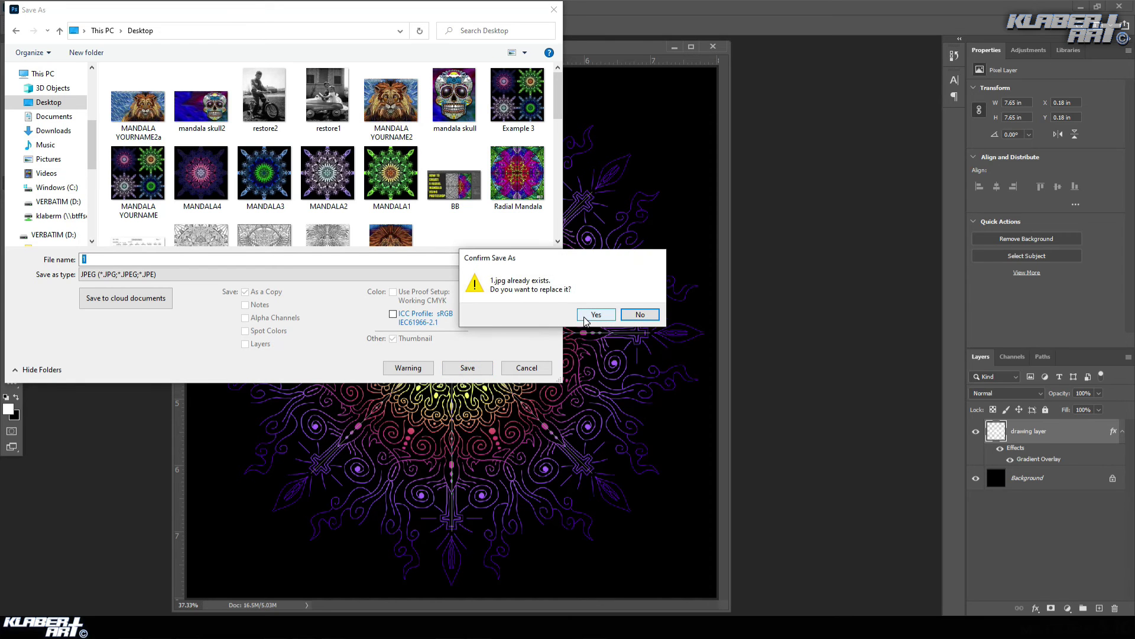
click(595, 315)
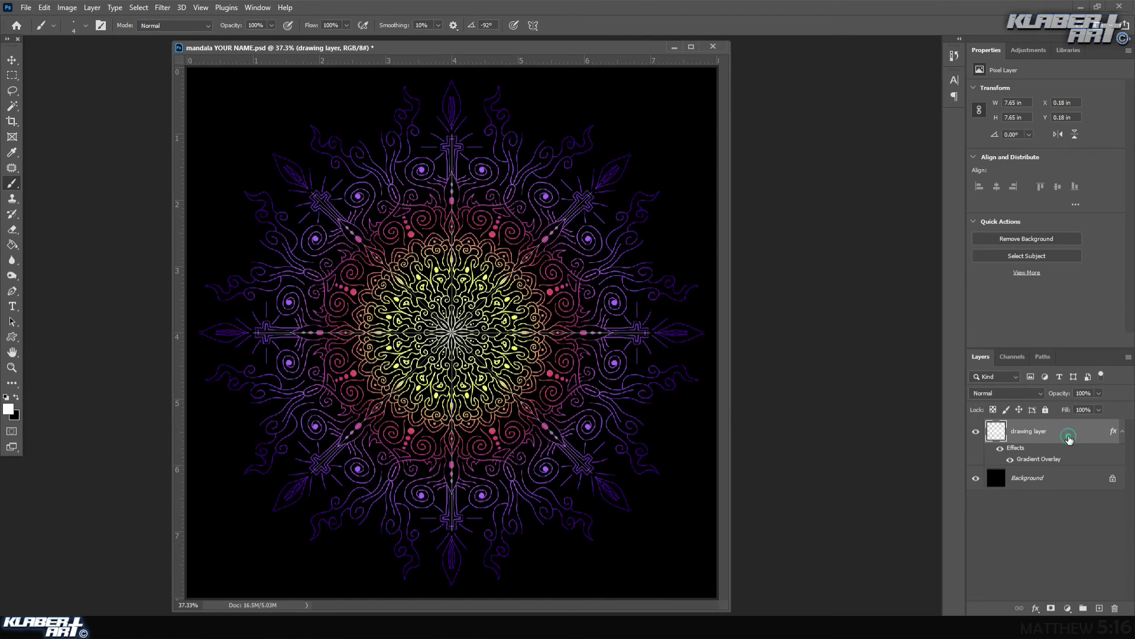
Reopen the drawing layer's Gradient Overlay and switch it to a light blue preset gradient for editing.
double_click(1039, 459)
click(903, 199)
click(805, 222)
double_click(823, 253)
mouse_move(871, 251)
mouse_down()
mouse_move(841, 256)
mouse_move(870, 256)
mouse_up()
click(867, 200)
Change the blue gradient's start stop to white and its end stop at 100% to dark blue.
double_click(767, 335)
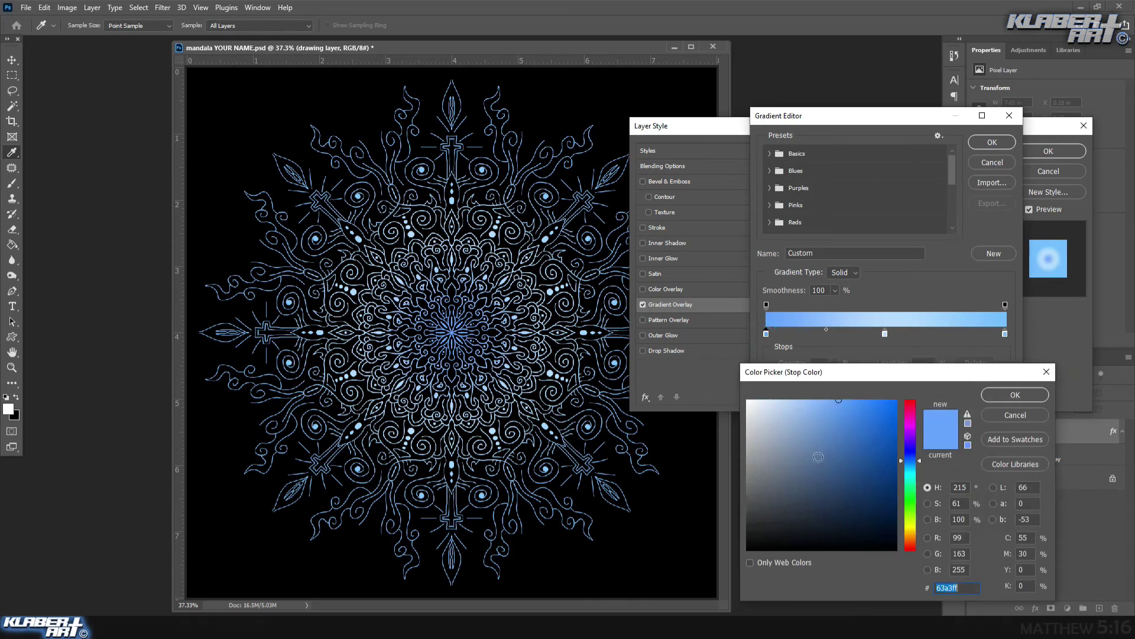
drag(760, 411, 747, 400)
click(1015, 395)
double_click(1005, 335)
drag(884, 476, 906, 484)
click(1015, 395)
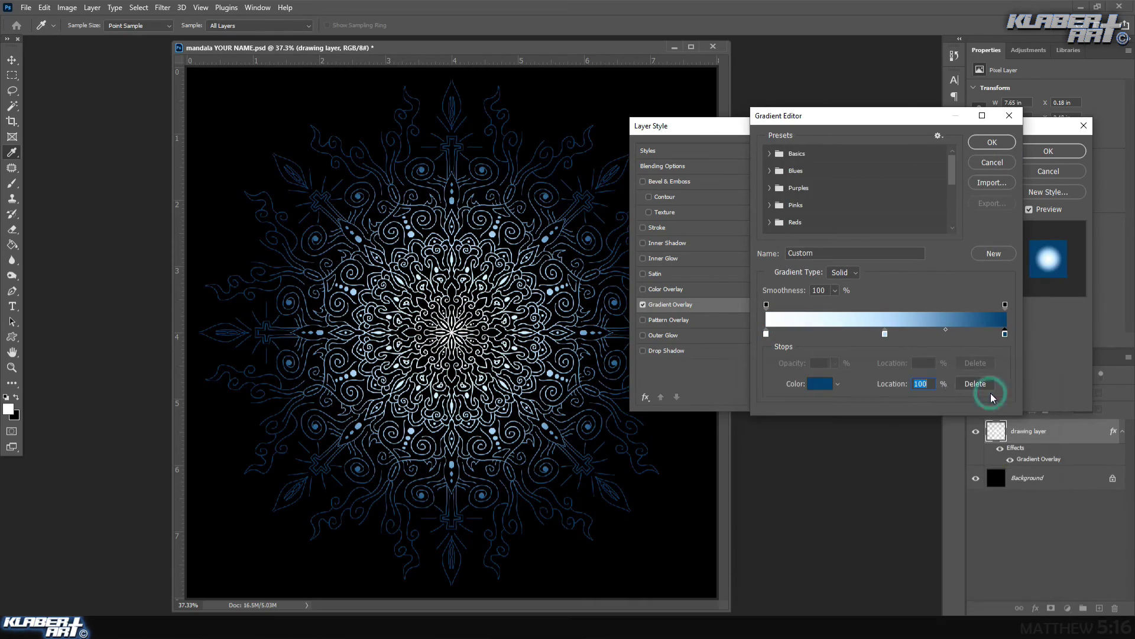
click(992, 142)
Add an Outer Glow effect to the drawing layer, adjusting its size, range and opacity.
click(662, 335)
drag(838, 277, 858, 277)
click(837, 262)
drag(854, 332, 834, 332)
drag(859, 276, 829, 280)
drag(893, 185, 887, 191)
key(Return)
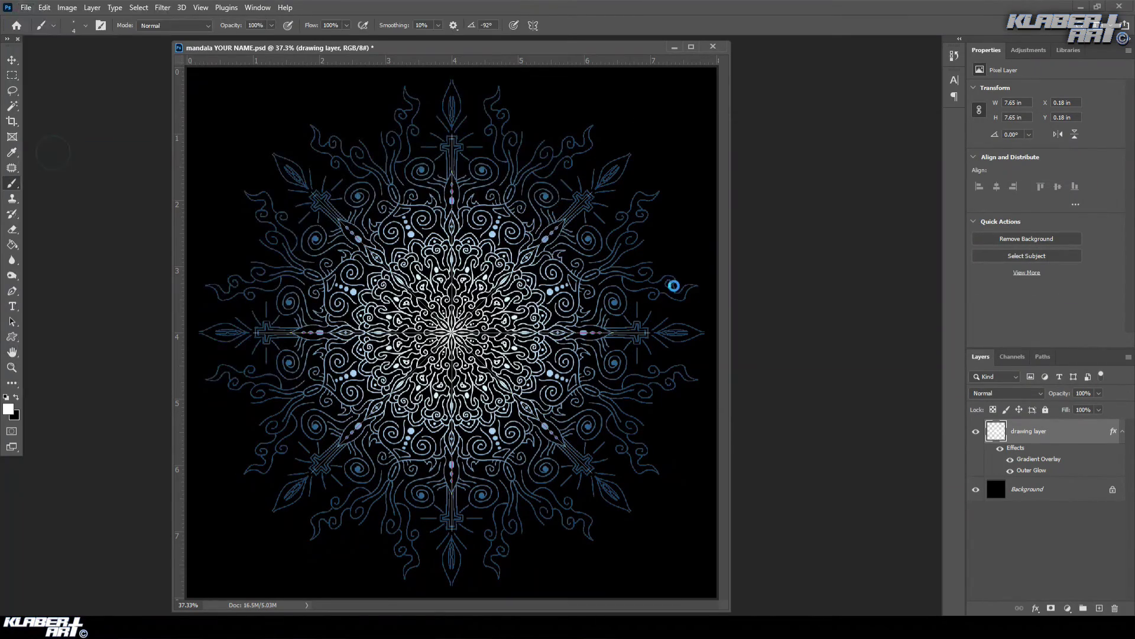
Save a JPEG copy of the blue and white mandala on the Desktop as 2.
key(ctrl+shift+s)
click(49, 102)
click(178, 273)
click(174, 366)
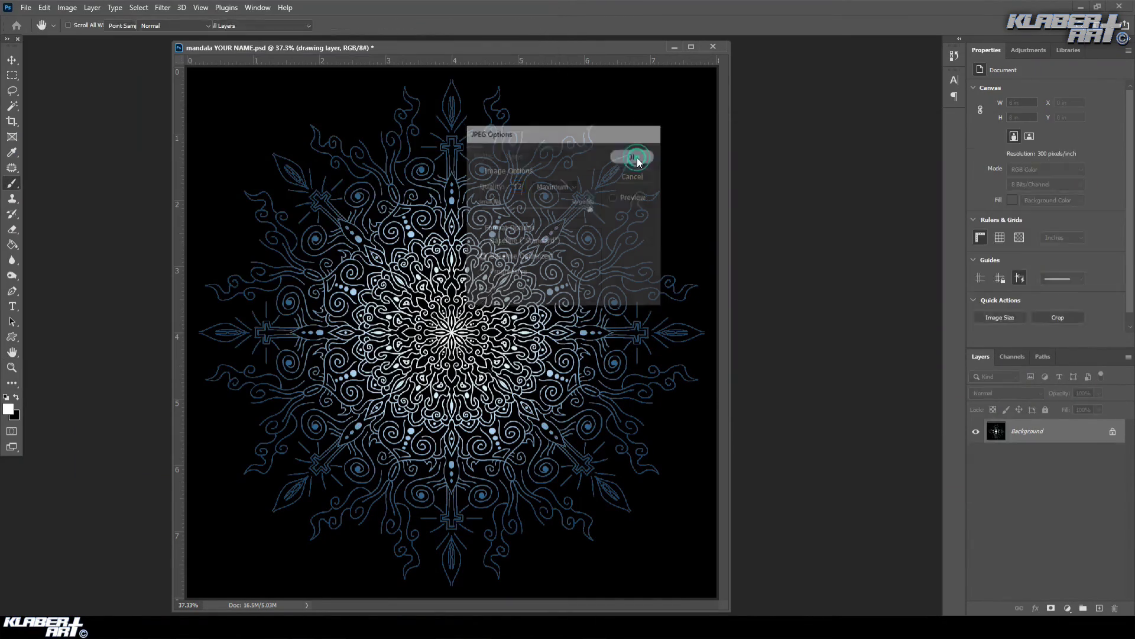
Apply a preset from the Oranges group as the drawing layer's Gradient Overlay gradient.
double_click(1073, 437)
click(729, 306)
click(878, 204)
scroll(828, 193, down, 2)
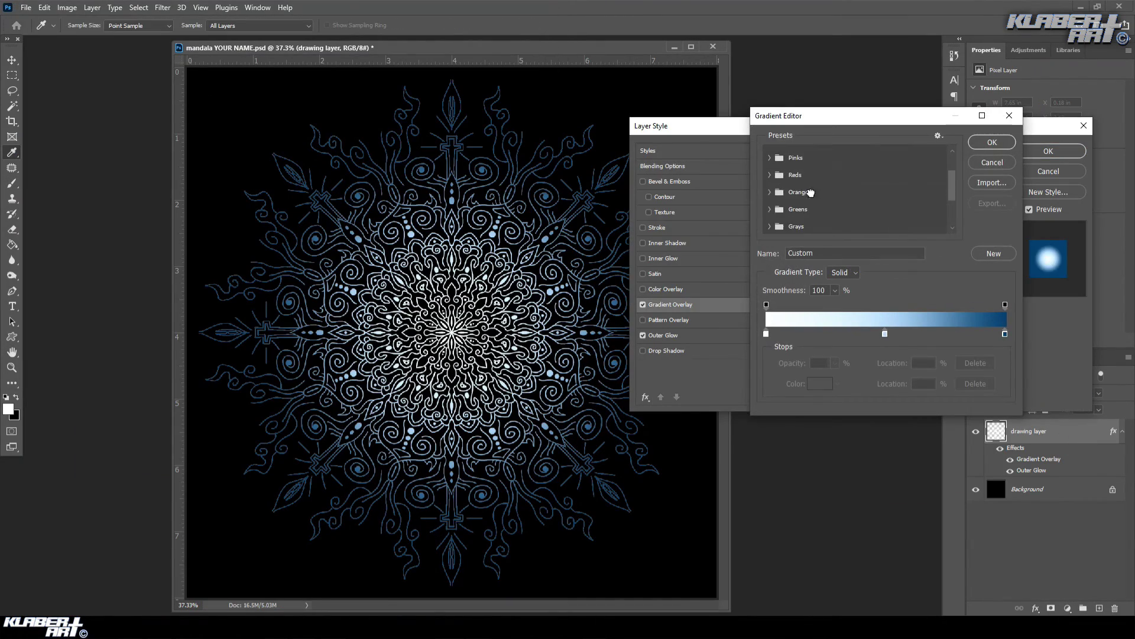
click(769, 193)
double_click(841, 210)
click(688, 197)
Set the gradient's end stop to white and add a red colour stop at 66%.
double_click(1005, 335)
click(748, 401)
click(1015, 395)
click(925, 334)
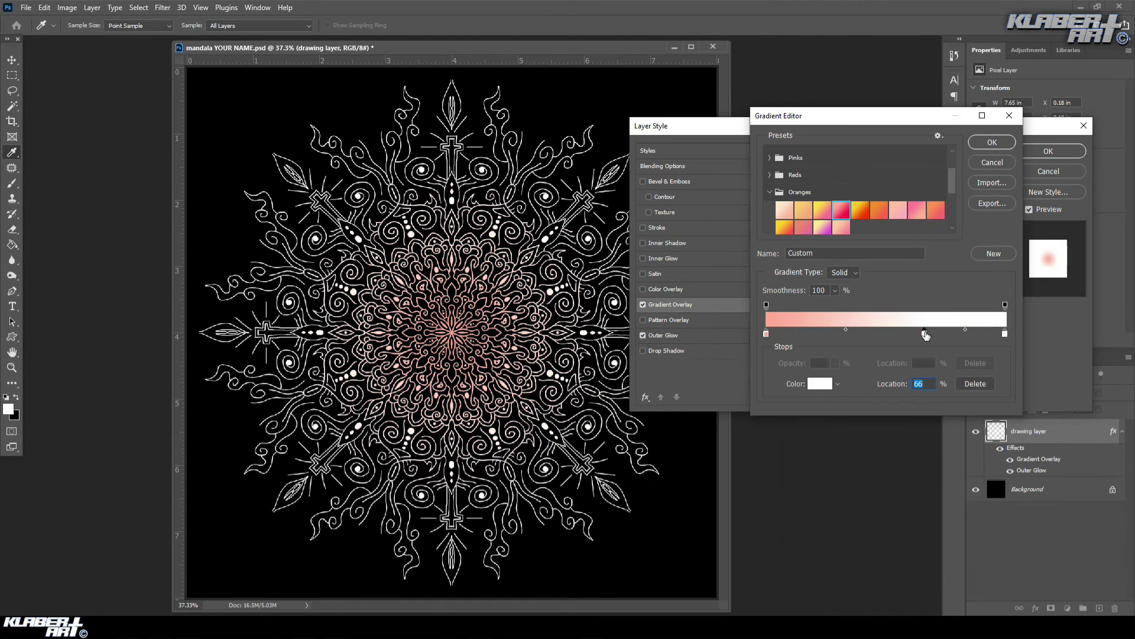
double_click(925, 335)
click(881, 434)
click(1015, 394)
Add an orange-yellow colour stop about a quarter along the gradient and a blue stop close to its end.
double_click(828, 335)
click(909, 532)
click(1016, 394)
mouse_move(828, 334)
mouse_down()
mouse_move(968, 334)
mouse_move(832, 334)
mouse_up()
double_click(979, 334)
click(847, 415)
click(910, 461)
click(1015, 395)
Change the gradient's end stop to green and apply the multicolour Gradient Overlay.
double_click(1004, 333)
click(911, 458)
click(911, 502)
click(897, 477)
click(1015, 394)
click(992, 144)
click(1048, 151)
Save a JPEG copy of the multicolour mandala on the Desktop as 3.
click(26, 8)
click(63, 149)
click(180, 275)
click(180, 365)
click(49, 102)
click(202, 188)
click(467, 367)
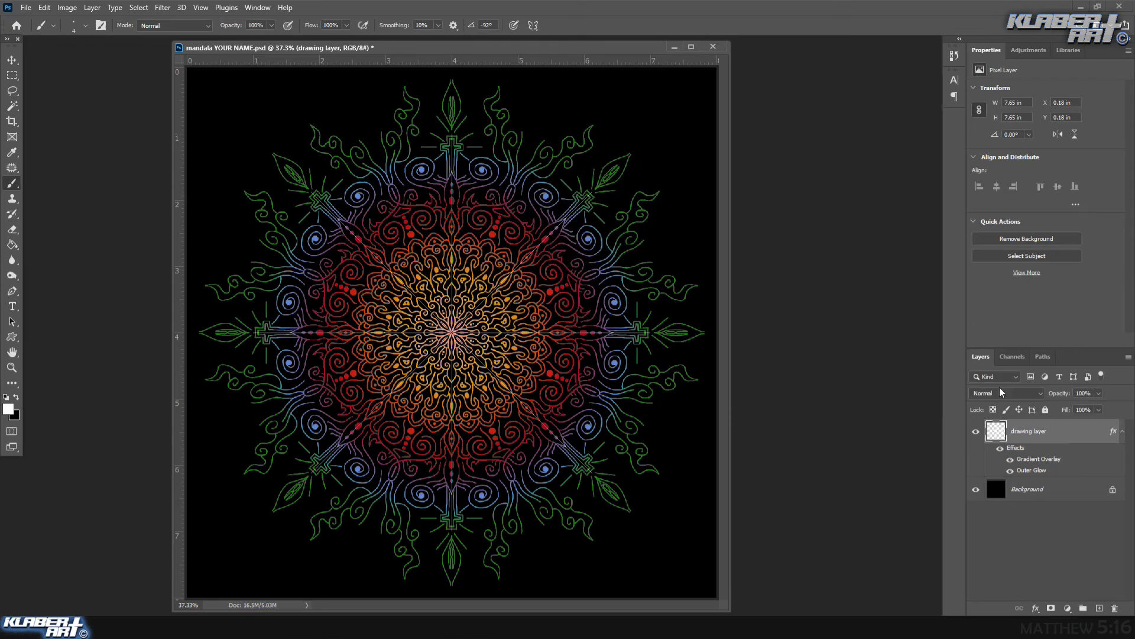
Reopen the drawing layer's Gradient Overlay and apply a green and yellow preset from the Greens group.
double_click(1039, 459)
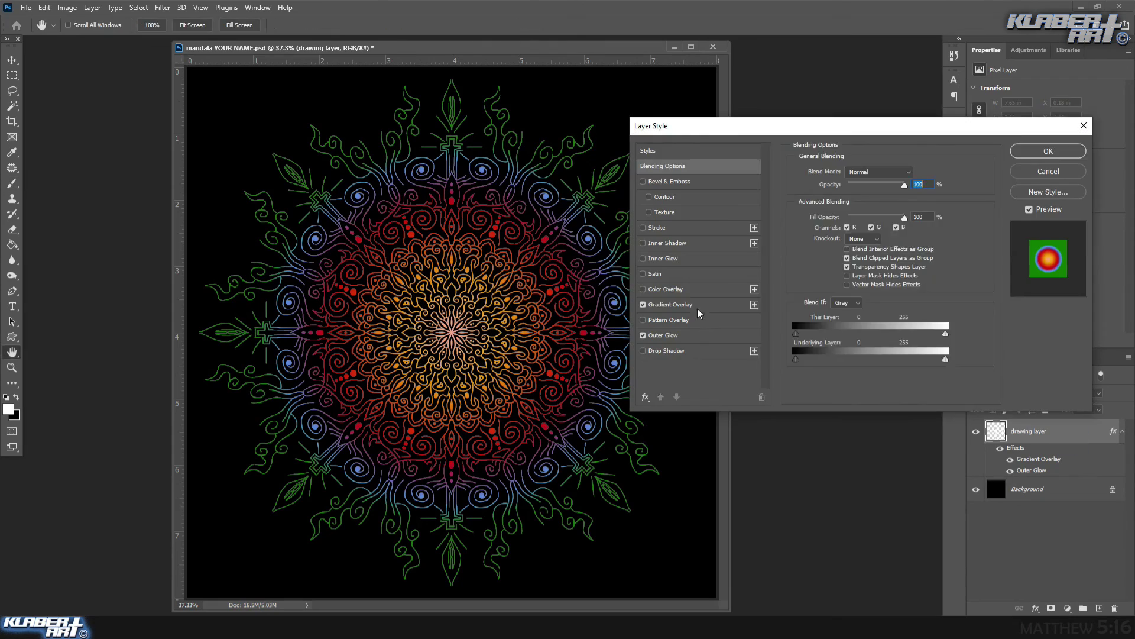
click(811, 221)
scroll(811, 220, down, 2)
click(810, 220)
click(898, 180)
click(879, 159)
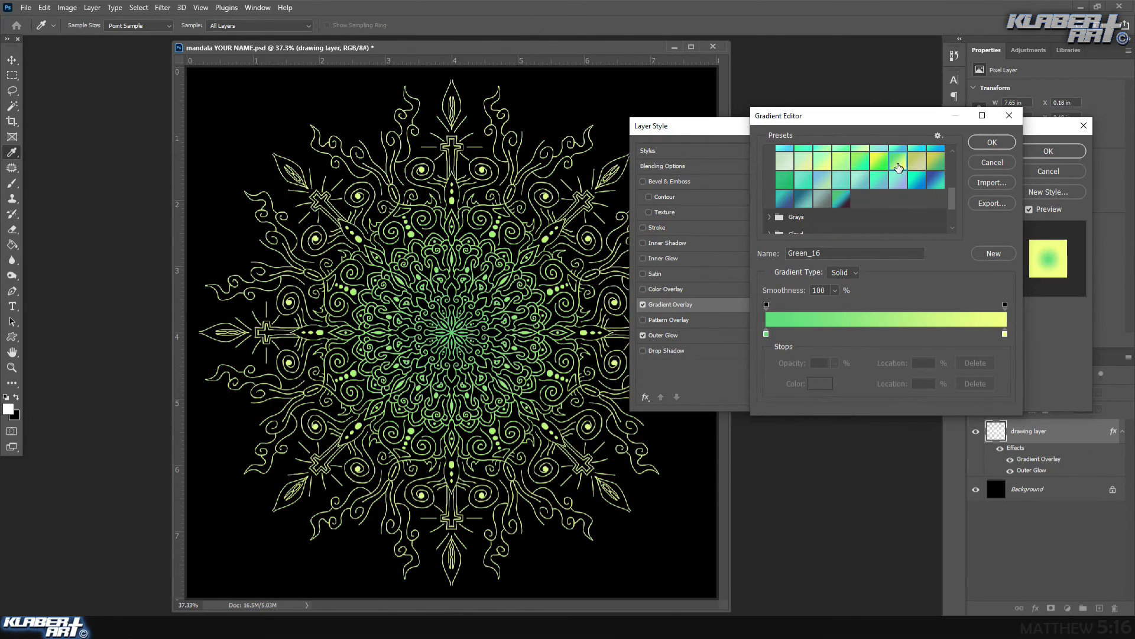
Set the gradient's outer colour stop at 92% to dark navy blue and apply the overlay.
click(950, 334)
double_click(950, 334)
drag(908, 497, 908, 450)
click(1015, 395)
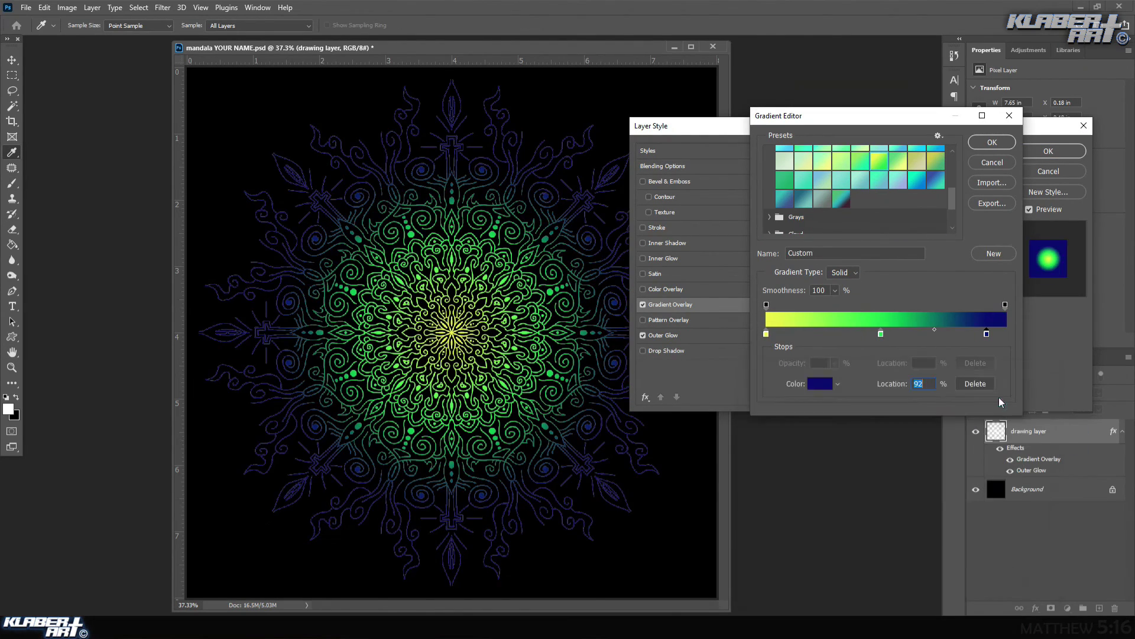
click(992, 143)
click(1048, 151)
Save a JPEG copy of the green mandala on the Desktop as 4, replacing the existing file.
click(26, 7)
click(43, 149)
click(319, 270)
click(177, 343)
click(461, 364)
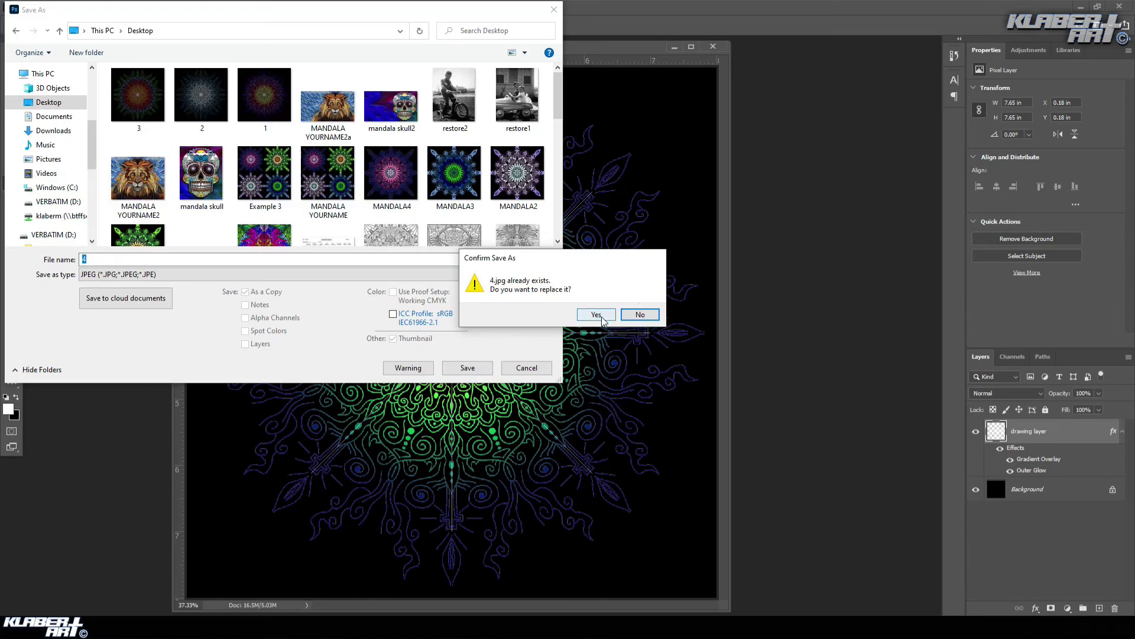
click(588, 314)
key(Return)
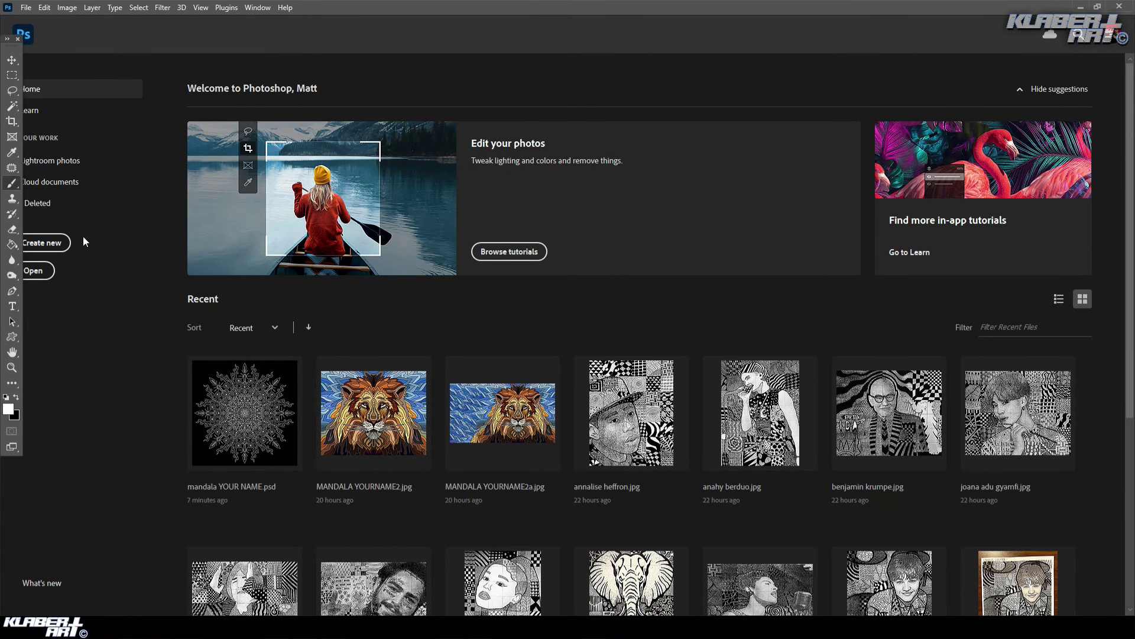
Create a new 16 x 16 inch RGB document at 300 pixels/inch with a black background.
click(60, 244)
click(748, 206)
text(16)
key(Tab)
text(16)
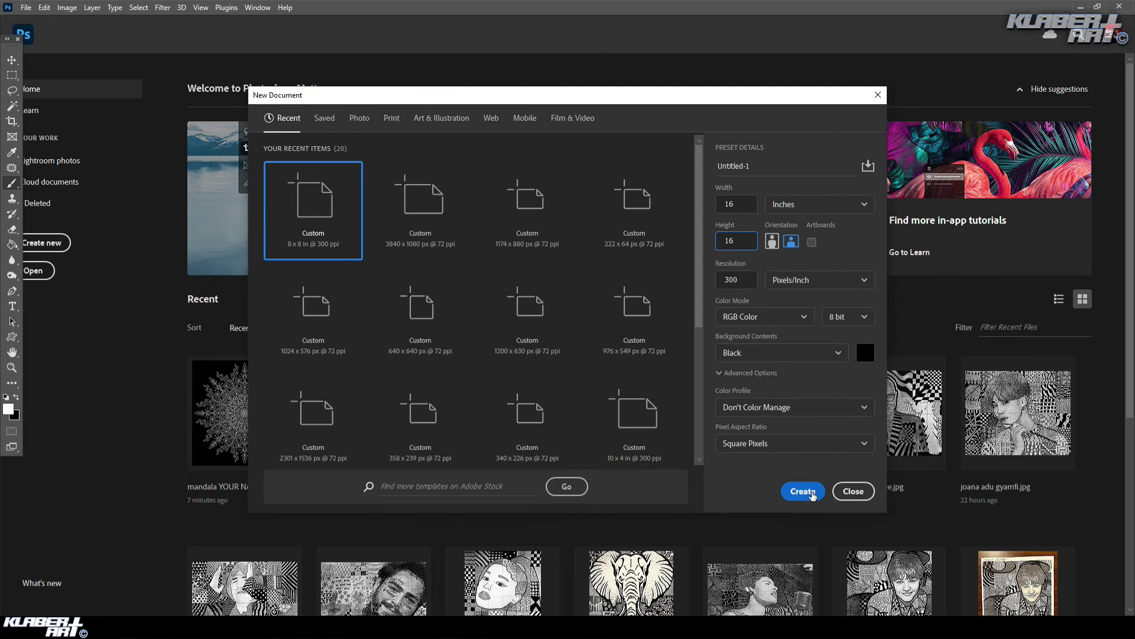
click(804, 492)
Open the four mandala images 1.jpg, 2.jpg, 3.jpg and 4.jpg together from the Desktop.
click(26, 7)
click(36, 34)
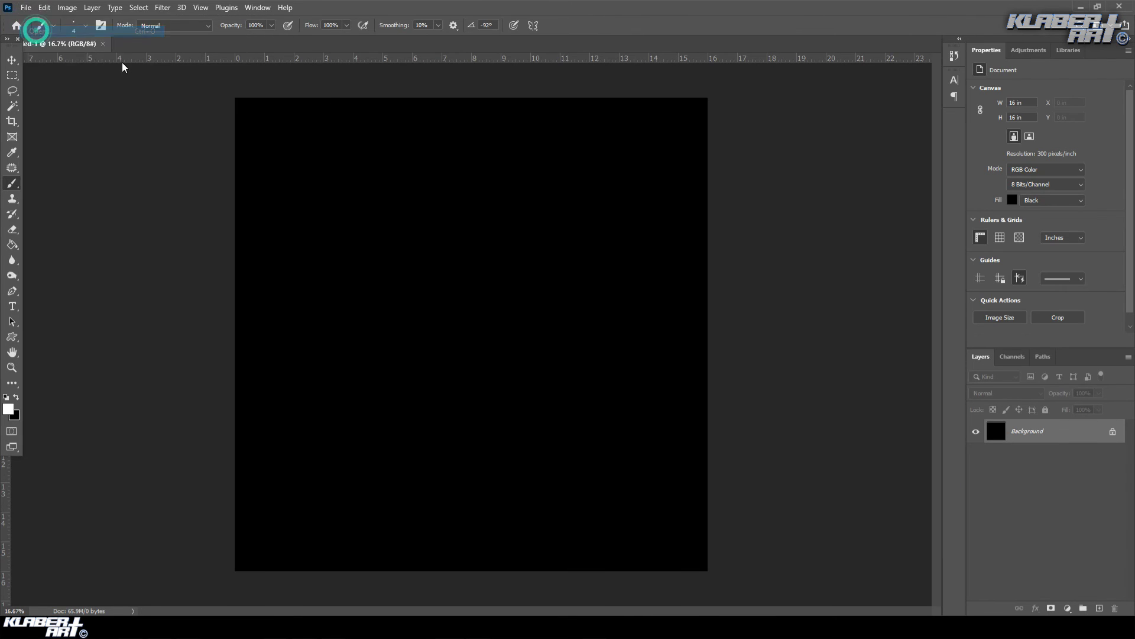
drag(340, 137, 161, 114)
click(467, 320)
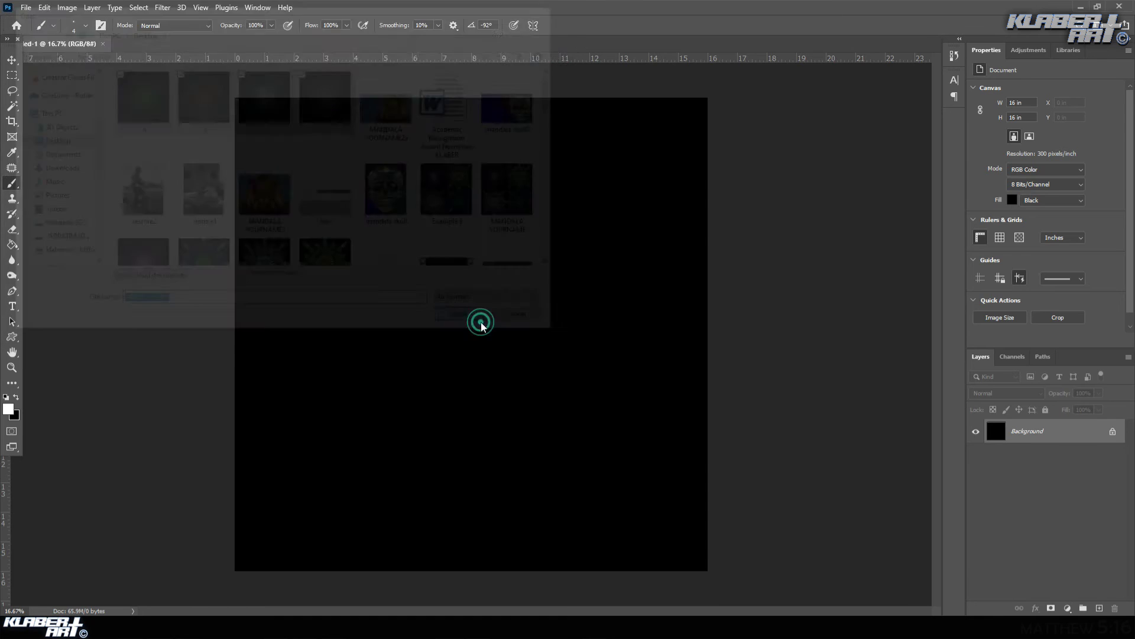
Float all document windows and spread them out so the blank 16-inch document and the mandala images are reachable.
click(258, 7)
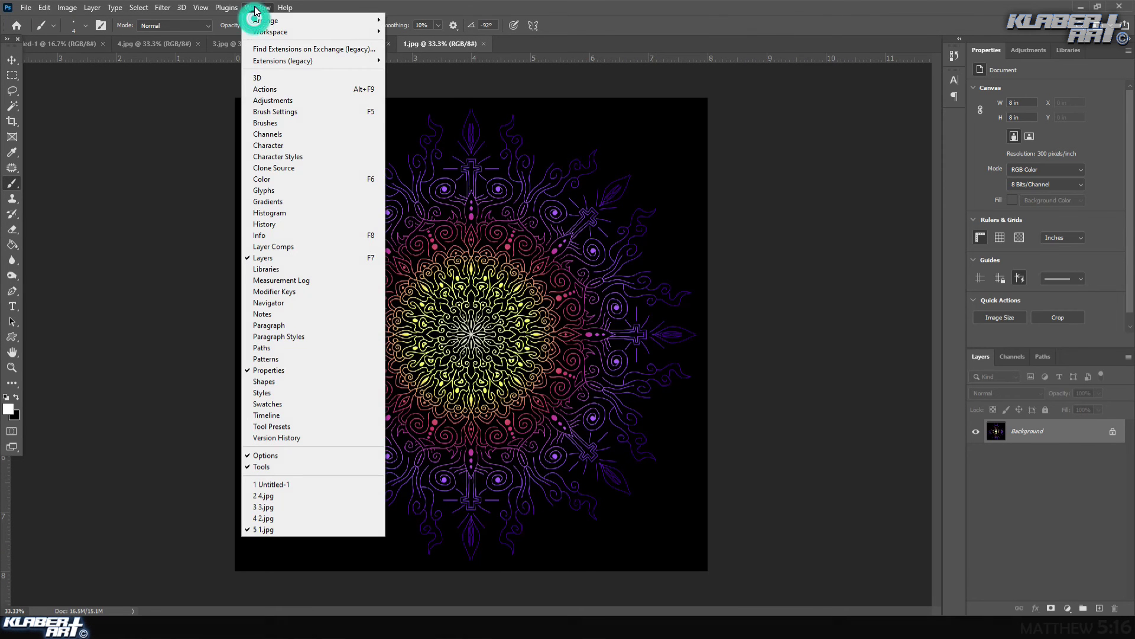
mouse_move(331, 20)
click(436, 172)
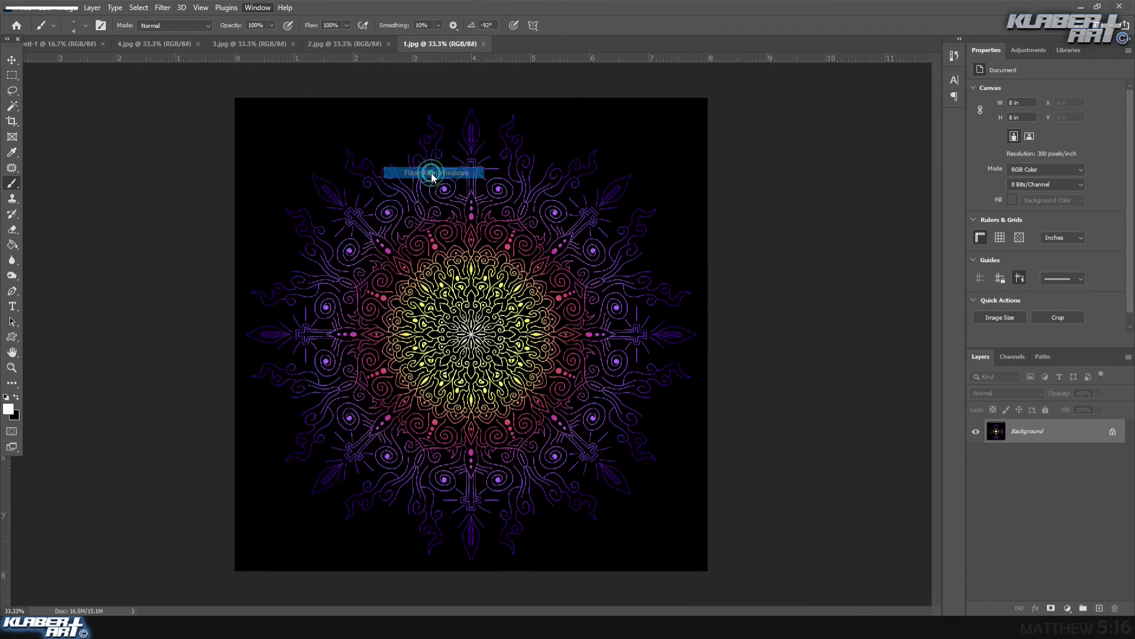
drag(359, 101, 670, 123)
drag(236, 87, 653, 166)
drag(296, 70, 718, 145)
drag(257, 44, 307, 70)
Copy the green mandala from 4.jpg into the upper-left quarter of the 16-inch document and hide its Background layer.
key(v)
drag(662, 243, 157, 140)
click(977, 455)
mouse_move(251, 228)
mouse_down()
mouse_move(264, 234)
mouse_move(251, 228)
mouse_up()
Move the 4.jpg image window into reach and close it.
click(717, 147)
drag(717, 147, 566, 157)
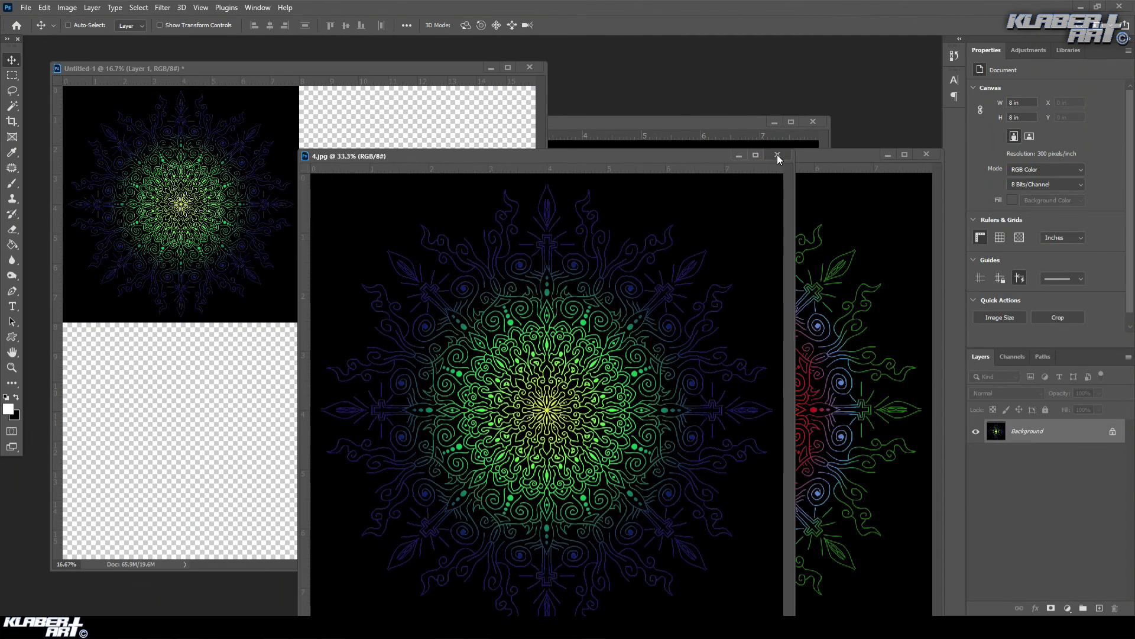
click(777, 155)
Copy the multicolour mandala from 3.jpg into the upper-right quarter of the 16-inch document and close 3.jpg.
drag(697, 240, 421, 180)
drag(646, 155, 470, 150)
click(750, 148)
Copy the blue and white mandala from 2.jpg into the lower-left quarter of the 16-inch document and close 2.jpg.
click(706, 348)
drag(706, 348, 210, 418)
click(916, 158)
click(919, 156)
Copy the purple and yellow mandala from 1.jpg into the lower-right quarter of the 16-inch document and close 1.jpg.
click(675, 123)
drag(533, 376, 395, 441)
click(687, 124)
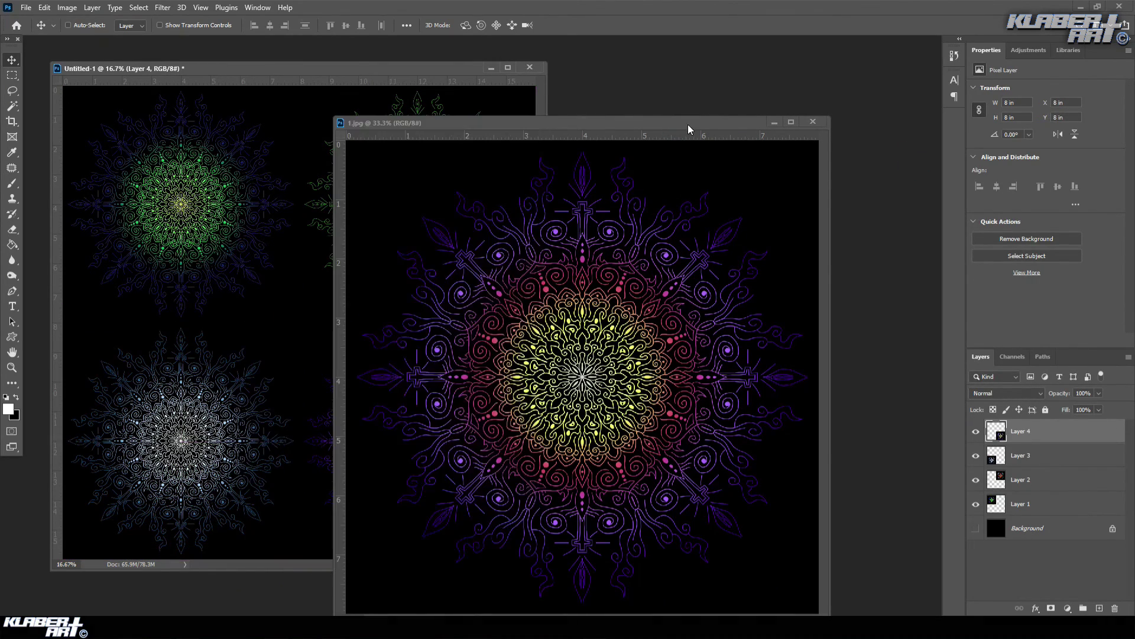
click(813, 121)
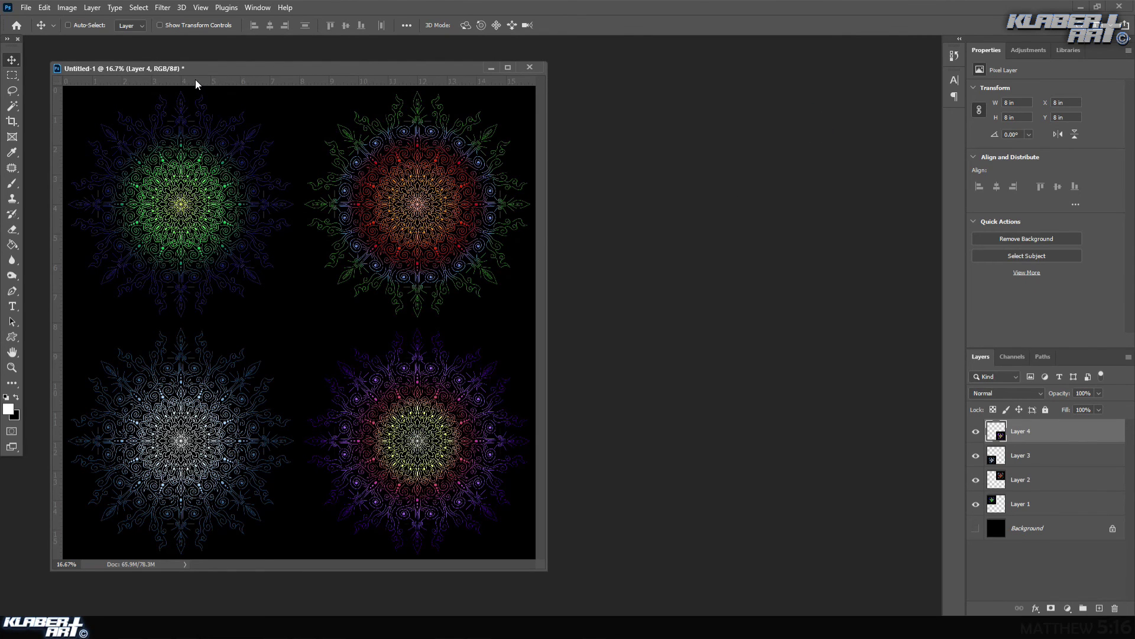
Activate the Horizontal Type tool and set its font to Acumin Variable Concept.
click(13, 314)
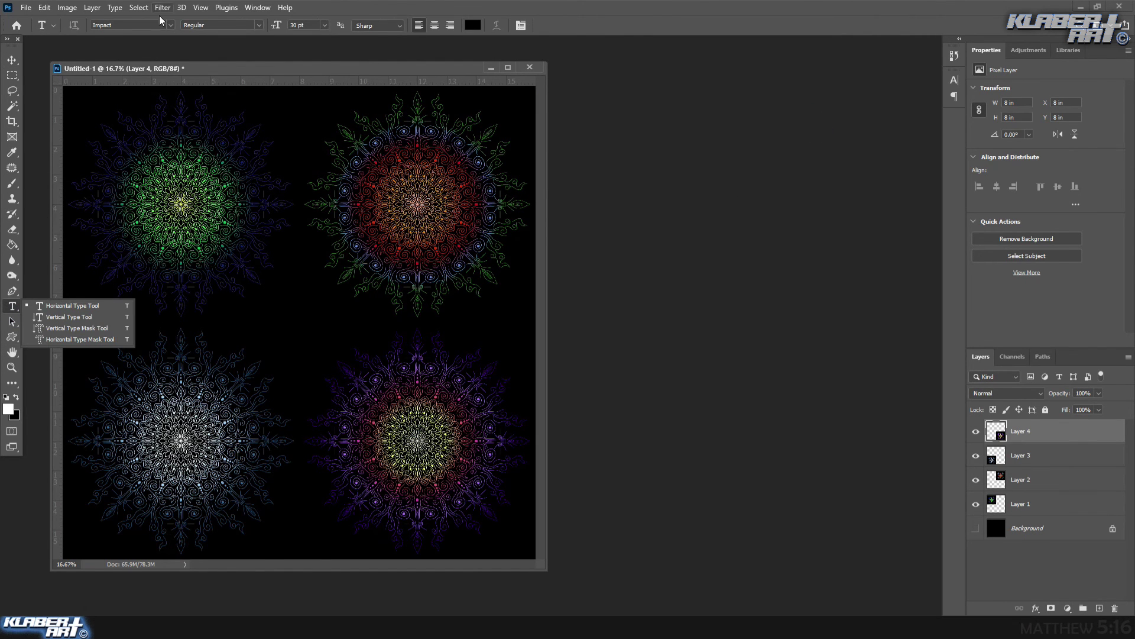
click(171, 25)
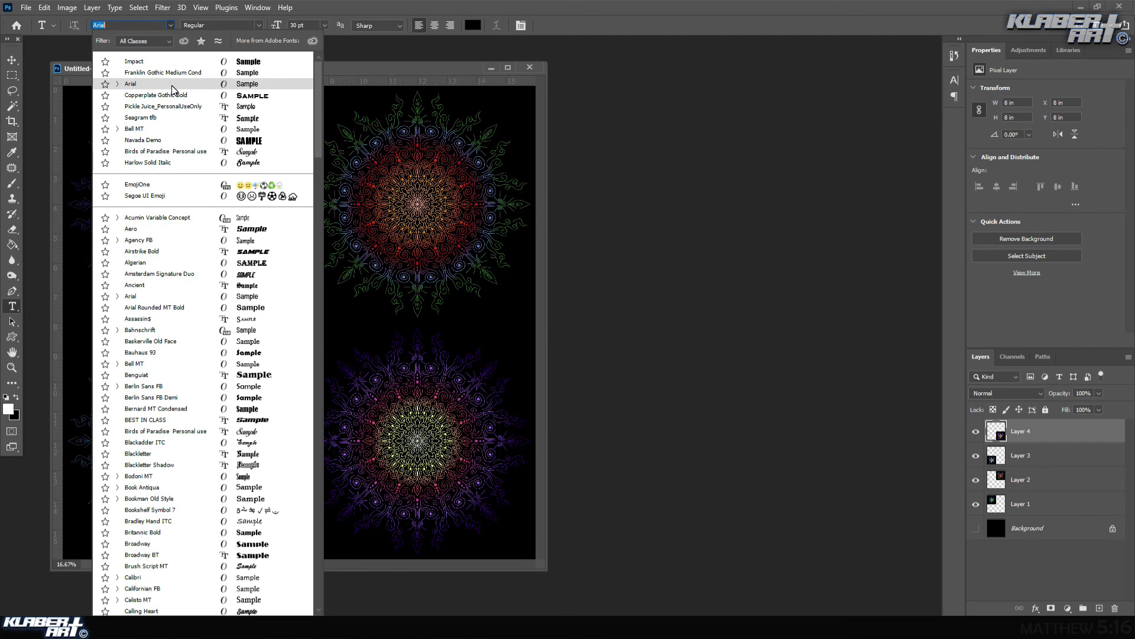
click(183, 219)
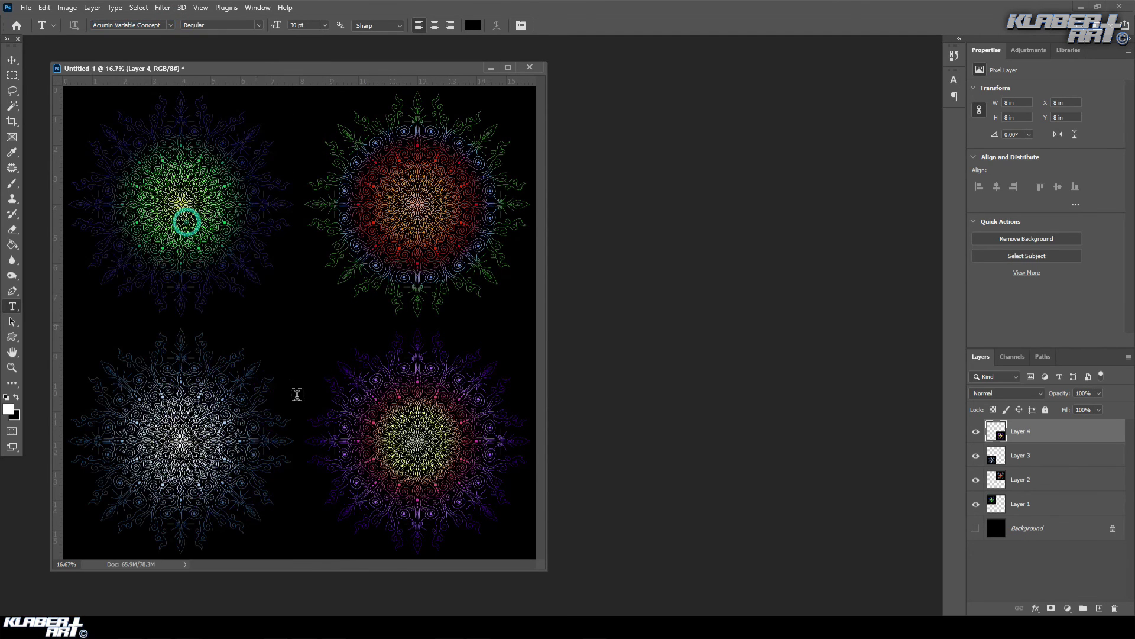
Add the text "MFK '21" near the bottom centre of the 16-inch document.
click(286, 543)
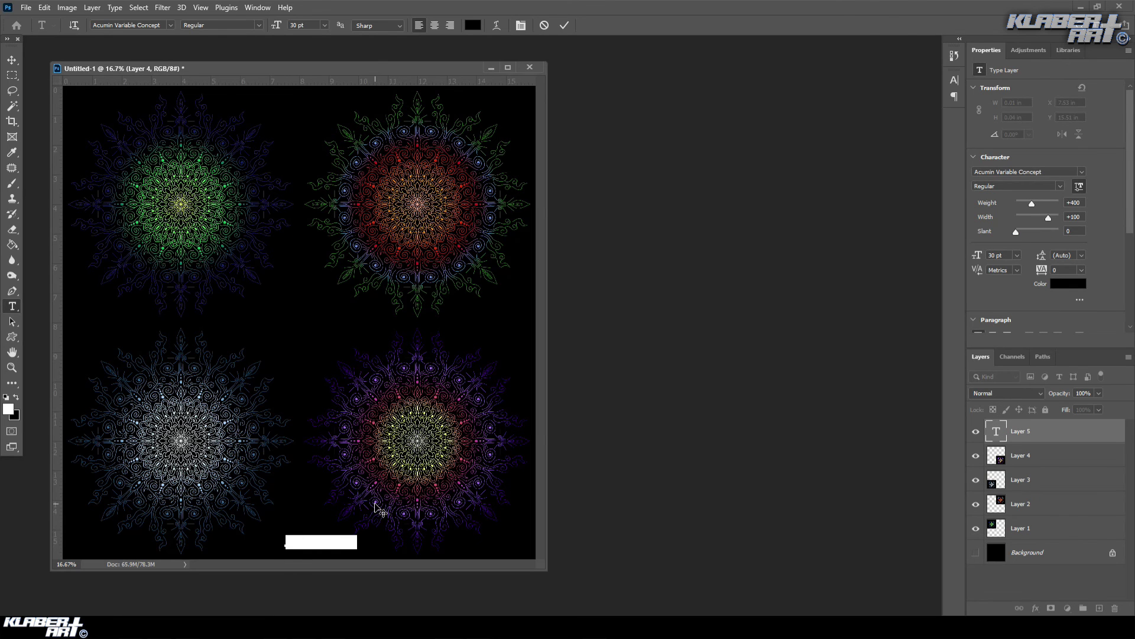
key(BackSpace)
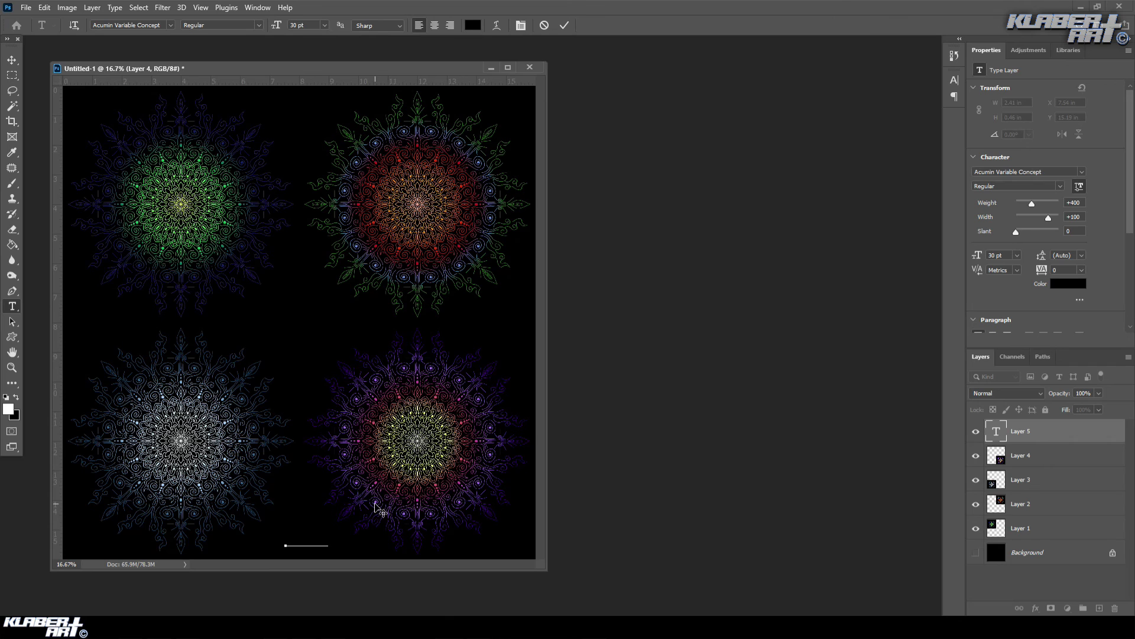
click(1062, 433)
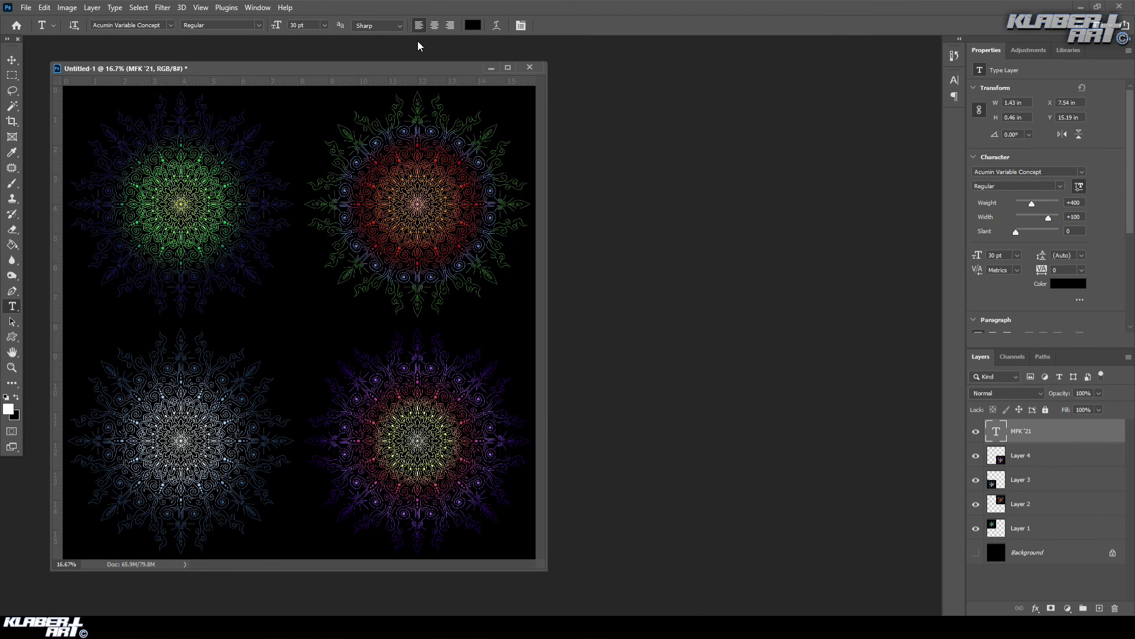
Add a Gradient Overlay with the Linear style to the "MFK '21" text layer.
right_click(1057, 432)
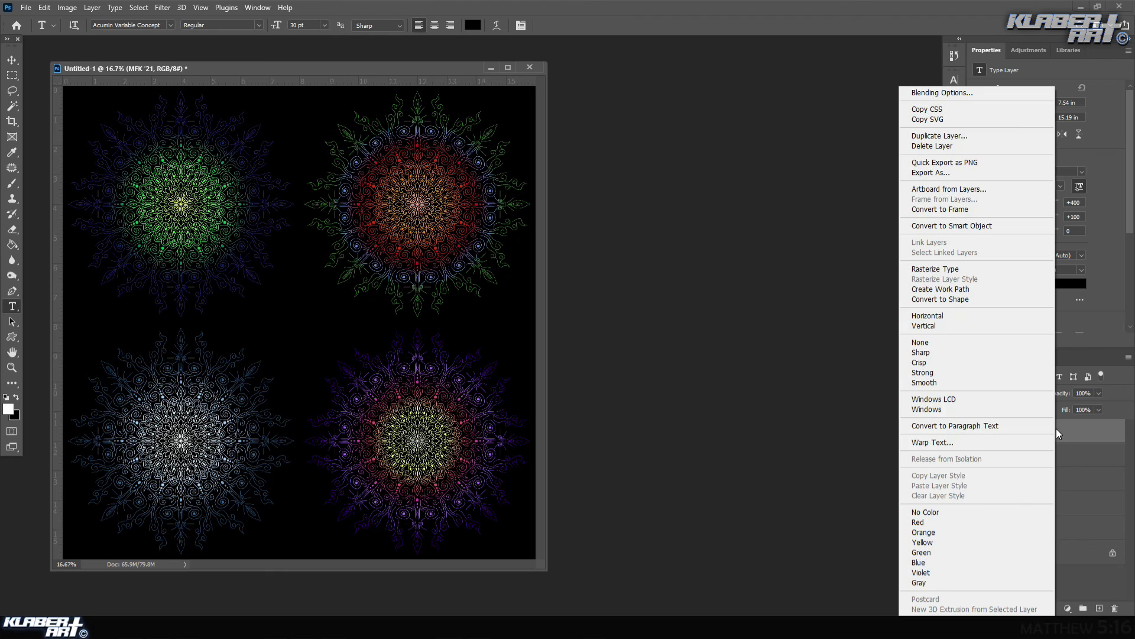
click(984, 98)
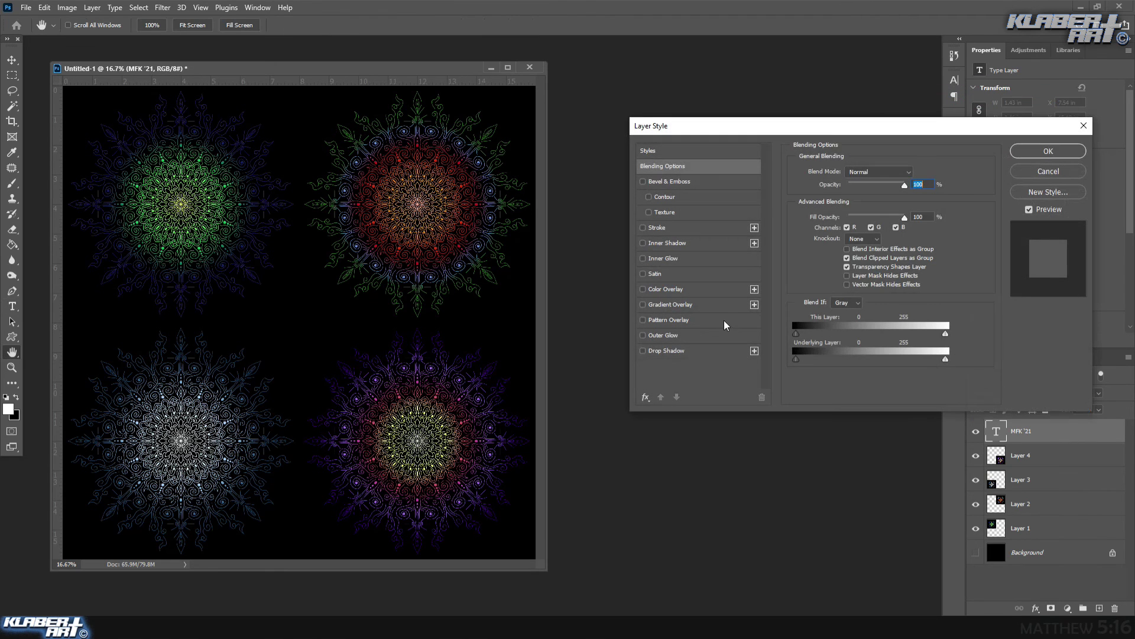
click(719, 308)
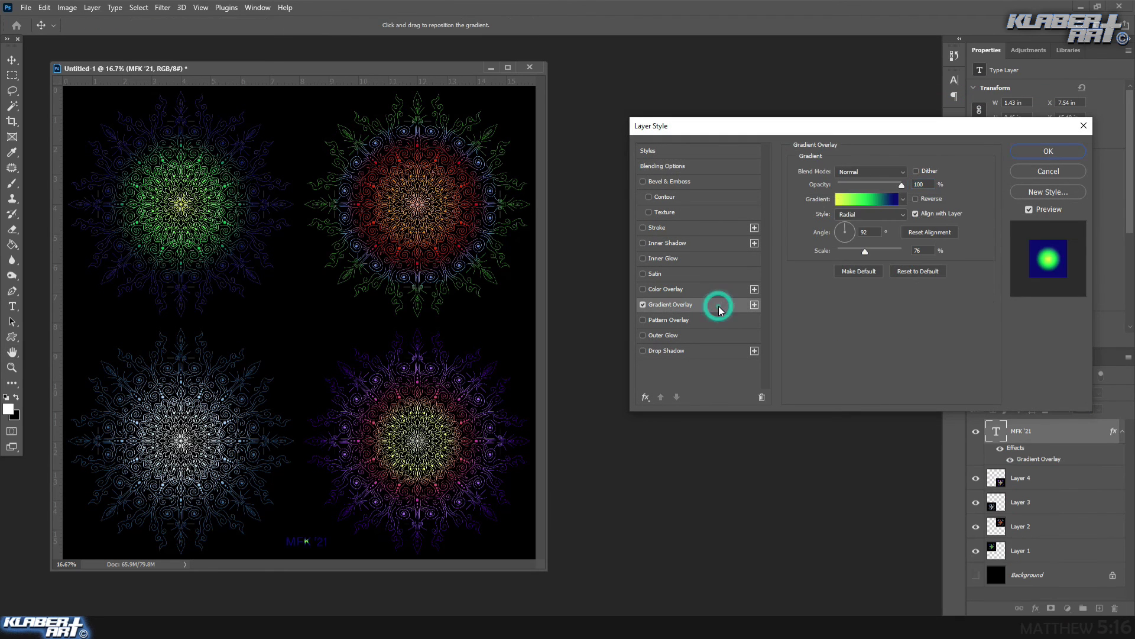
click(869, 214)
click(867, 216)
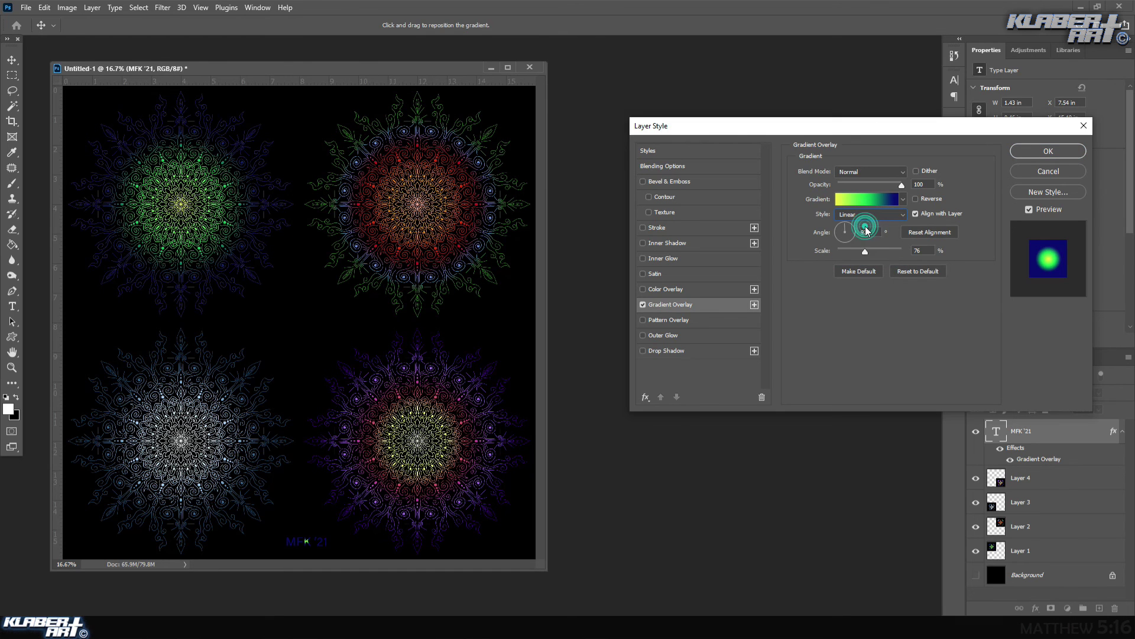
Change the text's overlay gradient to a purple-to-blue preset from the Blues group.
click(877, 198)
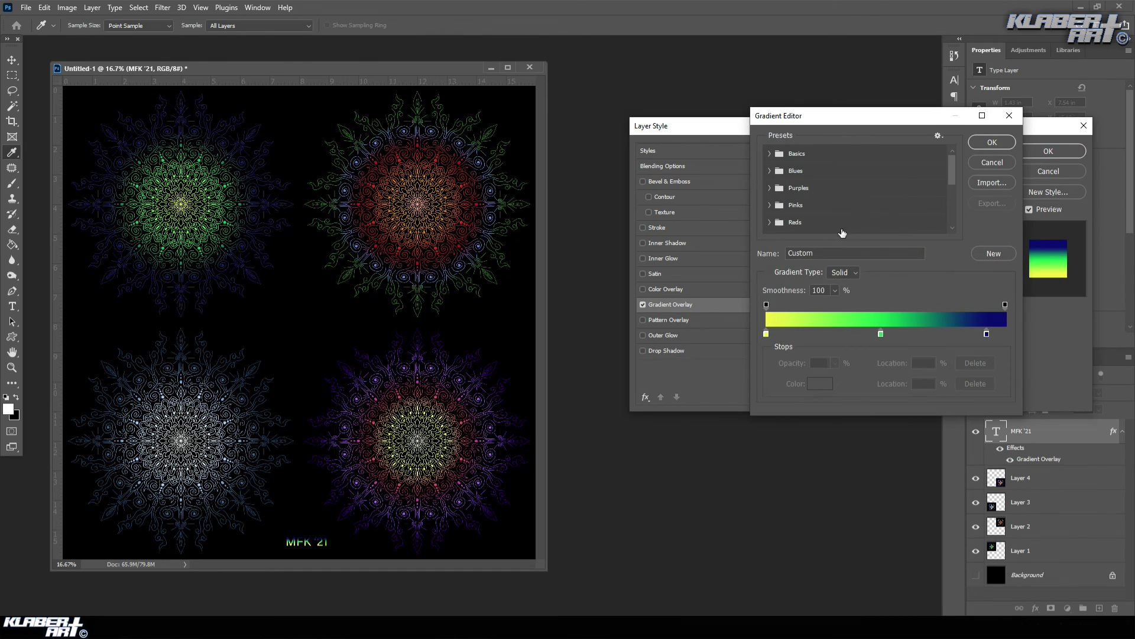
click(814, 173)
click(769, 171)
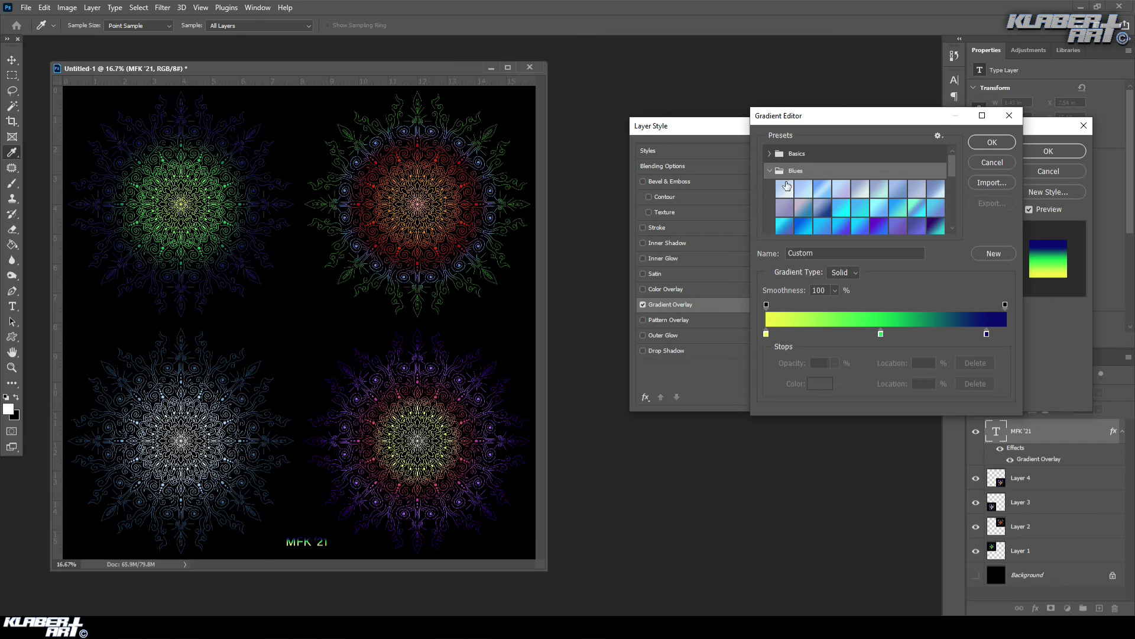
click(935, 229)
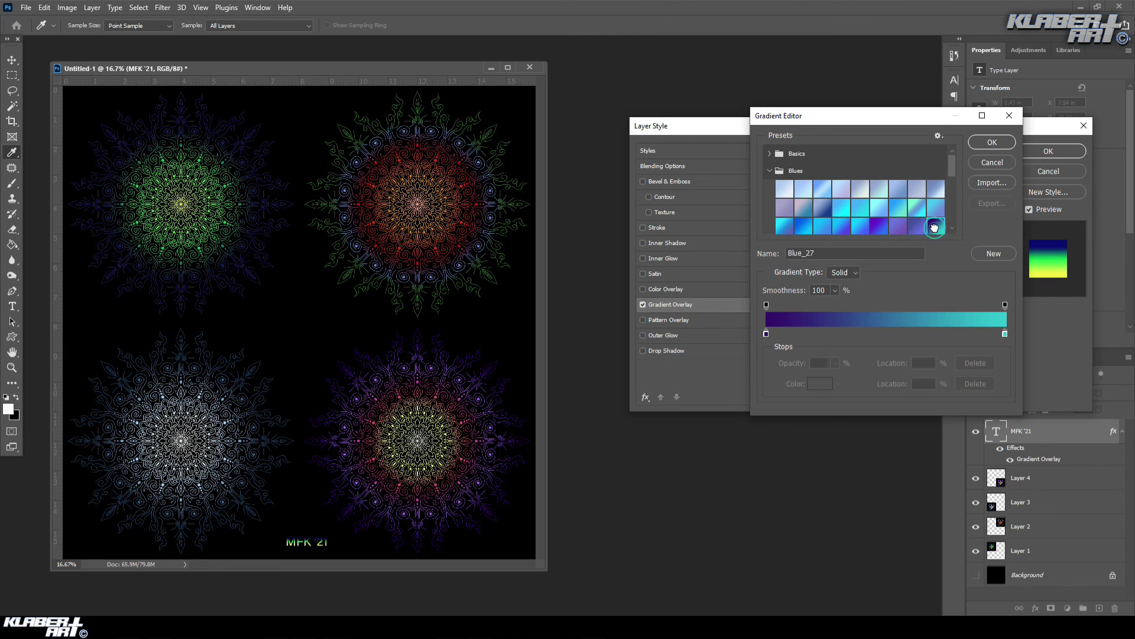
click(879, 224)
click(1004, 147)
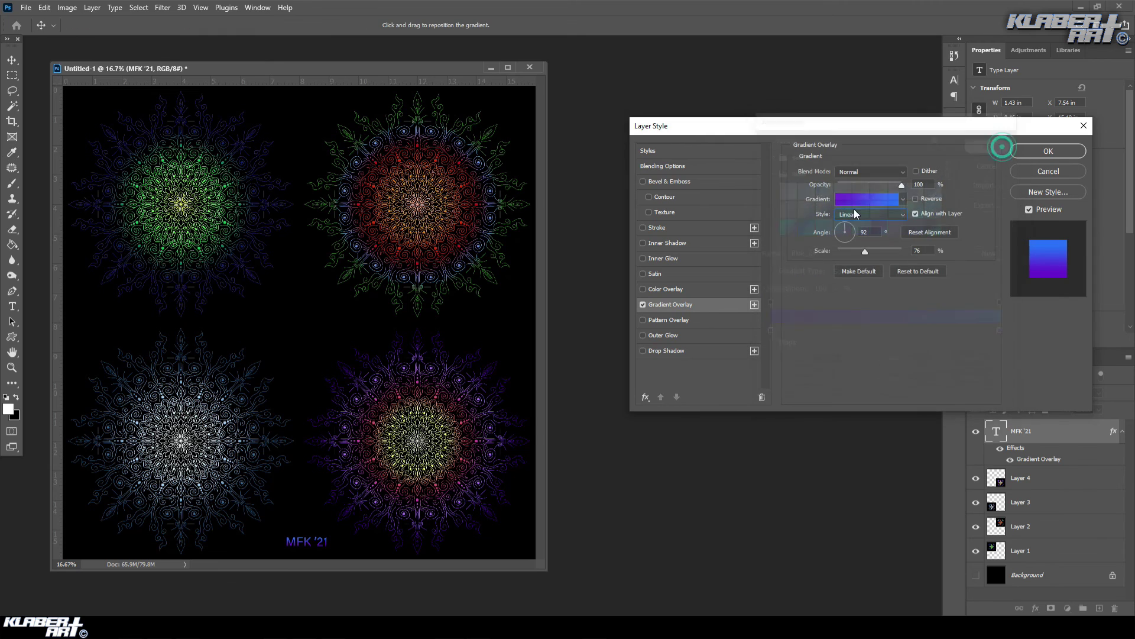
Accept the layer style and move the "MFK '21" text into the lower-right corner of the artwork.
mouse_move(327, 539)
mouse_down()
mouse_move(453, 544)
mouse_move(400, 522)
mouse_up()
click(1031, 152)
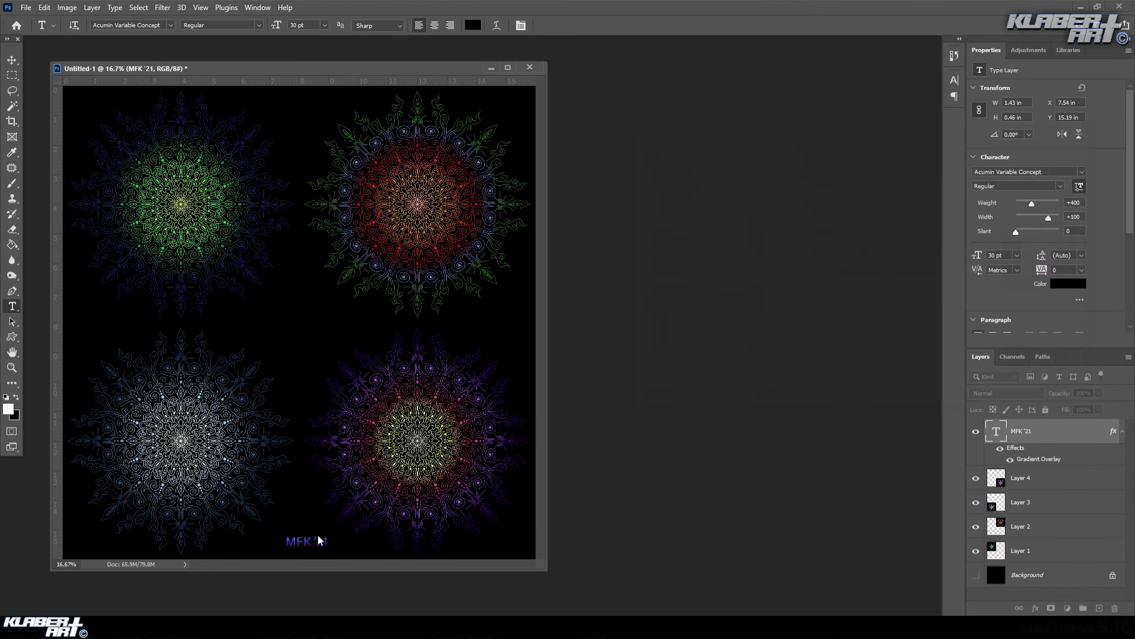
click(10, 62)
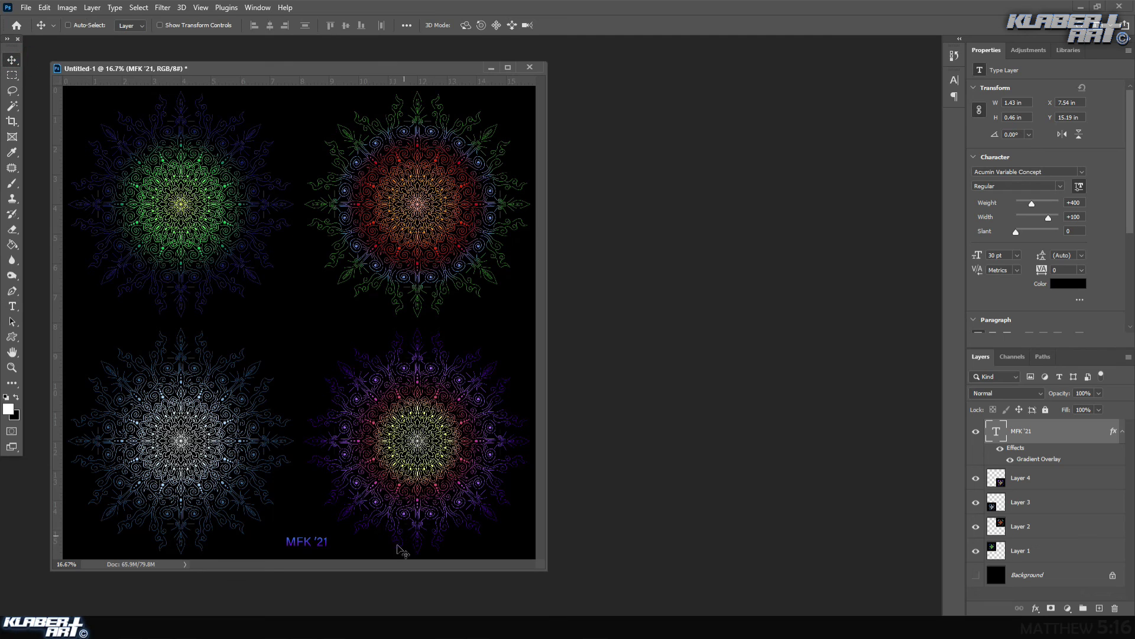
drag(322, 546, 525, 555)
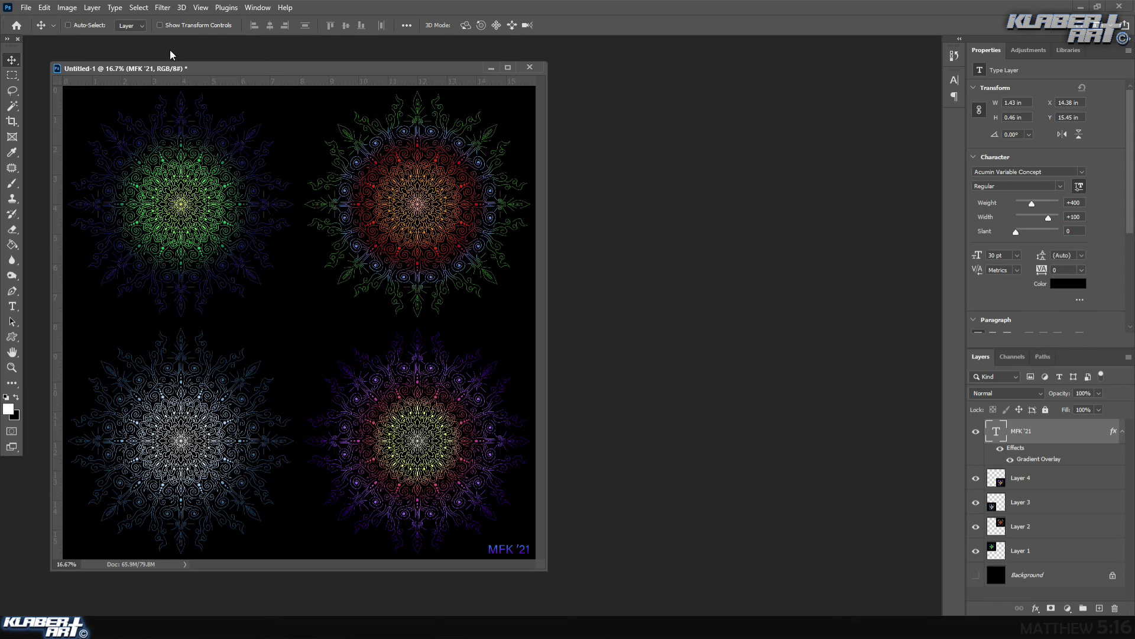
Save the artwork to the Desktop as a JPEG named "finished mandala YOUR NAME" with quality 12 and Baseline Optimized format.
click(26, 8)
click(47, 151)
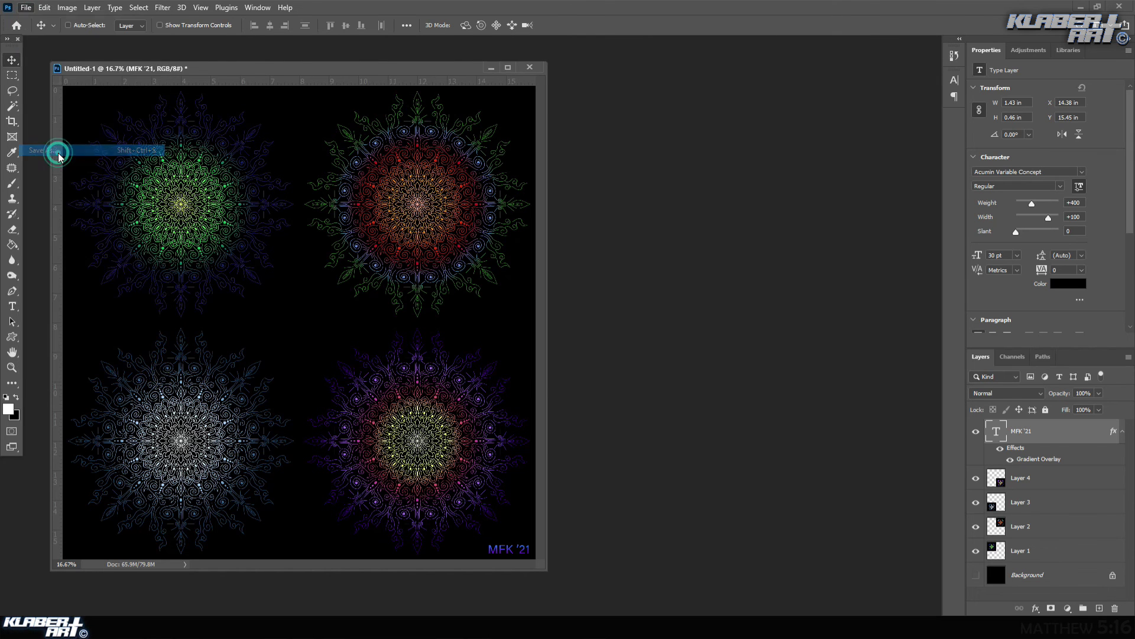
click(207, 276)
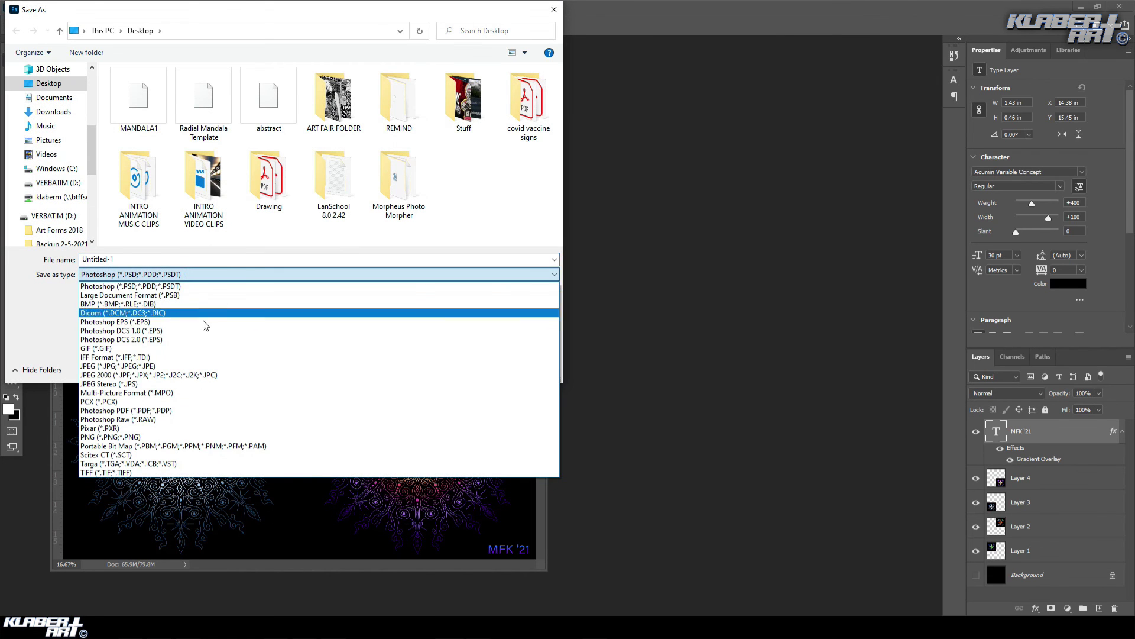
click(200, 363)
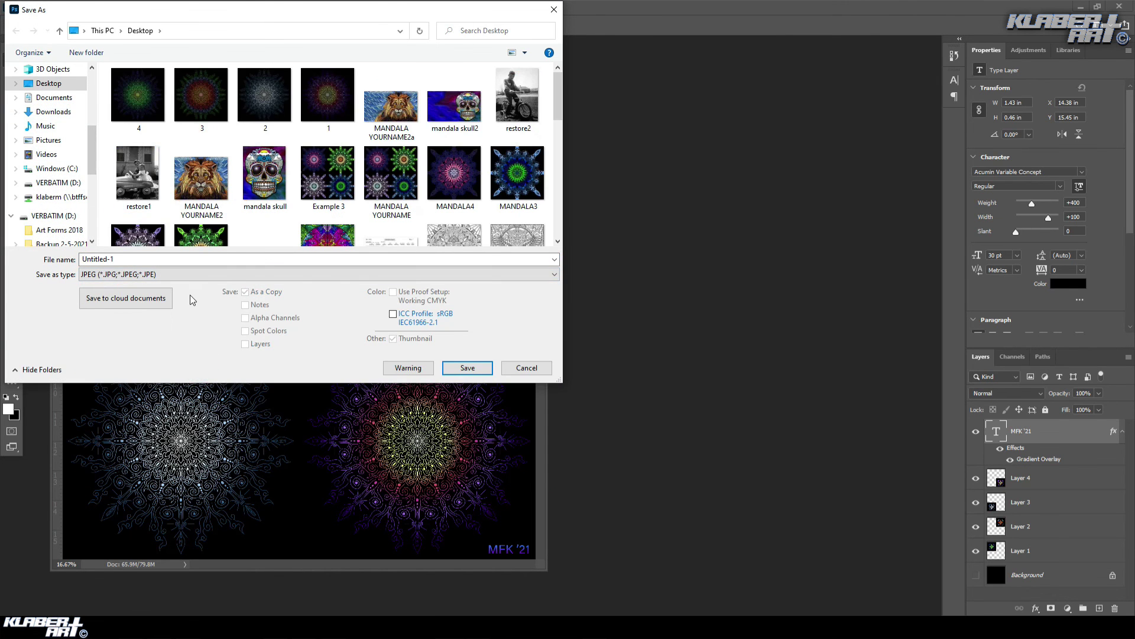
click(159, 261)
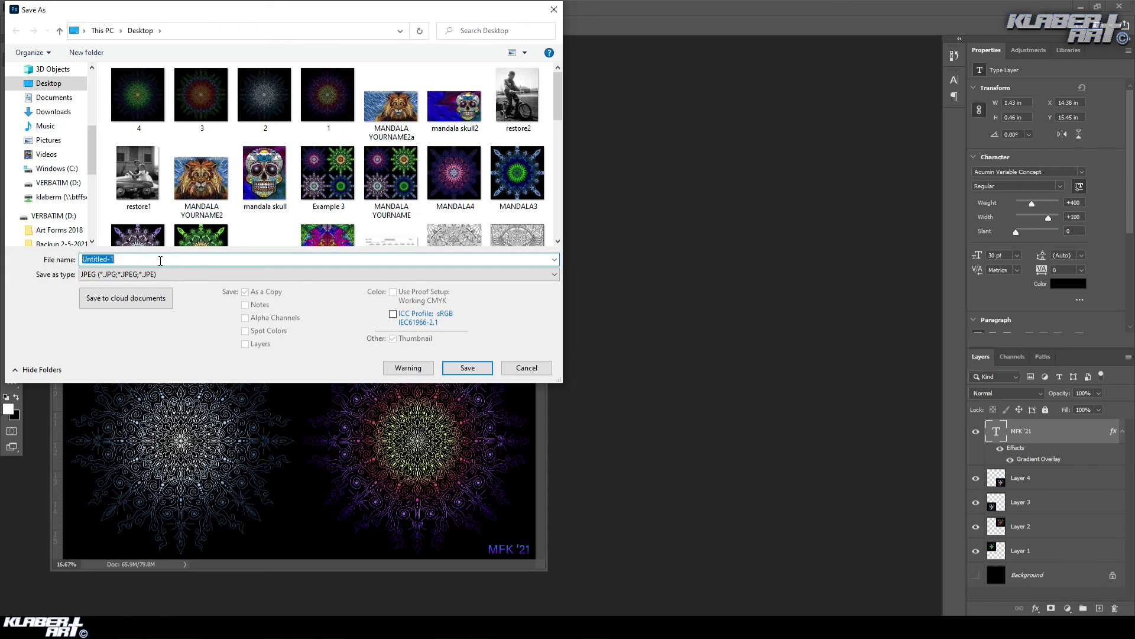
text(finished )
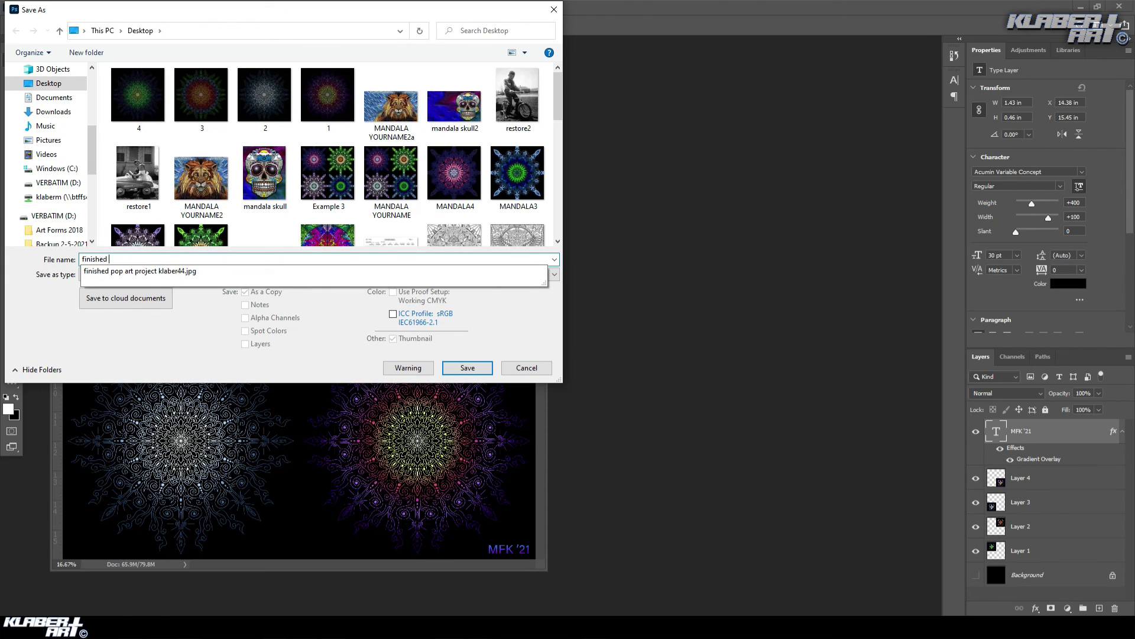
text(mandala YOUR NAME)
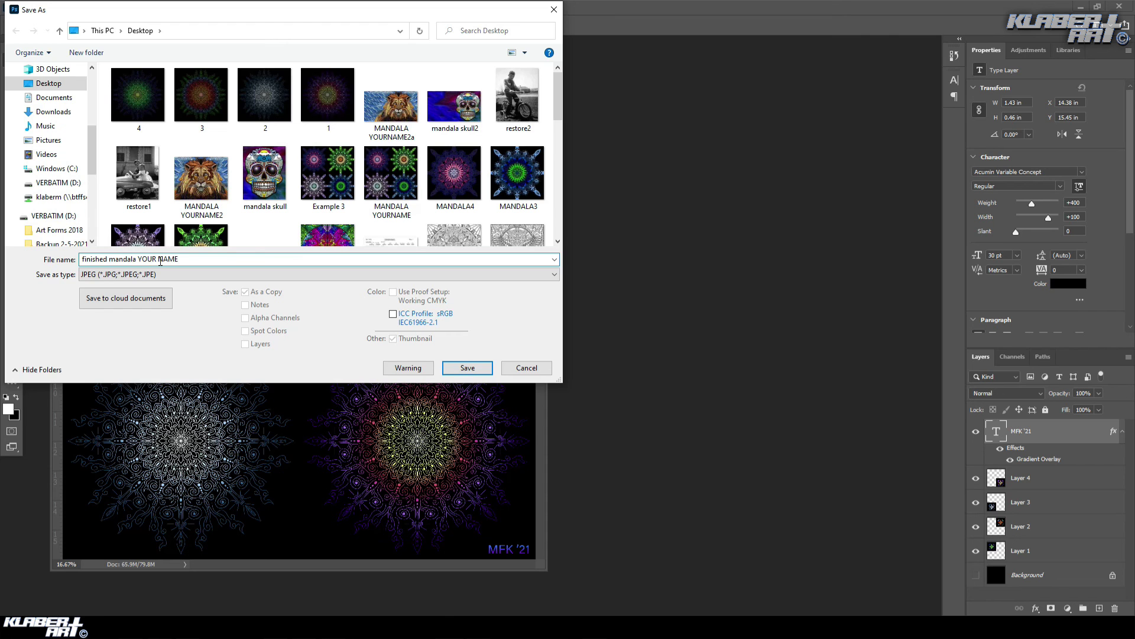
click(460, 369)
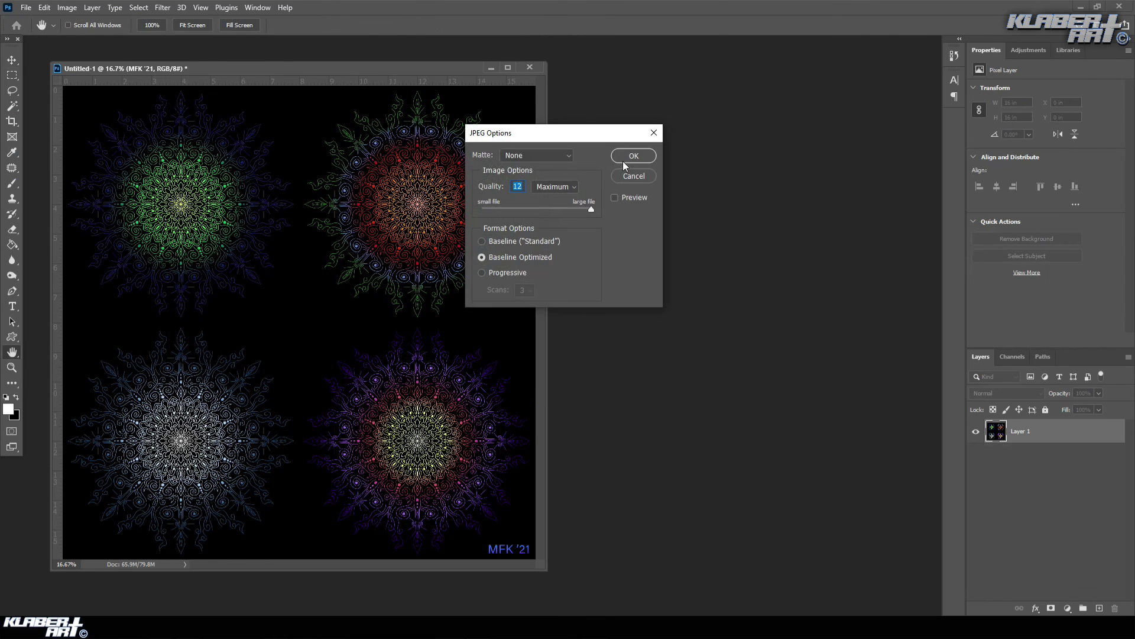
click(625, 158)
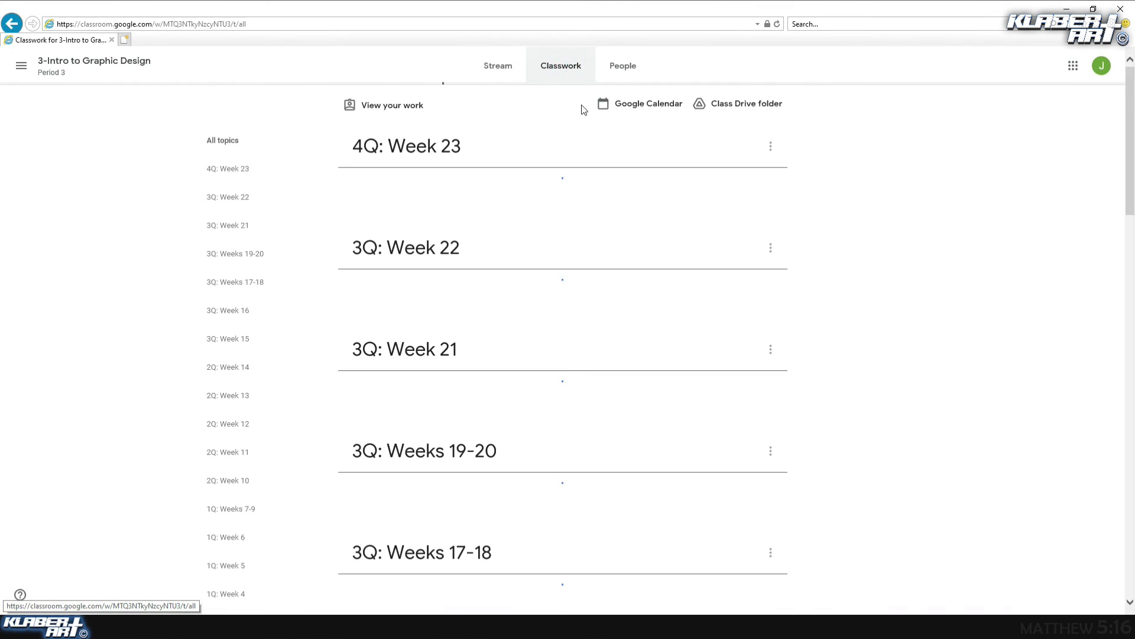
In Google Classroom, open the details of the Symmetrical Mandala Project assignment under 4Q: Week 23.
scroll(618, 188, down, 1)
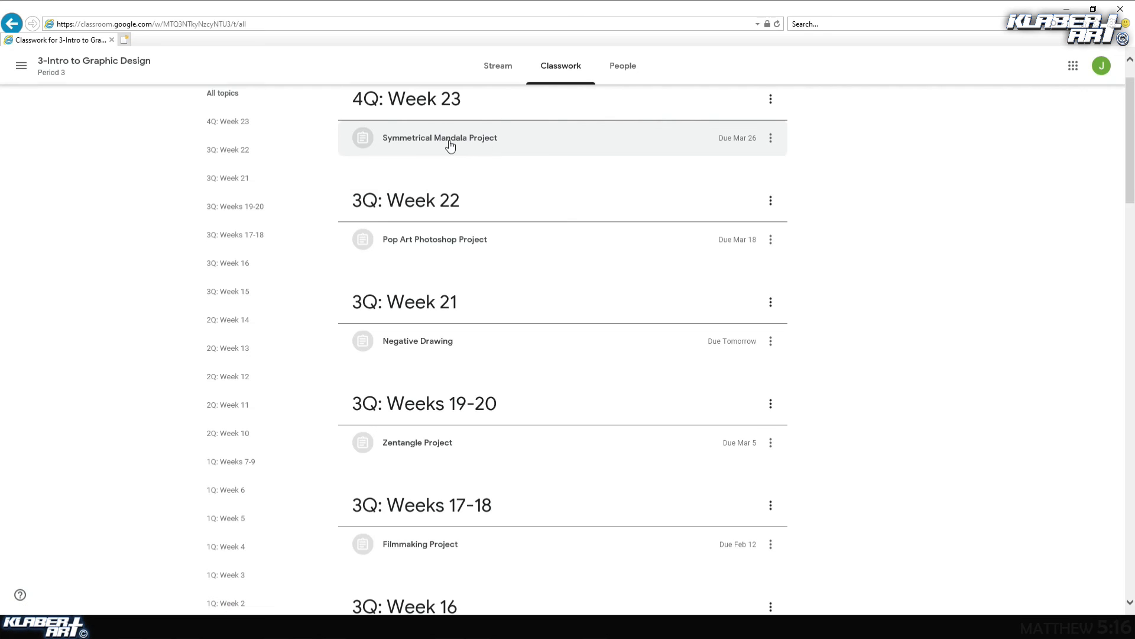
click(450, 142)
click(393, 419)
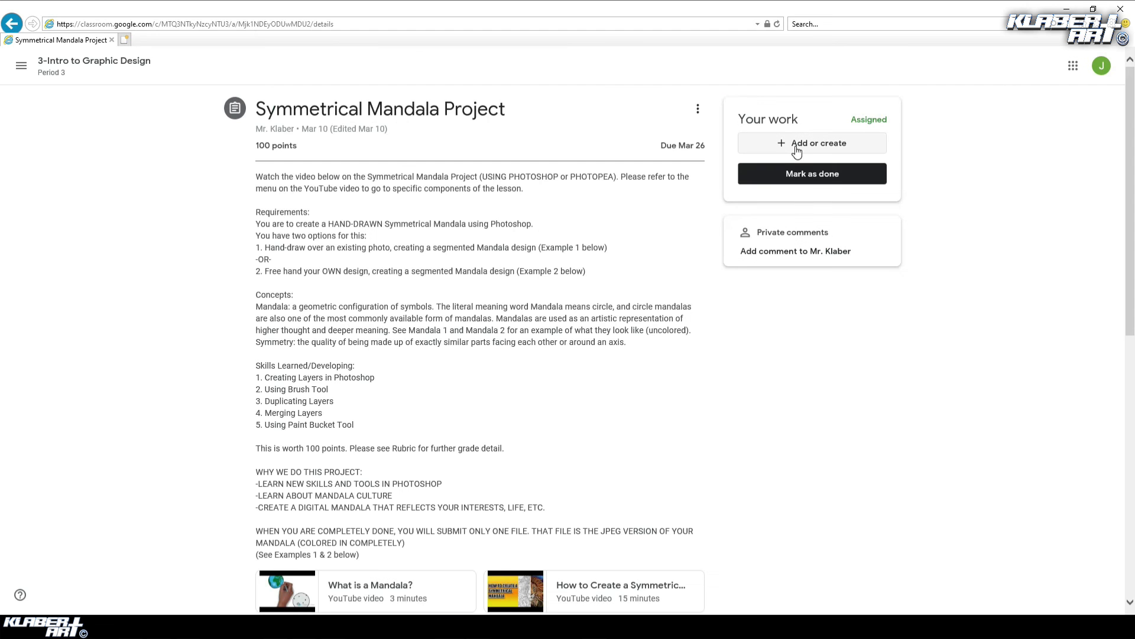
Upload MANDALA YOURNAME.jpg from the Desktop to the assignment and turn in the work.
click(796, 152)
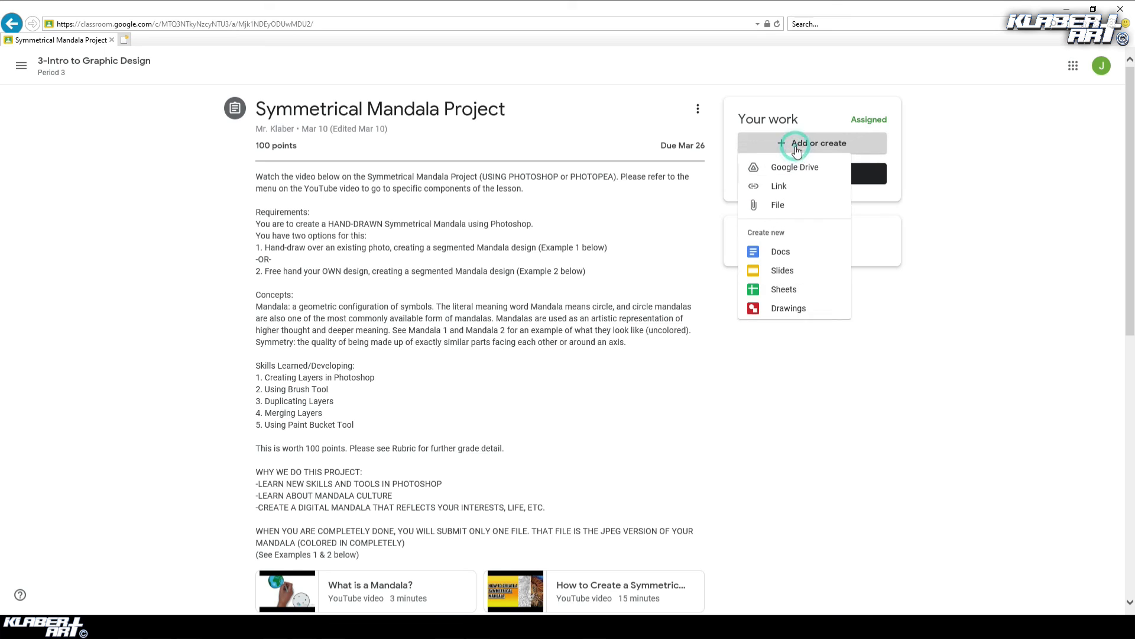
click(773, 211)
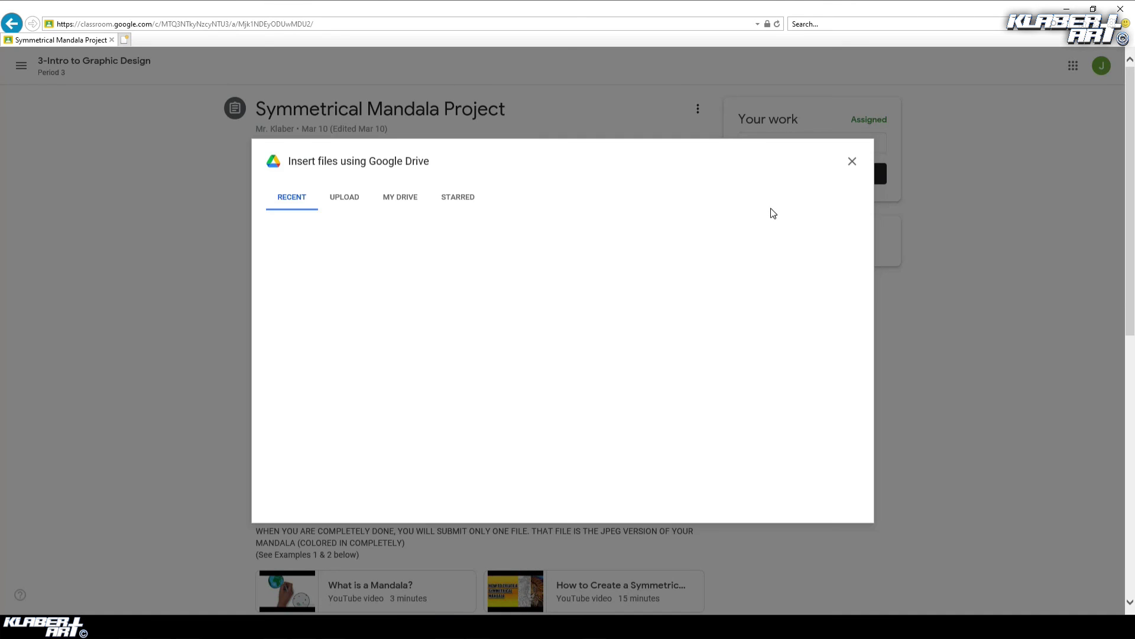
click(563, 404)
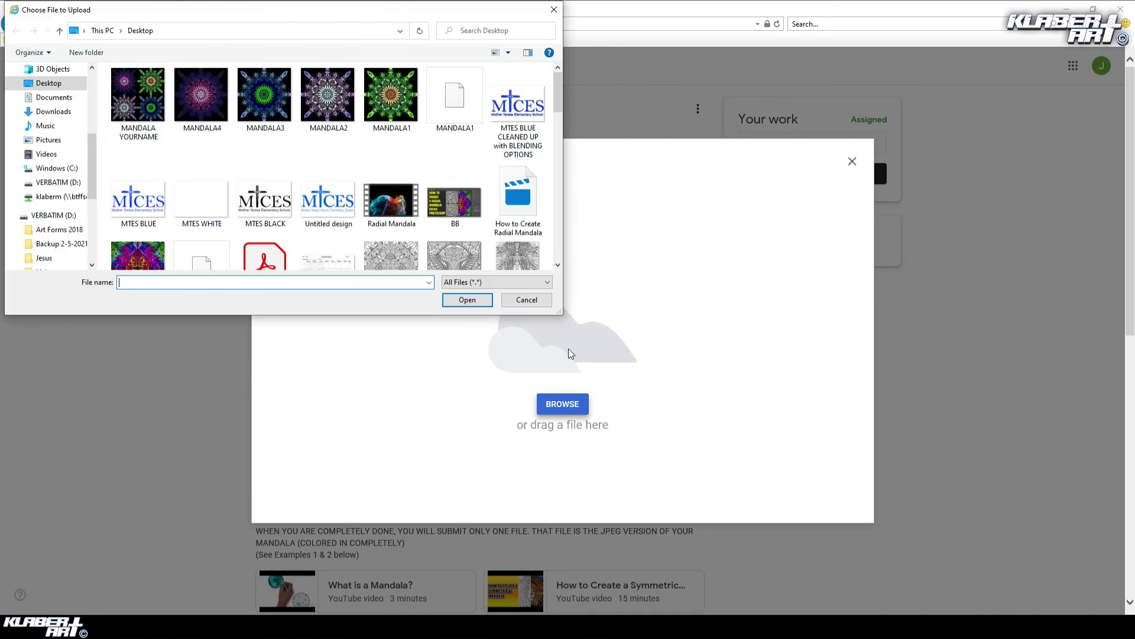
click(152, 109)
click(467, 300)
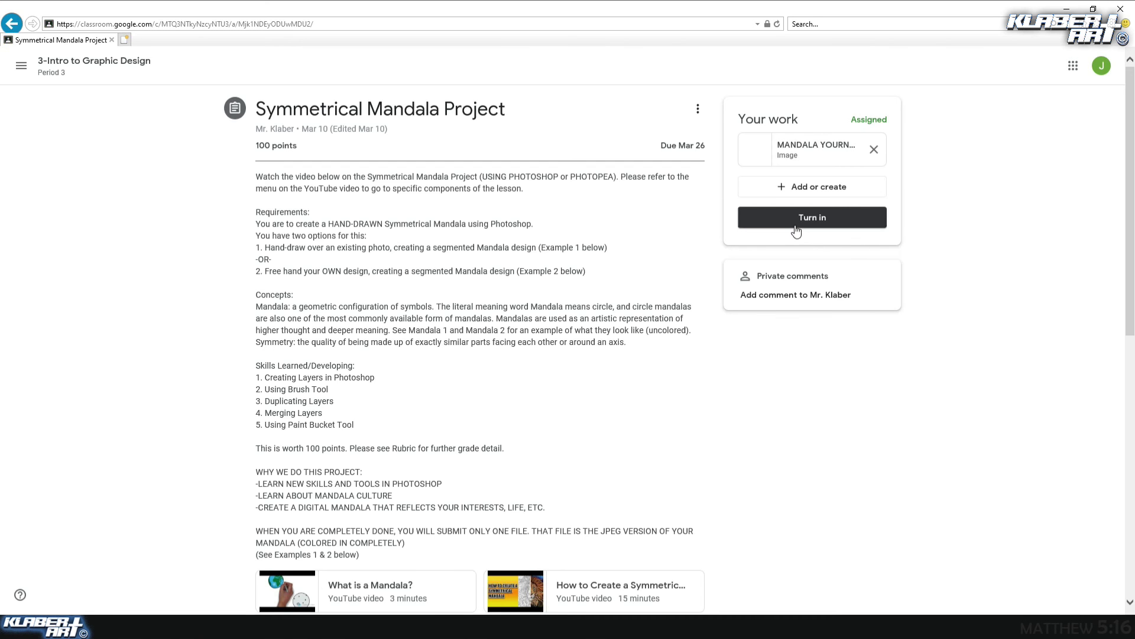
click(799, 224)
click(680, 373)
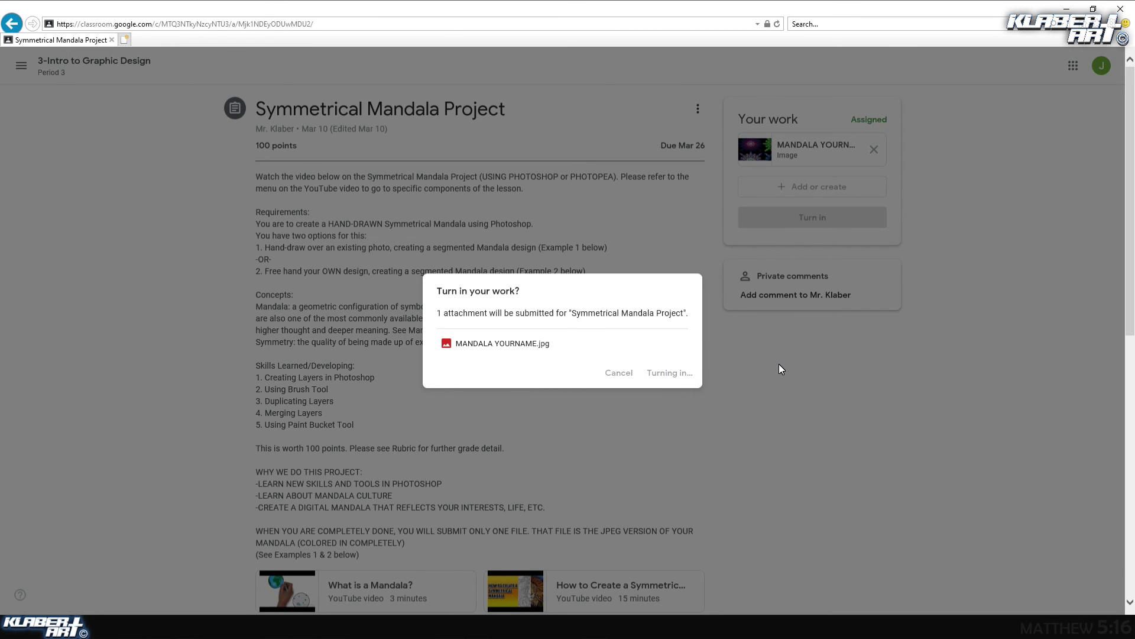